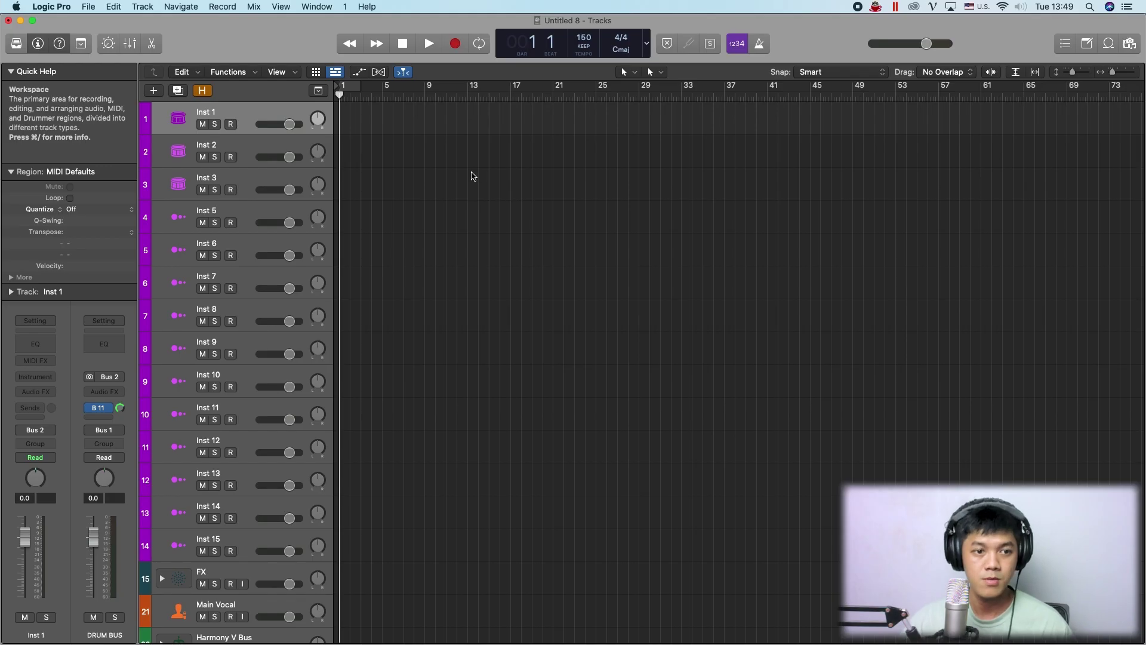
Load the stereo Alchemy synth as the instrument on the Inst 5 track and move its window clear of the timeline's edge.
{"action": "left_click", "coordinate": [257, 216]}
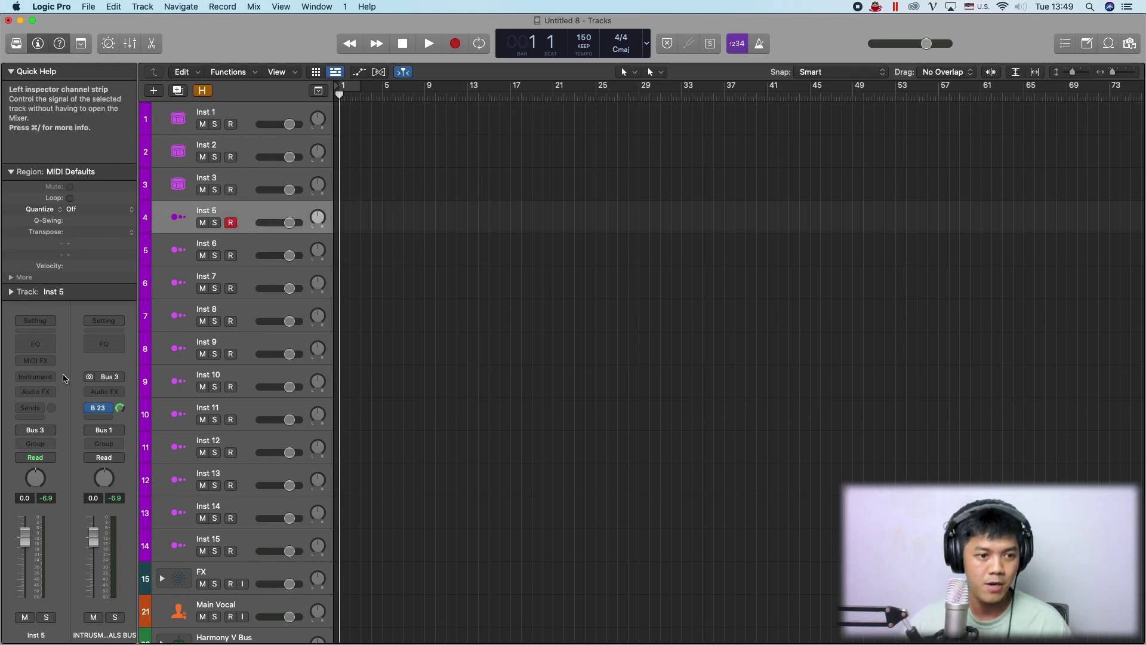
{"action": "left_click", "coordinate": [35, 377]}
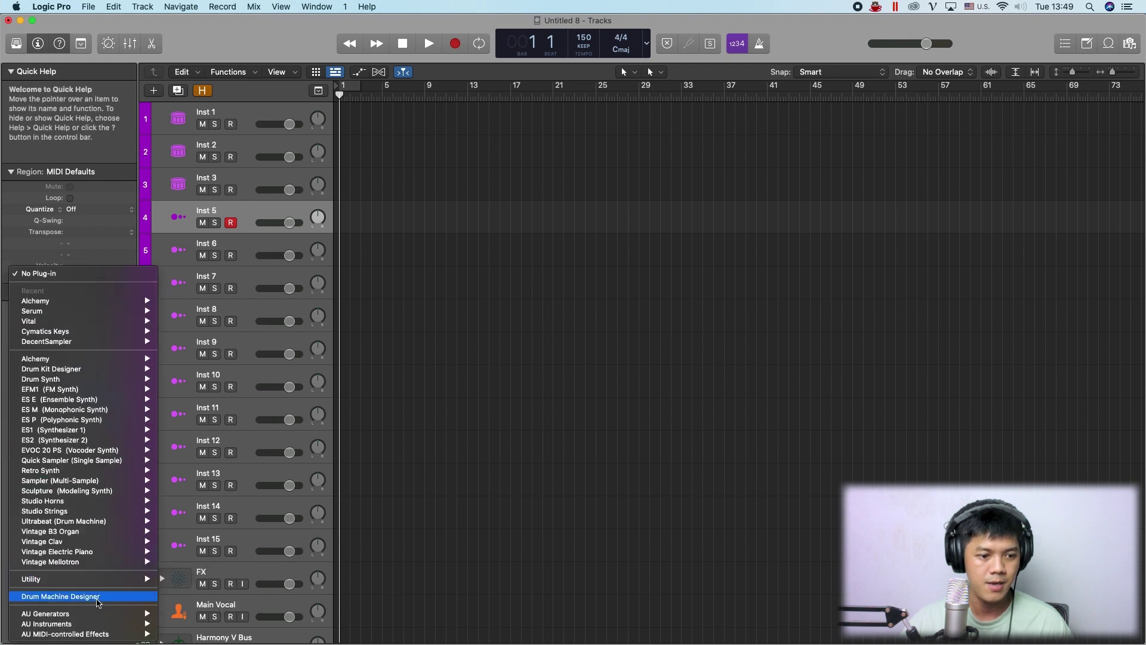
{"action": "mouse_move", "coordinate": [78, 361]}
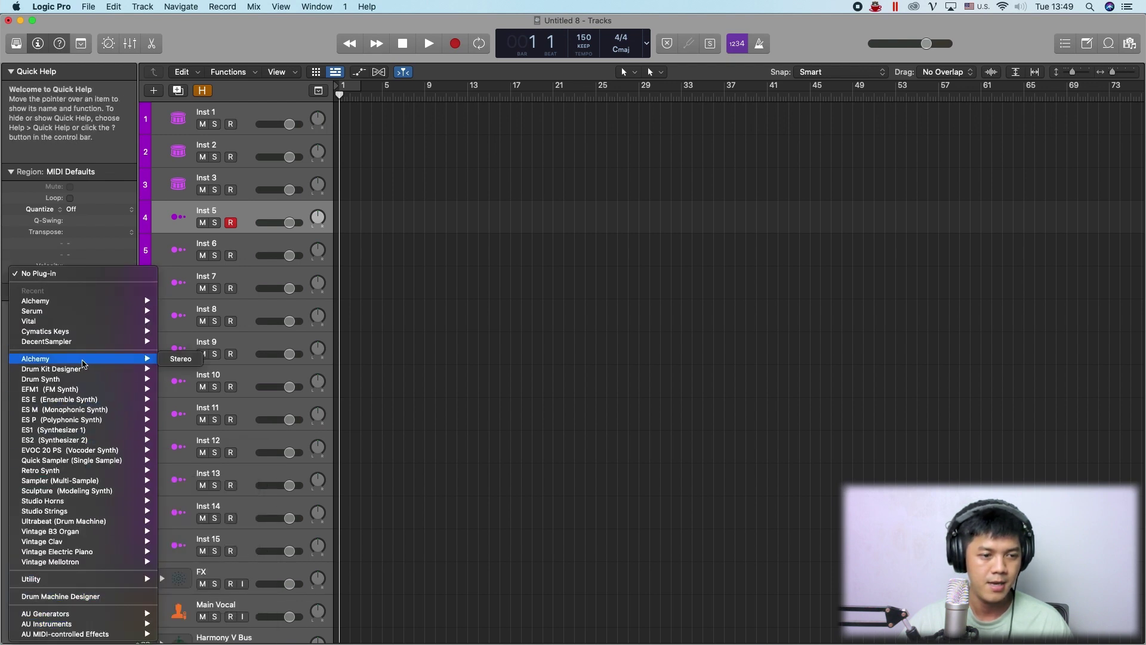
{"action": "left_click", "coordinate": [181, 359]}
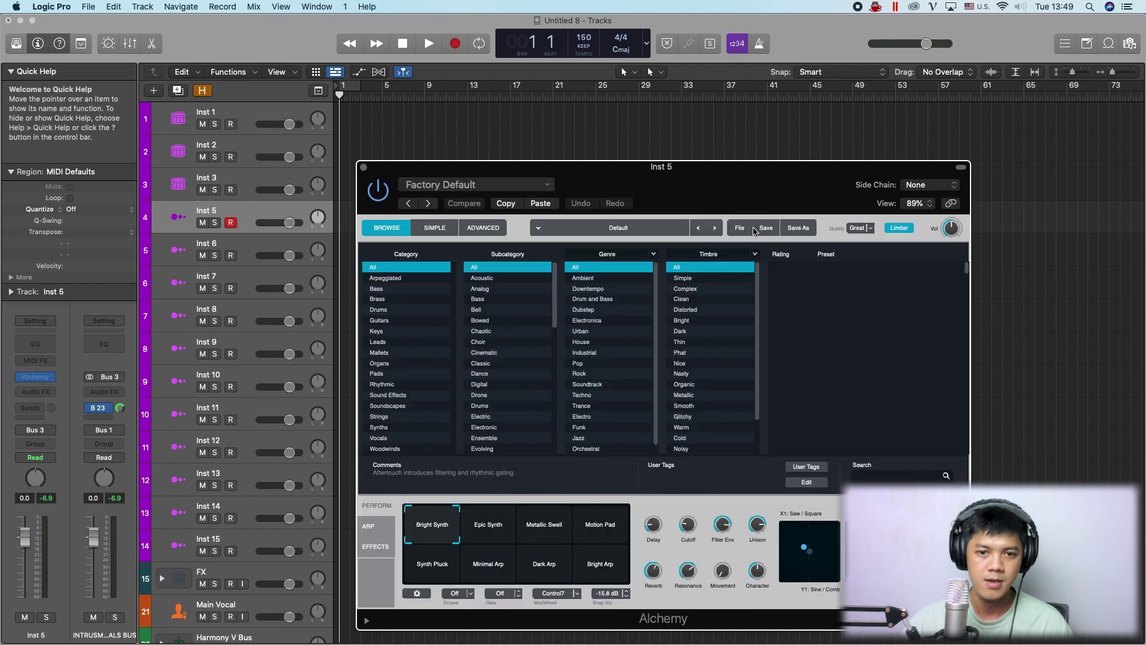
{"action": "left_click_drag", "start_coordinate": [717, 165], "coordinate": [594, 91]}
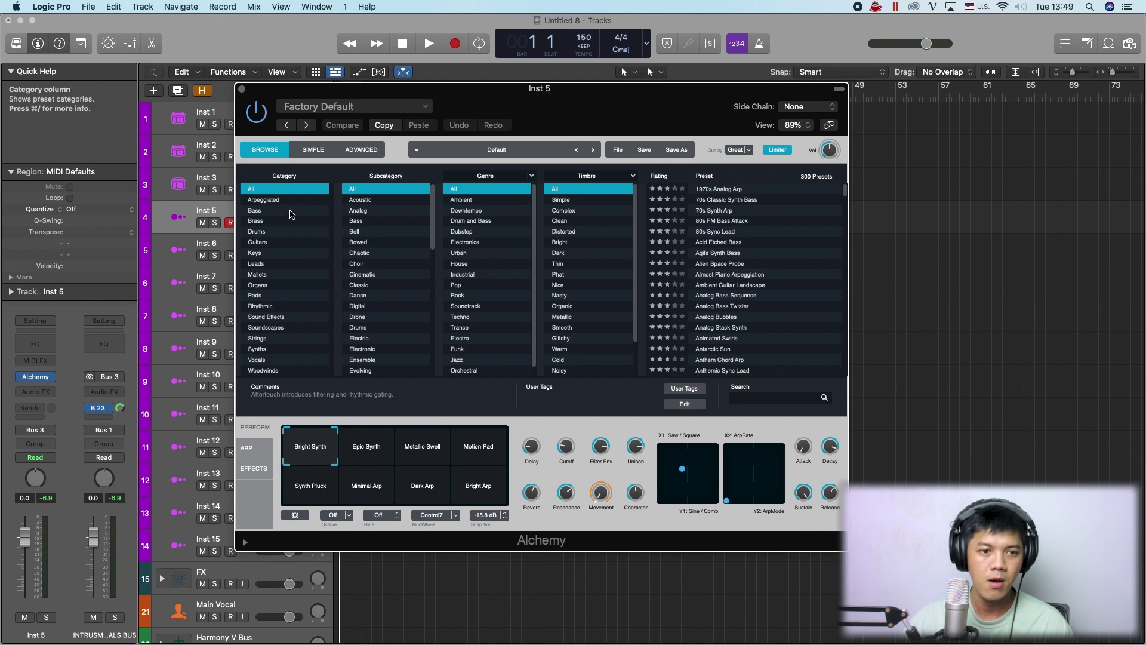
Browse Alchemy's Brass, Drums, Guitars and Keys categories and filter the preset list to Guitars.
{"action": "left_click", "coordinate": [276, 221]}
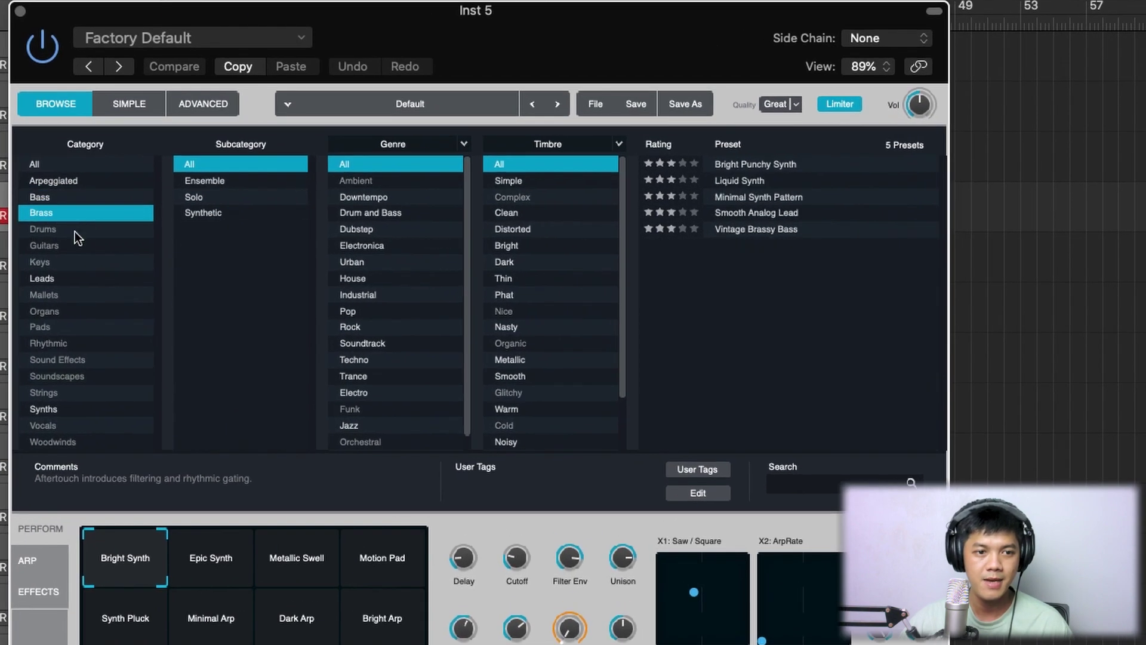
{"action": "left_click", "coordinate": [74, 230]}
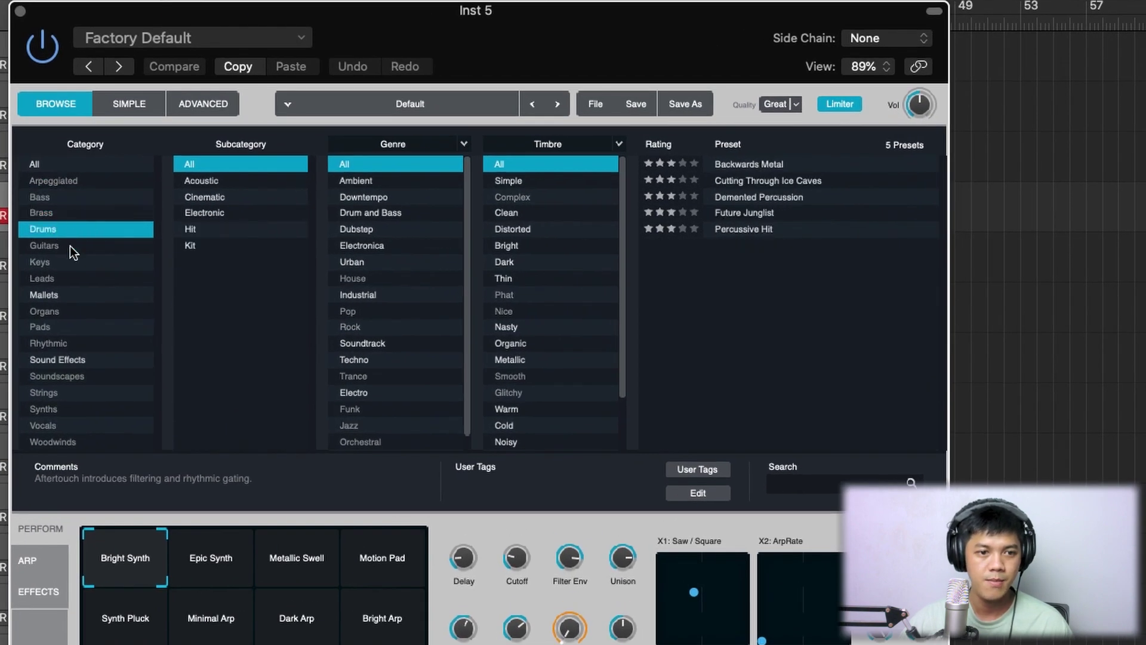
{"action": "left_click", "coordinate": [70, 246]}
{"action": "left_click", "coordinate": [70, 266]}
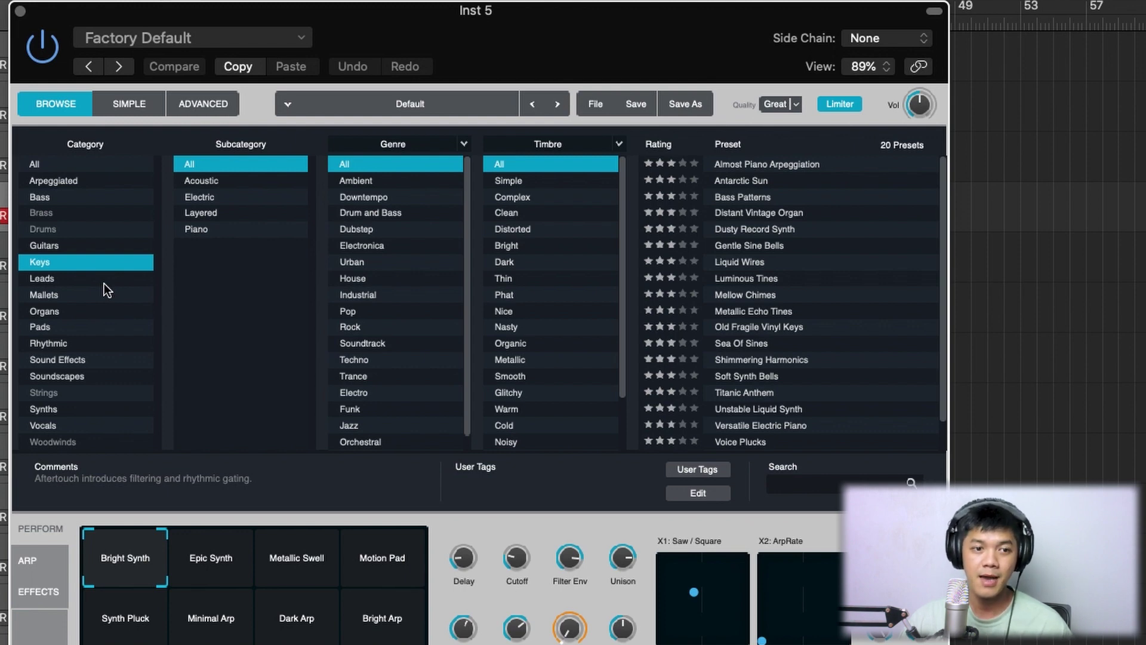
{"action": "left_click", "coordinate": [76, 246]}
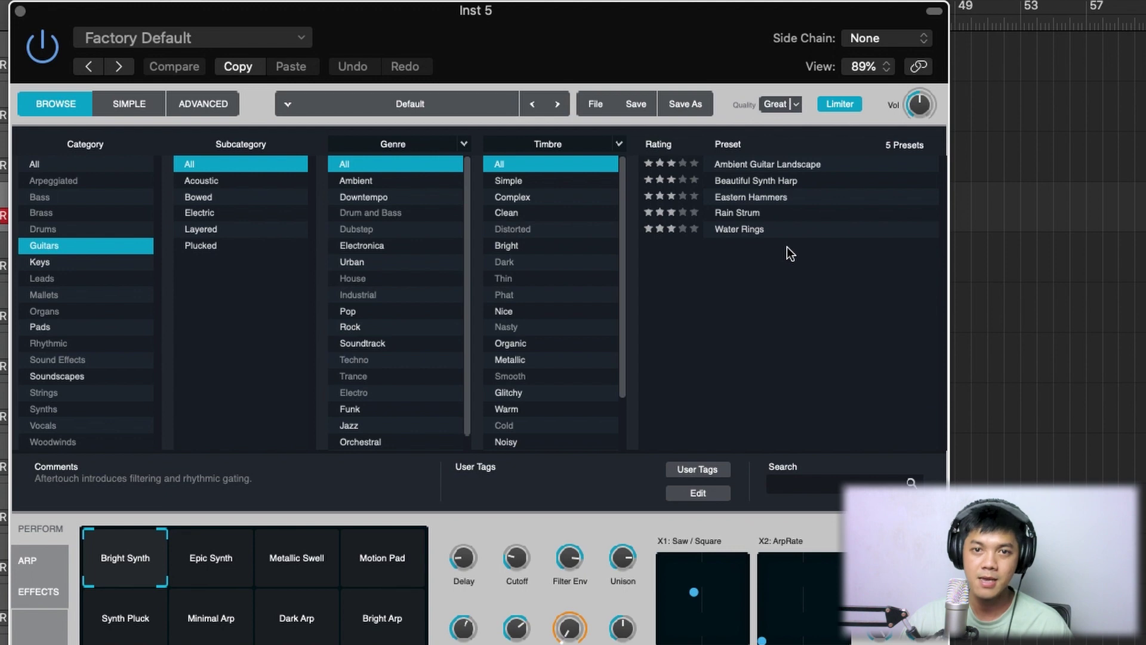
Audition the Beautiful Synth Harp and Rain Strum presets, load Water Rings and close the plug-in window.
{"action": "left_click", "coordinate": [818, 180]}
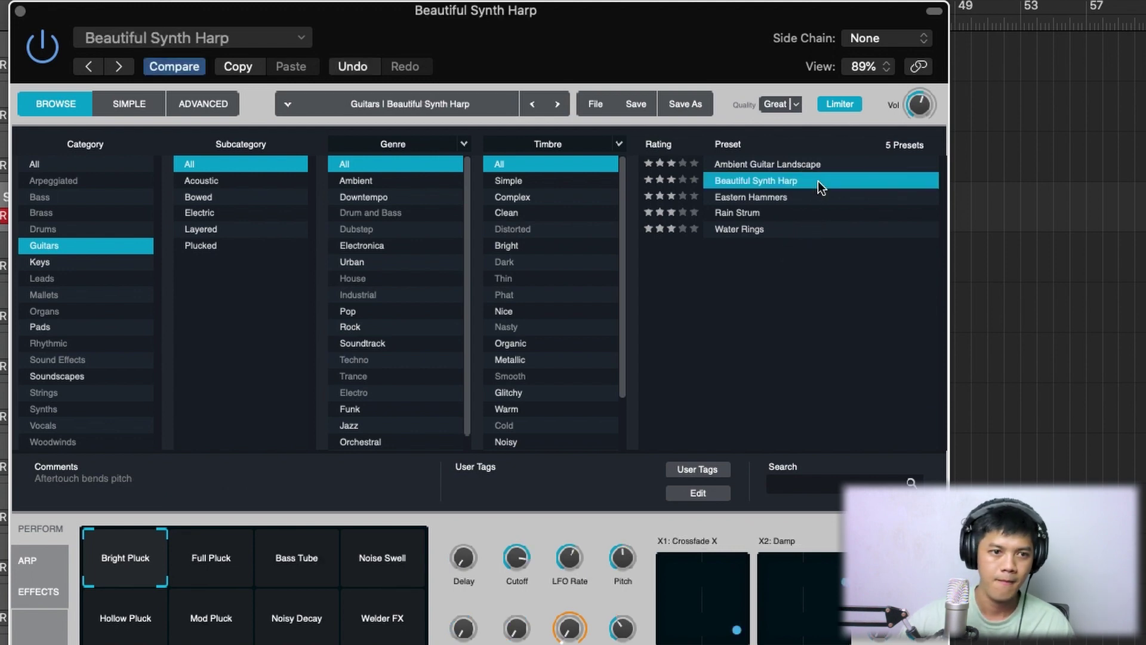
{"action": "left_click", "coordinate": [797, 211]}
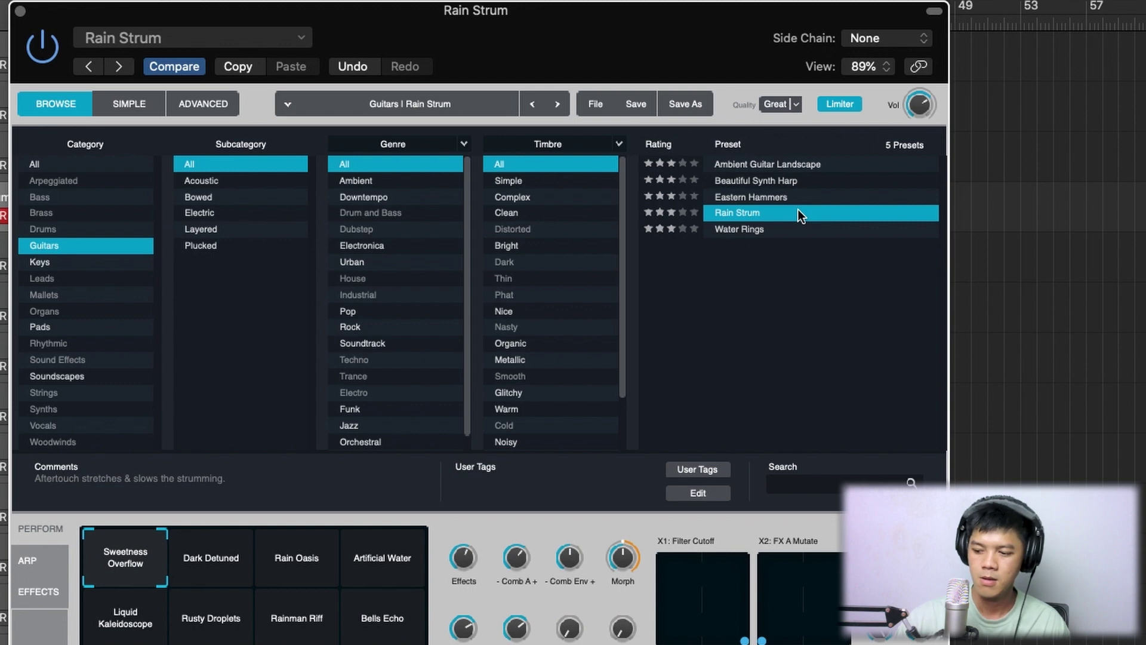
{"action": "left_click", "coordinate": [778, 233]}
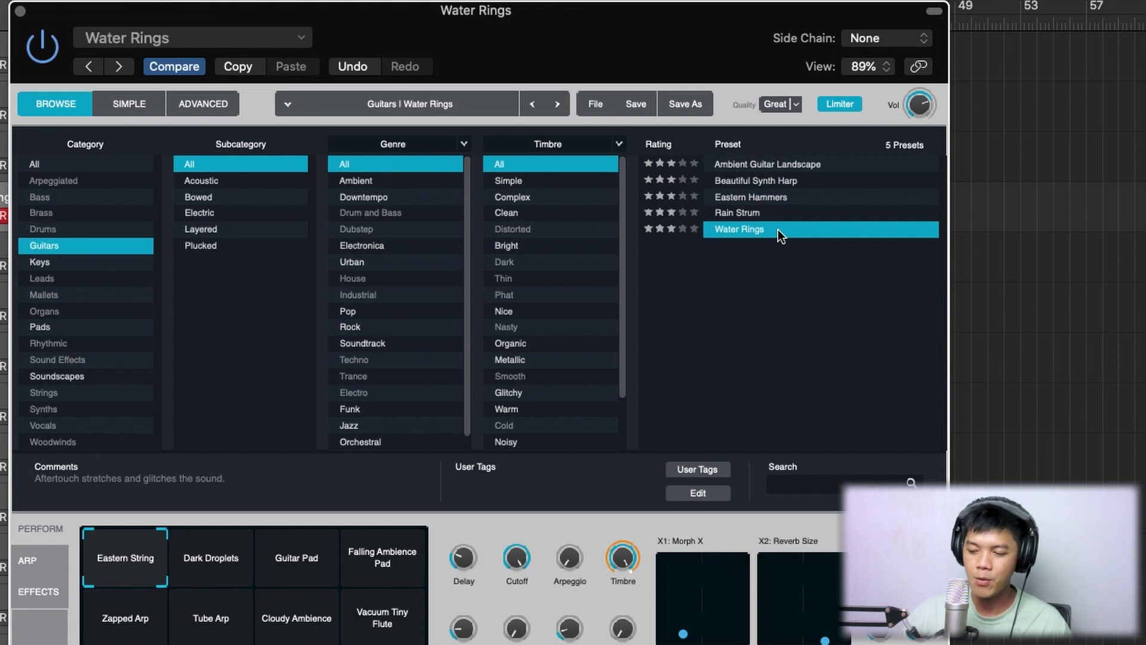
{"action": "left_click", "coordinate": [19, 11]}
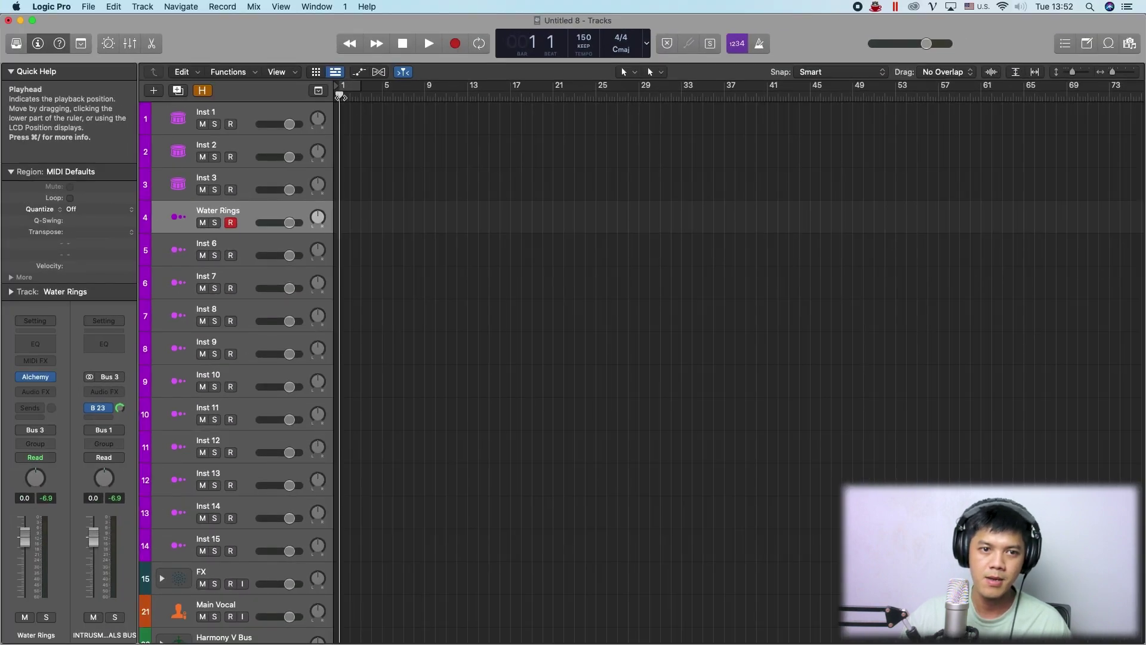
Create an empty MIDI region at bar 1 of the Water Rings track, extend it to 8 bars and open it in the Piano Roll.
{"action": "left_click", "coordinate": [352, 95]}
{"action": "key", "text": "Return"}
{"action": "right_click", "coordinate": [342, 216]}
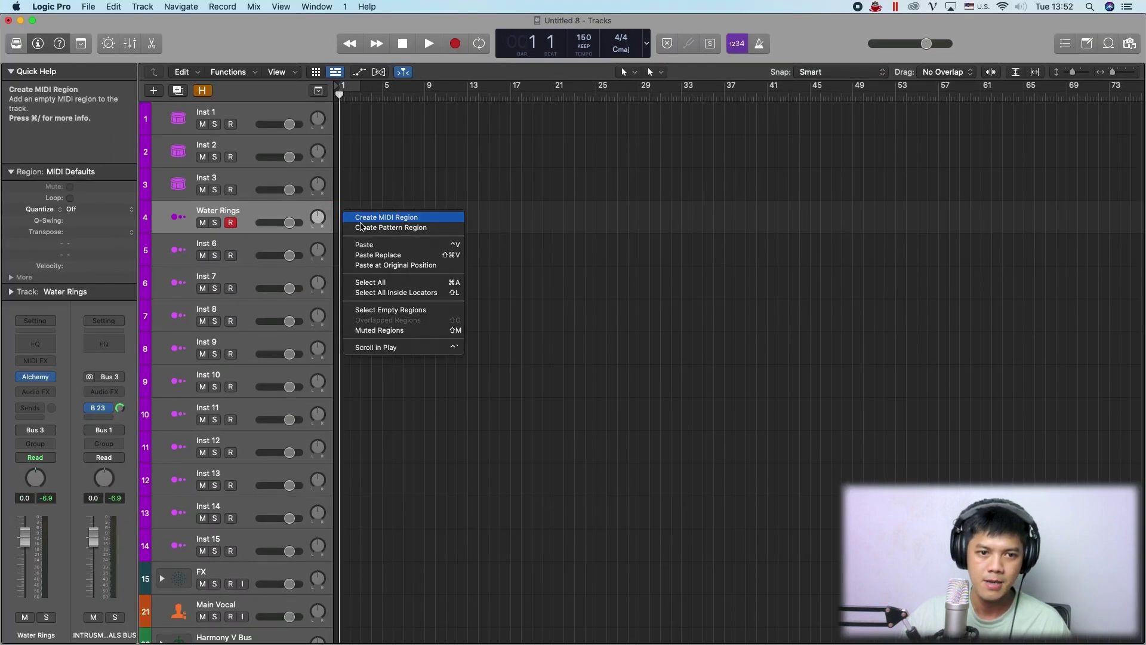
{"action": "left_click", "coordinate": [386, 217]}
{"action": "left_click_drag", "start_coordinate": [349, 222], "coordinate": [425, 220]}
{"action": "key", "text": "p"}
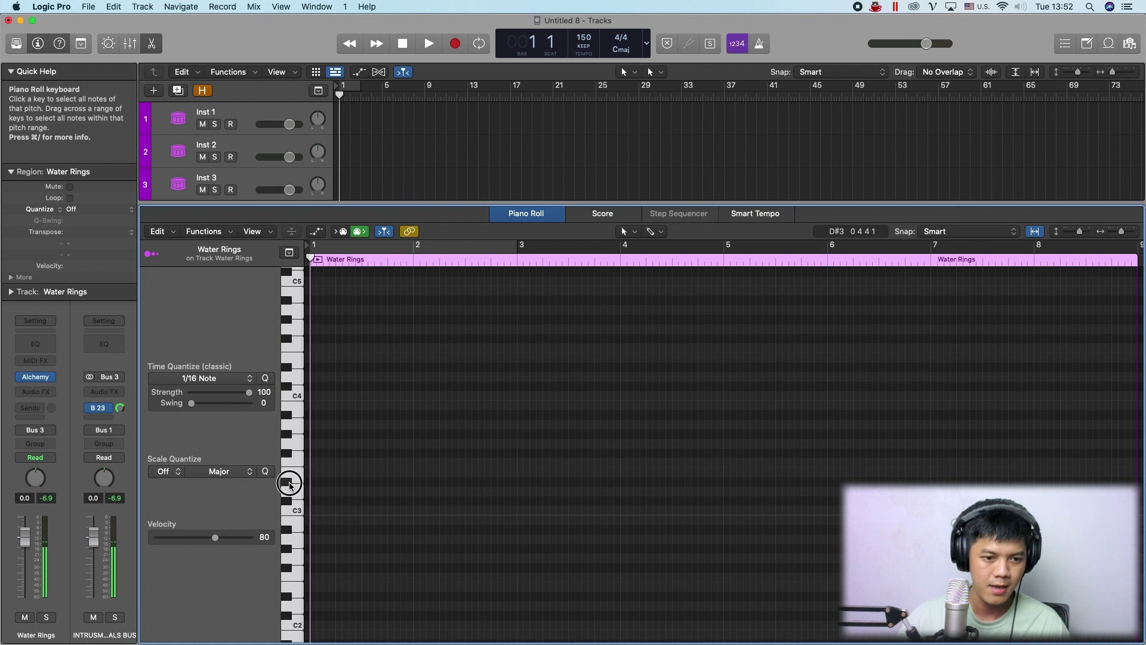
Add a D#3 note at the very start of the region and set its velocity to 109.
{"action": "left_click", "coordinate": [319, 483], "text": "super"}
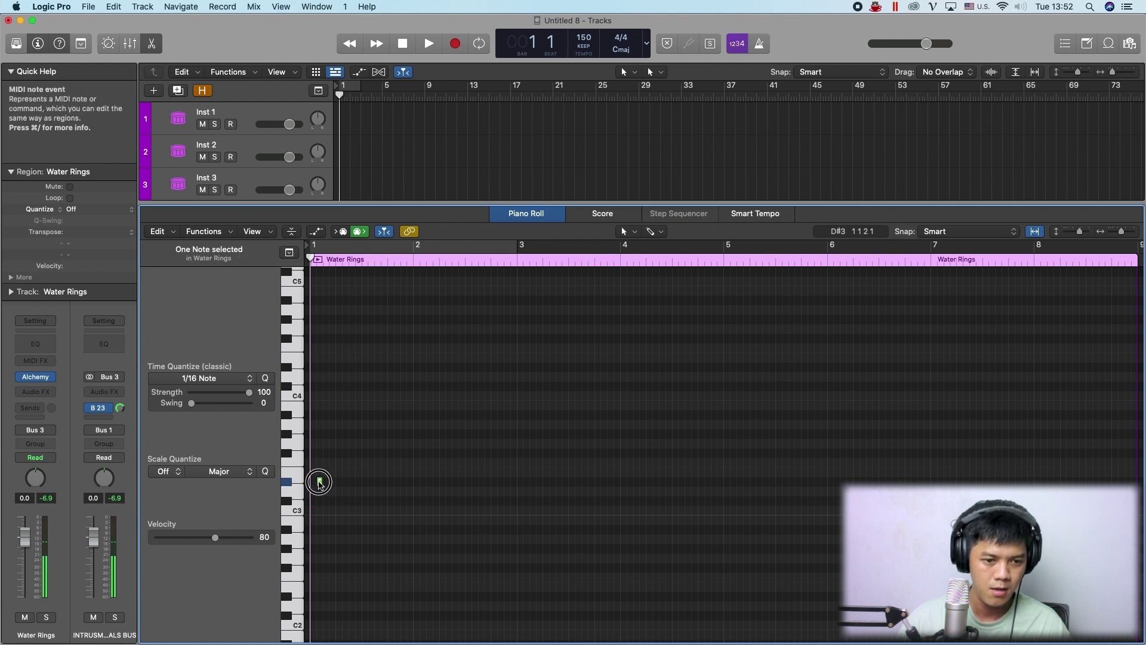
{"action": "left_click_drag", "start_coordinate": [320, 482], "coordinate": [313, 481]}
{"action": "left_click_drag", "start_coordinate": [215, 537], "coordinate": [237, 538]}
Turn on the metronome, play the region against it and return the playhead to bar 1.
{"action": "key", "text": "space"}
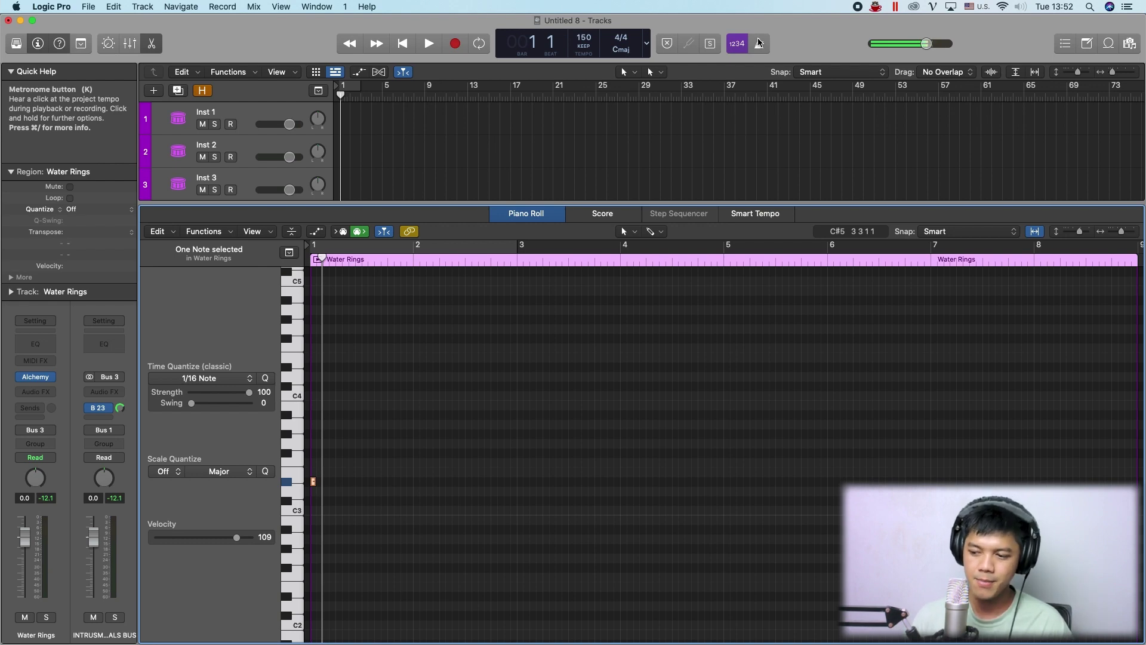
{"action": "left_click", "coordinate": [759, 43]}
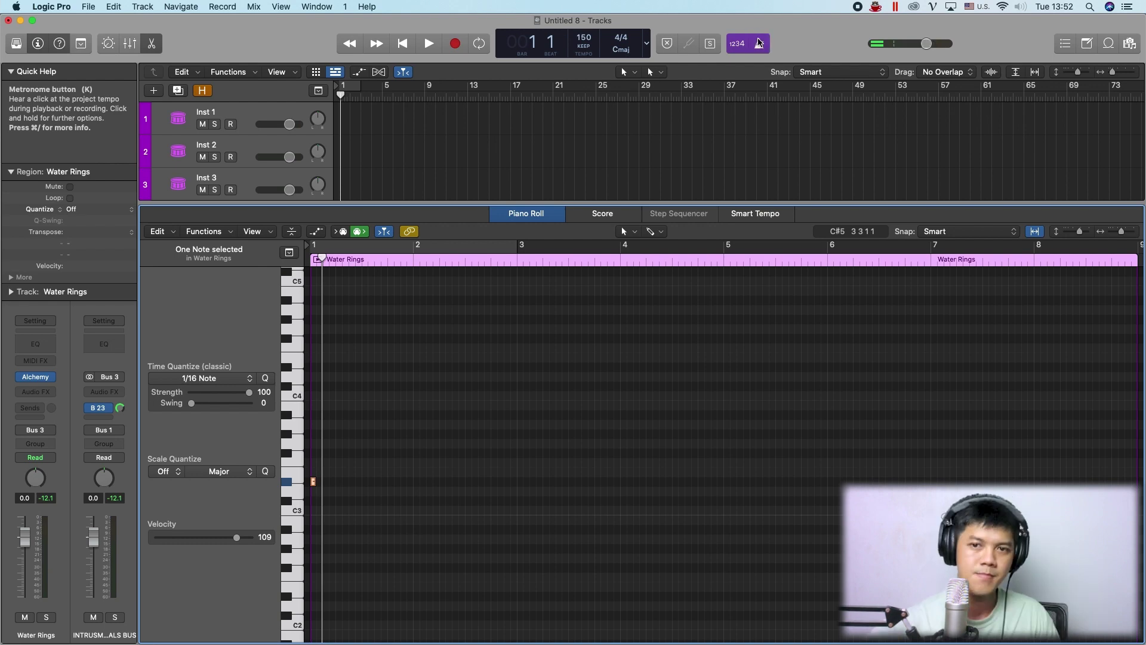
{"action": "key", "text": "space"}
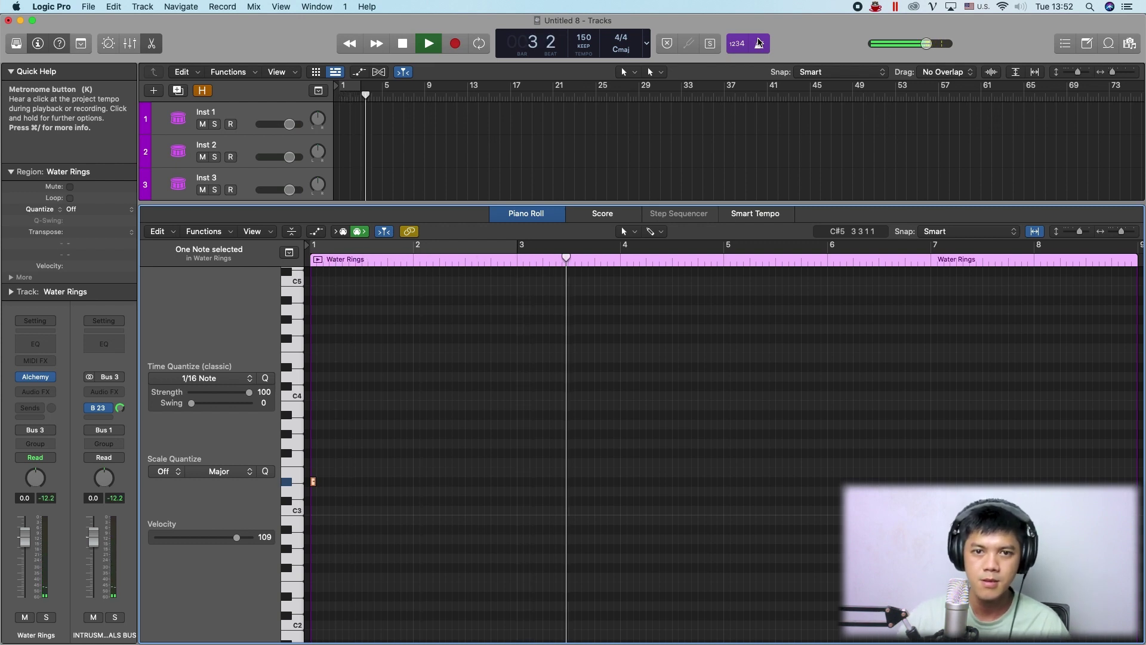
{"action": "key", "text": "space"}
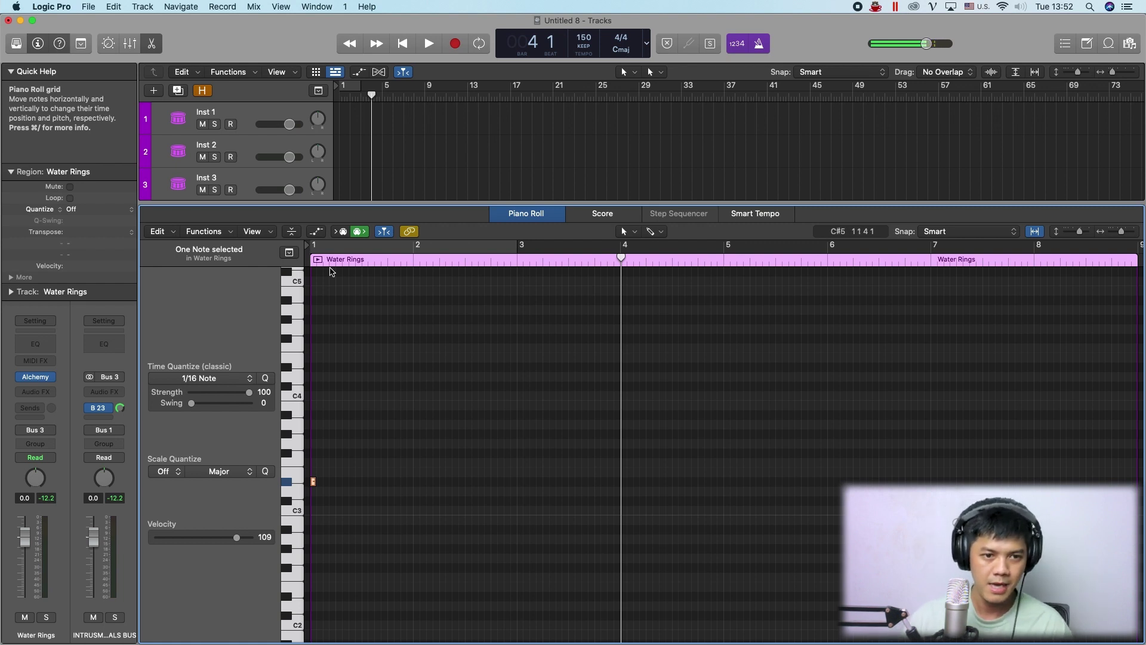
{"action": "left_click", "coordinate": [312, 246]}
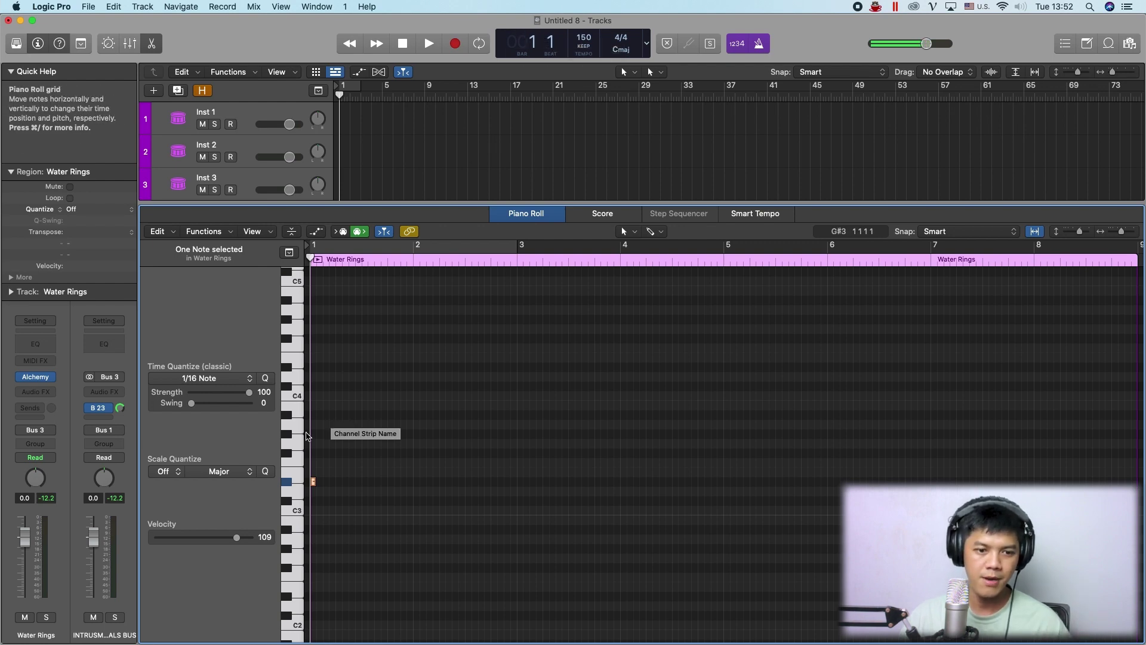
Add F3, F#3 and A#3 after the D#3 note, spaced an eighth note apart, to form a rising four-note phrase.
{"action": "key", "text": "super+Right"}
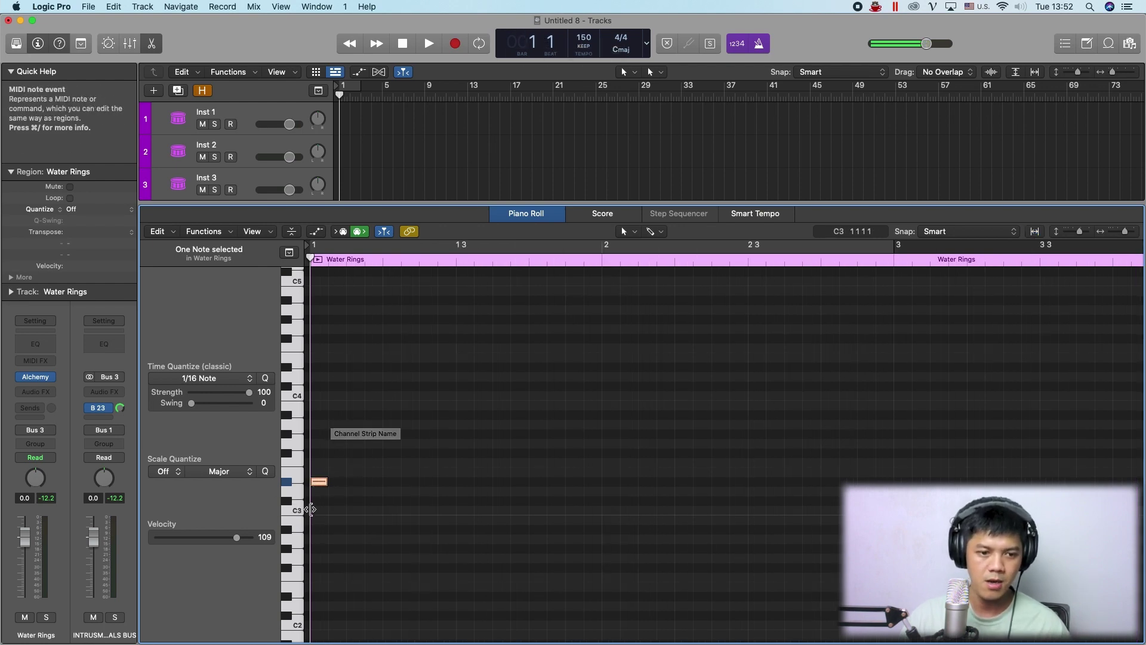
{"action": "left_click", "coordinate": [349, 457]}
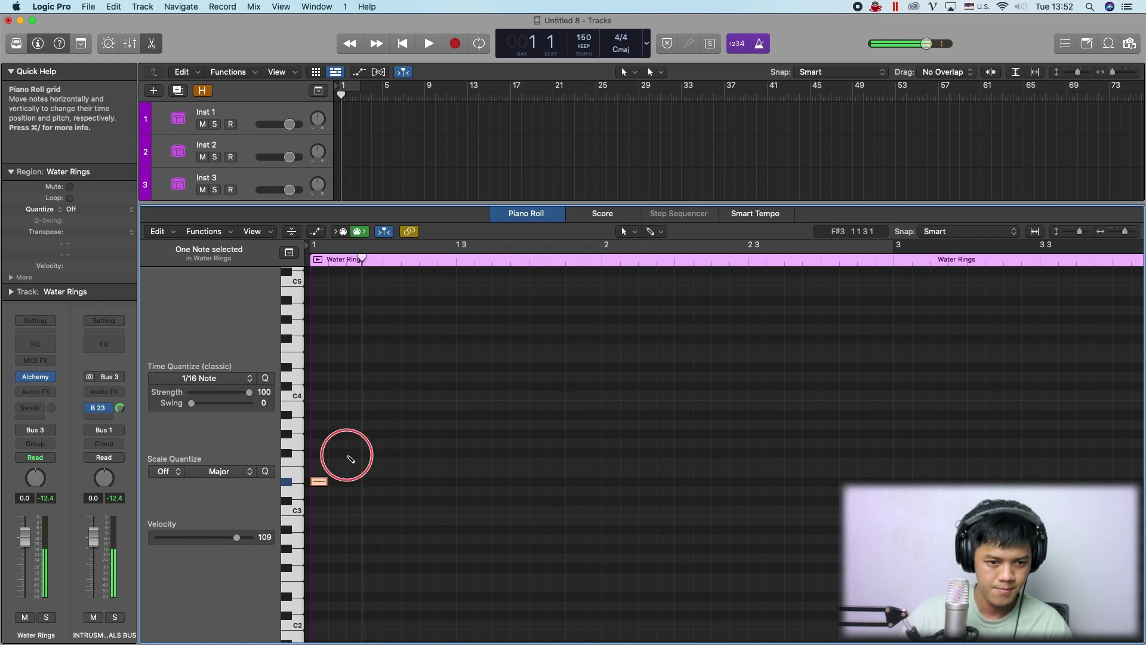
{"action": "left_click", "coordinate": [351, 455]}
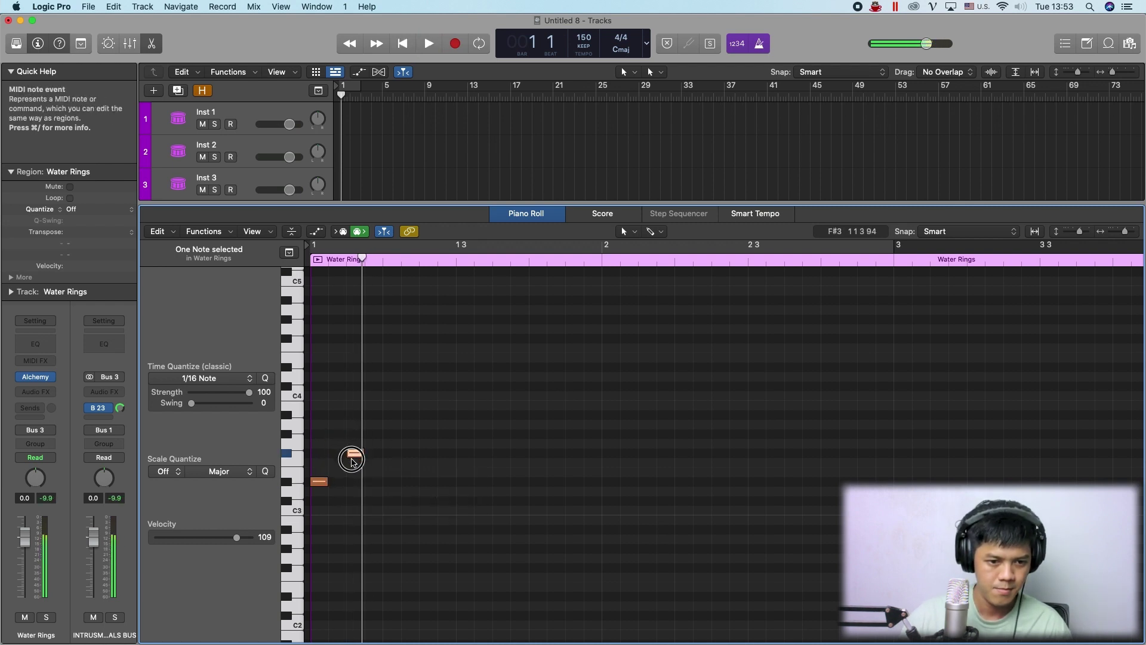
{"action": "left_click_drag", "start_coordinate": [352, 462], "coordinate": [391, 454]}
{"action": "left_click", "coordinate": [374, 453]}
{"action": "key", "text": "space"}
{"action": "left_click", "coordinate": [425, 404]}
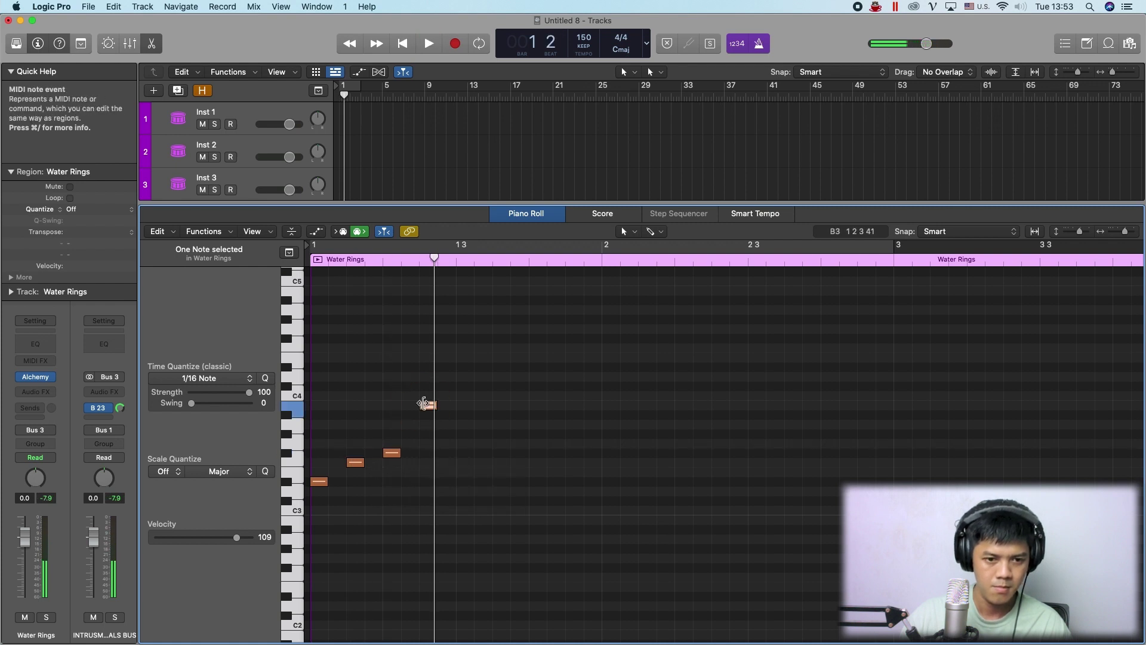
{"action": "left_click_drag", "start_coordinate": [425, 404], "coordinate": [427, 414]}
Play the four-note phrase several times from the start of the region to check its melody and rhythm.
{"action": "left_click", "coordinate": [533, 510]}
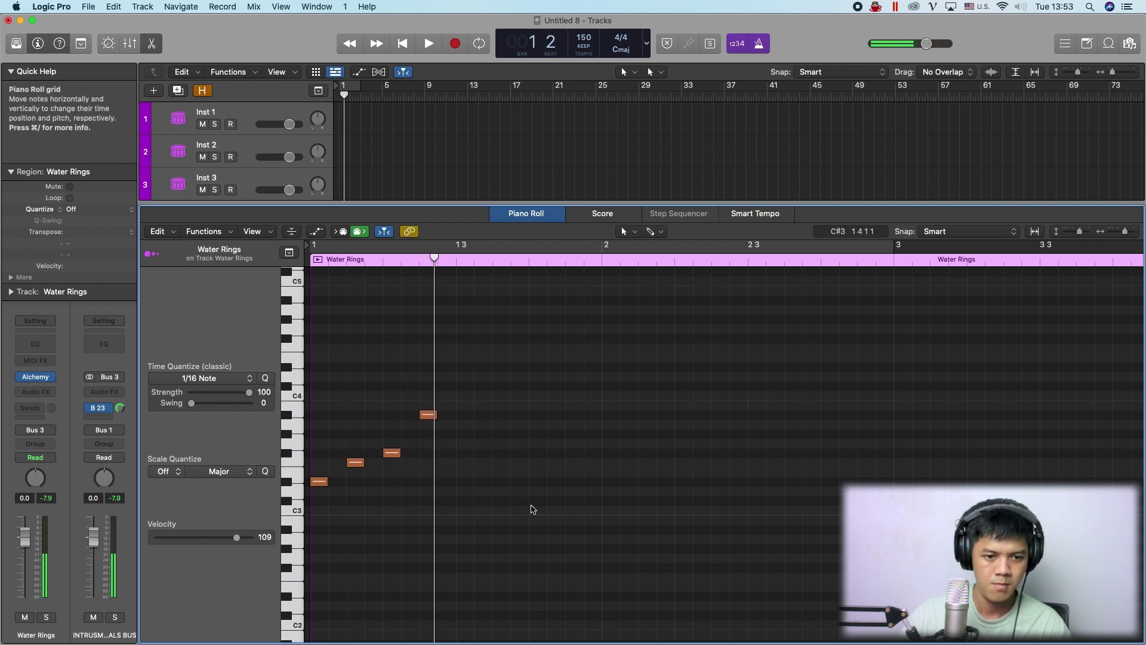
{"action": "key", "text": "space"}
{"action": "key", "text": "space"}
{"action": "key", "text": "space"}
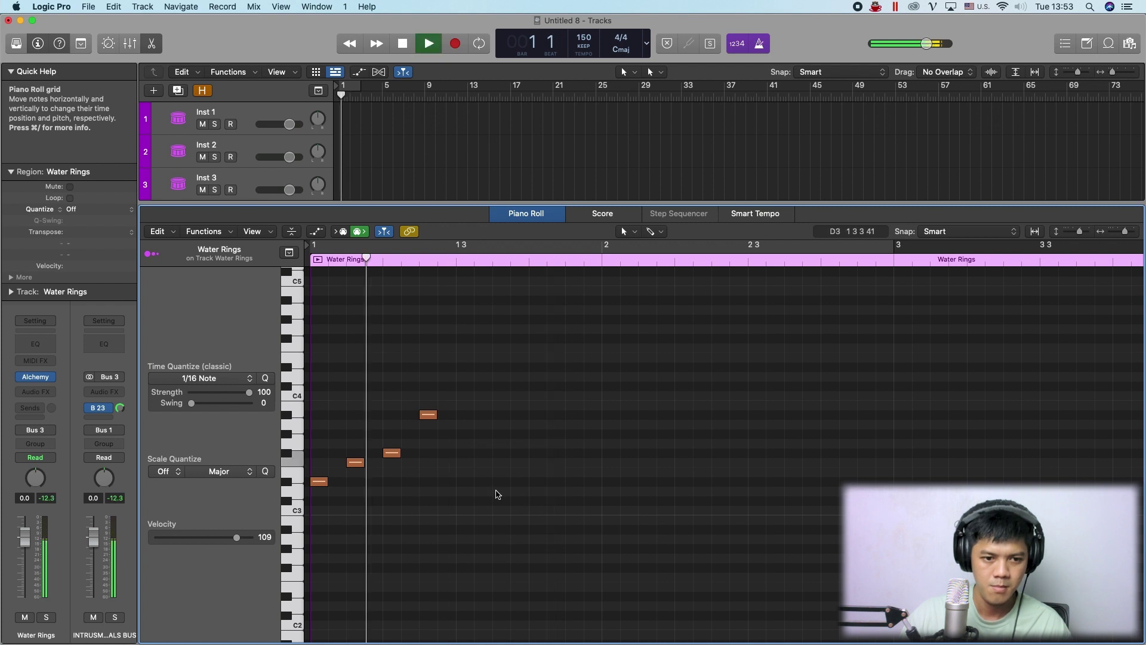
{"action": "key", "text": "space"}
{"action": "mouse_move", "coordinate": [428, 414]}
{"action": "left_mouse_down"}
{"action": "mouse_move", "coordinate": [411, 420]}
{"action": "mouse_move", "coordinate": [429, 414]}
{"action": "left_mouse_up"}
{"action": "key", "text": "space"}
{"action": "key", "text": "space"}
{"action": "key", "text": "space"}
{"action": "key", "text": "space"}
{"action": "left_click", "coordinate": [438, 466]}
{"action": "key", "text": "space"}
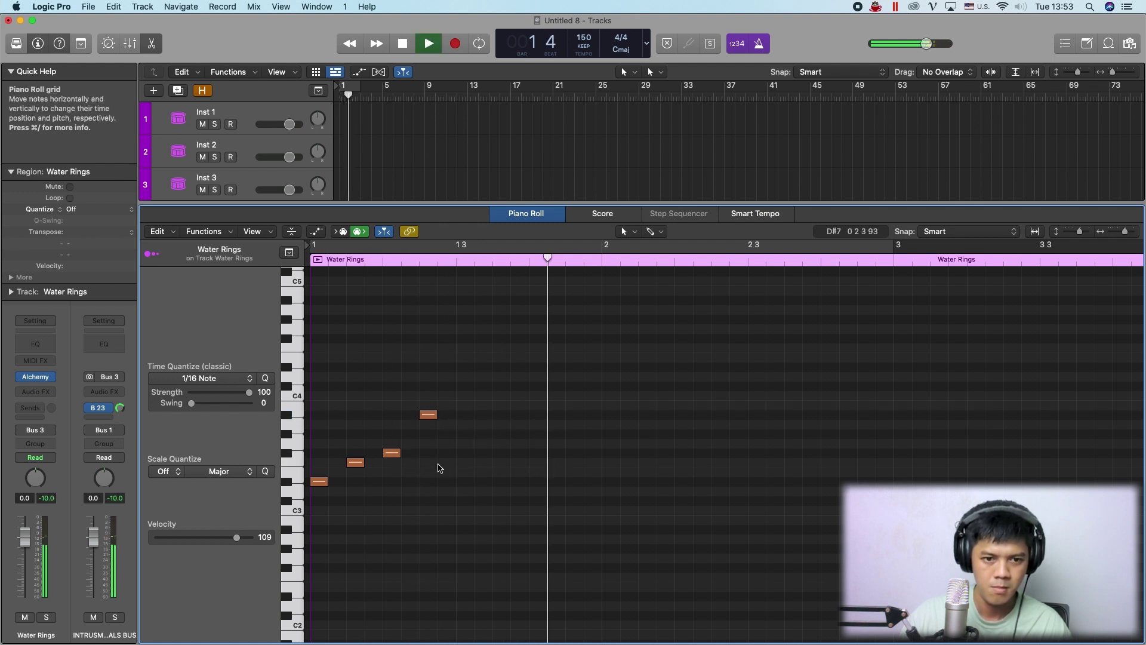
{"action": "key", "text": "space"}
Copy the four-note phrase to beat 4 of bar 1 and play the result.
{"action": "left_click_drag", "start_coordinate": [475, 502], "coordinate": [303, 364]}
{"action": "key", "text": "super+Left"}
{"action": "left_click_drag", "start_coordinate": [316, 481], "coordinate": [494, 479]}
{"action": "key", "text": "space"}
Draw a second rising phrase at bar 3 with C#3, D#3, F3 and G#3, spaced an eighth note apart.
{"action": "left_click", "coordinate": [736, 490]}
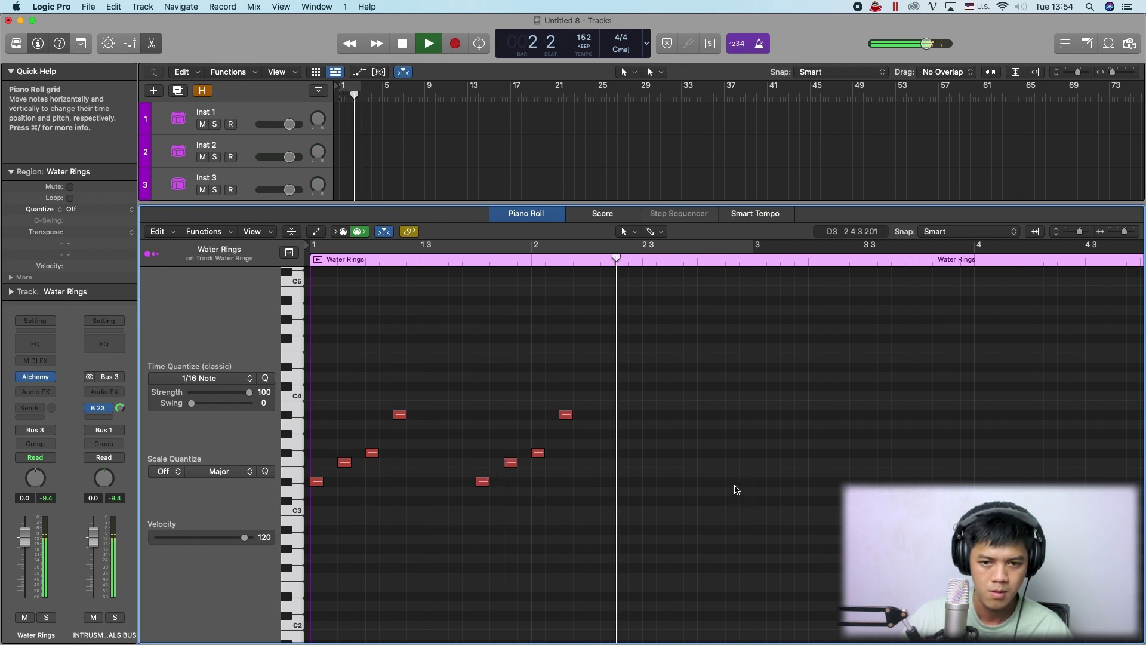
{"action": "left_click", "coordinate": [786, 481]}
{"action": "left_click", "coordinate": [799, 473]}
{"action": "left_click", "coordinate": [801, 472]}
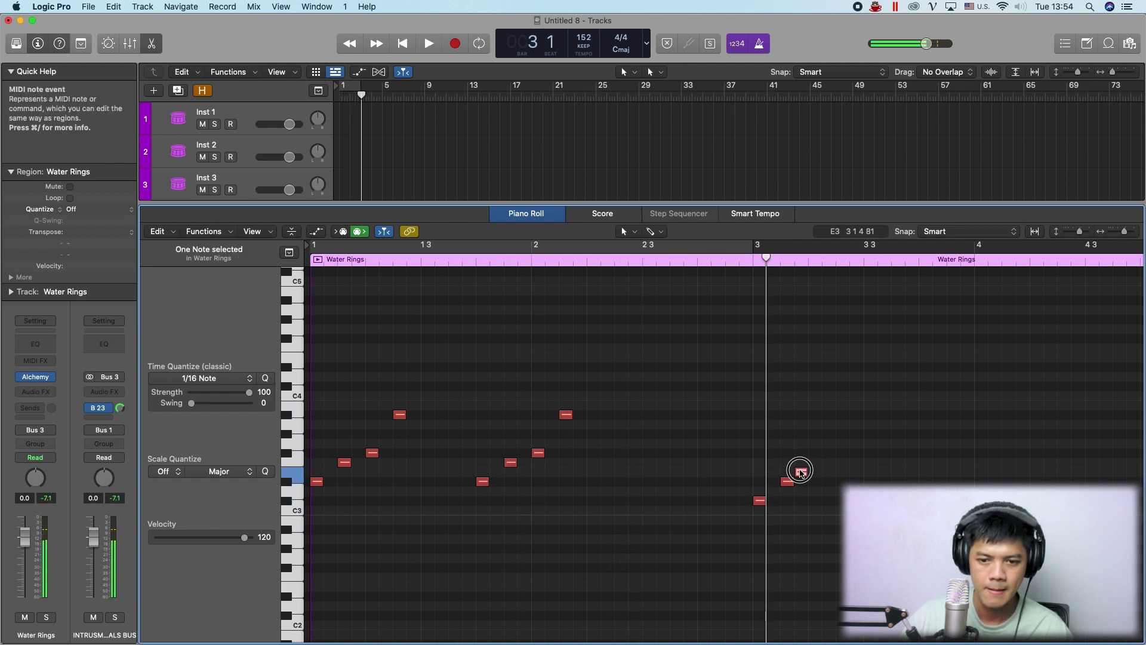
{"action": "left_click_drag", "start_coordinate": [800, 472], "coordinate": [758, 503]}
{"action": "left_click", "coordinate": [842, 425]}
Play back the melody and raise the bar 3 phrase's two middle notes to F3 and F#3.
{"action": "key", "text": "space"}
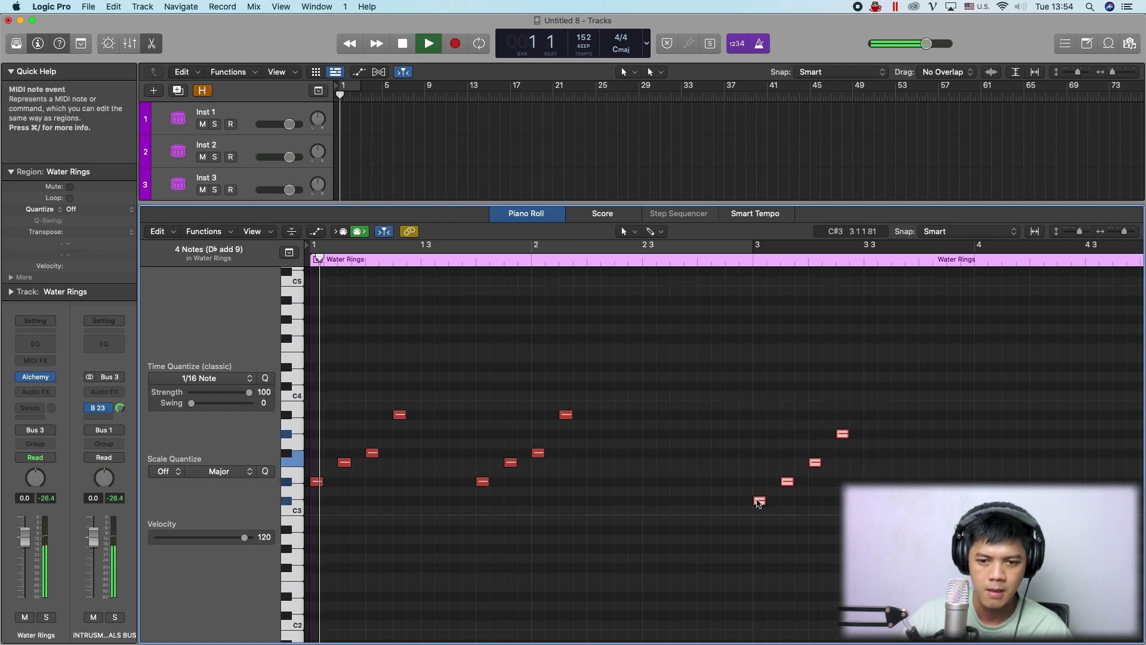
{"action": "left_click", "coordinate": [759, 501]}
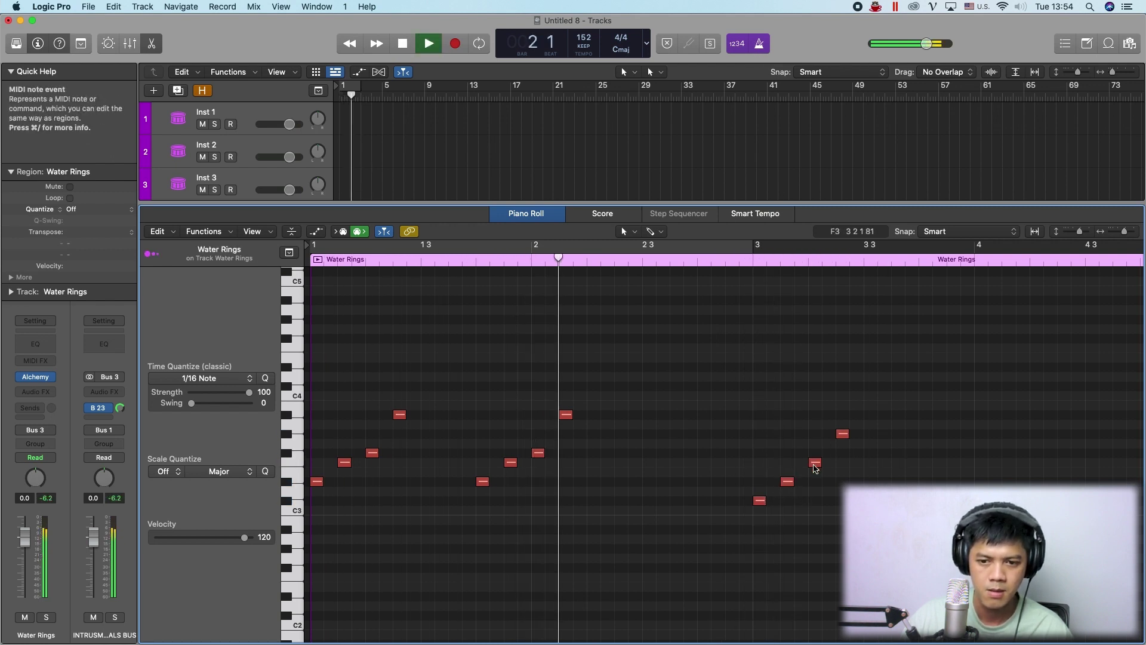
{"action": "key", "text": "space"}
{"action": "left_click_drag", "start_coordinate": [787, 481], "coordinate": [816, 449]}
{"action": "key", "text": "space"}
{"action": "left_click", "coordinate": [816, 461]}
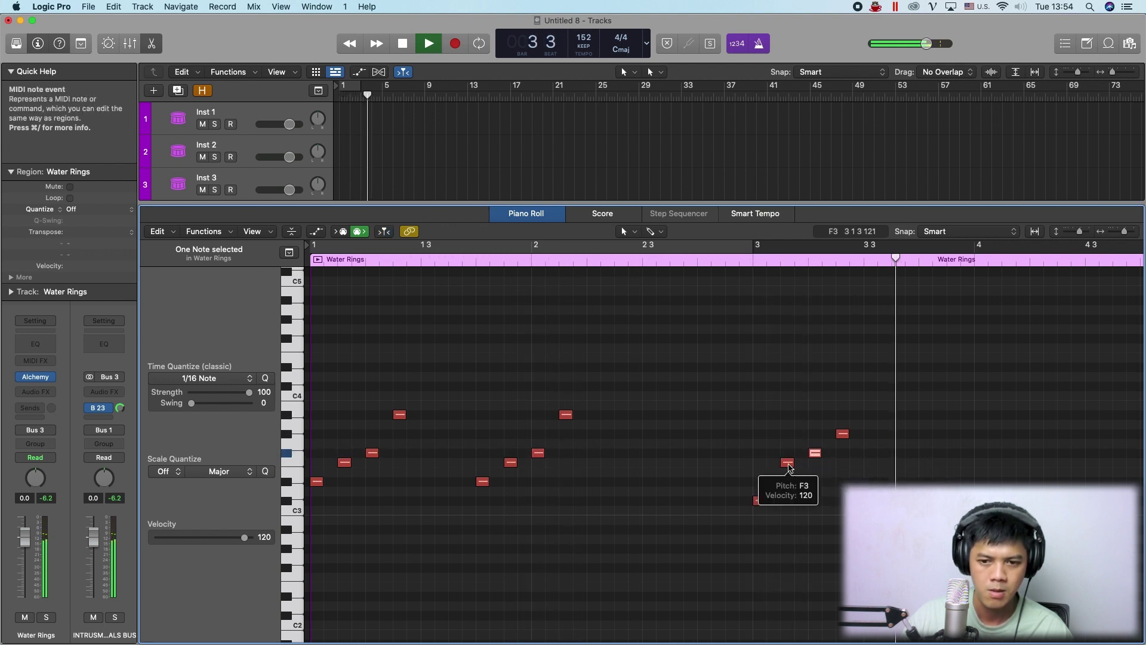
{"action": "key", "text": "space"}
Select the four notes of the bar 3 phrase and repeat them at bar 4.
{"action": "left_click_drag", "start_coordinate": [919, 382], "coordinate": [740, 513]}
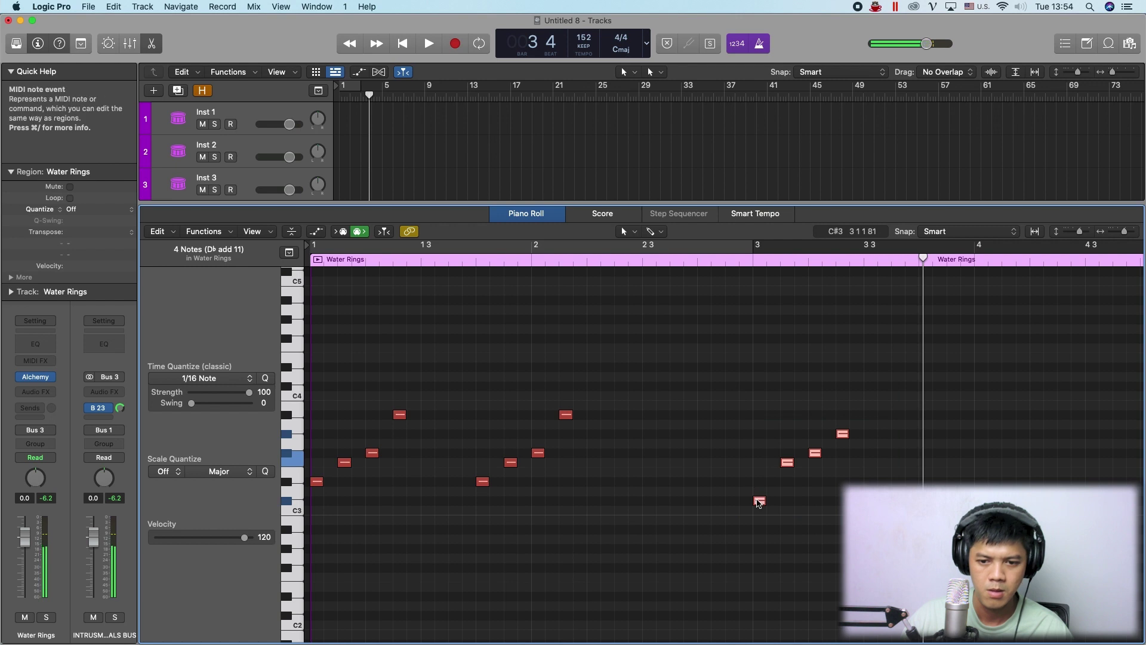
{"action": "key", "text": "super+Left"}
{"action": "key", "text": "super+r"}
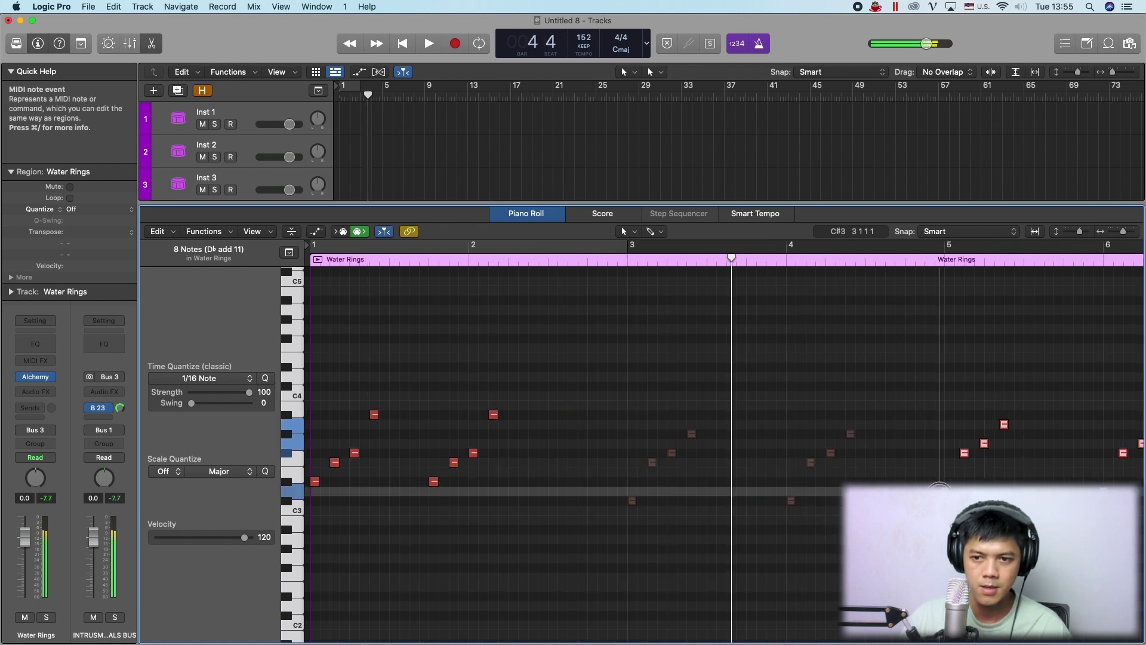
Move the eight notes of bars 3–4 to bar 5 and copy the first eight notes from bar 1 to bar 3.
{"action": "left_click_drag", "start_coordinate": [940, 486], "coordinate": [945, 496]}
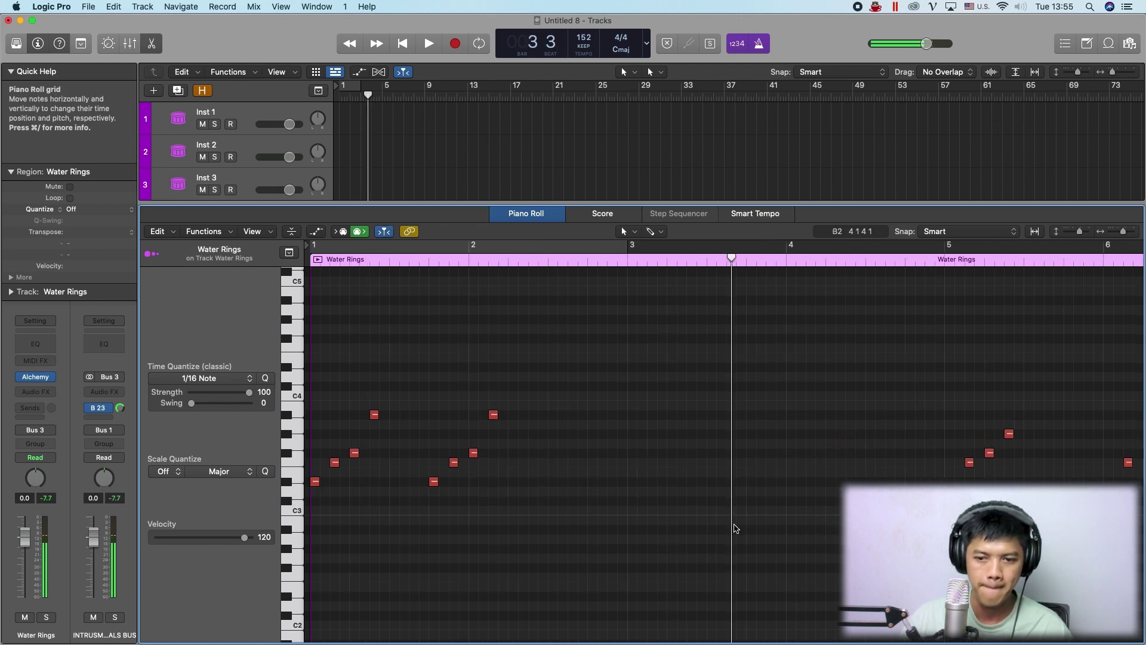
{"action": "left_click", "coordinate": [528, 498]}
{"action": "left_click_drag", "start_coordinate": [528, 499], "coordinate": [308, 349]}
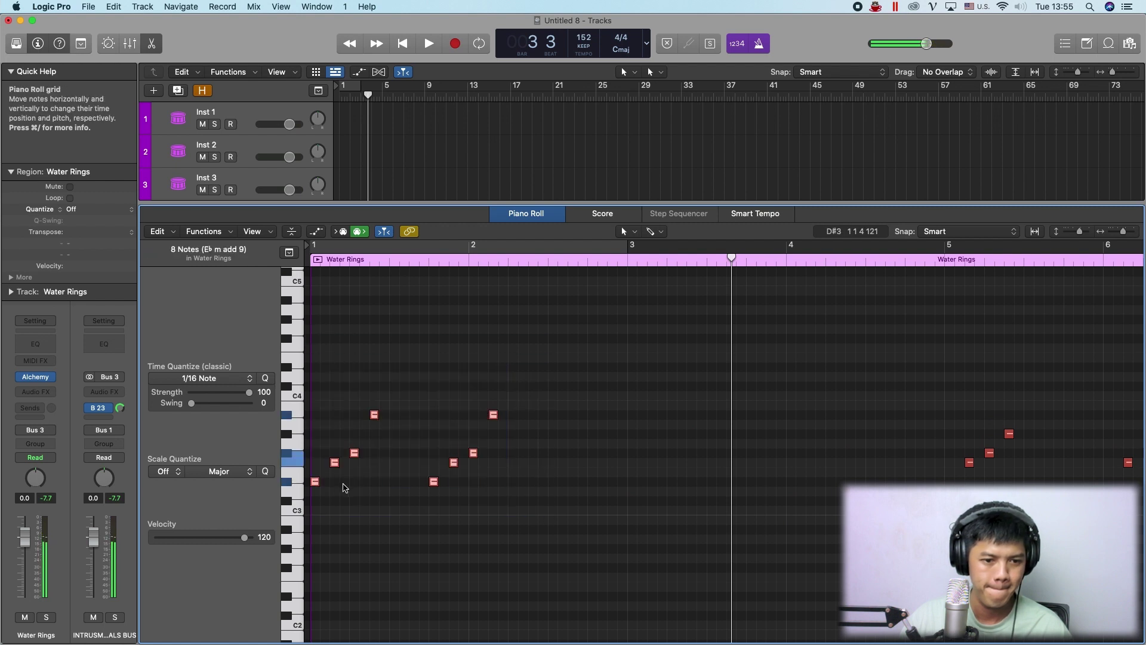
{"action": "left_click_drag", "start_coordinate": [315, 481], "coordinate": [632, 481]}
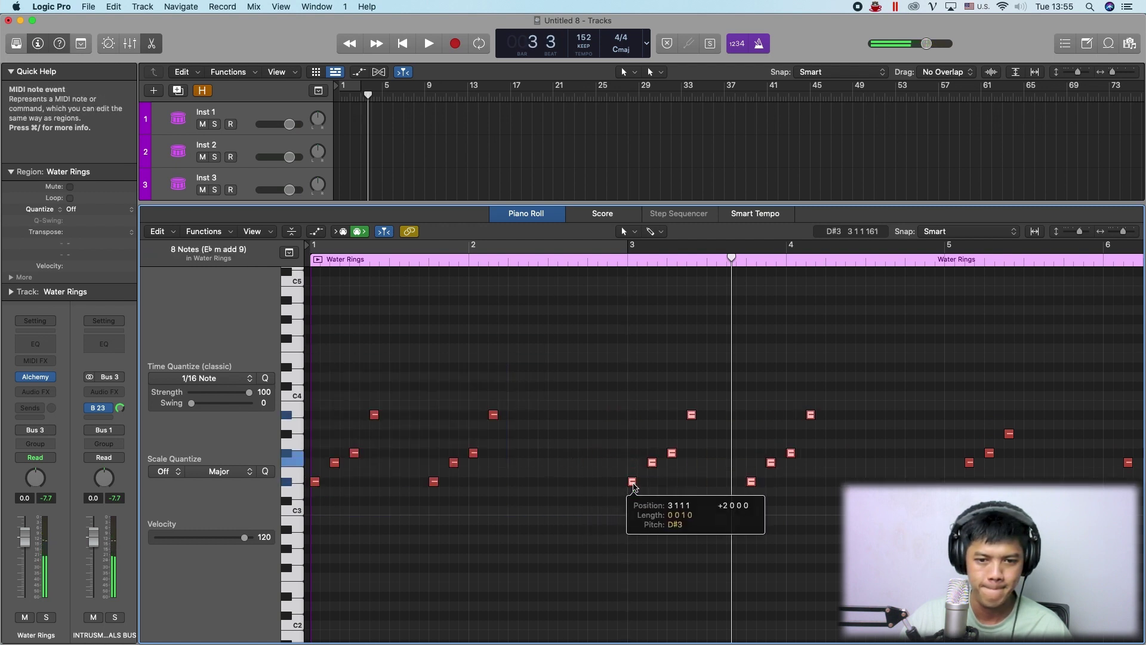
Play the melody and shift the eight copied notes at bar 3 earlier to beat 4 of bar 2.
{"action": "key", "text": "space"}
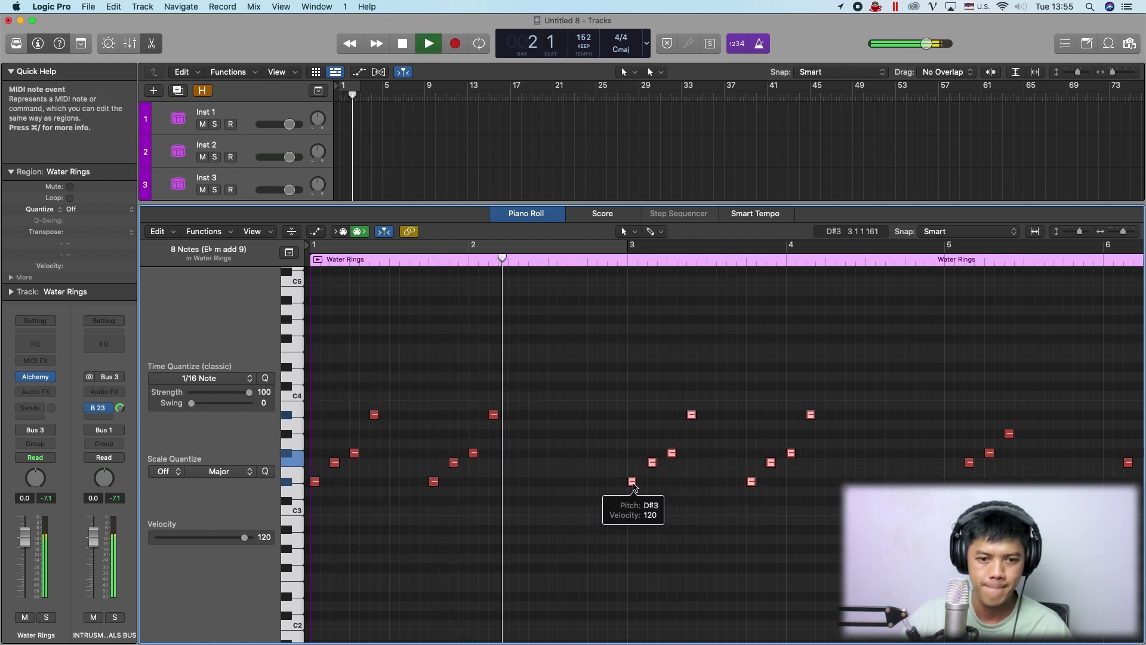
{"action": "left_click_drag", "start_coordinate": [633, 484], "coordinate": [595, 481]}
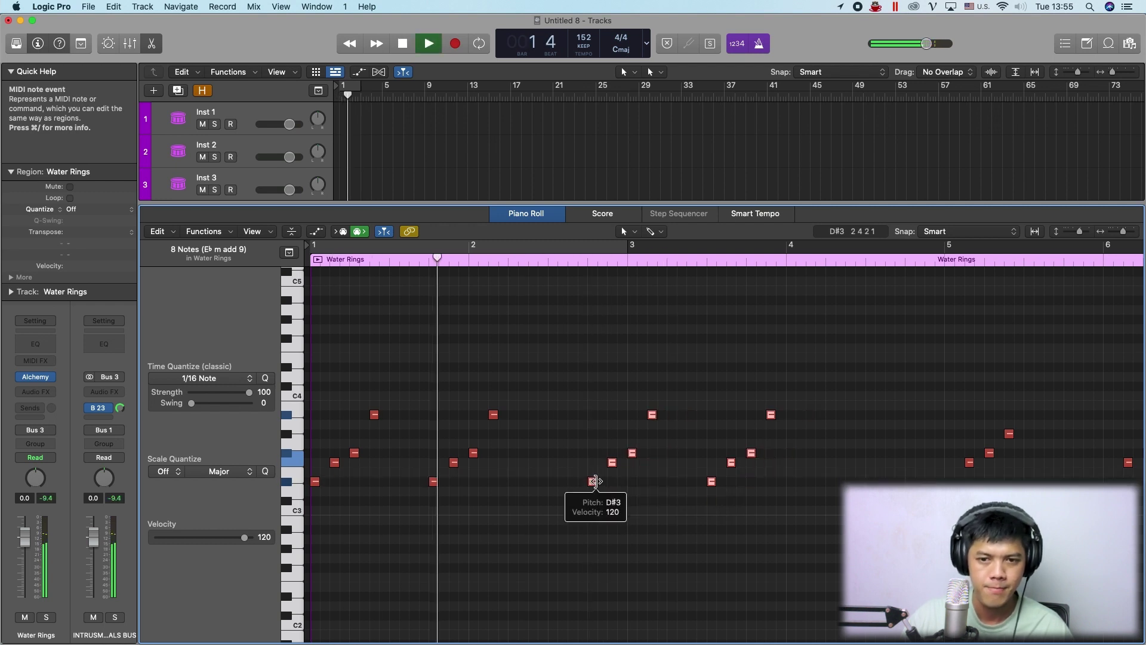
{"action": "left_click", "coordinate": [630, 529]}
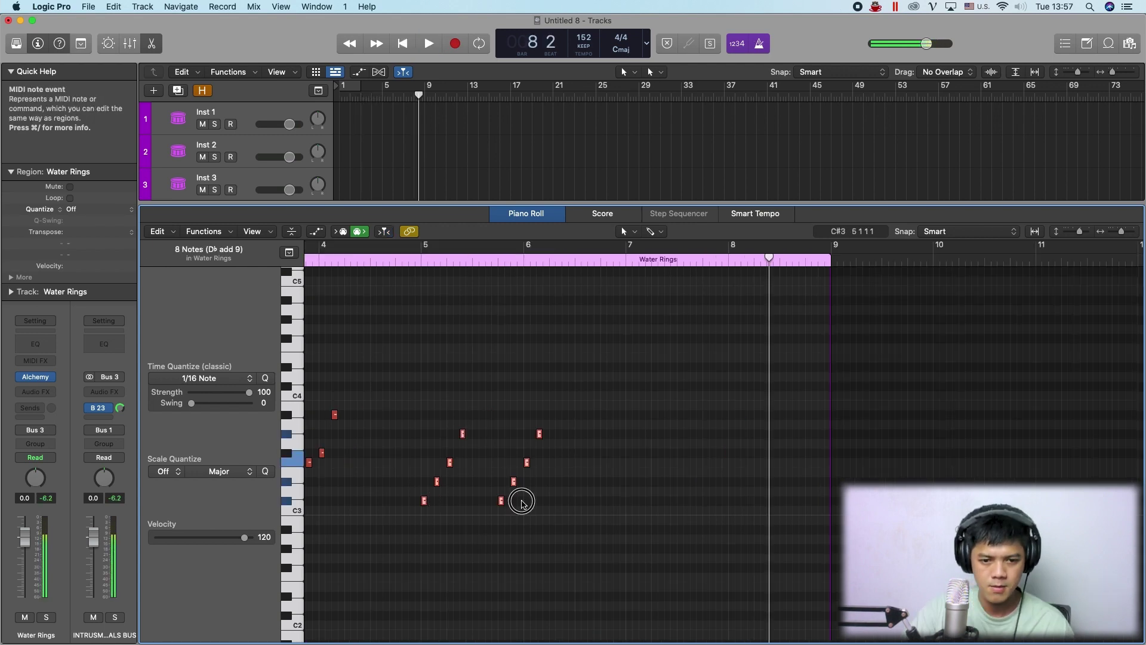
Copy the eight notes at bar 5 to bar 7 and set the tempo to 155 while playing the melody.
{"action": "left_click_drag", "start_coordinate": [519, 499], "coordinate": [627, 504]}
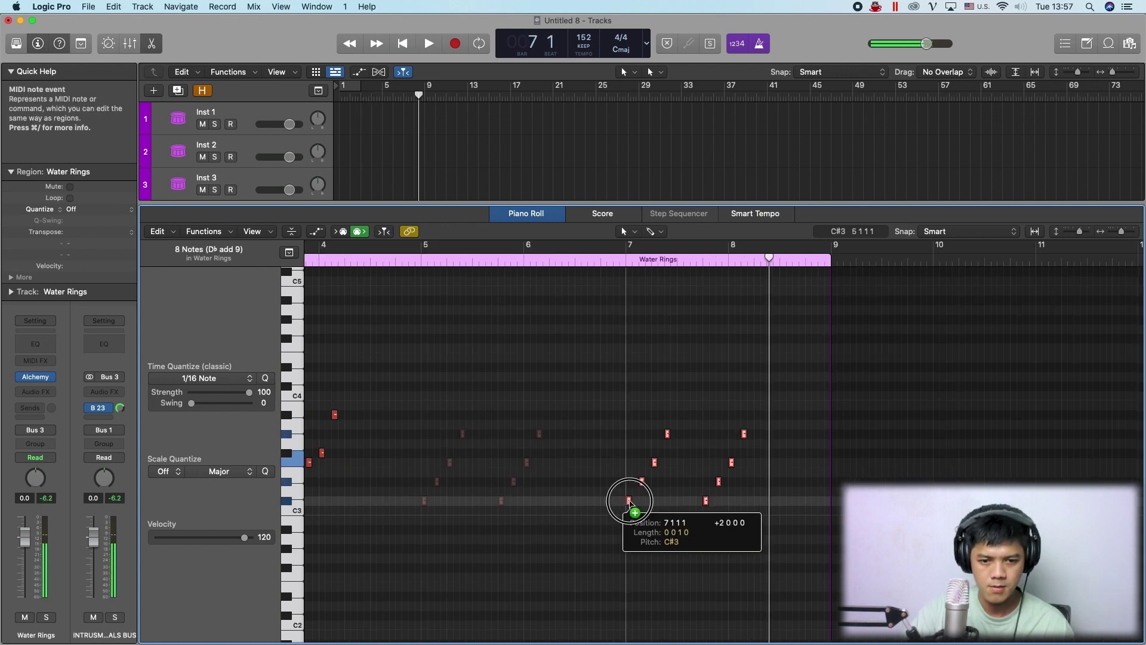
{"action": "scroll", "coordinate": [730, 514], "scroll_direction": "right", "scroll_amount": 5}
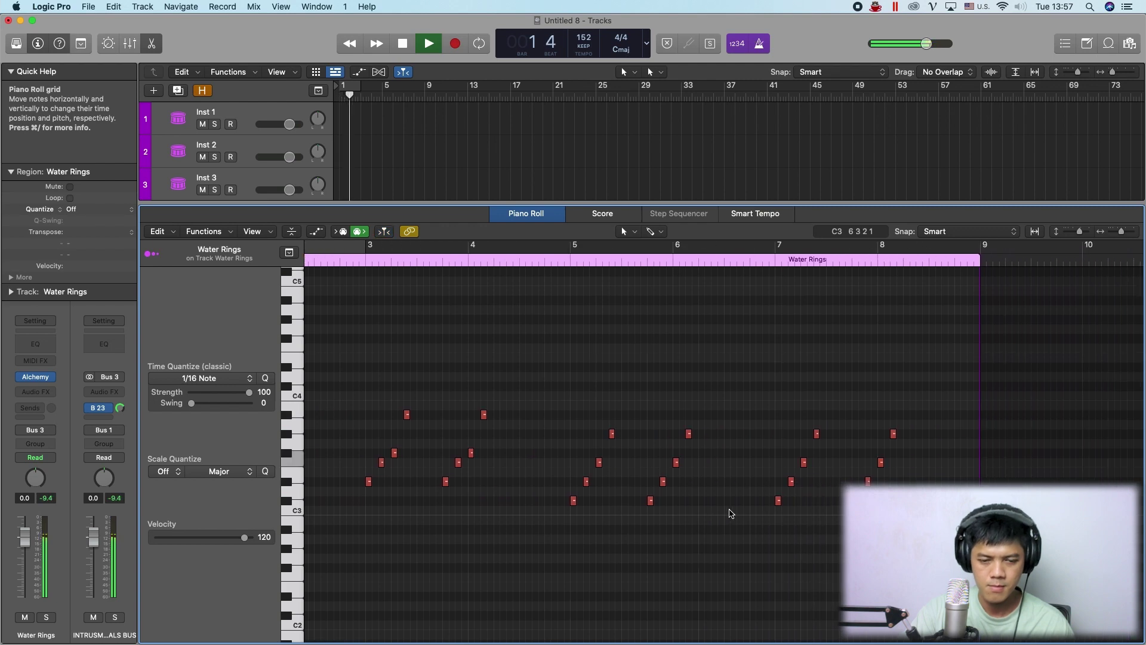
{"action": "scroll", "coordinate": [730, 513], "scroll_direction": "up", "scroll_amount": 3}
{"action": "scroll", "coordinate": [730, 513], "scroll_direction": "down", "scroll_amount": 5}
{"action": "scroll", "coordinate": [731, 514], "scroll_direction": "down", "scroll_amount": 5}
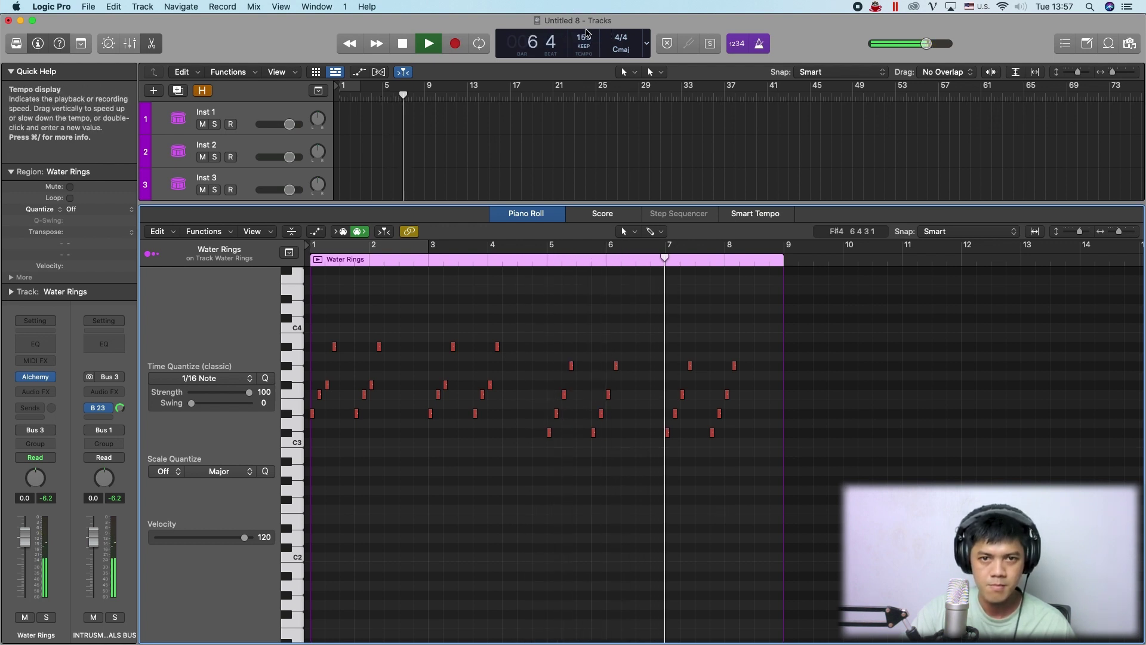
Add a descending run from beat 3 of bar 8 with A#3, F#3, F3 and D#3, spaced an eighth note apart.
{"action": "scroll", "coordinate": [728, 359], "scroll_direction": "up", "scroll_amount": 3}
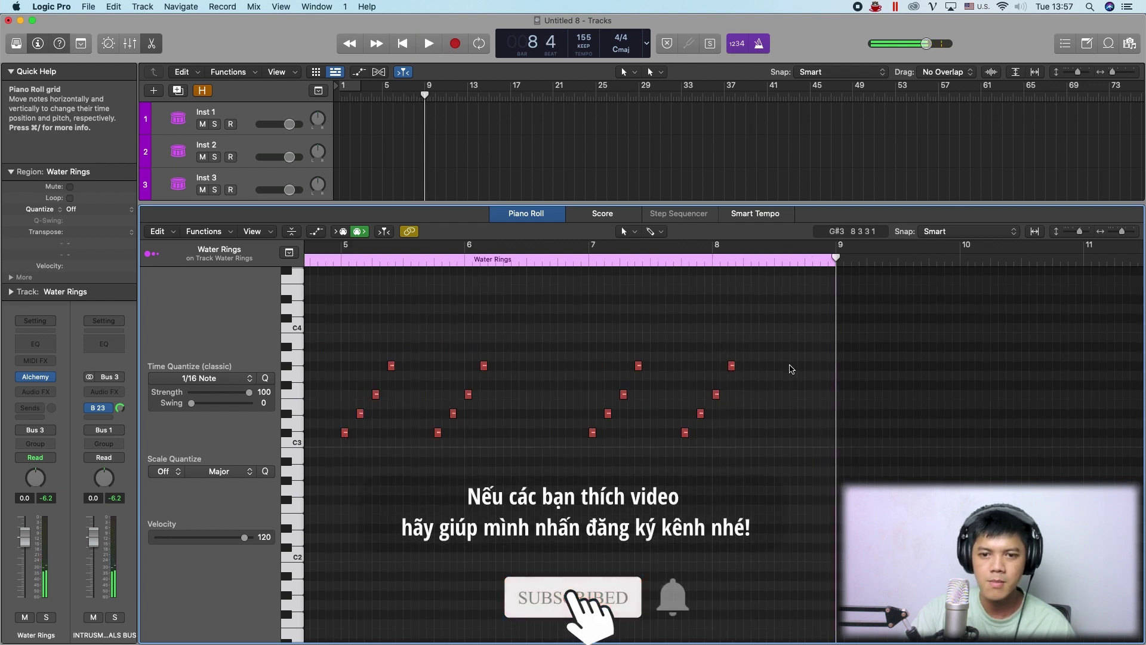
{"action": "left_click", "coordinate": [779, 346], "text": "super"}
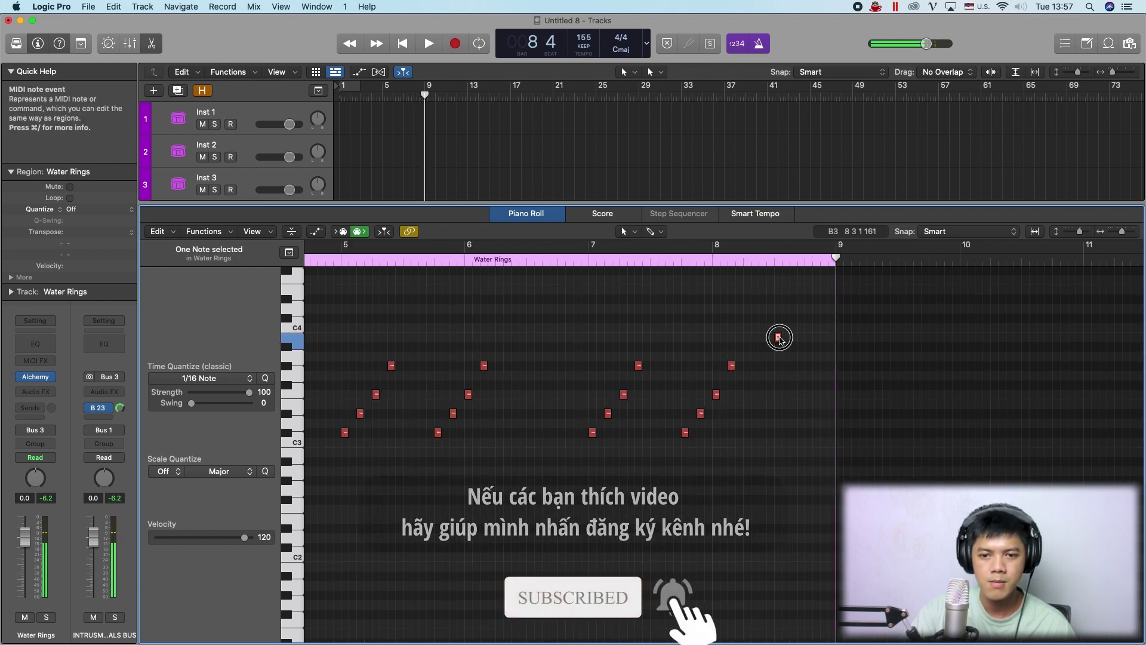
{"action": "key", "text": "c"}
{"action": "left_click", "coordinate": [810, 385], "text": "super"}
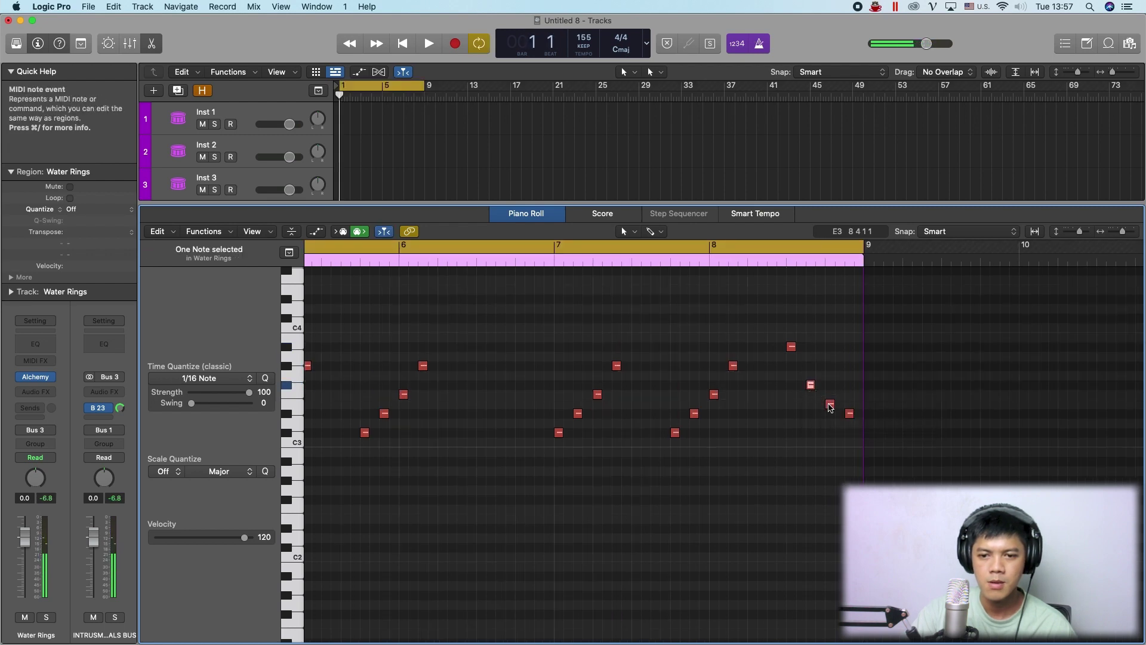
{"action": "left_click", "coordinate": [829, 404], "text": "super"}
{"action": "left_click_drag", "start_coordinate": [829, 405], "coordinate": [829, 395]}
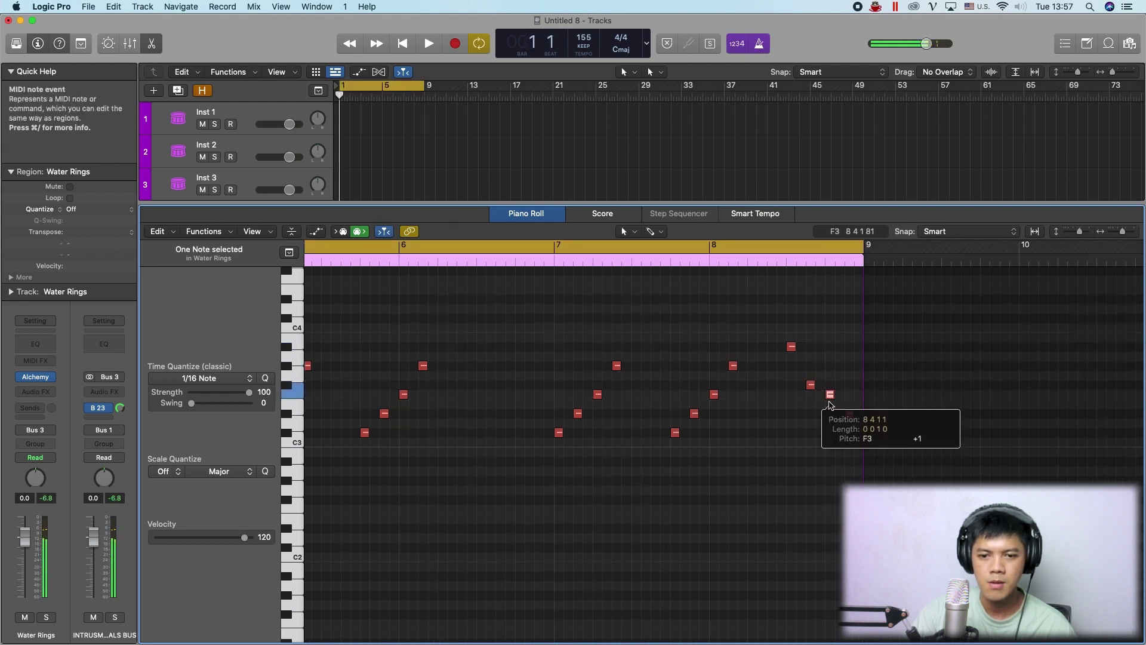
{"action": "left_click", "coordinate": [852, 415]}
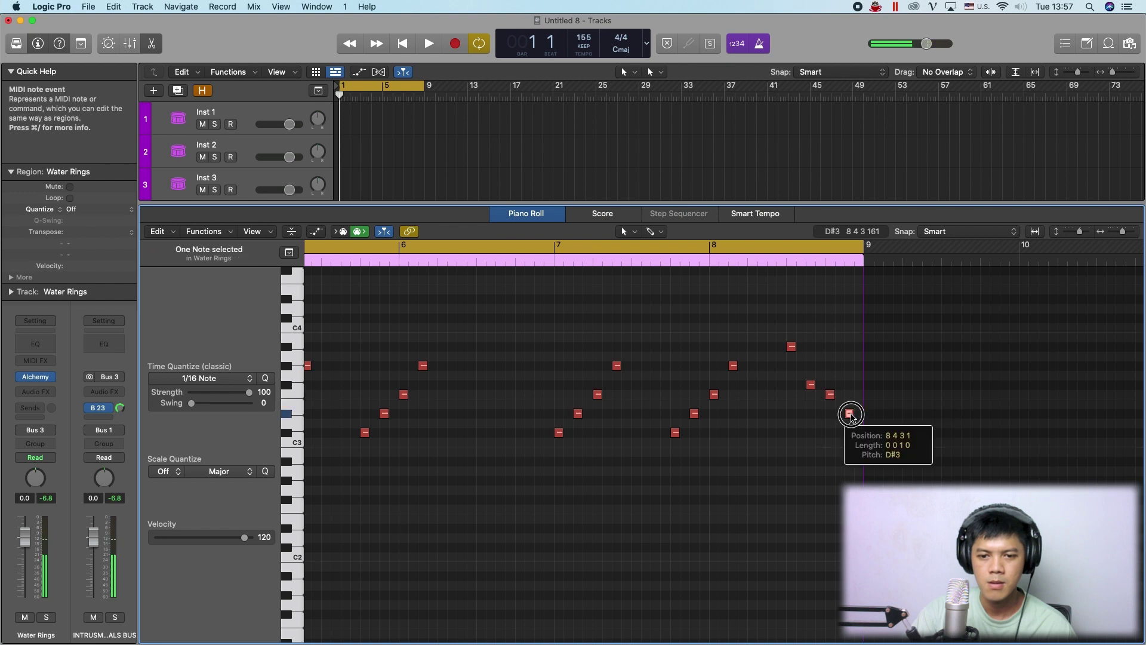
Turn off cycle mode, play the end of bar 8 and raise the last note to F#3.
{"action": "left_click", "coordinate": [672, 247]}
{"action": "left_click", "coordinate": [672, 261]}
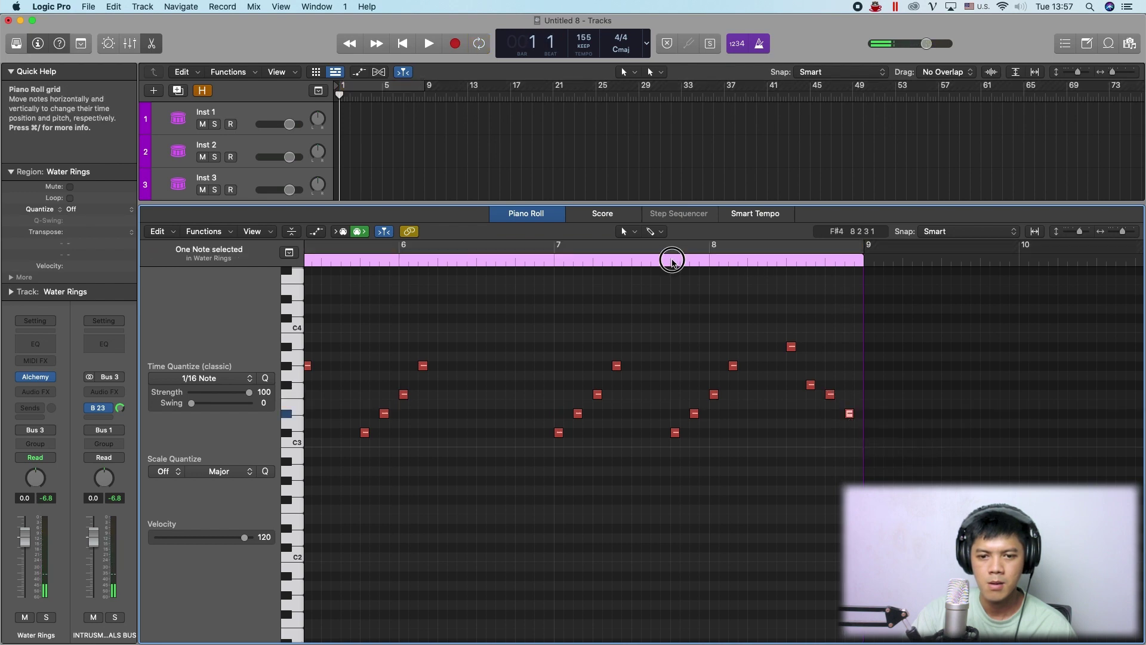
{"action": "left_click", "coordinate": [672, 262]}
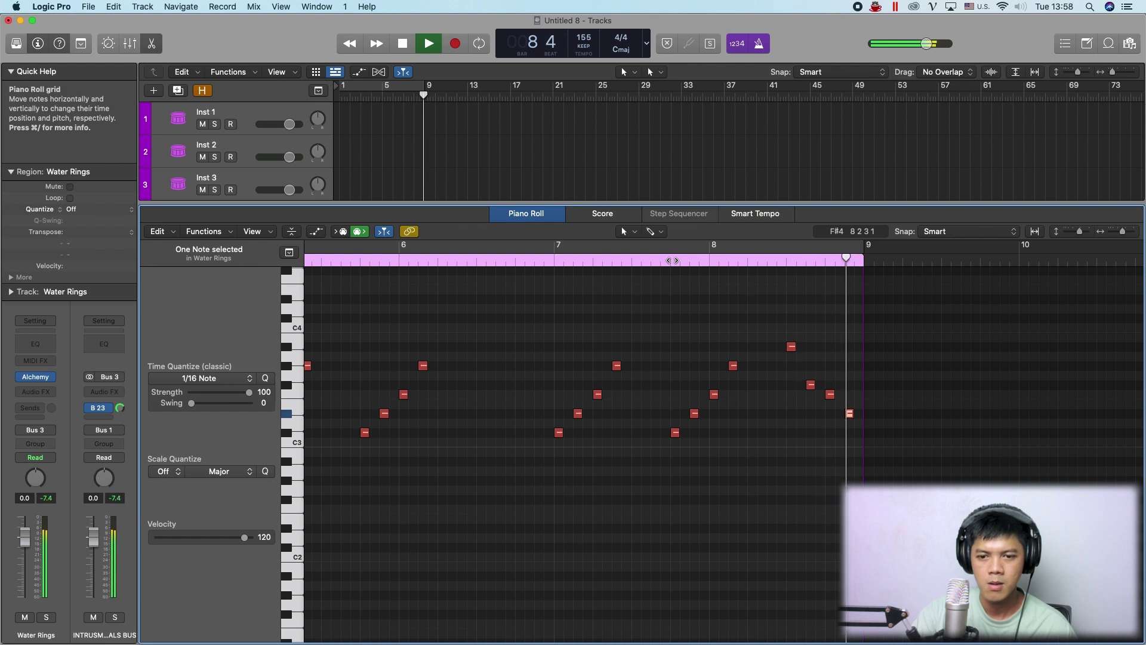
{"action": "key", "text": "space"}
{"action": "key", "text": "space"}
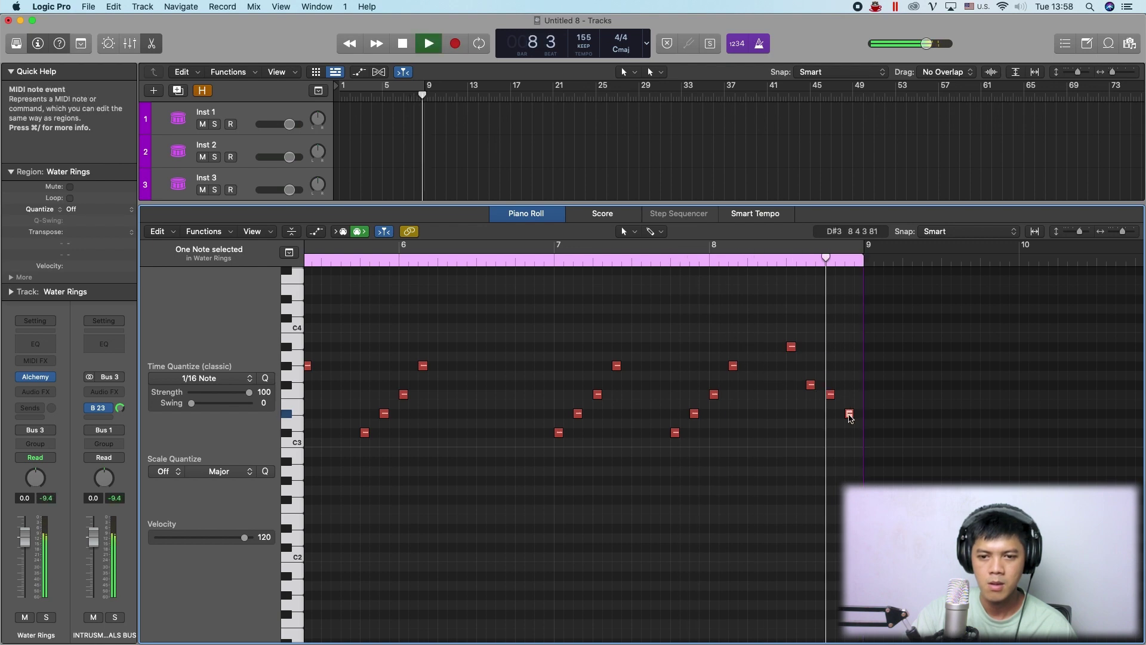
{"action": "left_click_drag", "start_coordinate": [850, 414], "coordinate": [850, 388]}
{"action": "key", "text": "space"}
{"action": "key", "text": "space"}
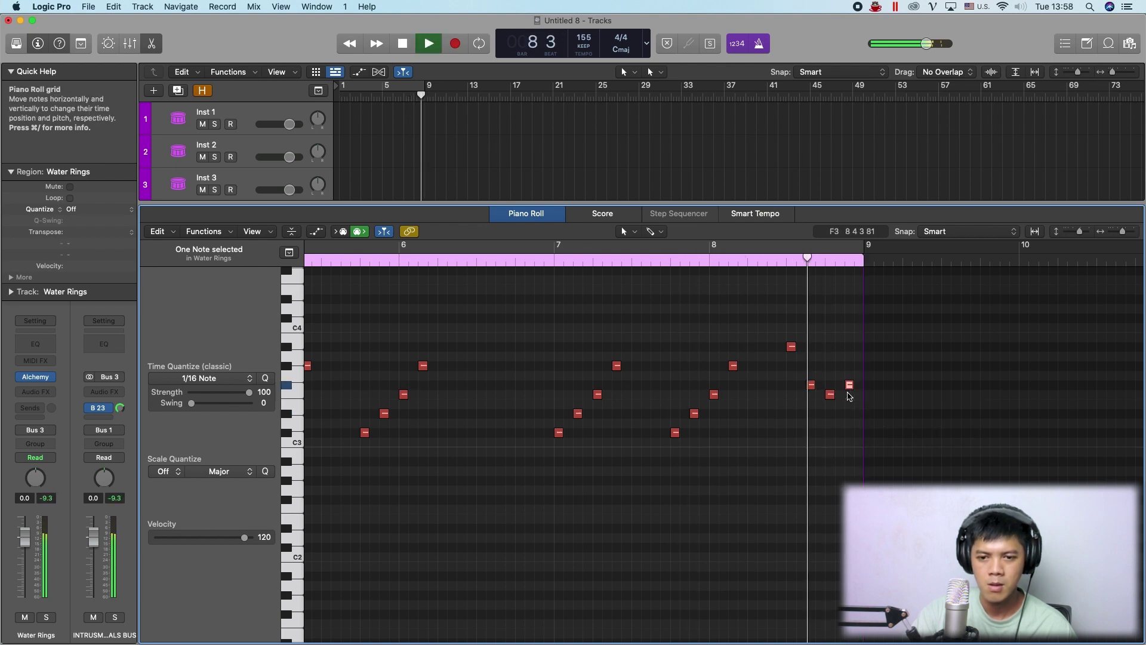
Turn on cycle mode and play the eight-bar melody from bar 1.
{"action": "key", "text": "c"}
{"action": "key", "text": "super+Left"}
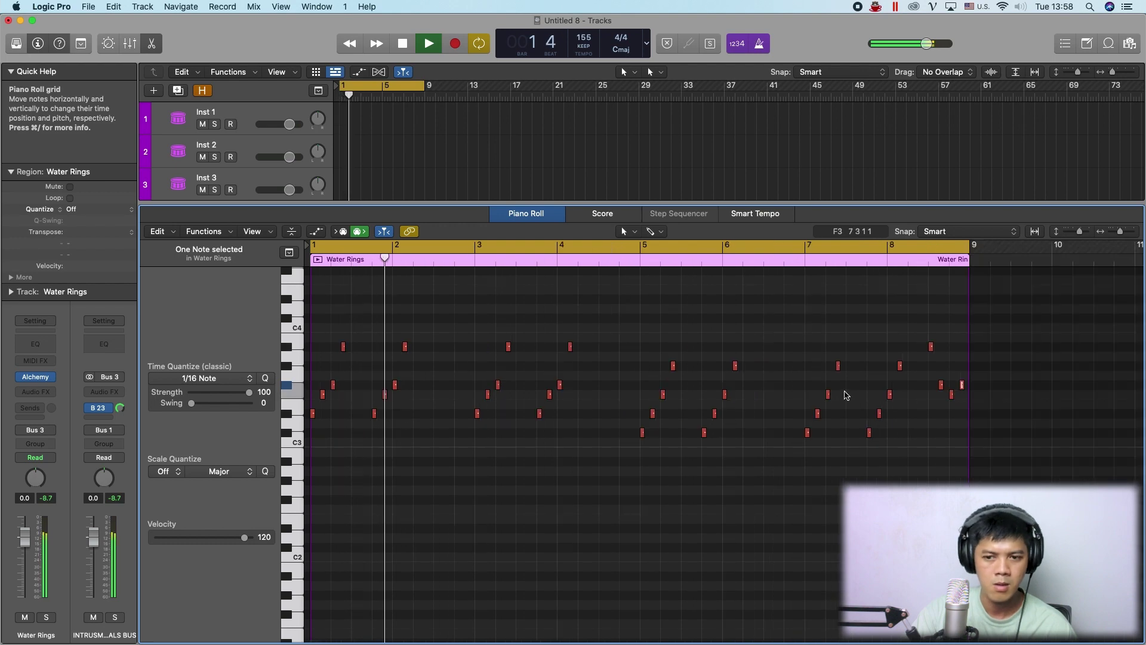
{"action": "left_click", "coordinate": [845, 394]}
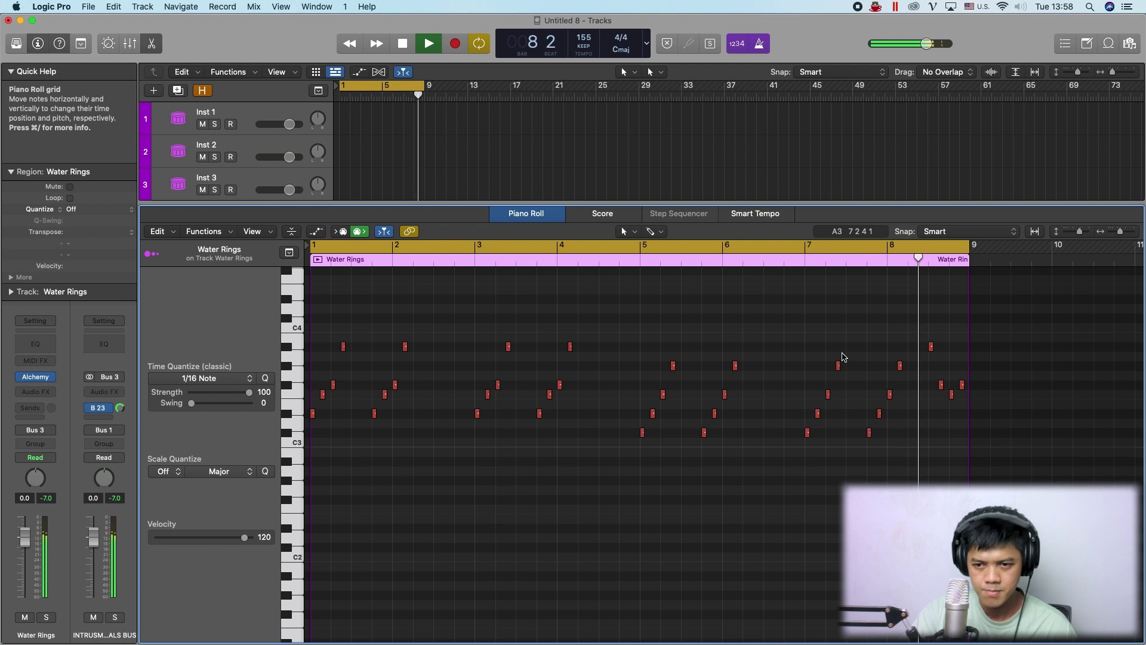
{"action": "key", "text": "space"}
Review the Water Rings region in the arrangement and in the Piano Roll, and return to the arrangement.
{"action": "key", "text": "e"}
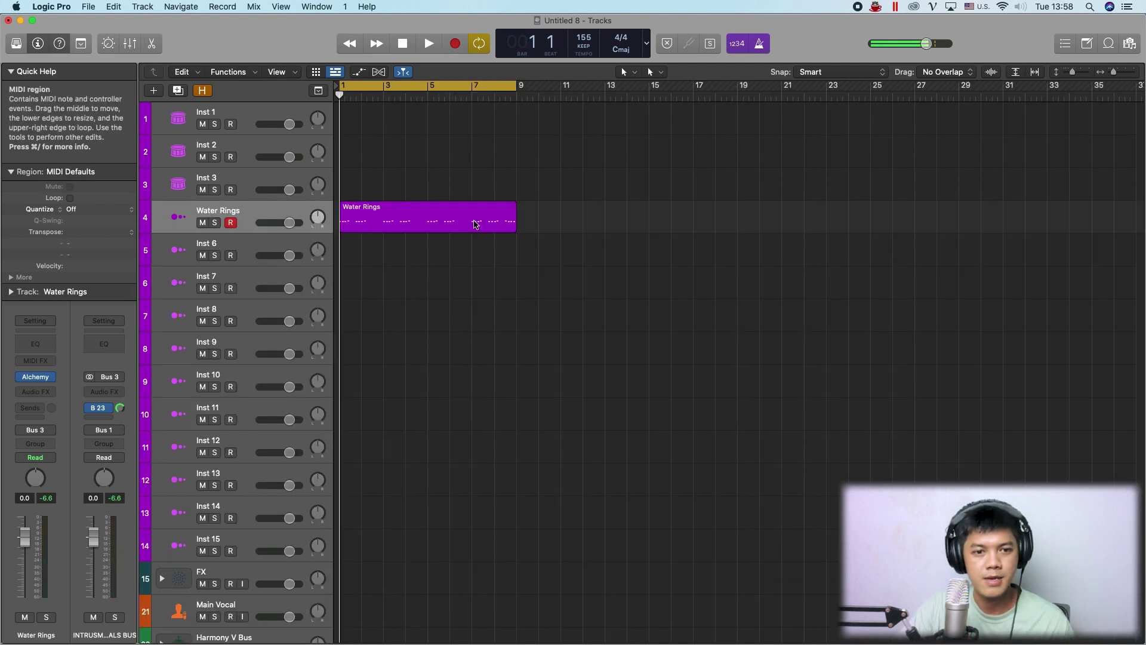
{"action": "key", "text": "super+Right"}
{"action": "left_click", "coordinate": [440, 221]}
{"action": "left_click", "coordinate": [455, 166]}
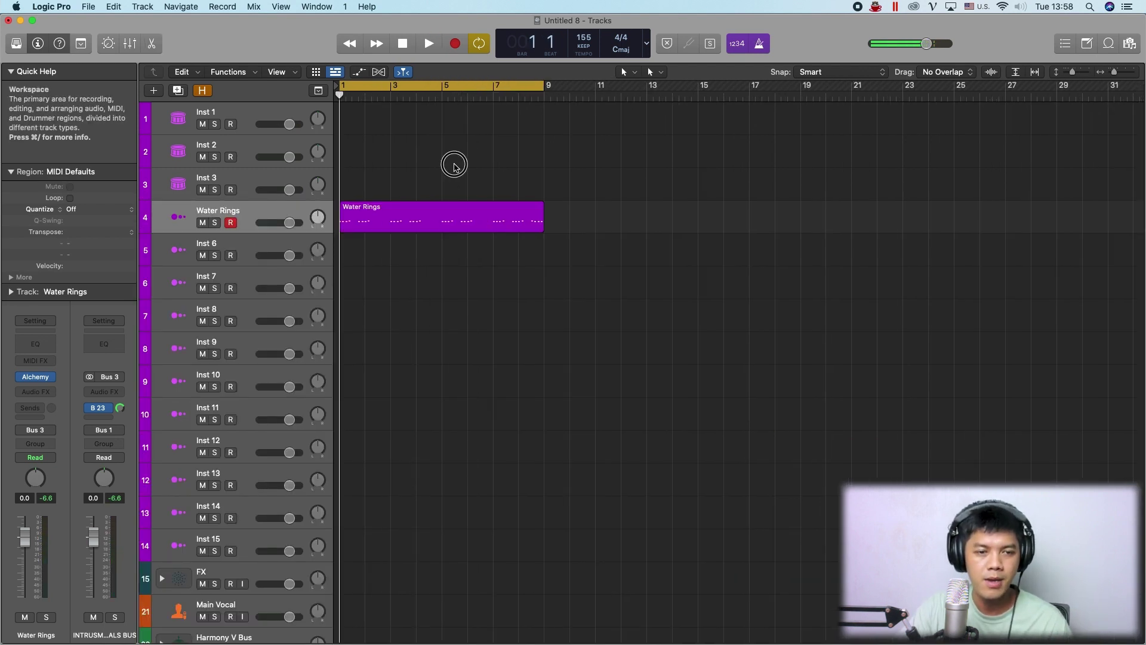
{"action": "double_click", "coordinate": [409, 222]}
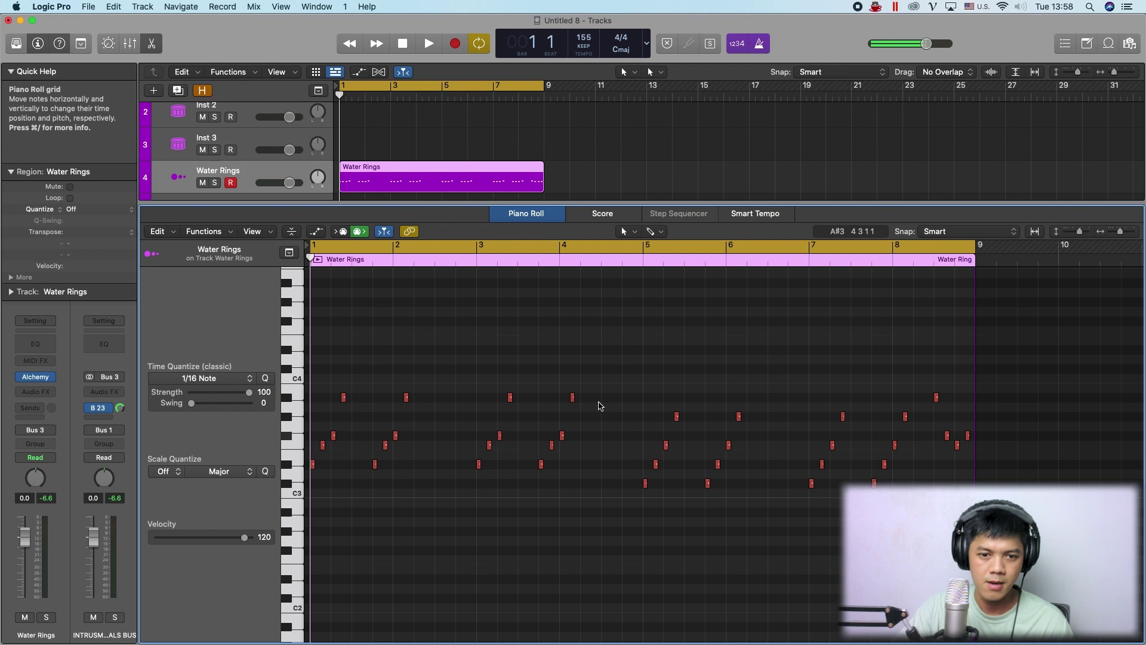
{"action": "key", "text": "e"}
Duplicate the Water Rings track together with its Alchemy instrument.
{"action": "left_click", "coordinate": [286, 245]}
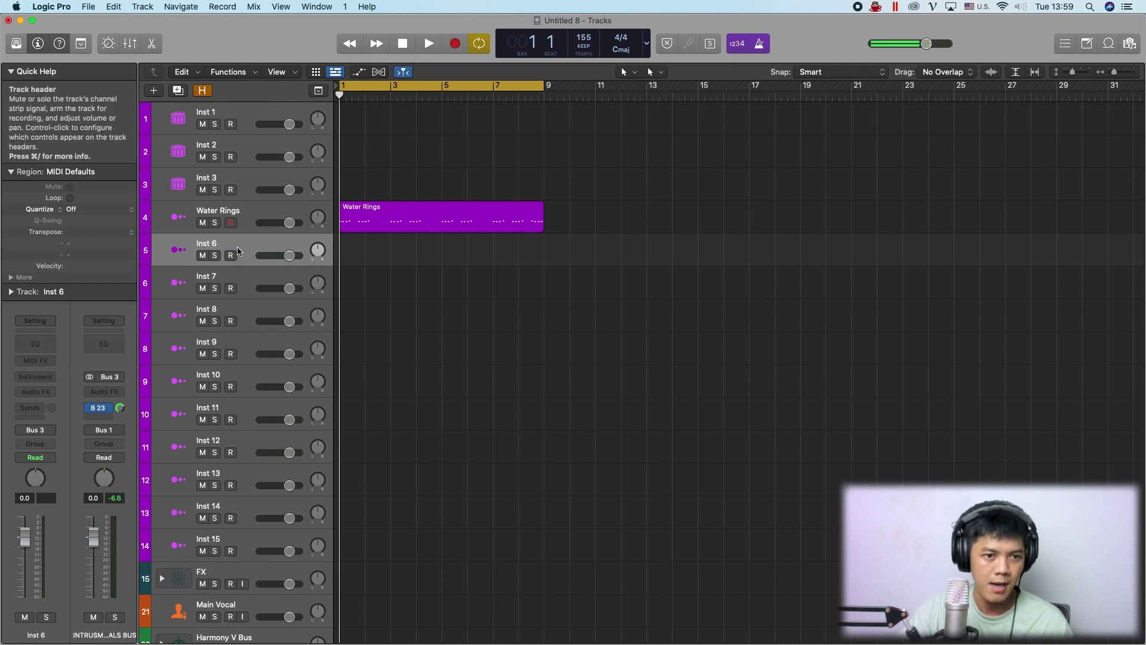
{"action": "left_click", "coordinate": [242, 218]}
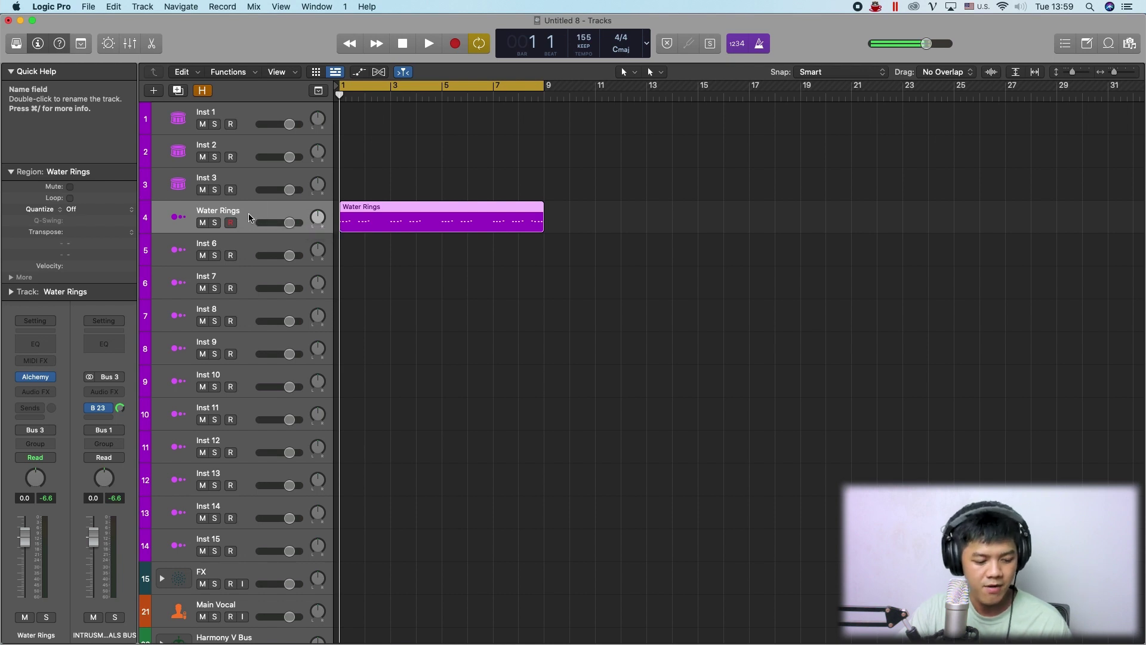
{"action": "key", "text": "super+d"}
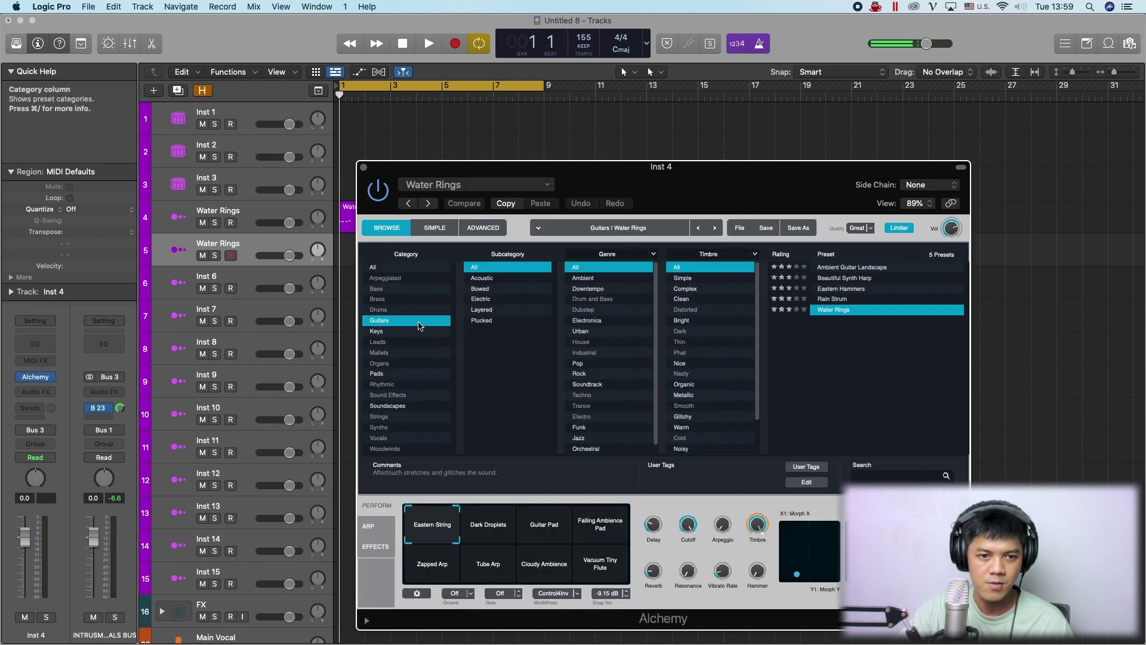
Audition Alchemy's Keys presets Luminous Tines and Old Fragile Vinyl Keys on the duplicate track, and settle on Versatile Electric Piano.
{"action": "left_click", "coordinate": [411, 331]}
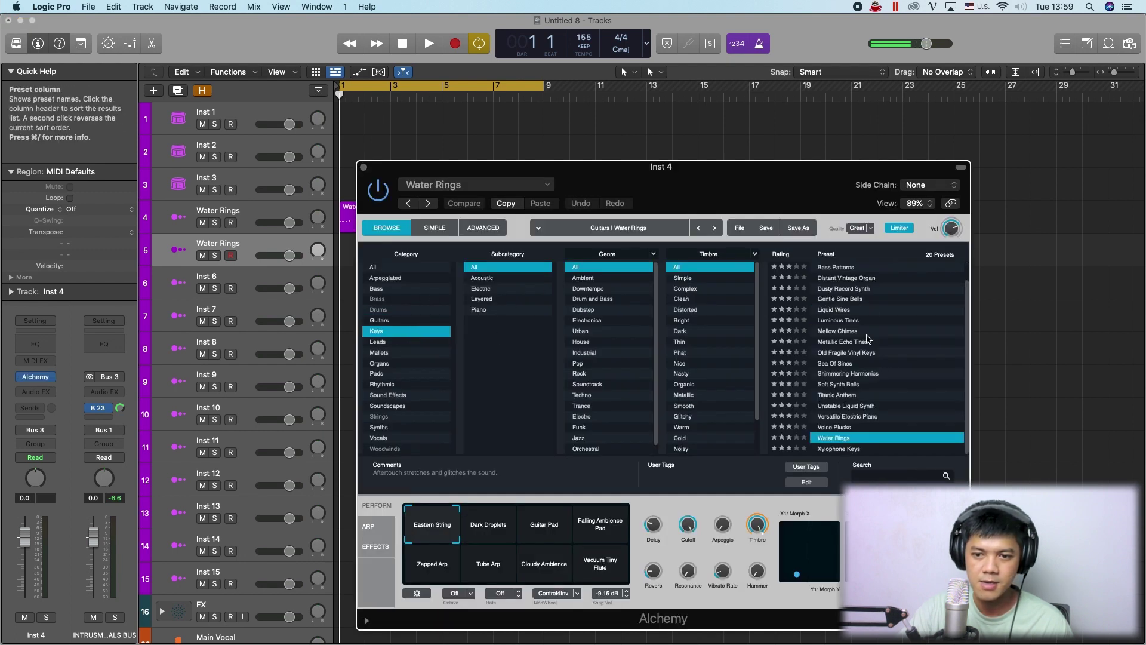
{"action": "left_click", "coordinate": [861, 321]}
{"action": "key", "text": "space"}
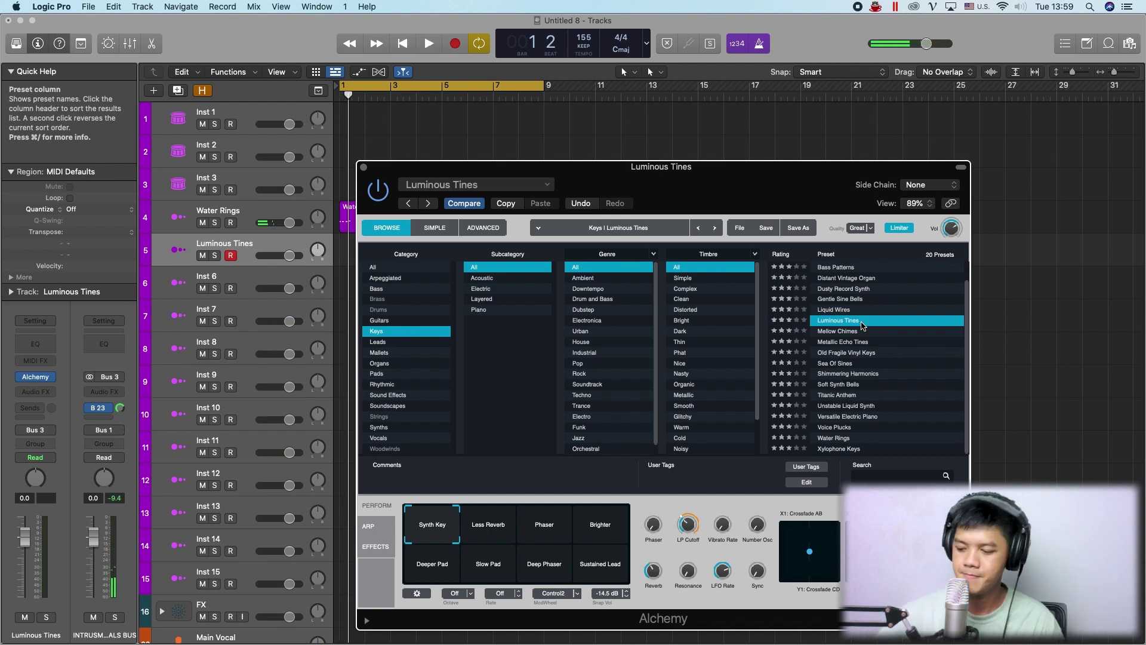
{"action": "left_click", "coordinate": [868, 353]}
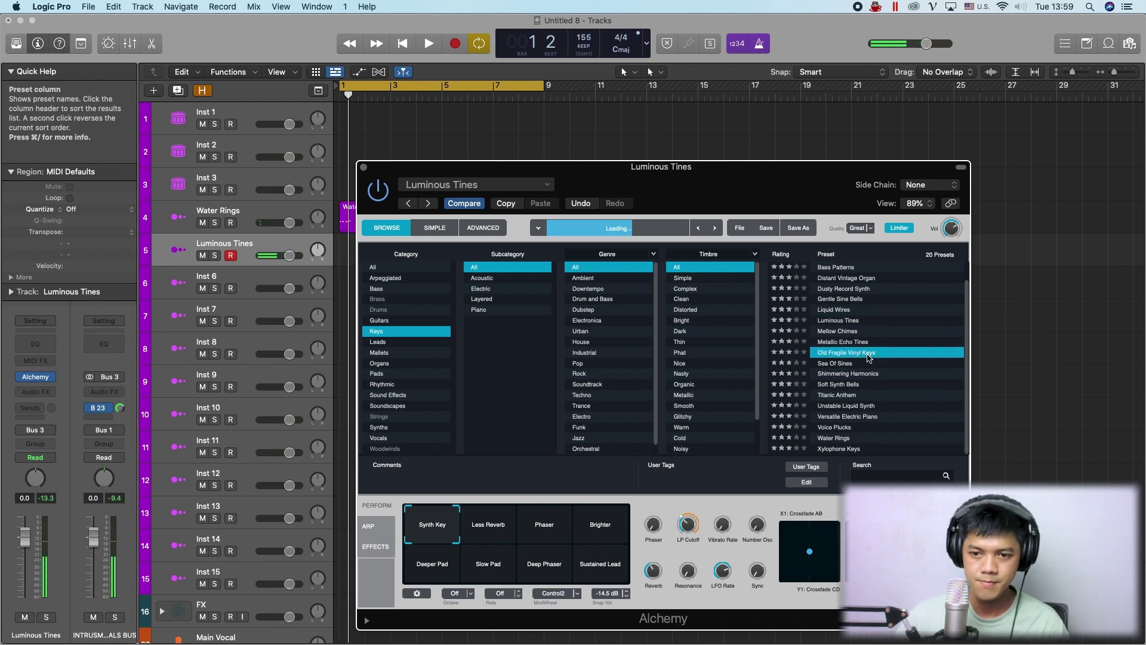
{"action": "key", "text": "space"}
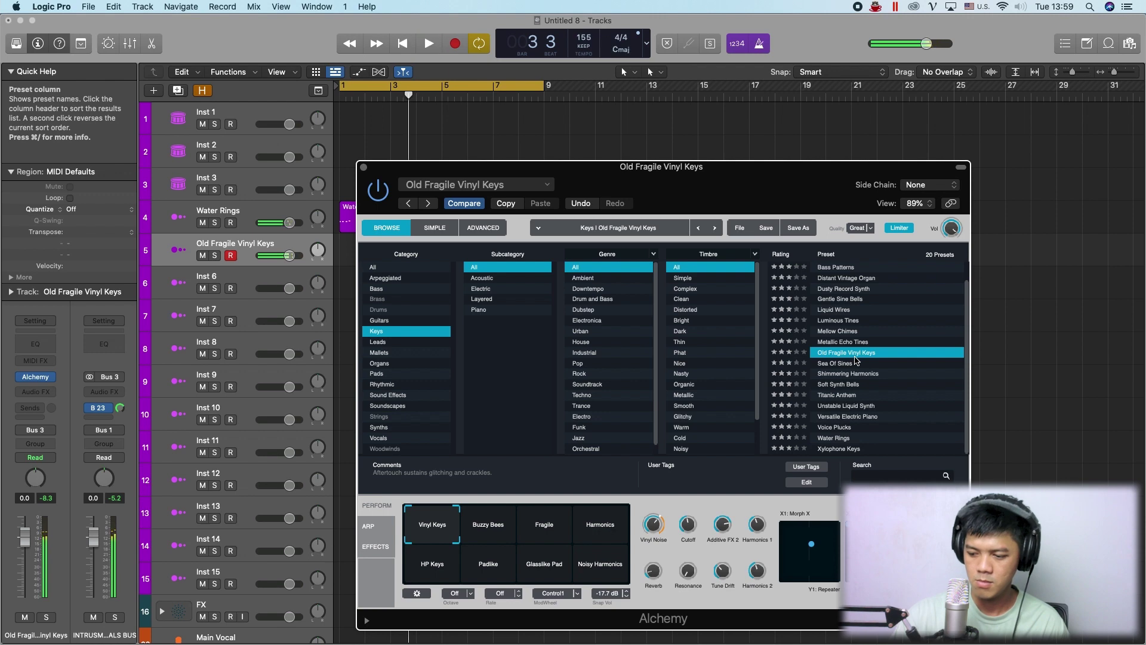
{"action": "key", "text": "space"}
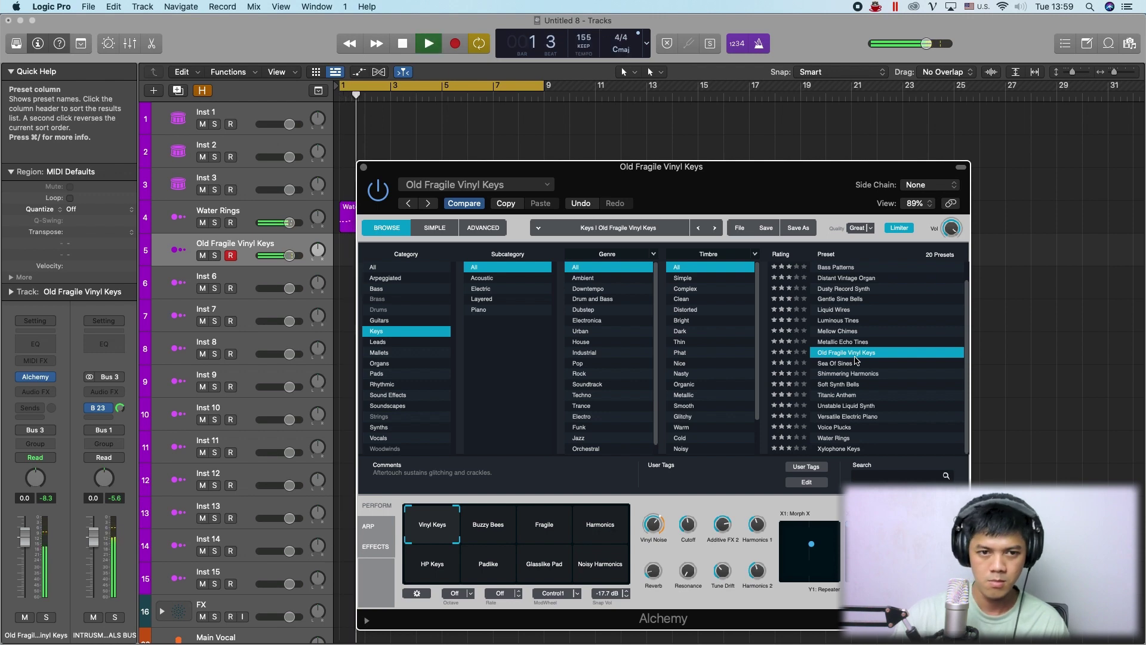
{"action": "left_click", "coordinate": [867, 417]}
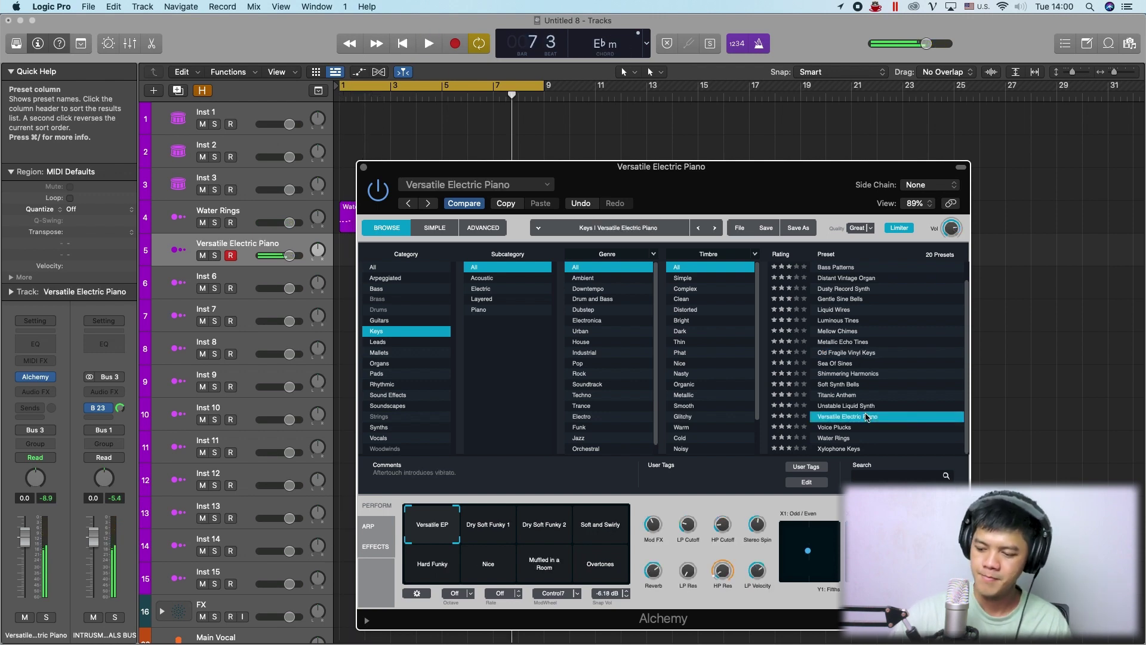
{"action": "key", "text": "space"}
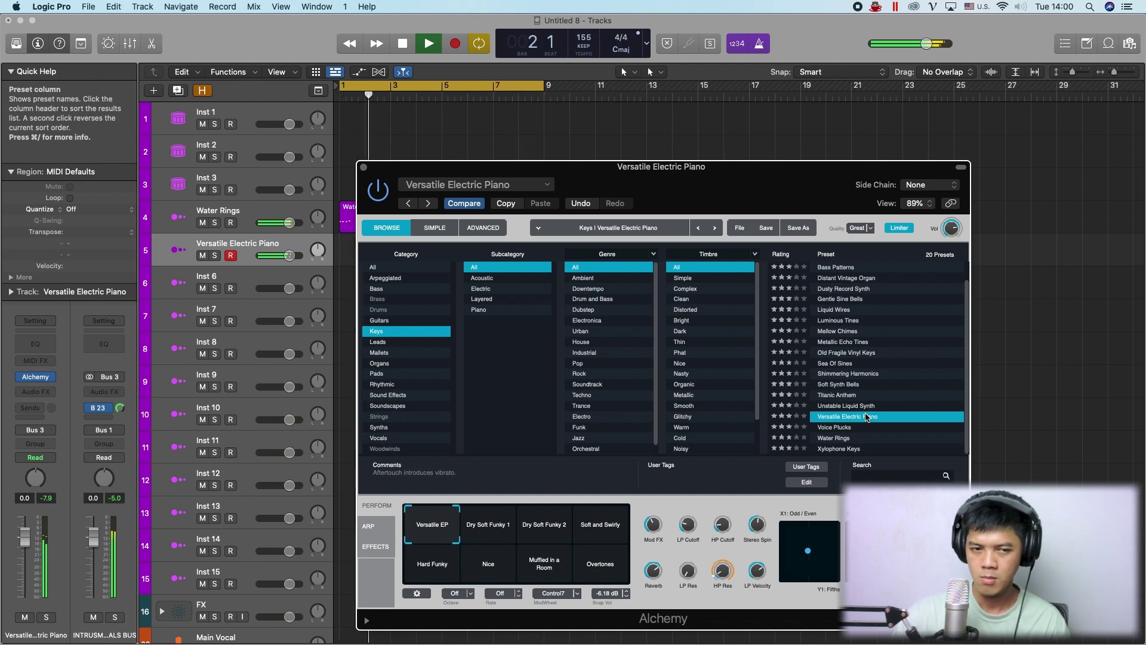
Record an eight-bar chord part on the Versatile Electric Piano track and open its region in the Piano Roll.
{"action": "key", "text": "r"}
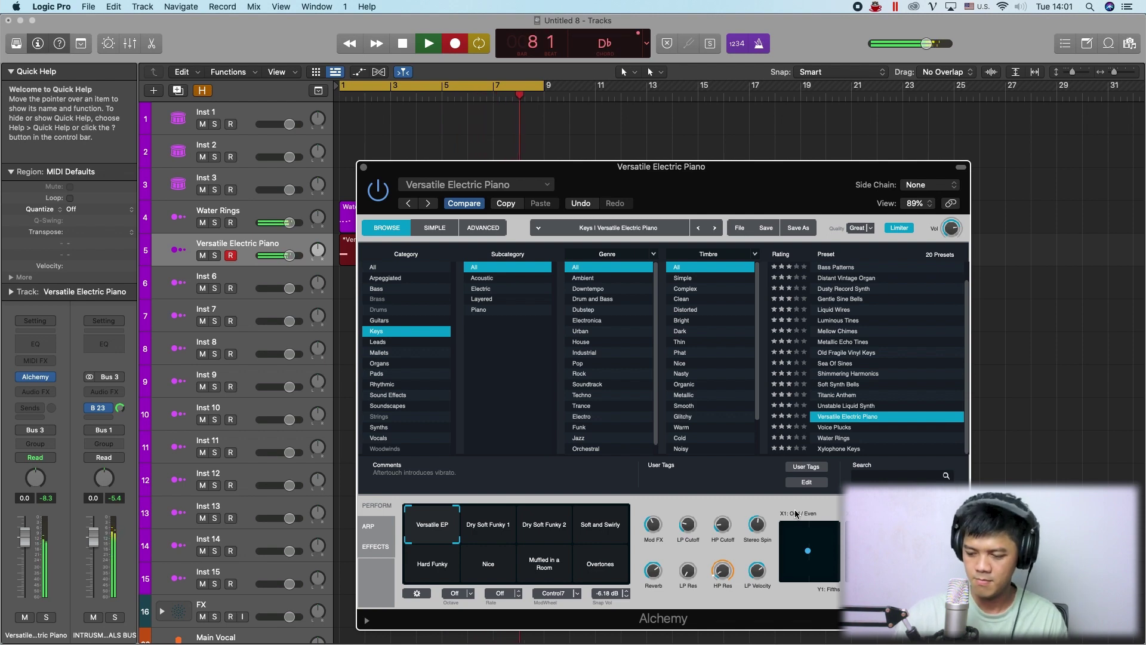
{"action": "left_click", "coordinate": [363, 167]}
{"action": "left_click", "coordinate": [398, 262]}
{"action": "double_click", "coordinate": [399, 262]}
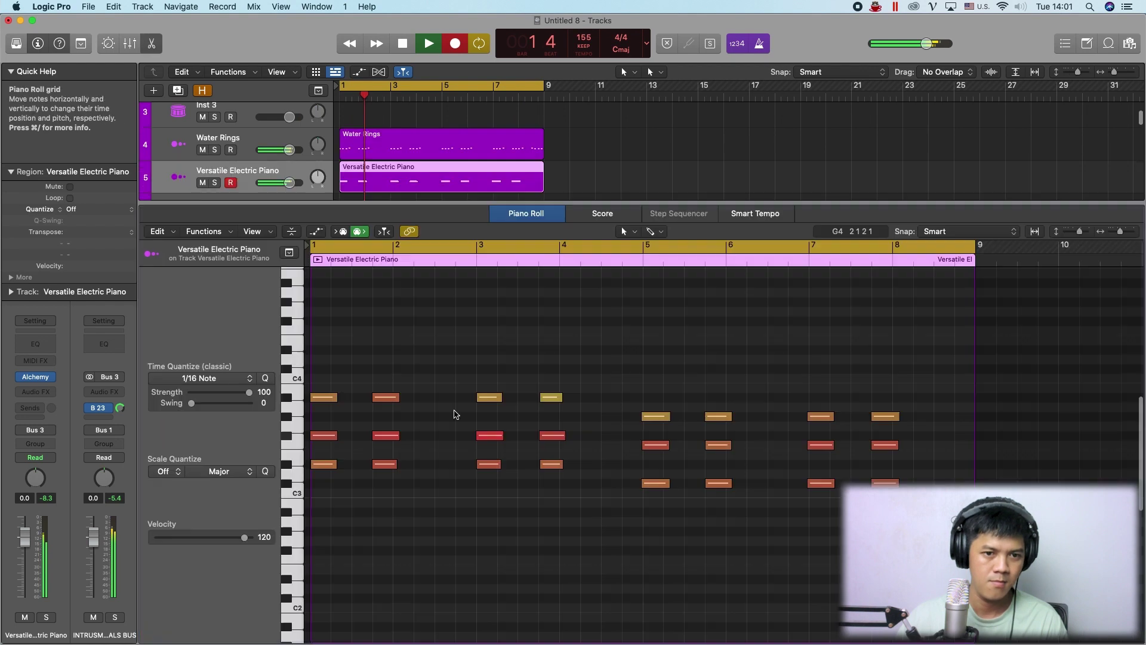
Quantize all the recorded chord notes of the Versatile Electric Piano region to 1/16 Note.
{"action": "left_click", "coordinate": [481, 440]}
{"action": "left_click", "coordinate": [627, 333]}
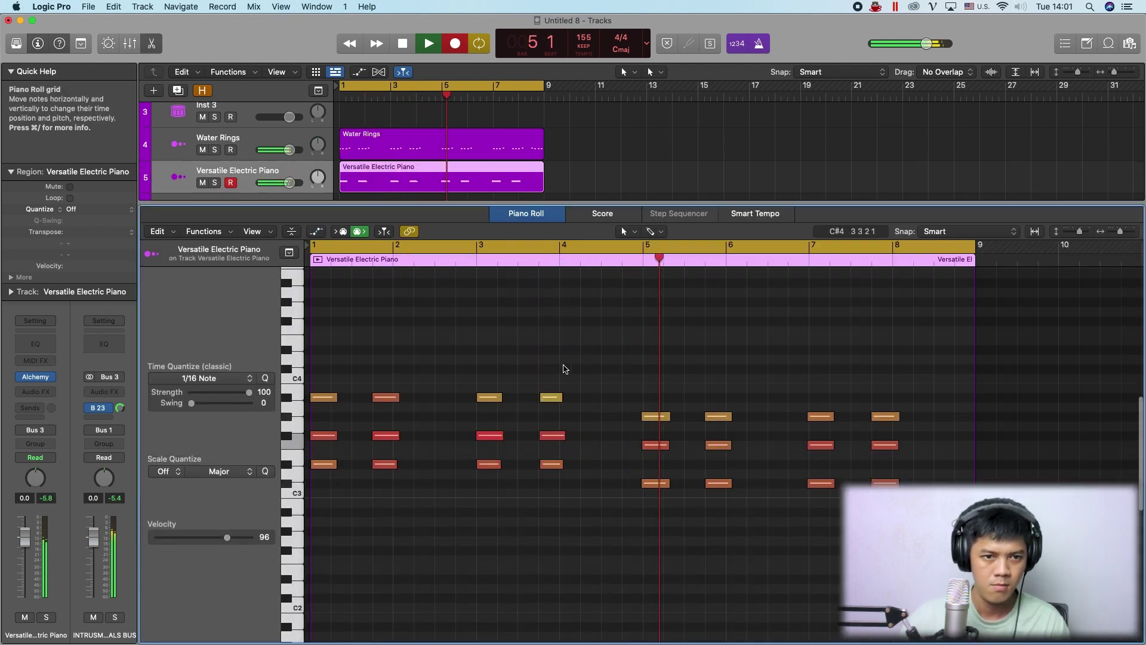
{"action": "key", "text": "super+a"}
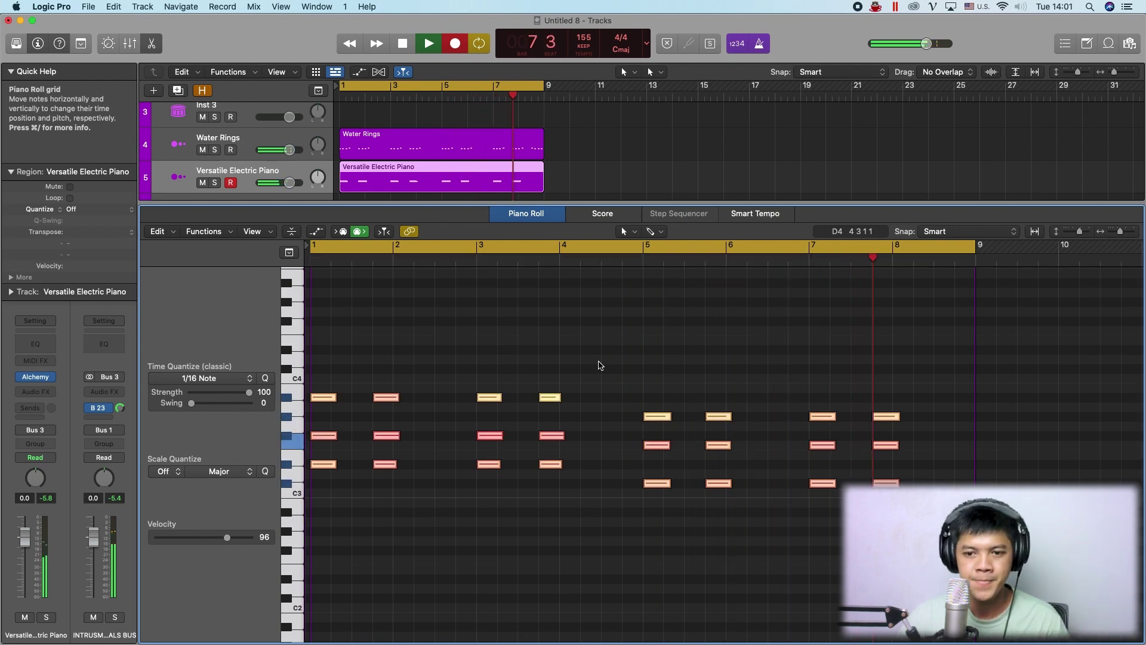
{"action": "key", "text": "e"}
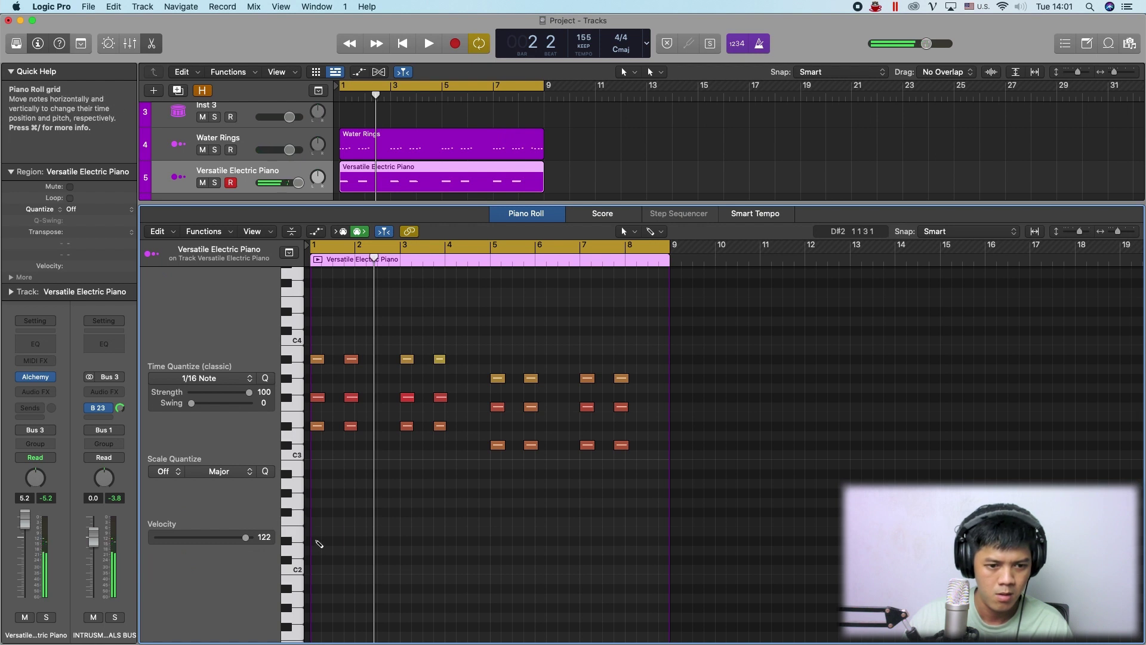
Copy the lowest note of the four chords in bars 1 to 4 one octave down to D#2 and start playback.
{"action": "left_click", "coordinate": [320, 539]}
{"action": "left_click_drag", "start_coordinate": [329, 443], "coordinate": [449, 413]}
{"action": "left_click_drag", "start_coordinate": [317, 428], "coordinate": [322, 550]}
{"action": "key", "text": "space"}
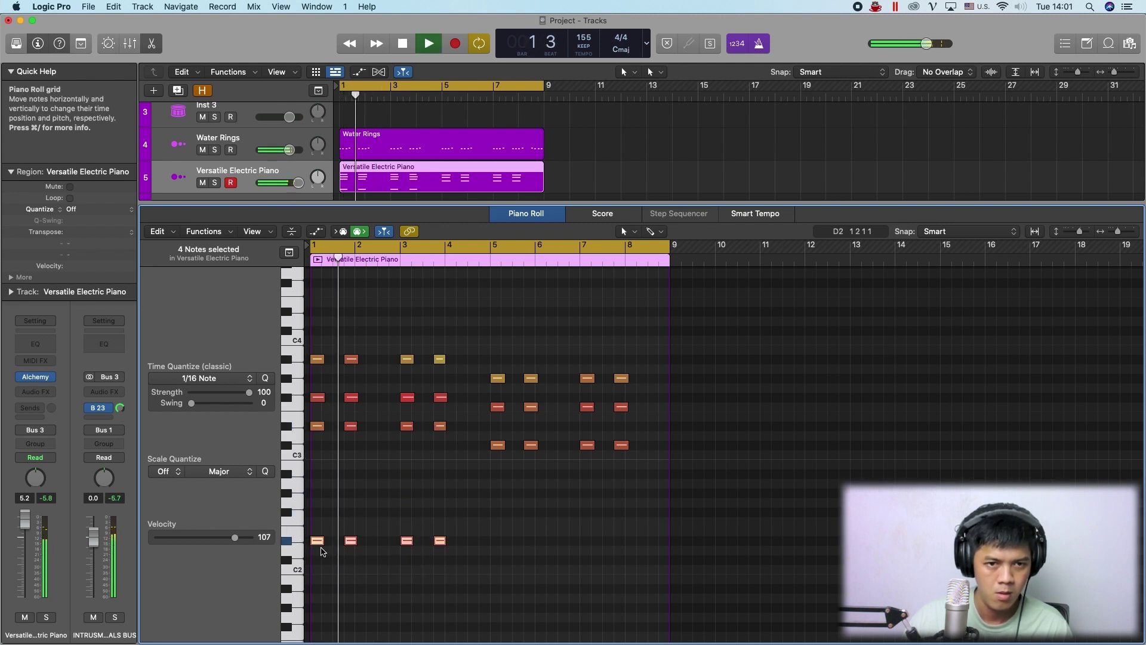
{"action": "left_click", "coordinate": [469, 495]}
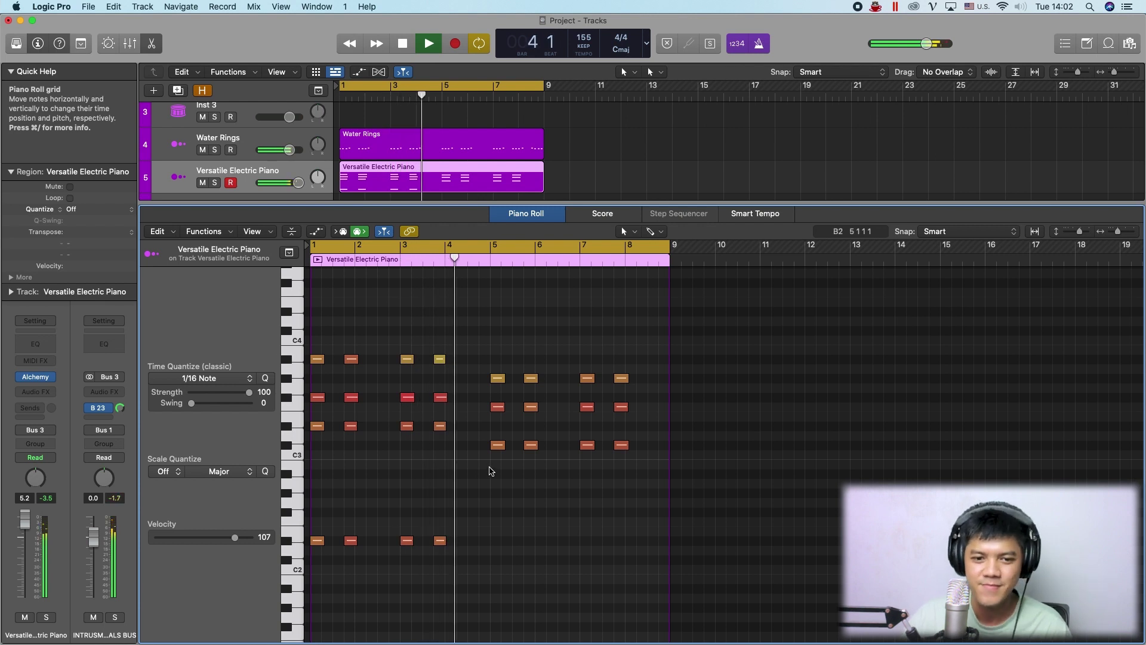
Copy the lowest note of the four chords in bars 5 to 8 one octave down to C#2.
{"action": "left_click_drag", "start_coordinate": [490, 471], "coordinate": [634, 425]}
{"action": "left_click_drag", "start_coordinate": [501, 452], "coordinate": [517, 545]}
{"action": "left_click", "coordinate": [579, 537]}
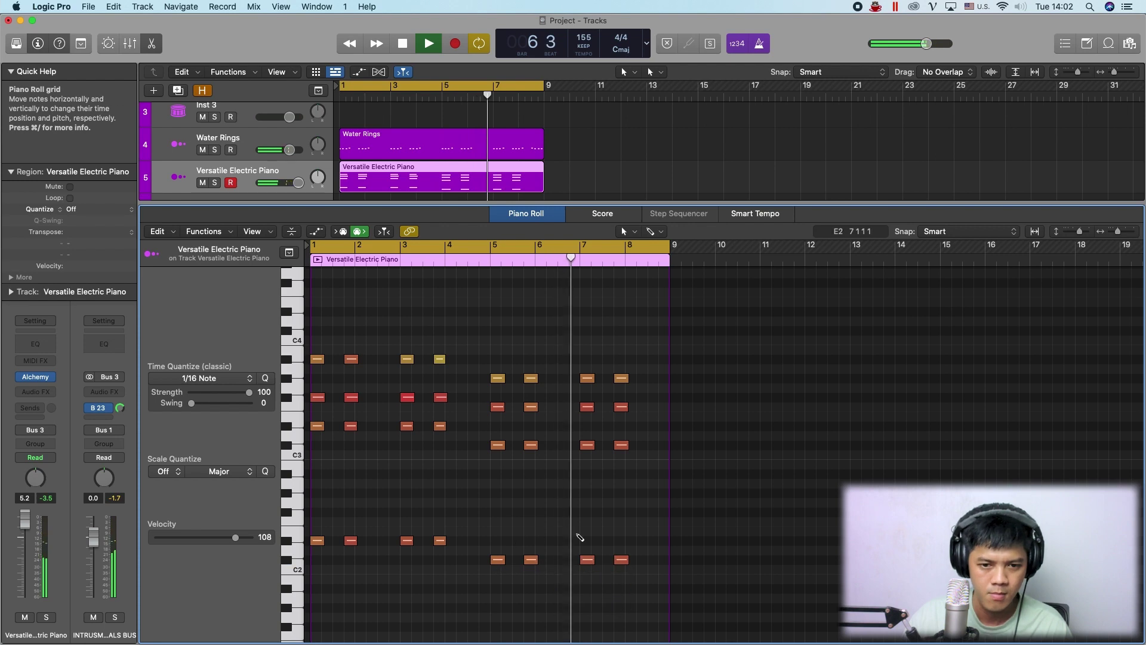
Play the part from bar 7, and add an F3 and an A#3 note near the end of bar 8.
{"action": "scroll", "coordinate": [577, 535], "scroll_direction": "down", "scroll_amount": 5}
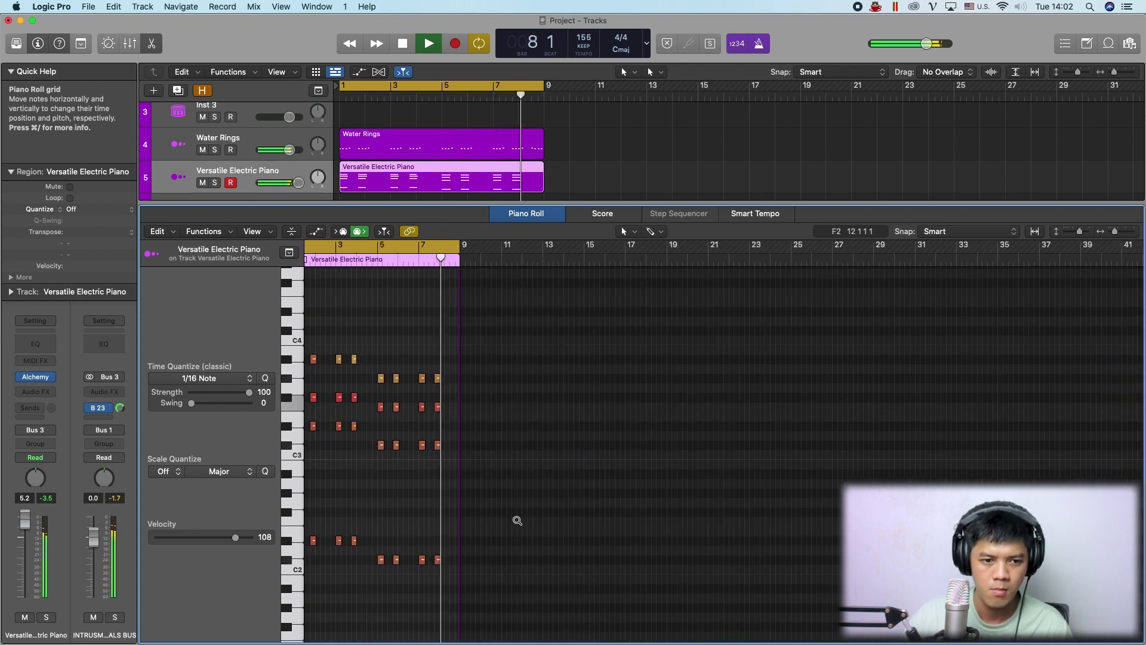
{"action": "scroll", "coordinate": [514, 521], "scroll_direction": "up", "scroll_amount": 3}
{"action": "key", "text": "space"}
{"action": "scroll", "coordinate": [665, 264], "scroll_direction": "up", "scroll_amount": 3}
{"action": "left_click", "coordinate": [665, 264]}
{"action": "key", "text": "space"}
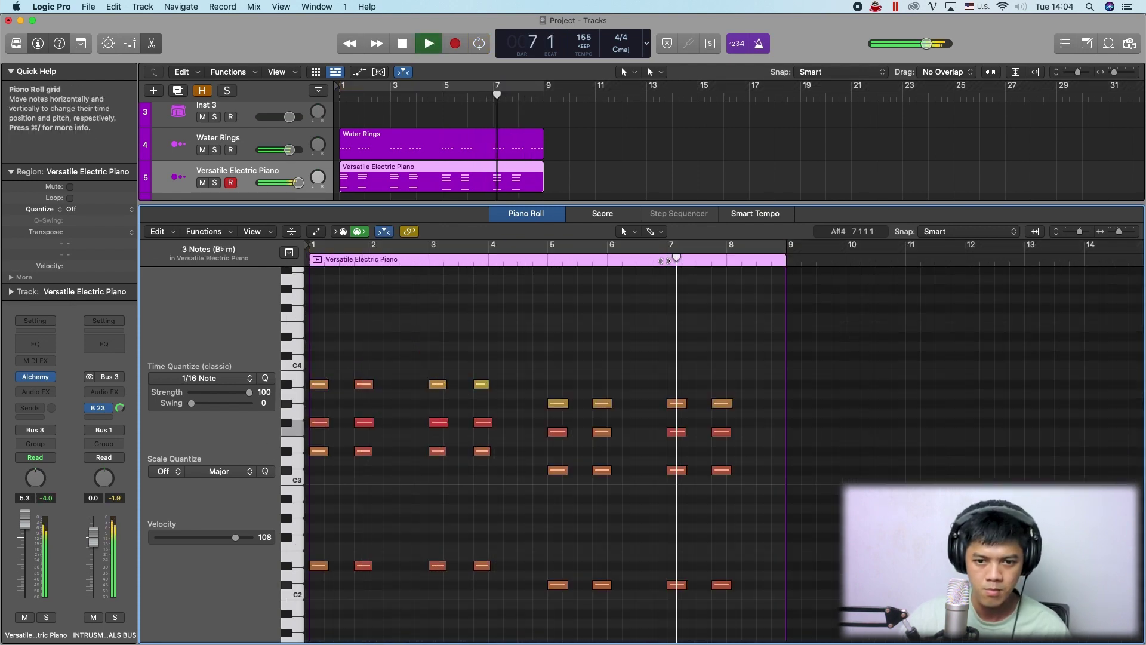
{"action": "key", "text": "space"}
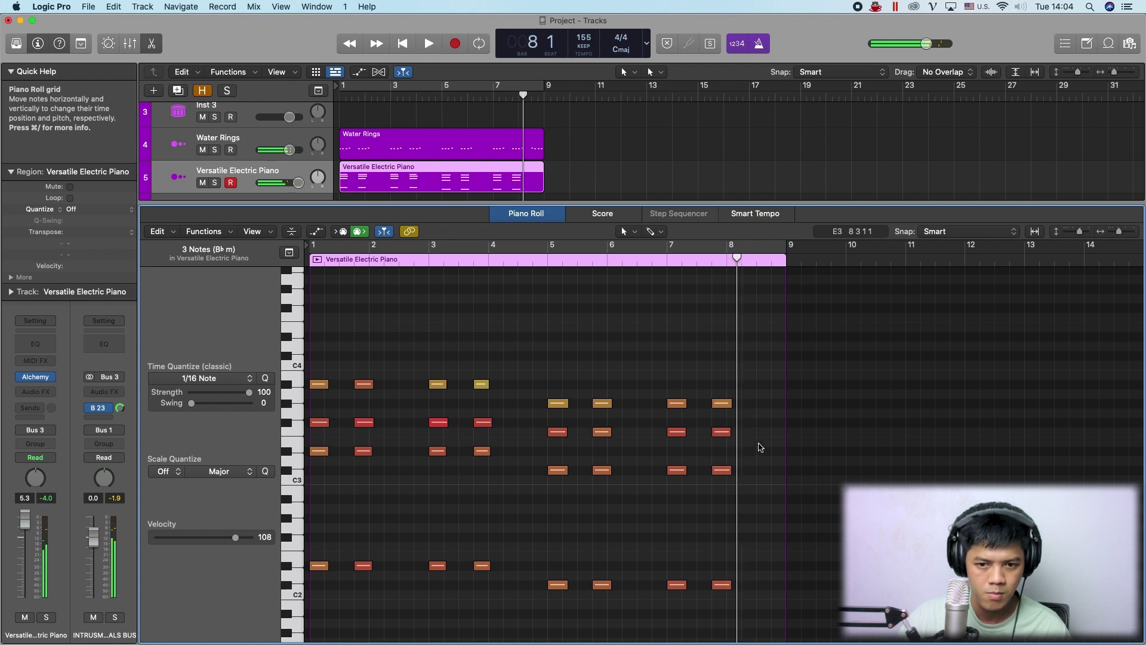
{"action": "left_click", "coordinate": [759, 444], "text": "super"}
{"action": "left_click_drag", "start_coordinate": [763, 447], "coordinate": [766, 384]}
{"action": "key", "text": "space"}
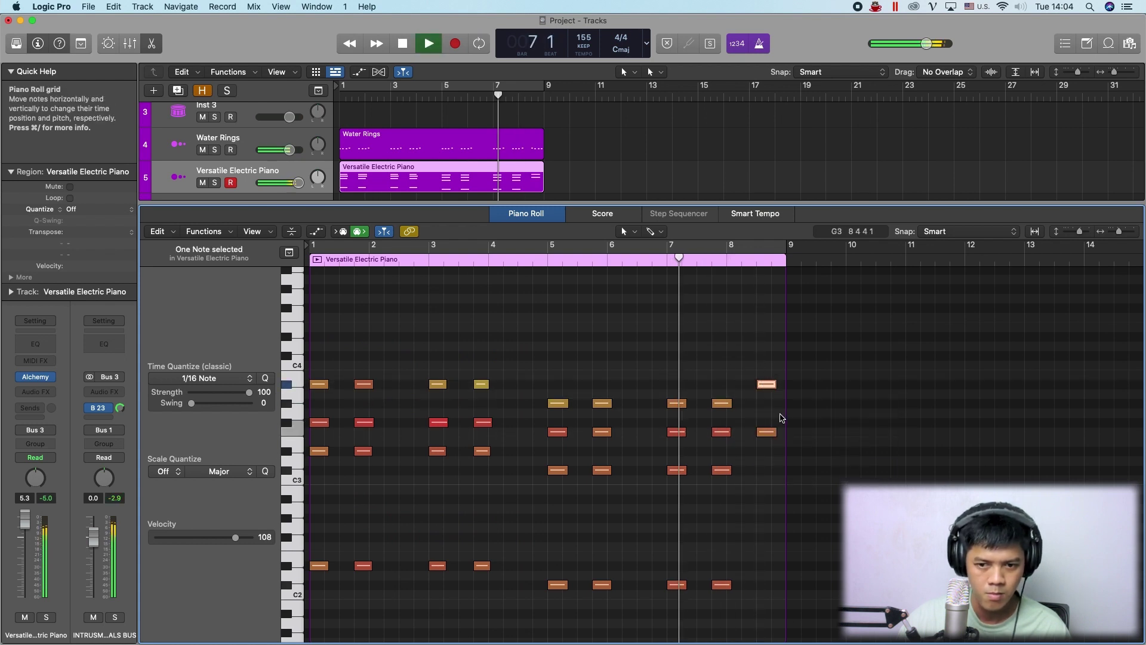
Complete the closing chord in bar 8 by moving its F3 note down to C#3 and copying that note back up to F3.
{"action": "left_click", "coordinate": [769, 431]}
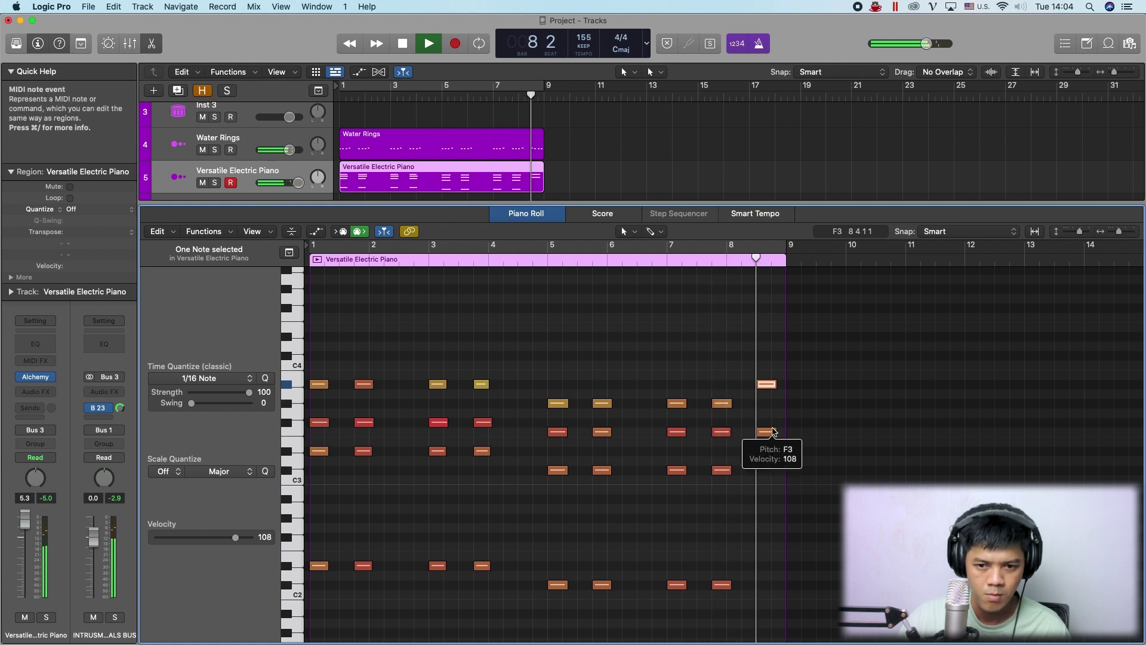
{"action": "key", "text": "space"}
{"action": "left_click_drag", "start_coordinate": [768, 431], "coordinate": [770, 471]}
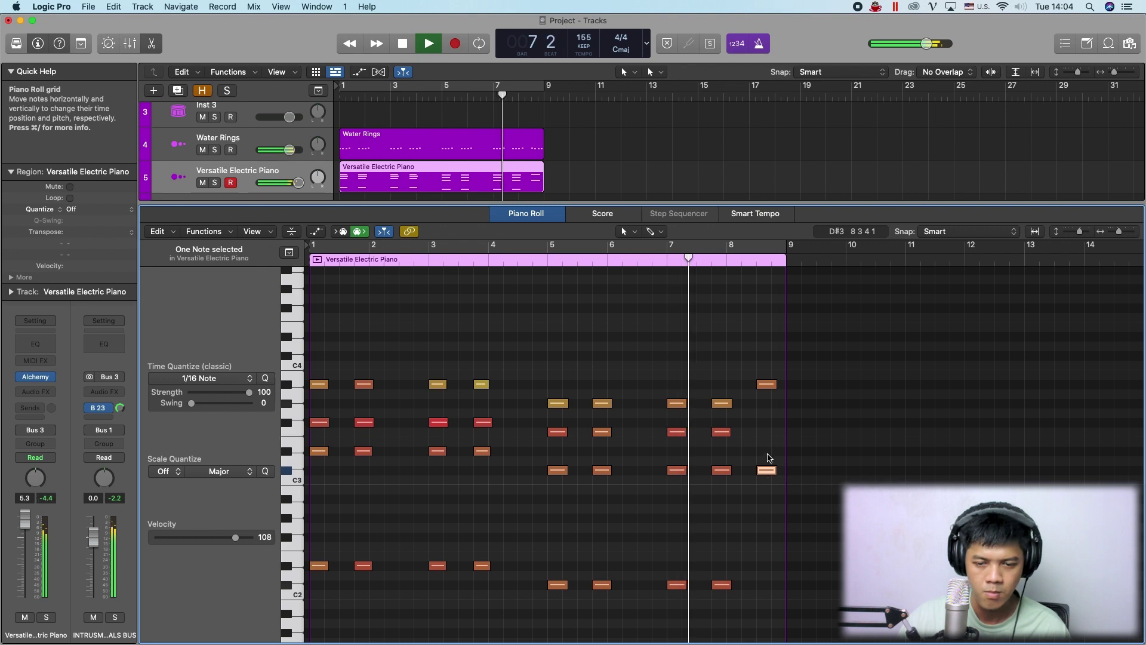
{"action": "key", "text": "space"}
{"action": "left_click_drag", "start_coordinate": [766, 470], "coordinate": [766, 432]}
{"action": "key", "text": "space"}
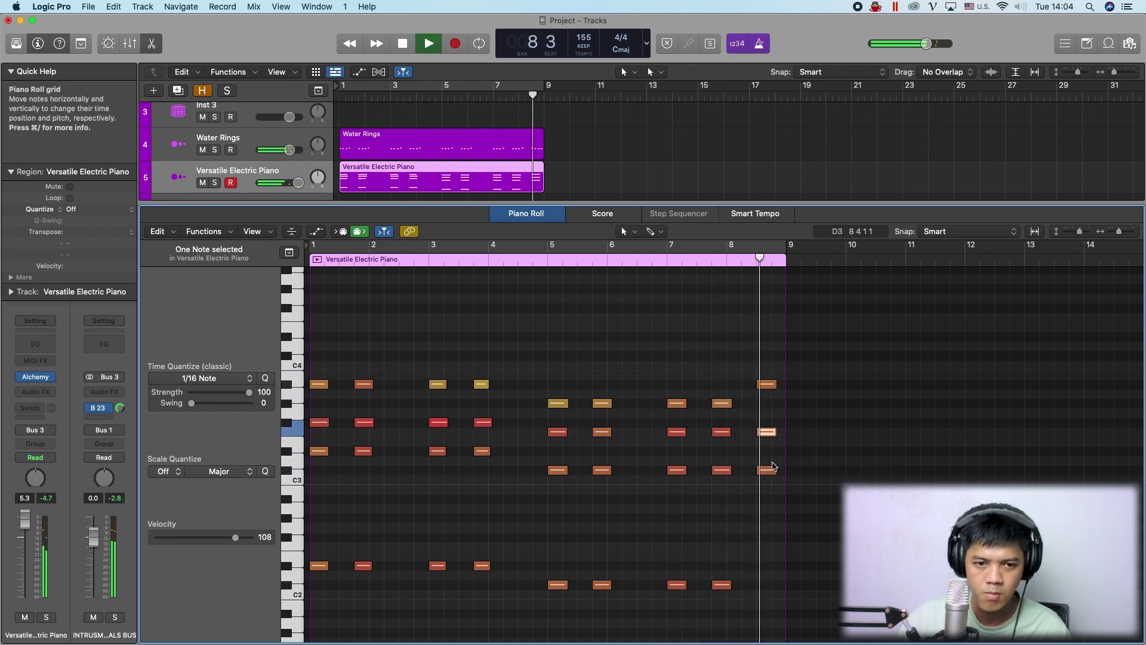
Play the electric piano and Water Rings parts together with the eight-bar cycle on.
{"action": "key", "text": "c"}
{"action": "key", "text": "super+Left"}
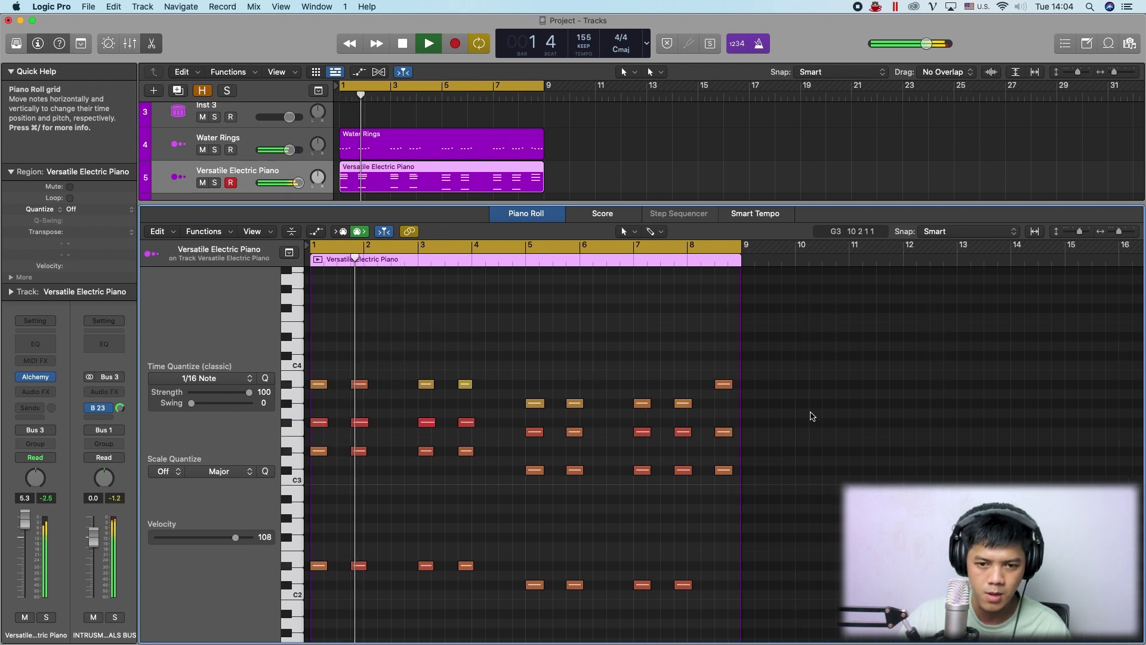
{"action": "left_click", "coordinate": [794, 439]}
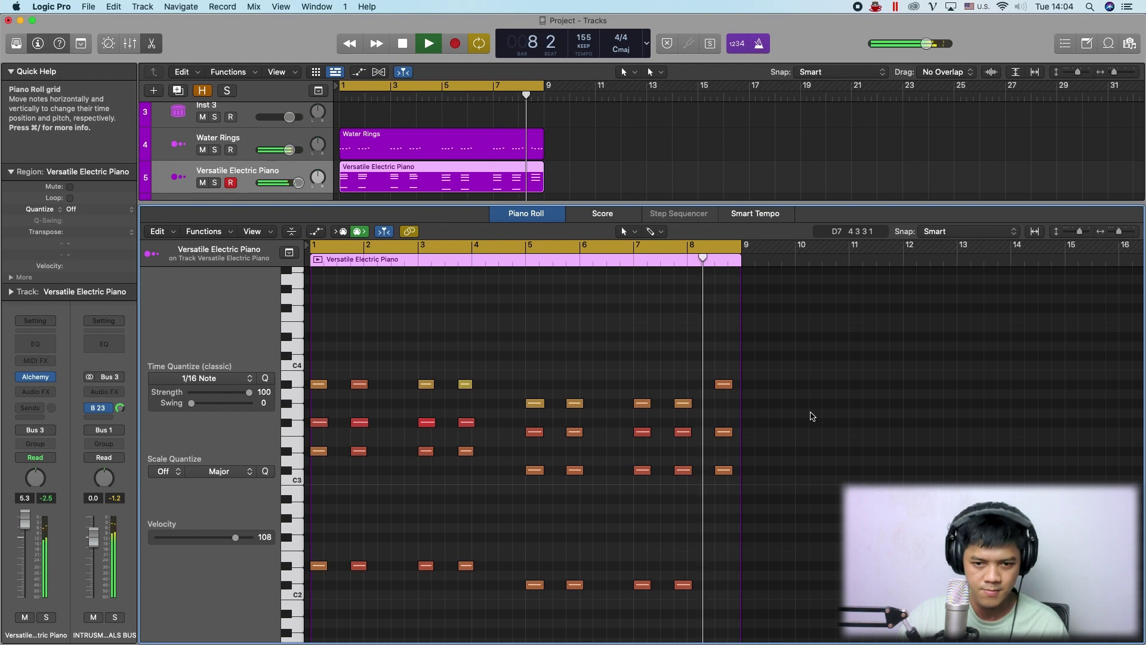
{"action": "key", "text": "space"}
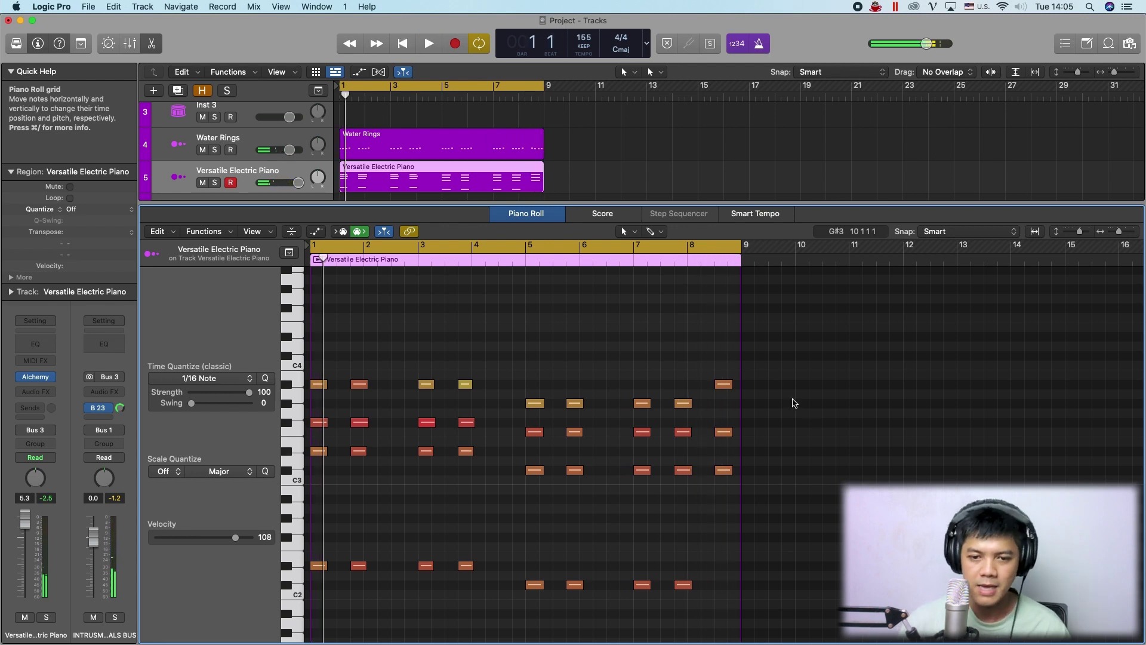
Try the closing chord's two lower notes an octave higher, and return them to their original octave.
{"action": "key", "text": "c"}
{"action": "left_click", "coordinate": [687, 251]}
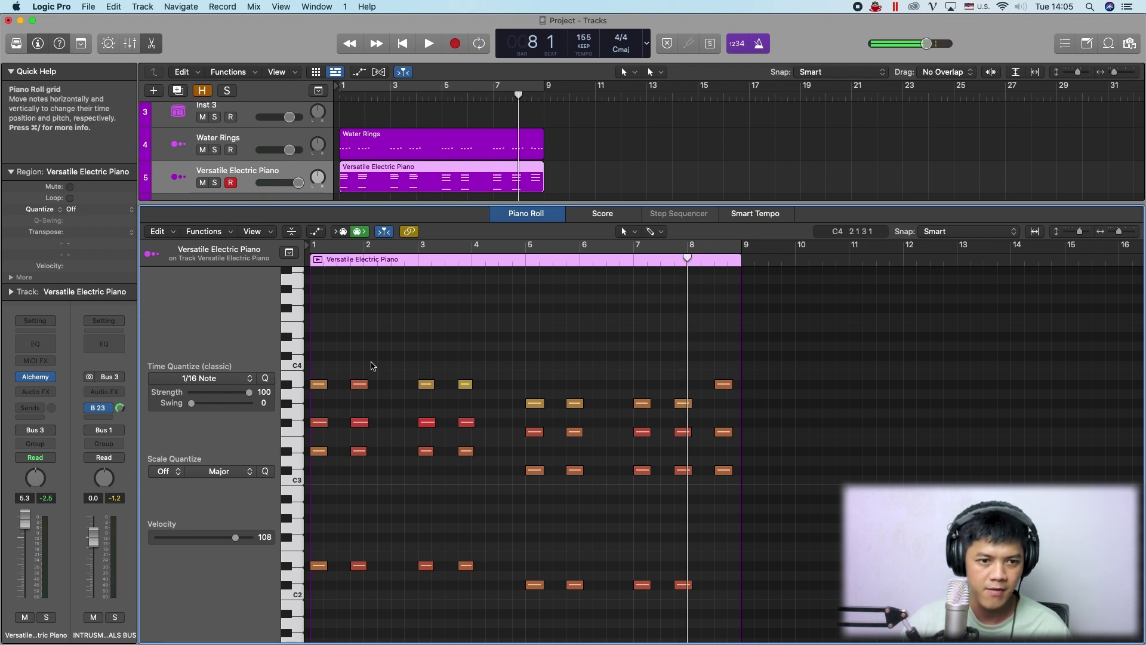
{"action": "left_click", "coordinate": [724, 470]}
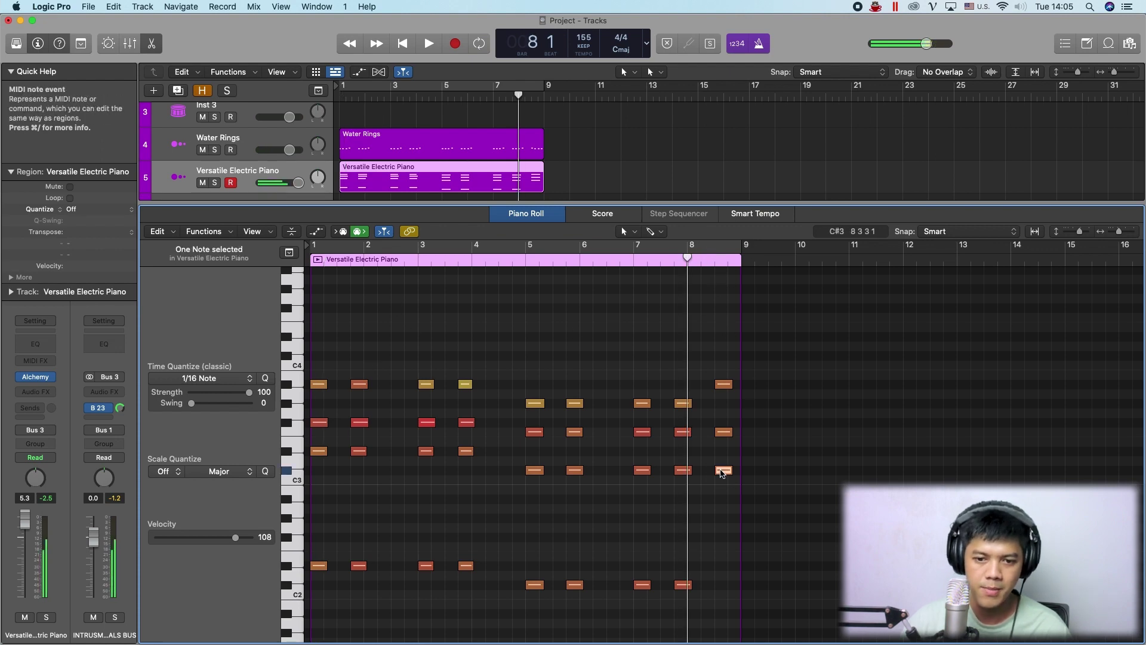
{"action": "left_click_drag", "start_coordinate": [717, 409], "coordinate": [726, 505]}
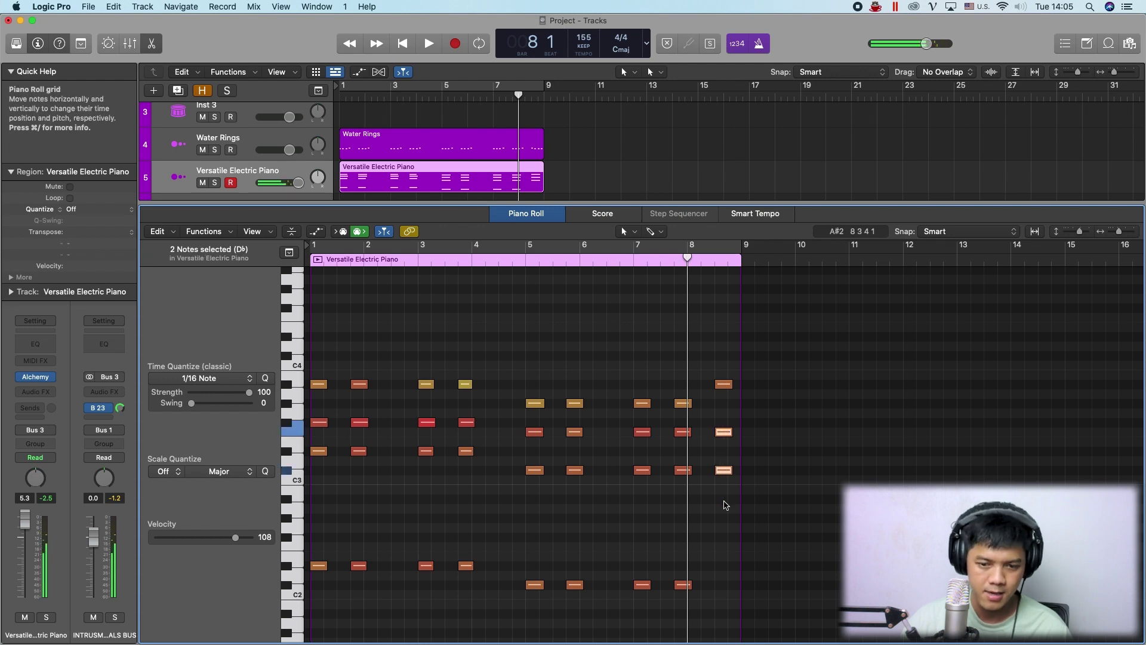
{"action": "key", "text": "alt+shift+Up"}
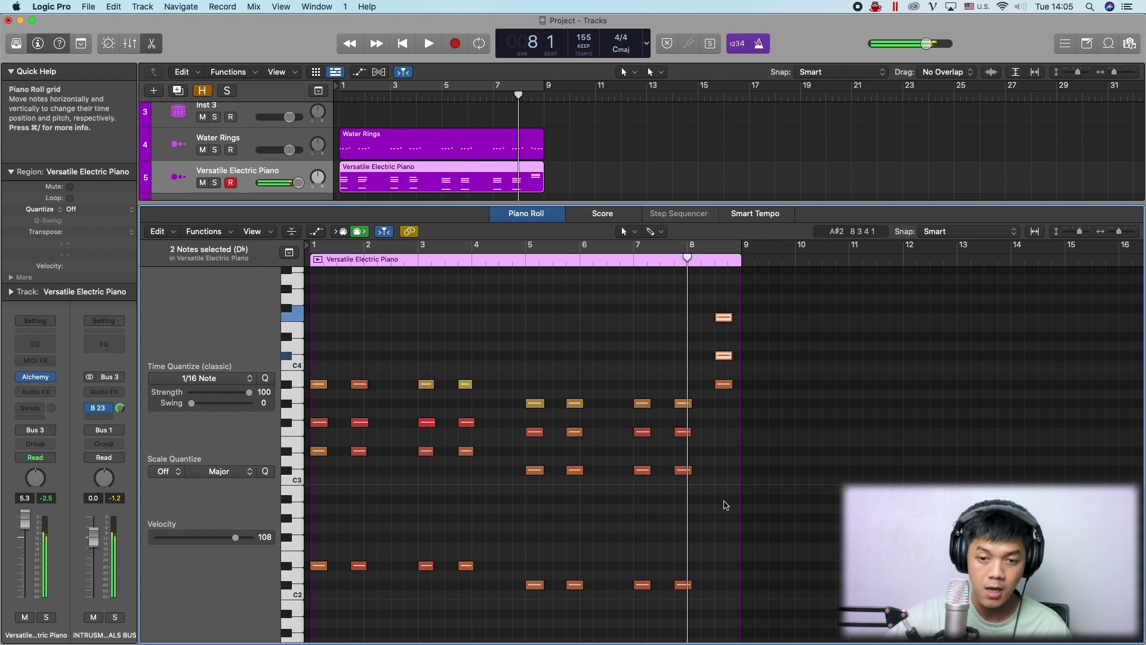
{"action": "left_click", "coordinate": [720, 384]}
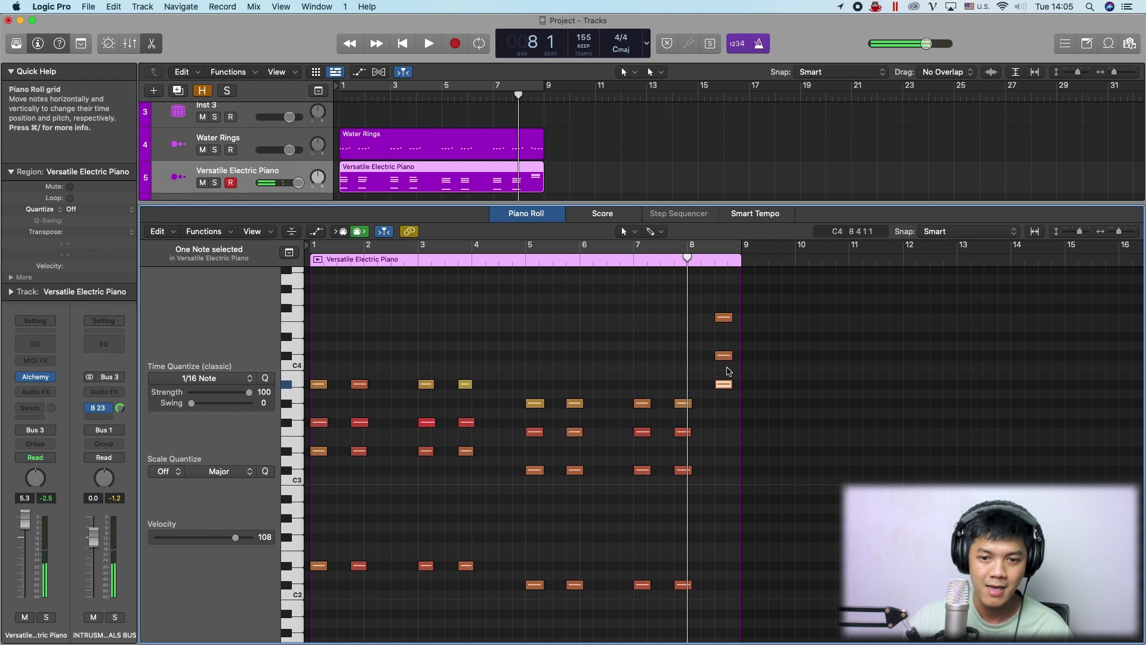
{"action": "left_click_drag", "start_coordinate": [700, 302], "coordinate": [729, 357]}
{"action": "key", "text": "alt+shift+Down"}
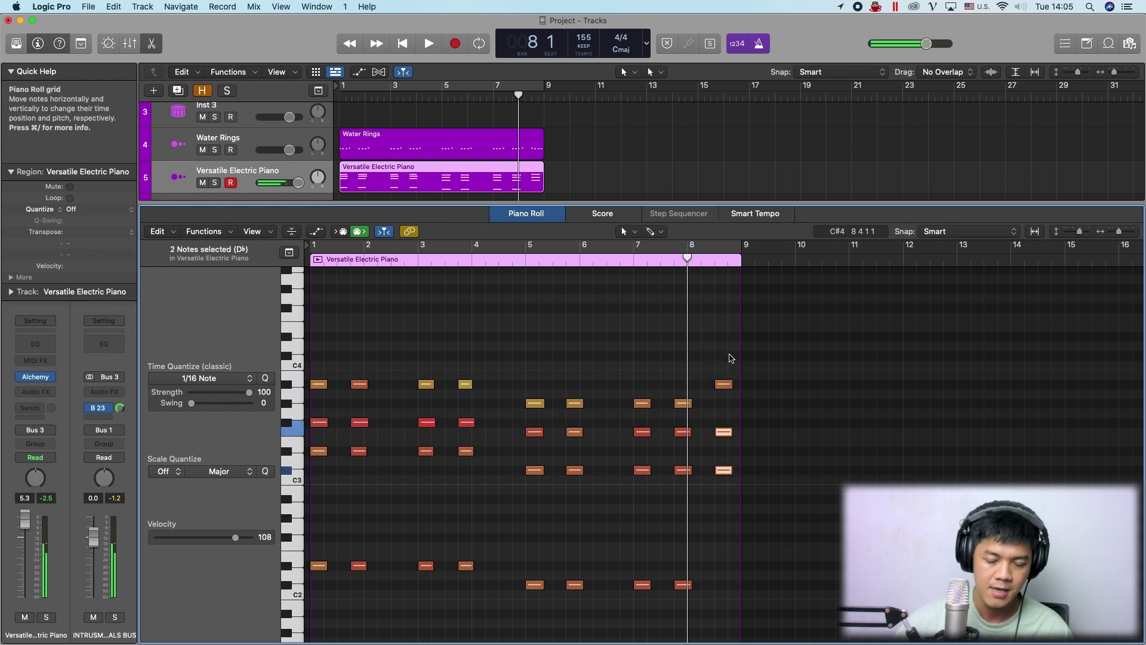
{"action": "left_click", "coordinate": [731, 359]}
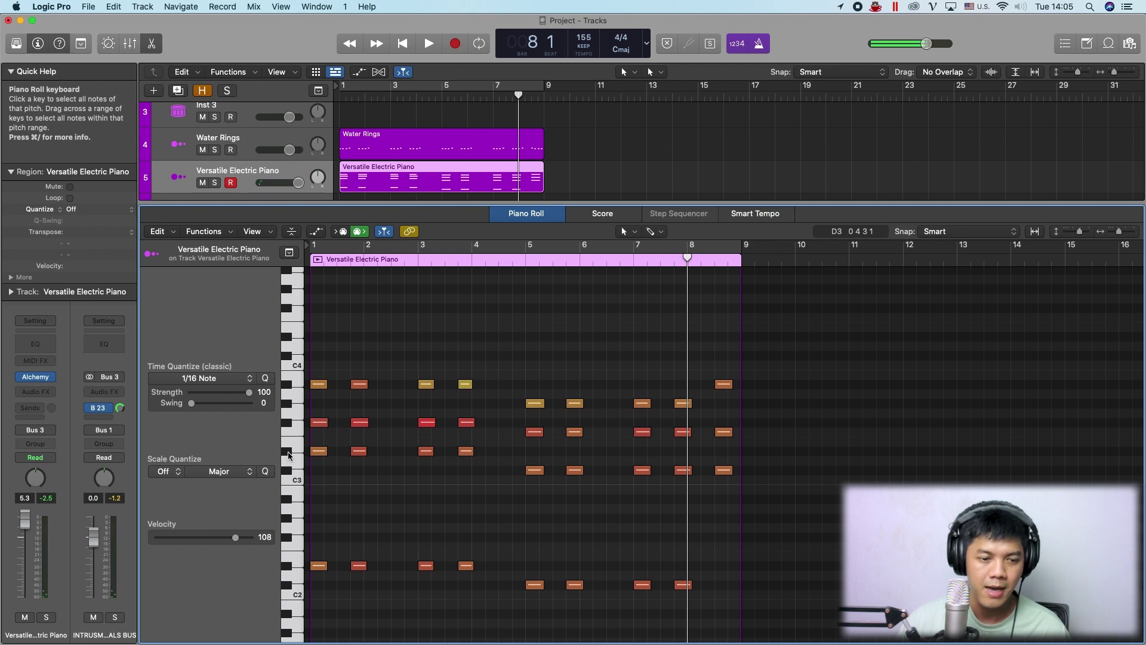
Examine the D#3 notes, the closing chord in bar 8 and the first chord of the region.
{"action": "left_click", "coordinate": [289, 456]}
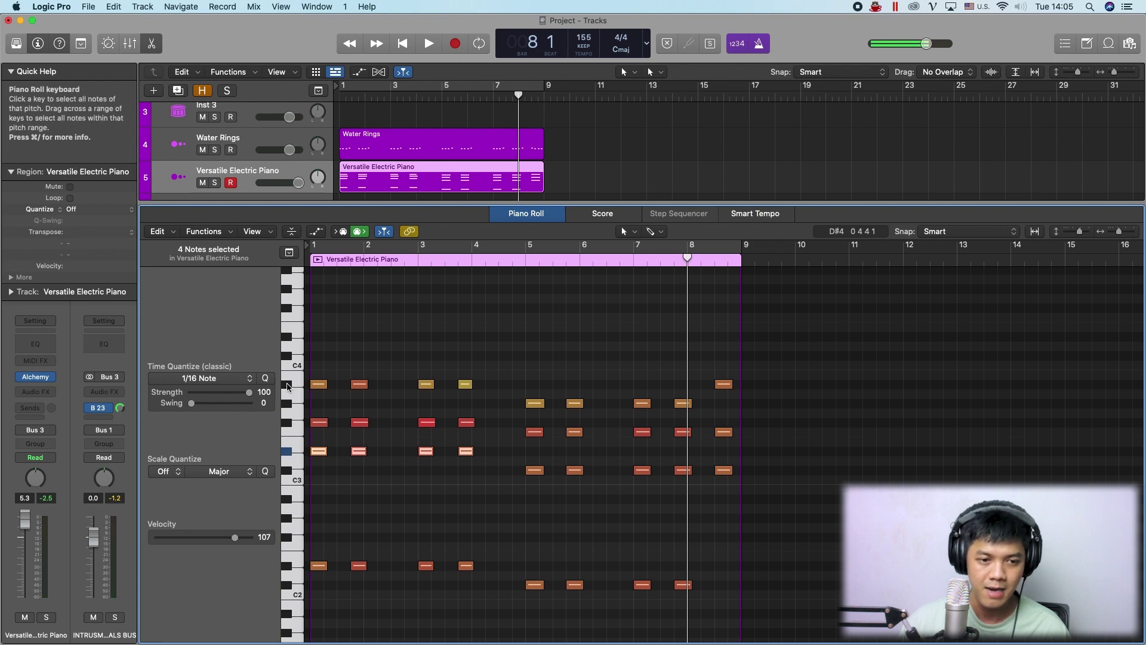
{"action": "left_click_drag", "start_coordinate": [710, 356], "coordinate": [735, 480]}
{"action": "left_click", "coordinate": [712, 259]}
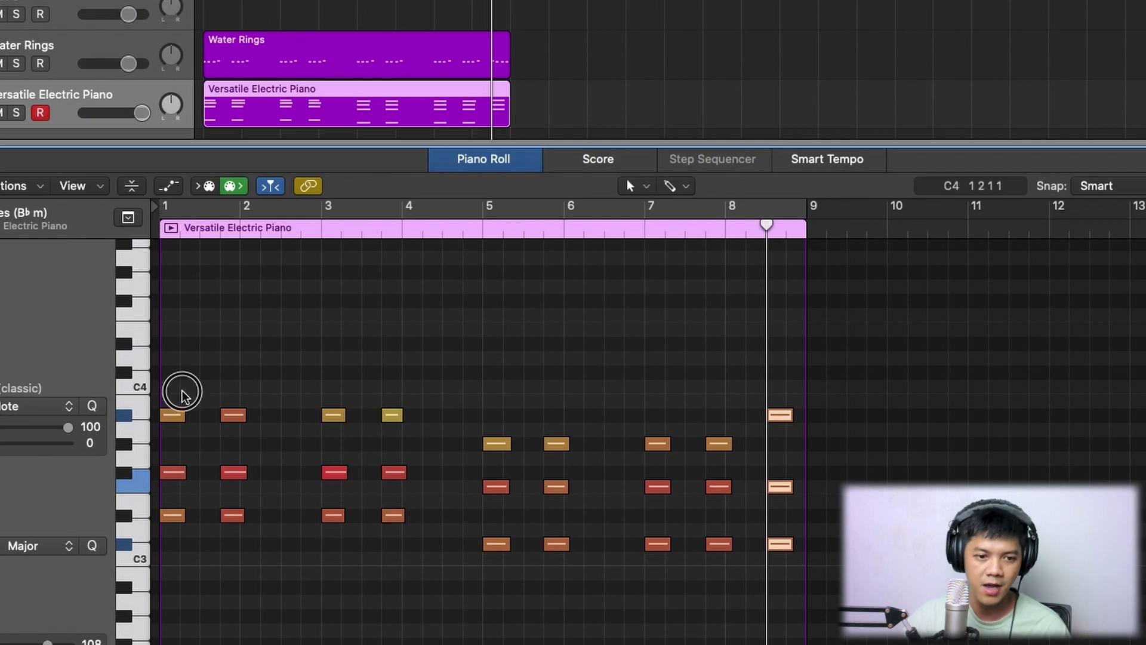
{"action": "left_click_drag", "start_coordinate": [179, 389], "coordinate": [176, 530]}
{"action": "left_click", "coordinate": [182, 531]}
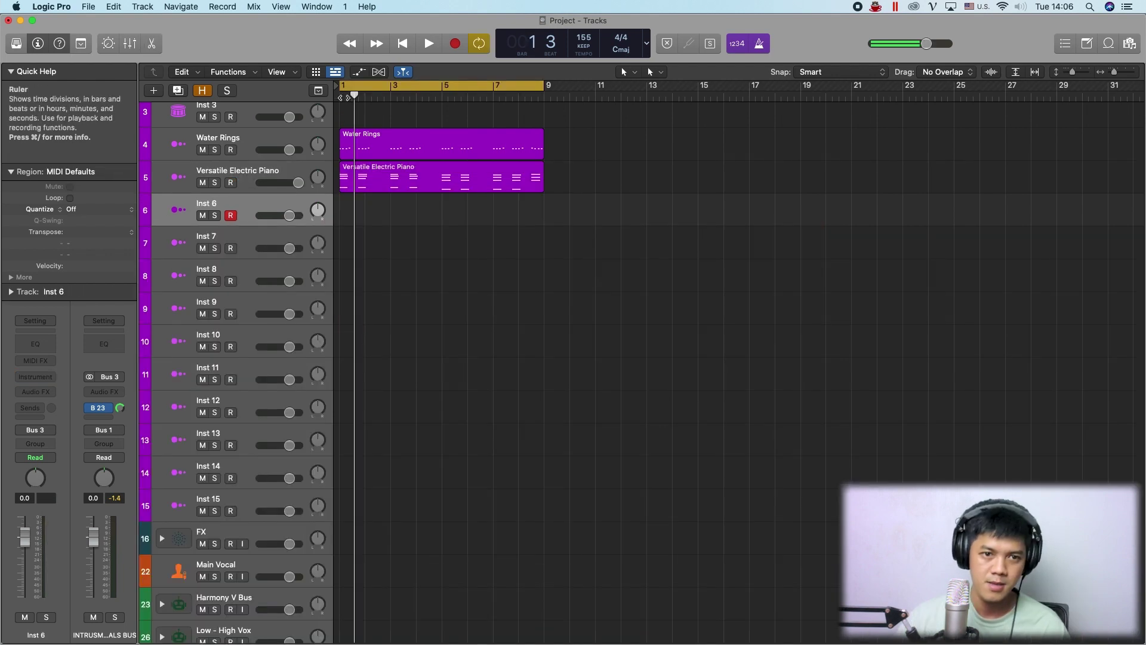
Return the playhead to bar 1 and duplicate the Versatile Electric Piano track together with its Alchemy instrument.
{"action": "left_click_drag", "start_coordinate": [353, 93], "coordinate": [338, 94]}
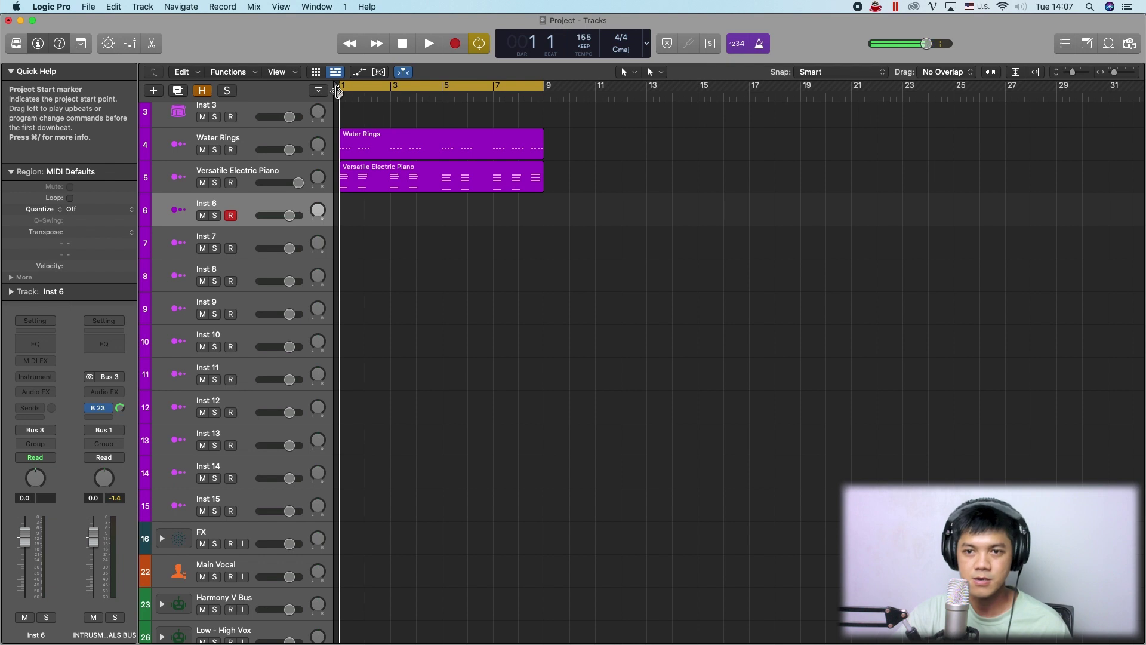
{"action": "scroll", "coordinate": [481, 278], "scroll_direction": "up", "scroll_amount": 3}
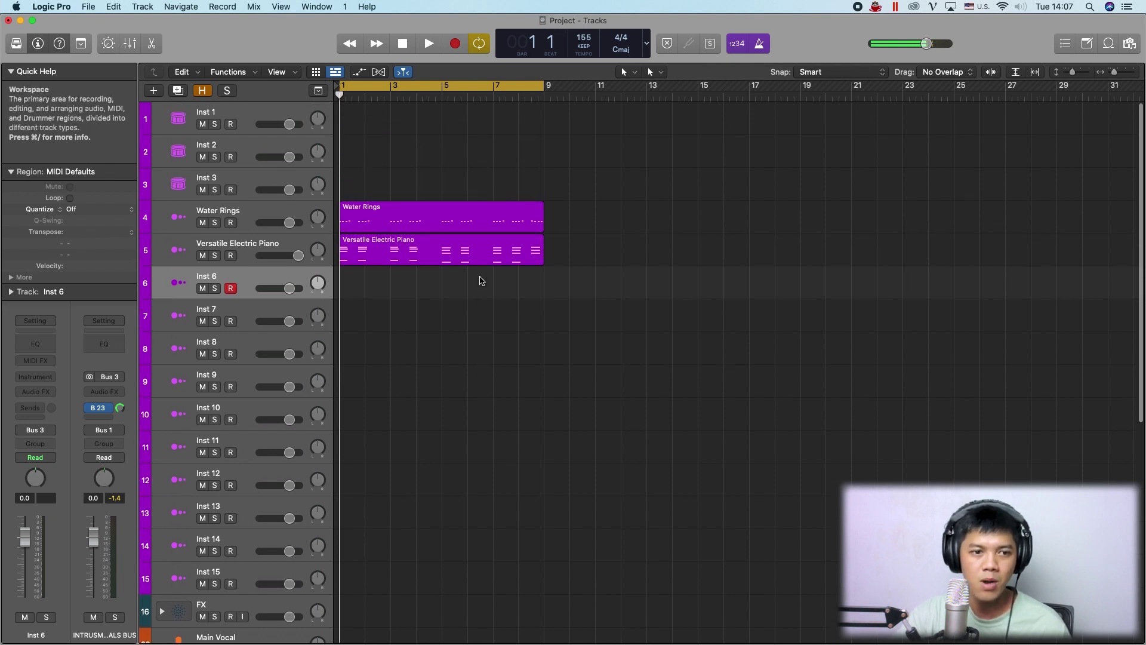
{"action": "left_click", "coordinate": [264, 244]}
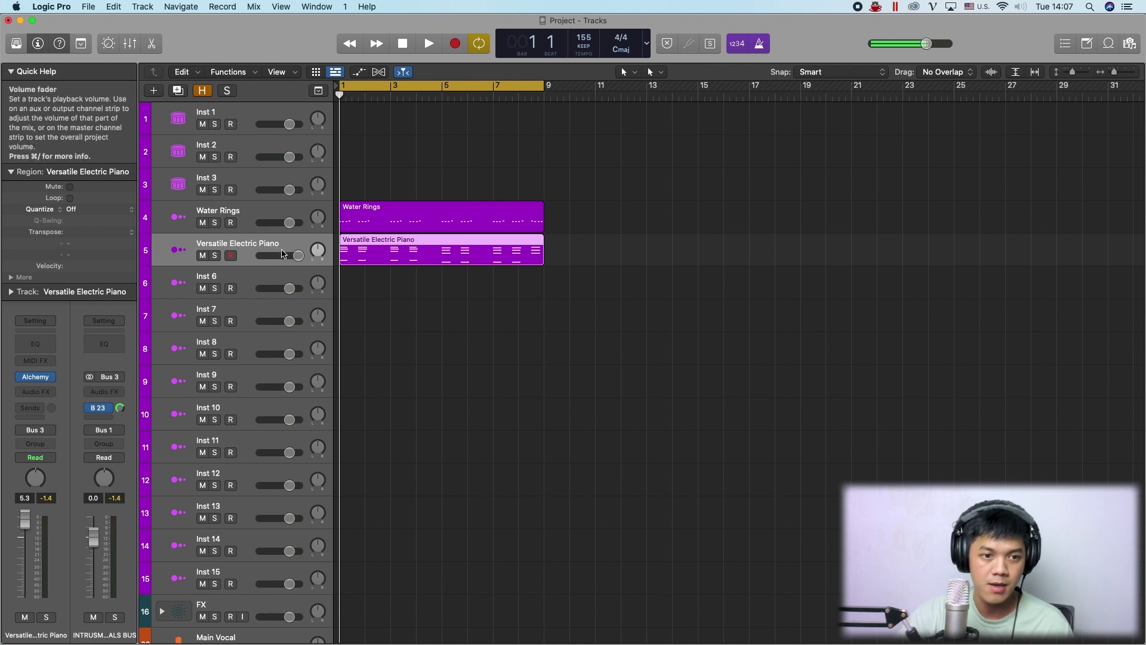
{"action": "key", "text": "super+d"}
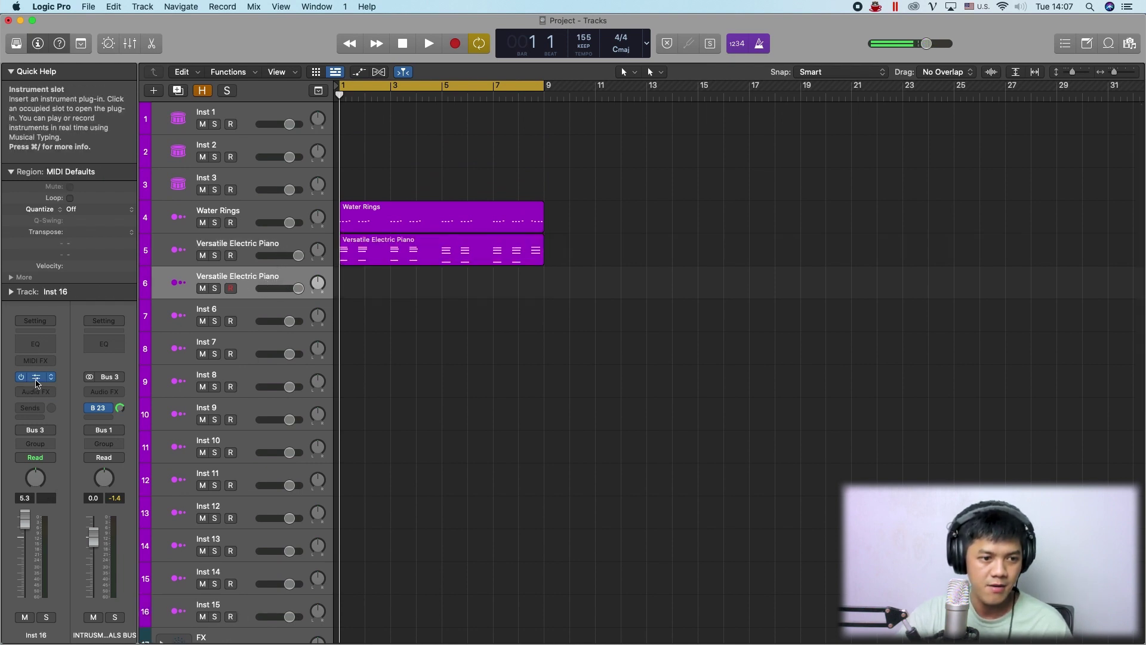
Filter the Alchemy presets to the Bass category and audition several from Acid Etched Bass to Classic Funk Boogie Bass.
{"action": "left_click", "coordinate": [404, 289]}
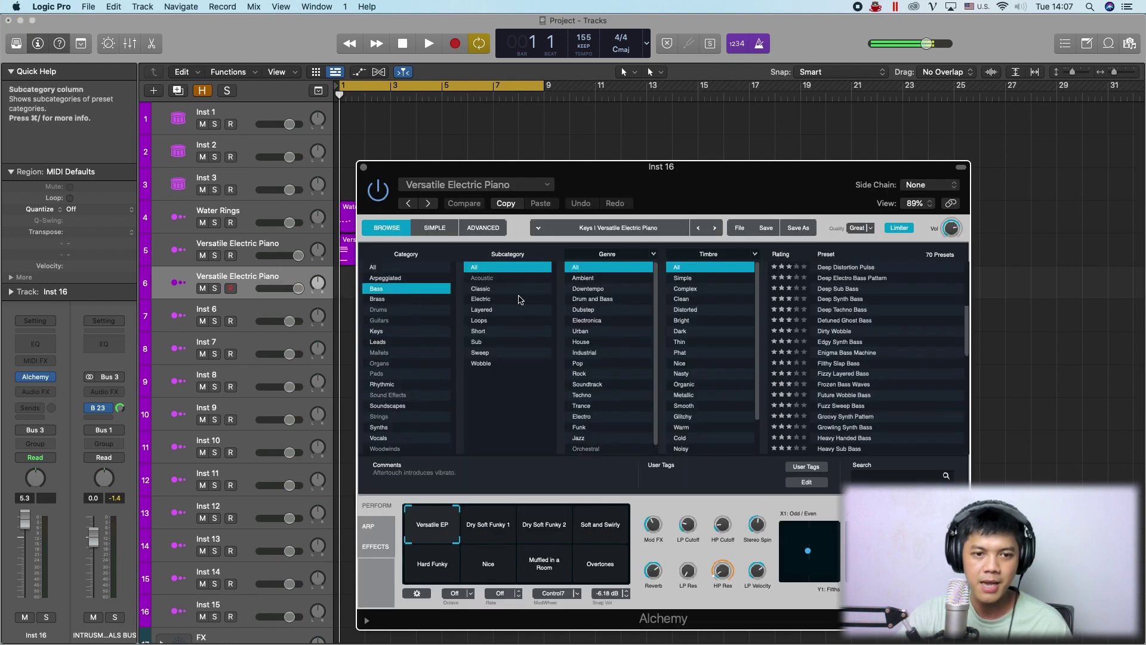
{"action": "left_click", "coordinate": [887, 290]}
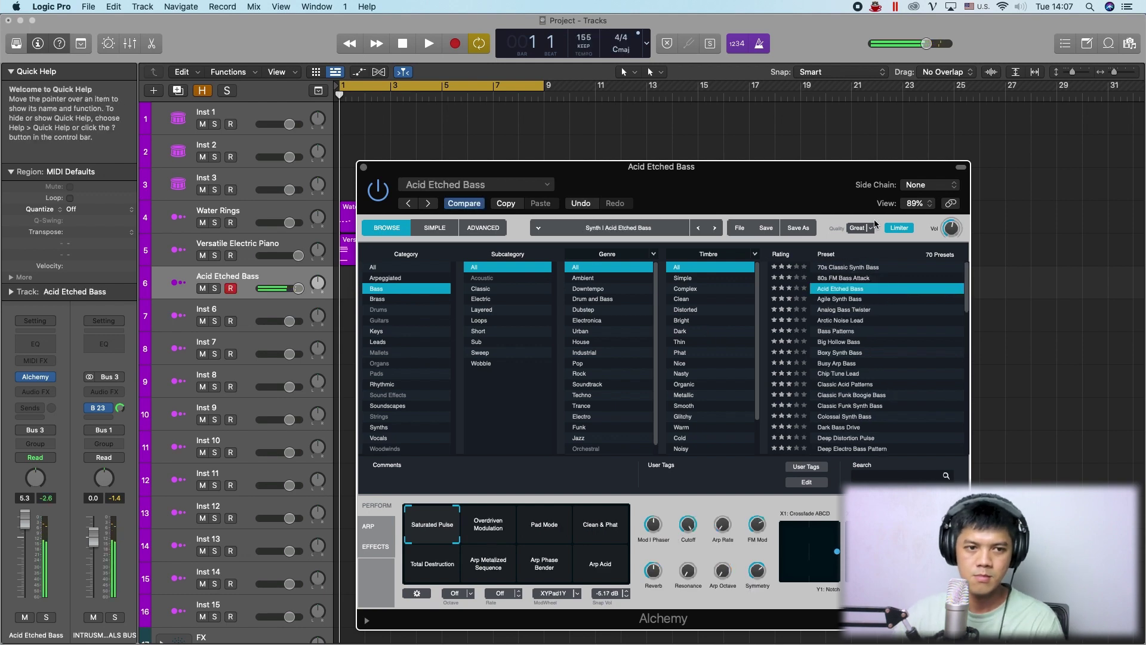
{"action": "left_click", "coordinate": [864, 332]}
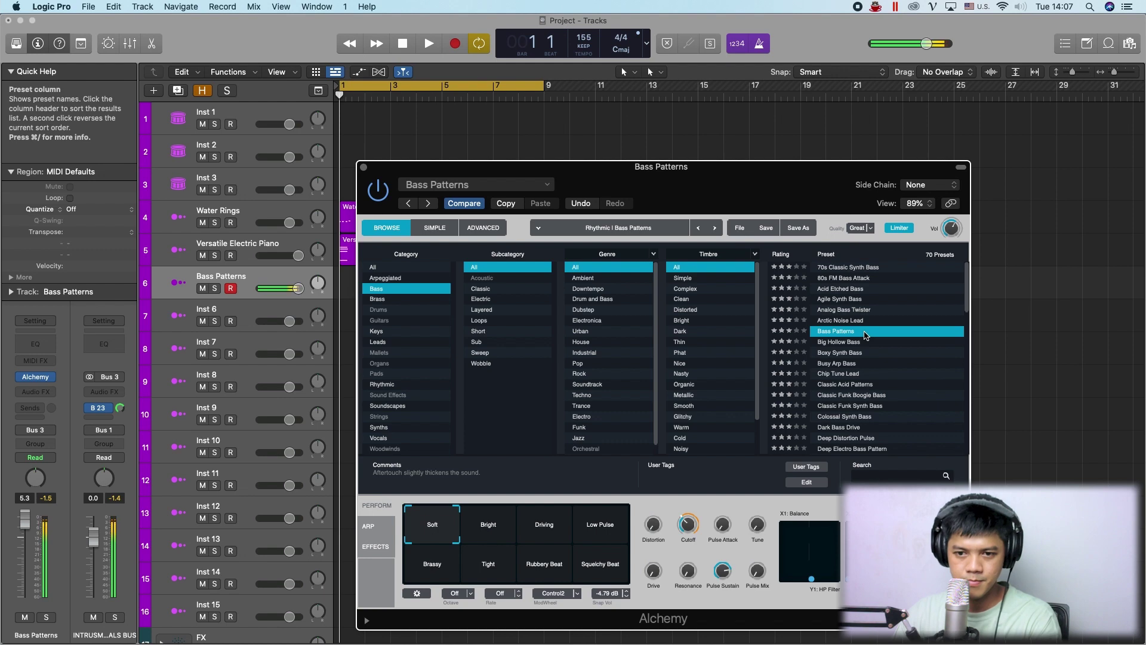
{"action": "left_click", "coordinate": [862, 343]}
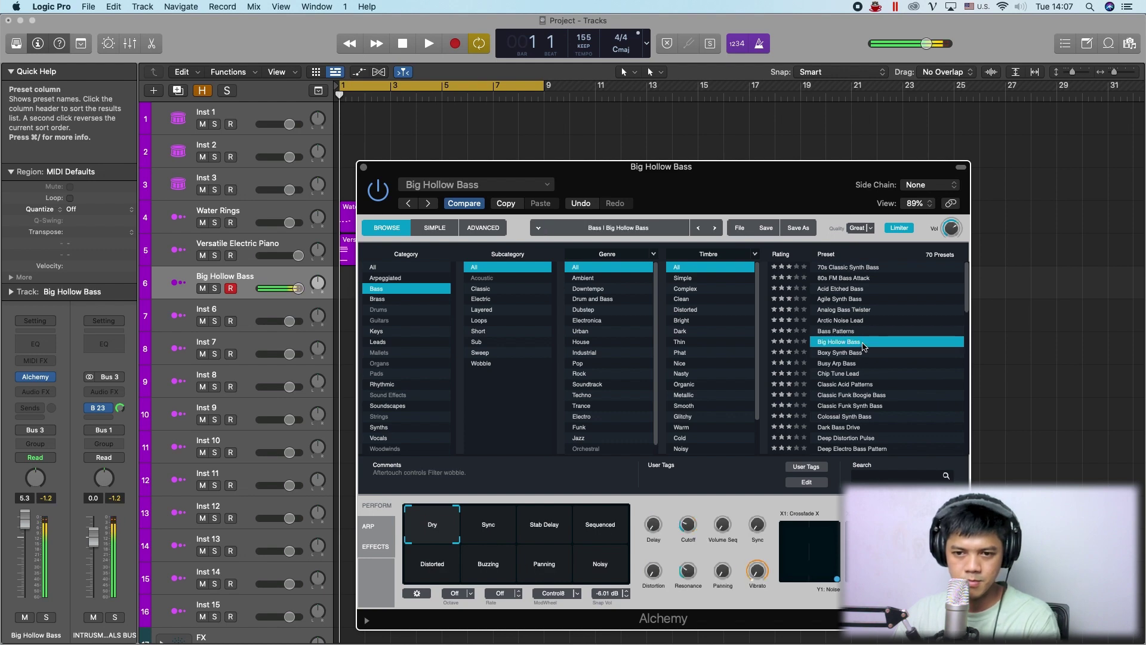
{"action": "left_click", "coordinate": [863, 353]}
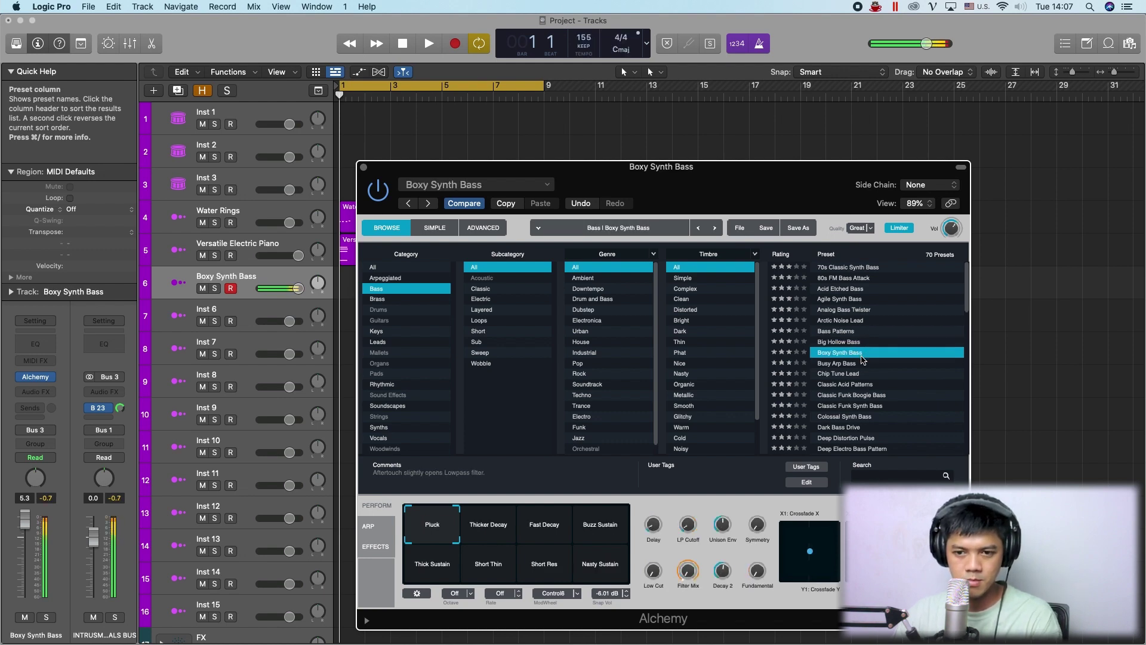
{"action": "left_click", "coordinate": [860, 375]}
{"action": "left_click", "coordinate": [856, 395]}
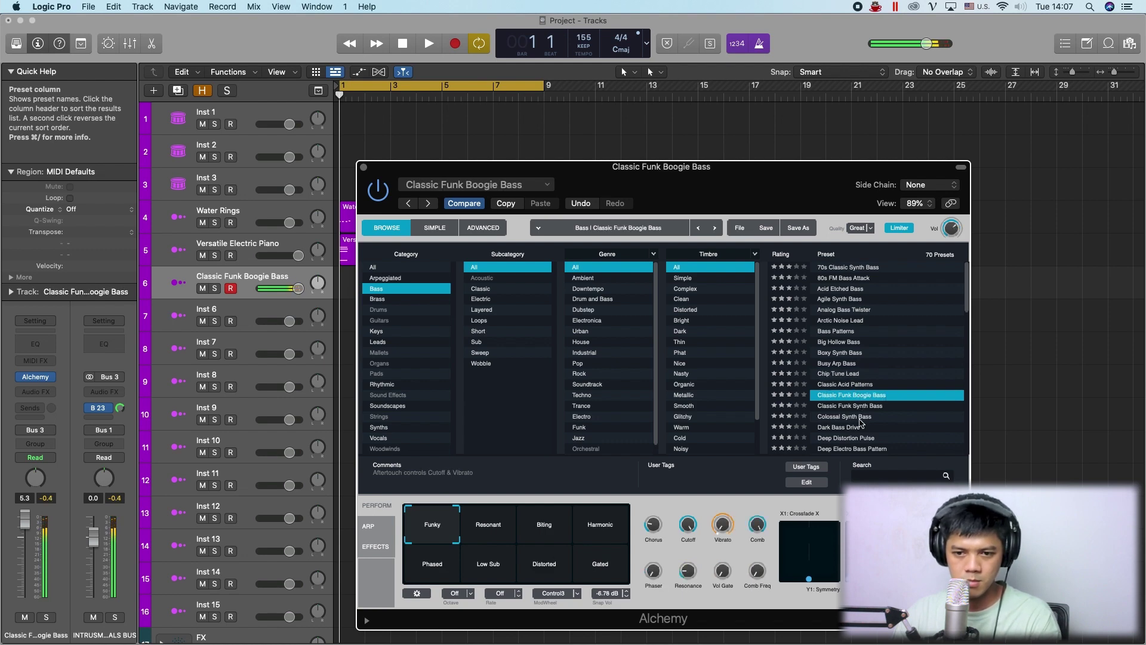
Audition further Alchemy bass presets, including Deep Distortion Pulse and Deep Synth Bass.
{"action": "left_click", "coordinate": [860, 418]}
{"action": "scroll", "coordinate": [865, 423], "scroll_direction": "down", "scroll_amount": 2}
{"action": "left_click", "coordinate": [851, 378]}
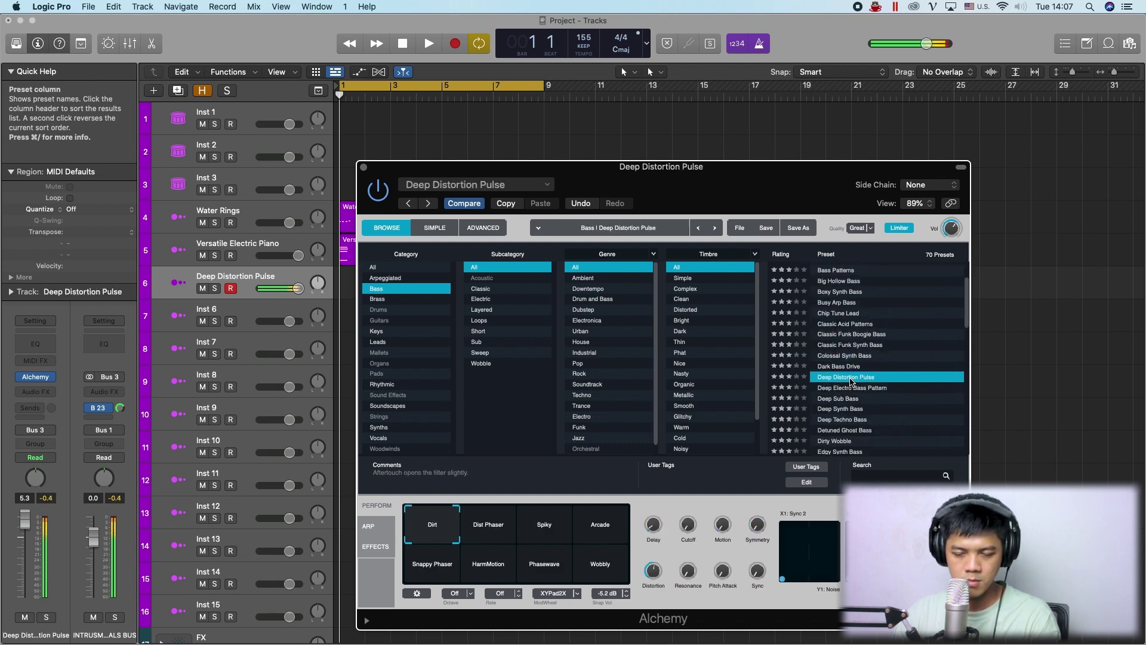
{"action": "left_click", "coordinate": [854, 398]}
{"action": "left_click", "coordinate": [857, 409]}
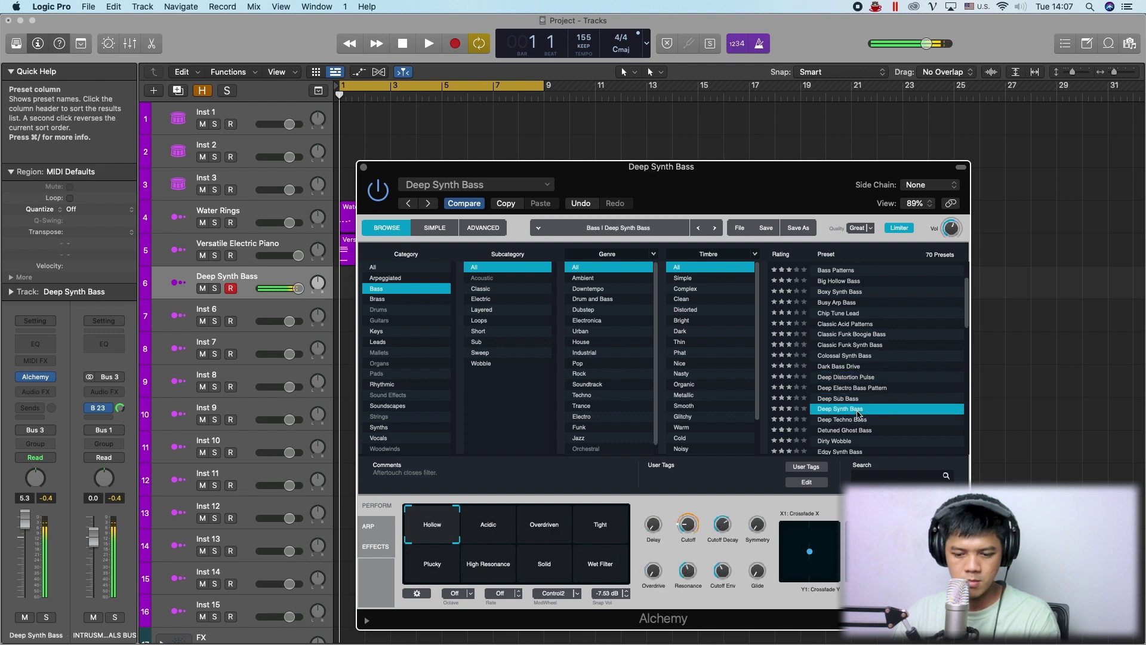
Load the Edgy Synth Bass preset on the duplicated track, close Alchemy and run the playback.
{"action": "scroll", "coordinate": [858, 414], "scroll_direction": "down", "scroll_amount": 2}
{"action": "left_click", "coordinate": [854, 385]}
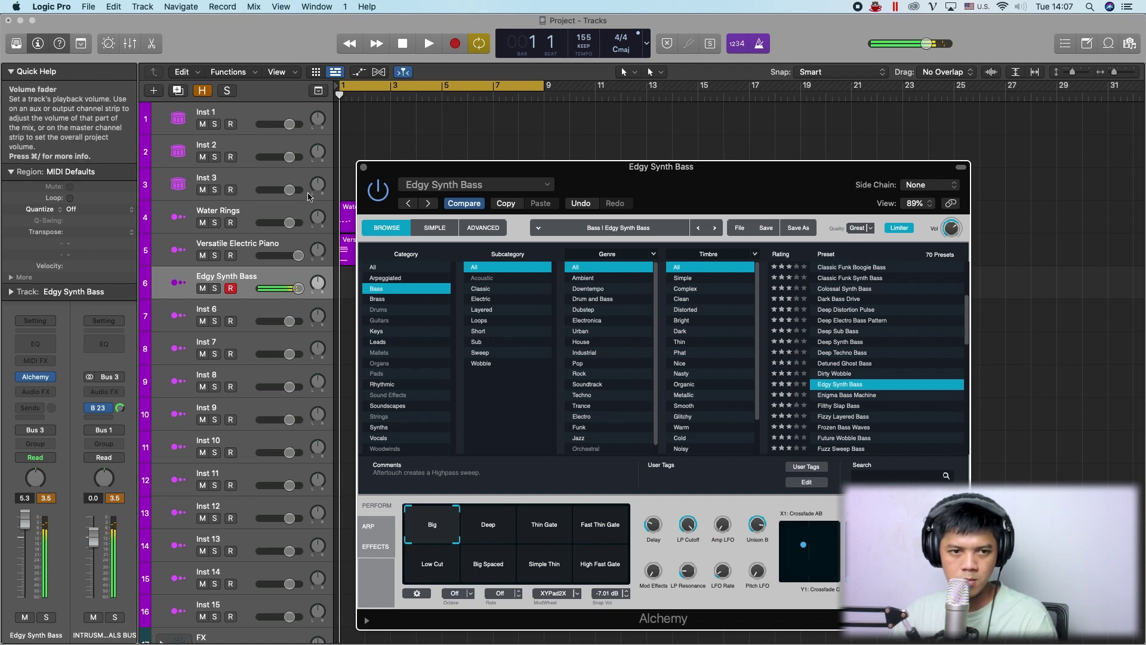
{"action": "left_click", "coordinate": [364, 167]}
{"action": "key", "text": "space"}
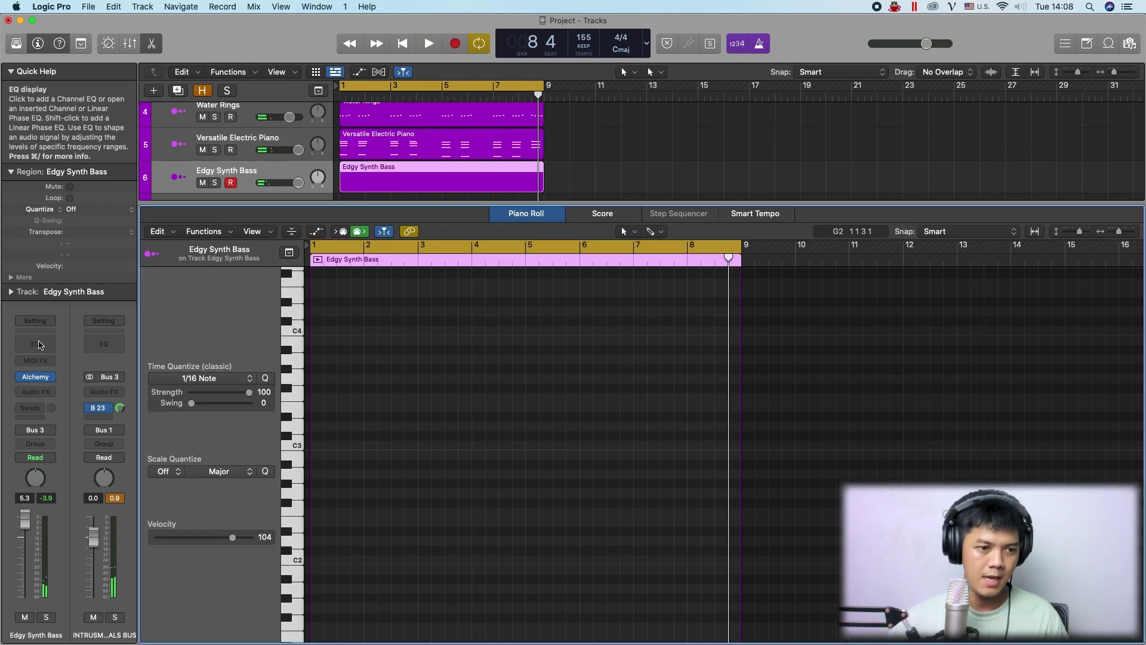
Add a Channel EQ to the Edgy Synth Bass track and set its 24 dB/oct high cut to about 382 Hz during playback.
{"action": "left_click", "coordinate": [34, 344]}
{"action": "left_click", "coordinate": [912, 225]}
{"action": "left_click_drag", "start_coordinate": [934, 322], "coordinate": [704, 330]}
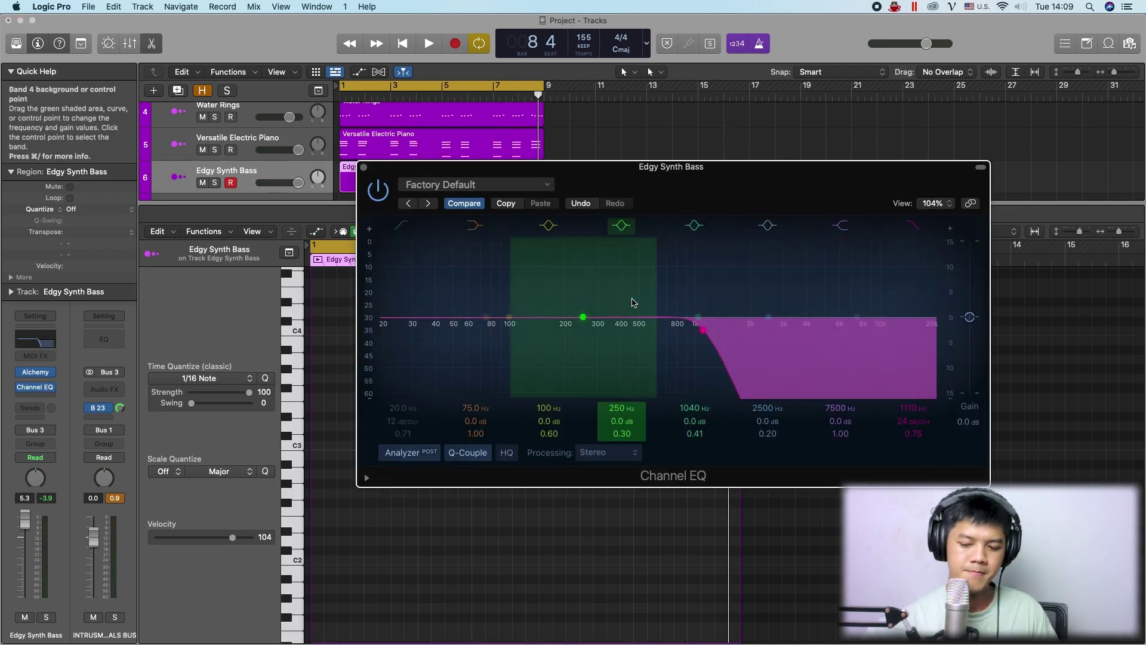
{"action": "key", "text": "space"}
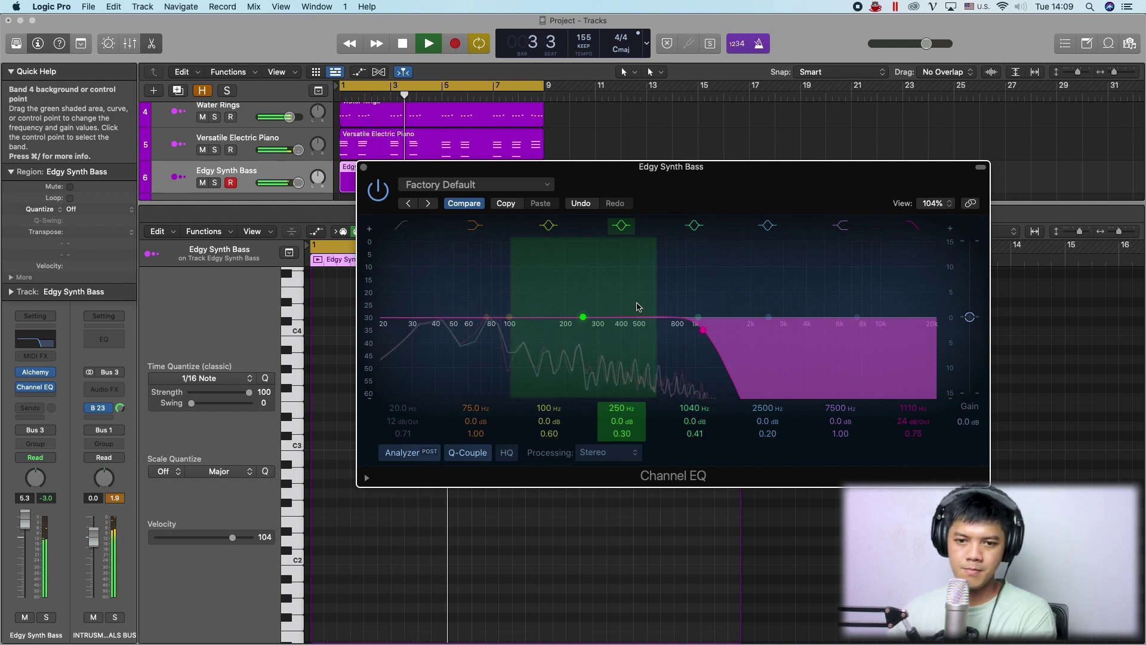
{"action": "left_click_drag", "start_coordinate": [703, 329], "coordinate": [613, 329]}
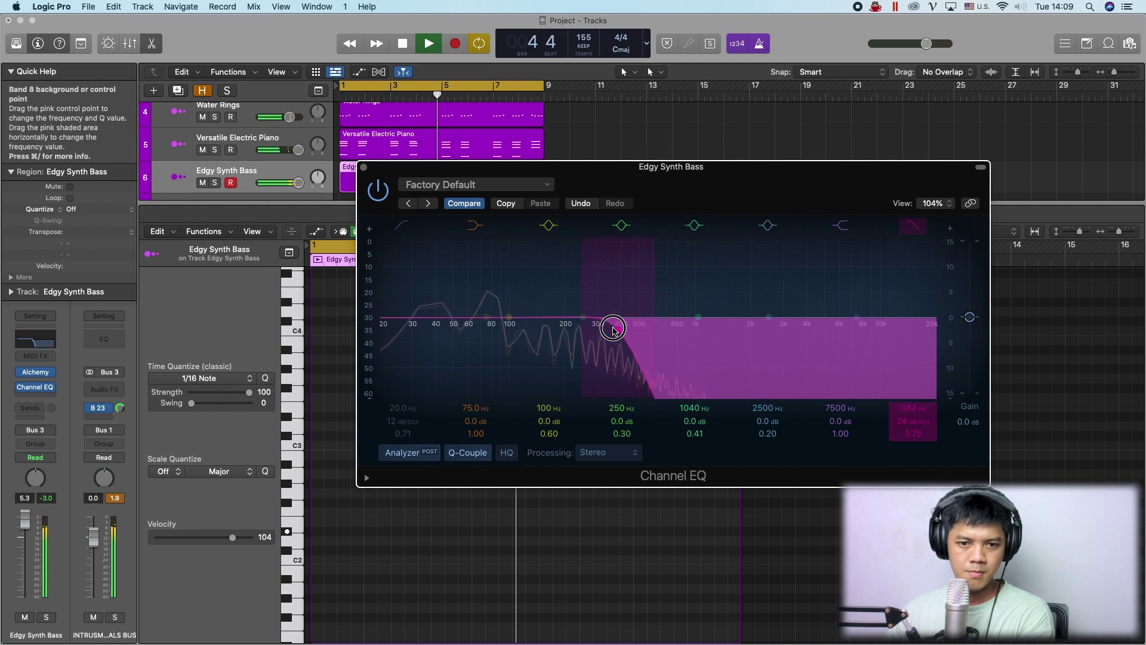
Enable the bass EQ's 12 dB/oct low cut at about 29 Hz, then close the EQ and stop playback.
{"action": "left_click", "coordinate": [379, 331]}
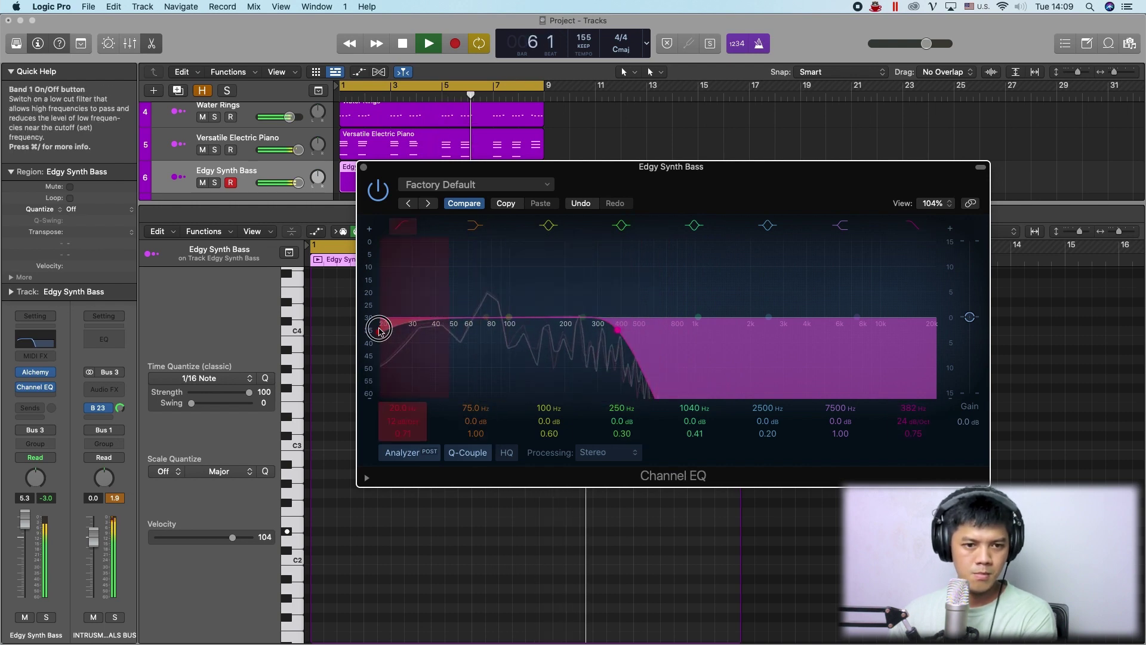
{"action": "left_click_drag", "start_coordinate": [380, 330], "coordinate": [504, 329]}
{"action": "key", "text": "super+w"}
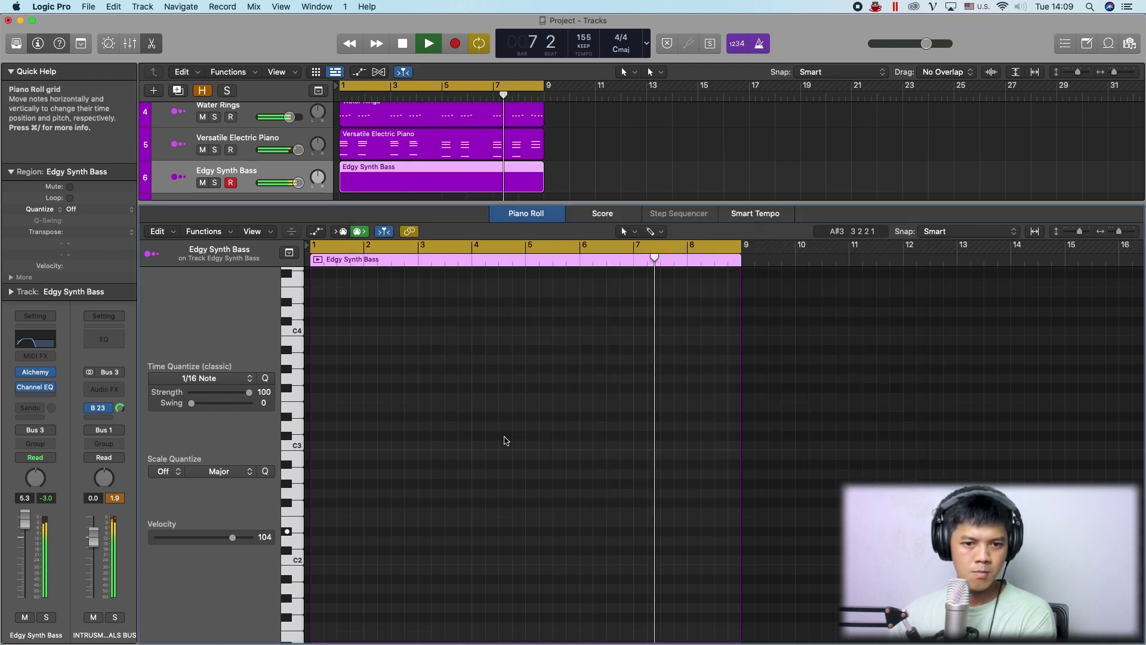
{"action": "key", "text": "space"}
Lengthen the bass region's D#3 note to fill bars 1 to 4 and copy it to C#3 across bars 5 to 8.
{"action": "left_click_drag", "start_coordinate": [313, 416], "coordinate": [548, 416]}
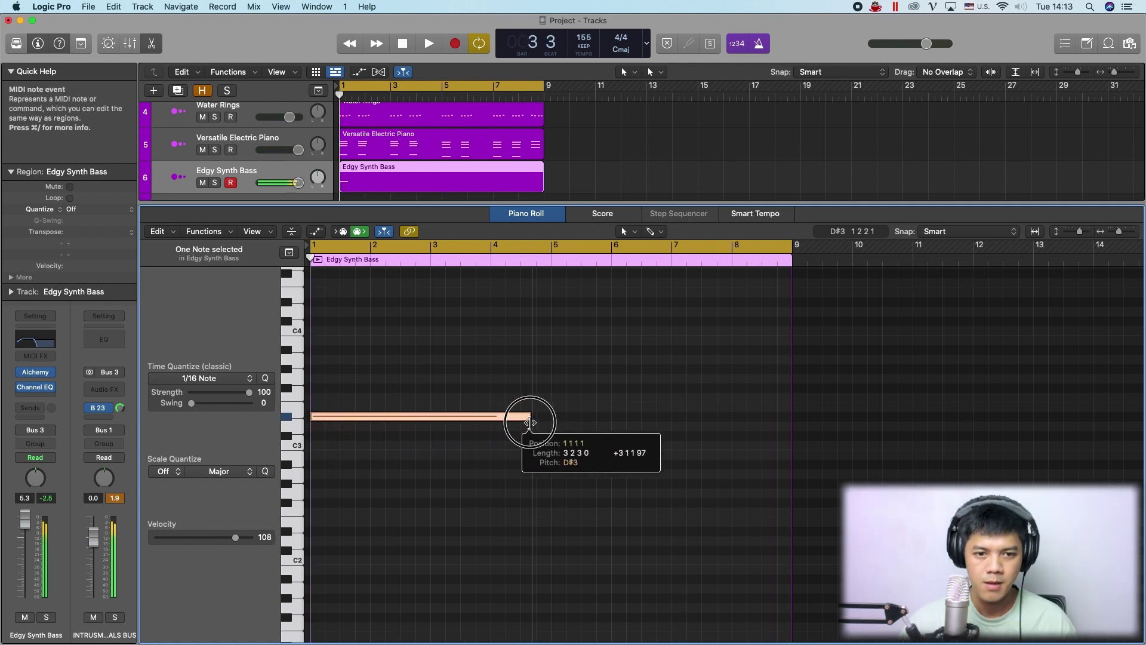
{"action": "left_click_drag", "start_coordinate": [424, 421], "coordinate": [635, 438]}
{"action": "key", "text": "space"}
{"action": "left_click", "coordinate": [631, 397]}
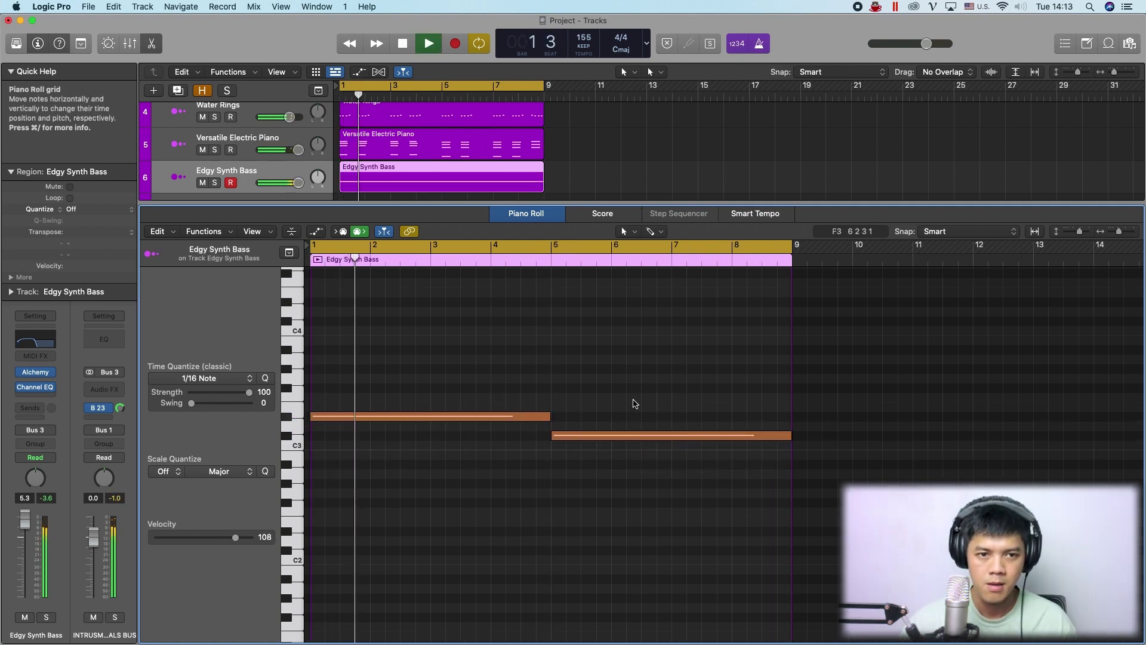
{"action": "key", "text": "space"}
Transpose both long bass notes down one octave and play the result.
{"action": "left_click_drag", "start_coordinate": [639, 388], "coordinate": [454, 501]}
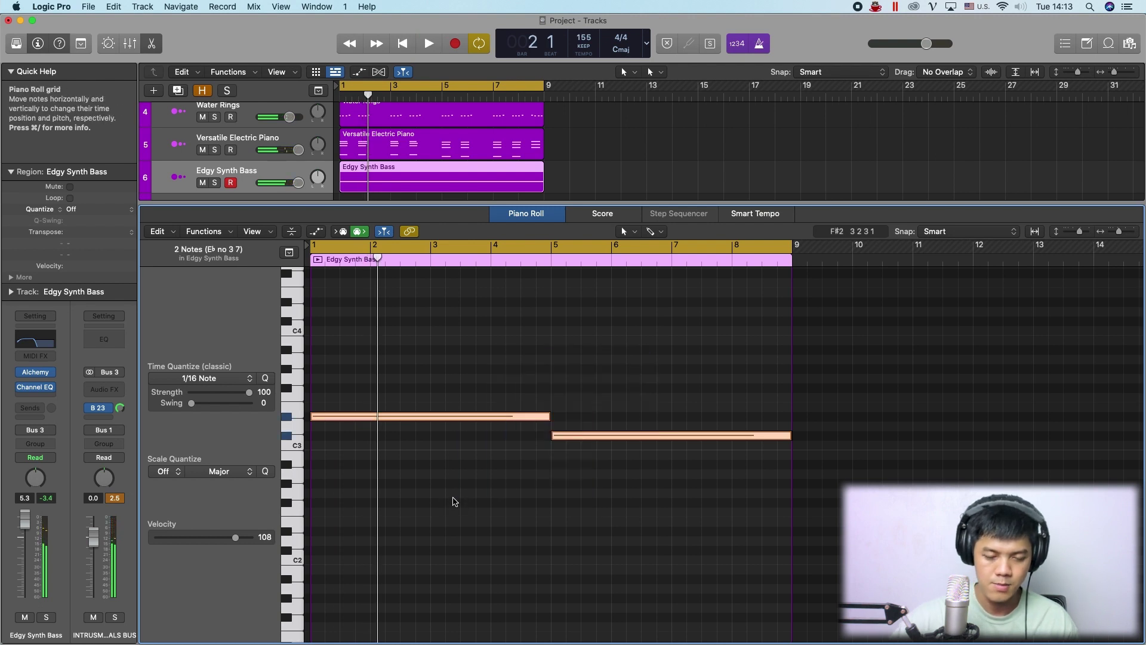
{"action": "key", "text": "alt+shift+Down"}
{"action": "key", "text": "space"}
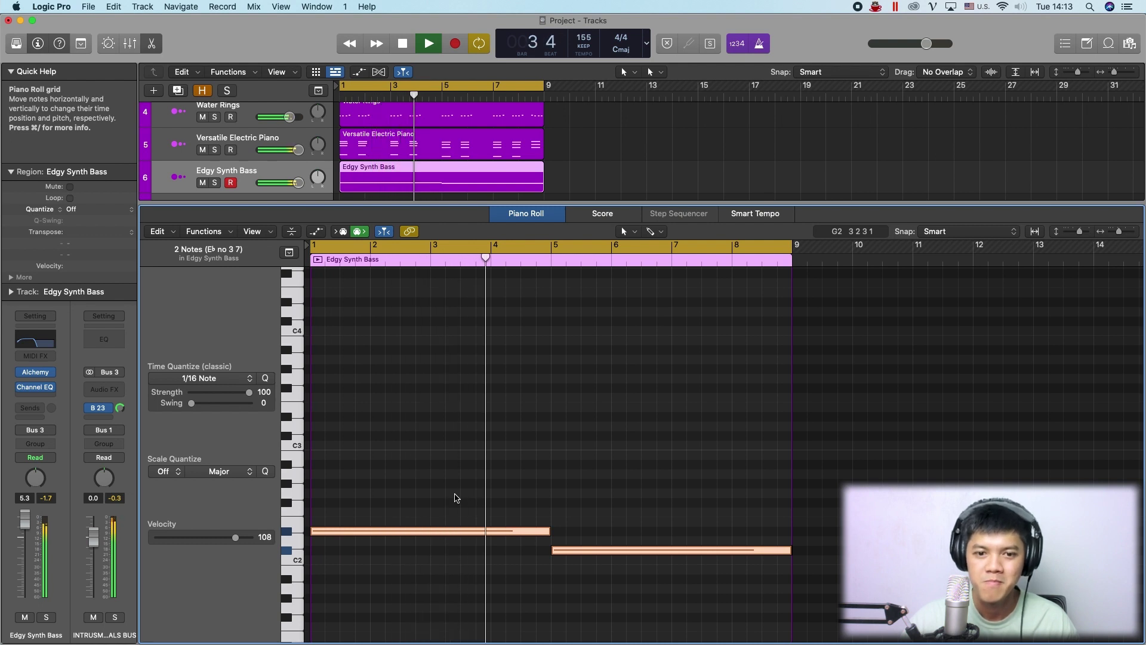
{"action": "left_click", "coordinate": [455, 498]}
{"action": "key", "text": "space"}
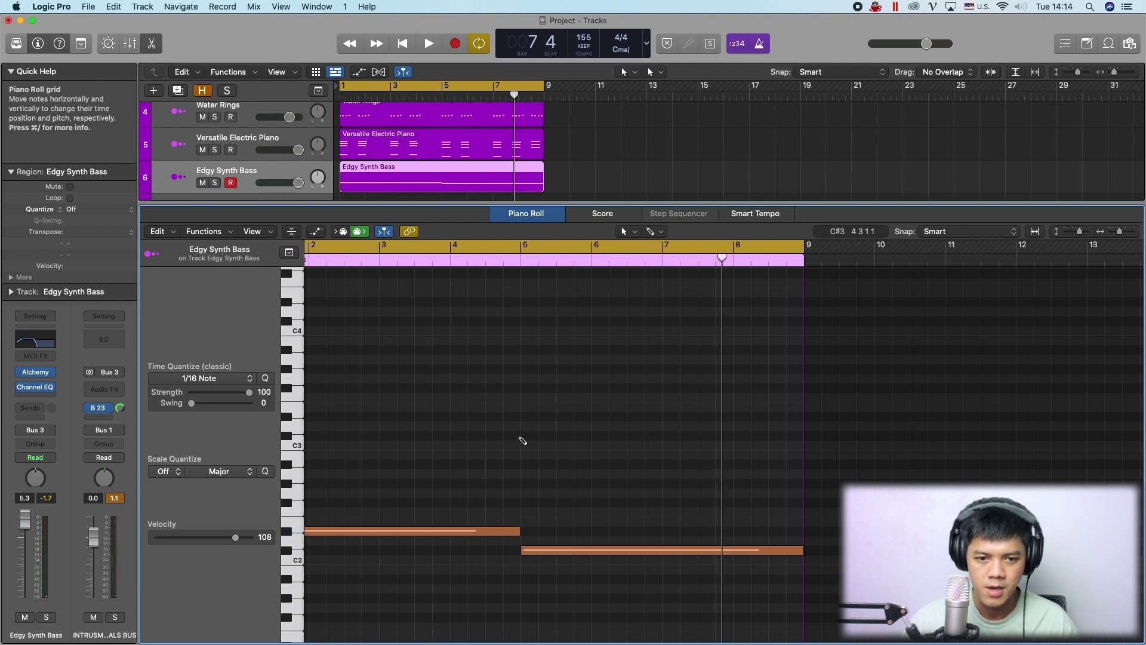
Add a short D#3 note over the last two beats of bar 4 in the bass region.
{"action": "key", "text": "super+Right"}
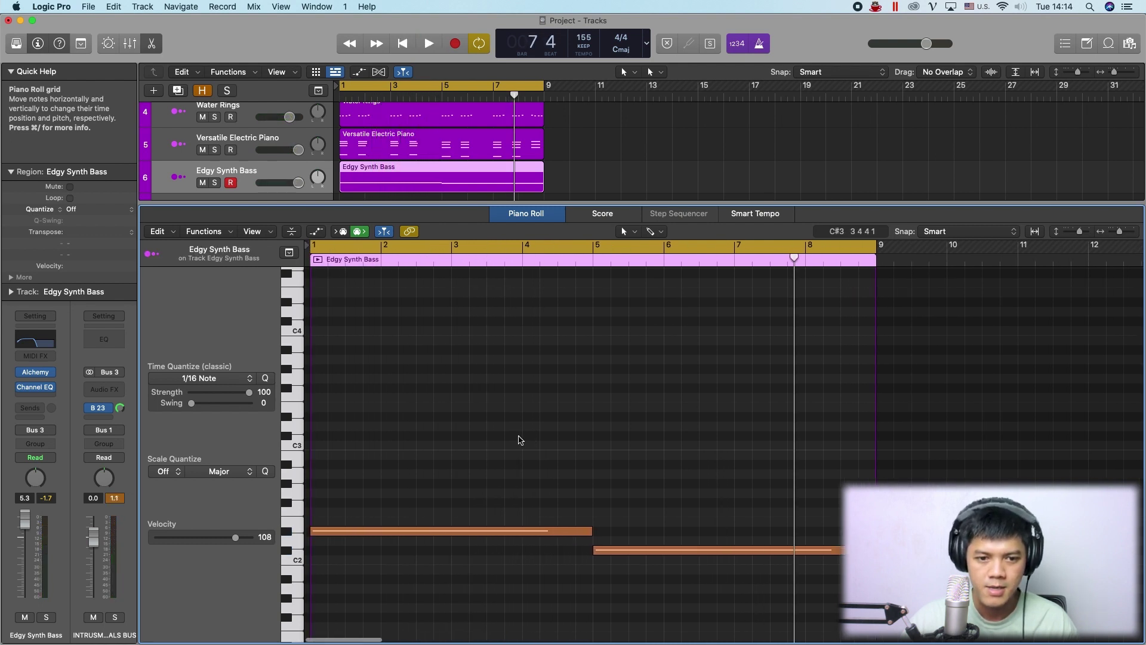
{"action": "left_click", "coordinate": [562, 418]}
{"action": "left_click_drag", "start_coordinate": [832, 418], "coordinate": [590, 421]}
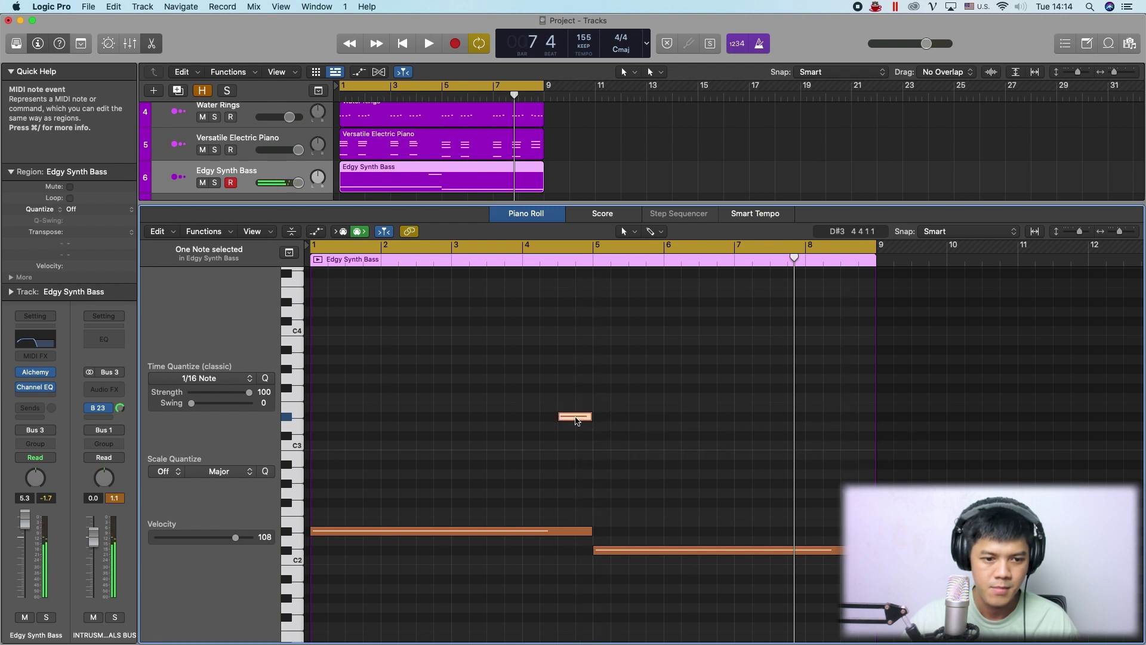
Try the short bar 4 bass note an octave higher at D#4 during playback, and return it to D#3.
{"action": "scroll", "coordinate": [521, 292], "scroll_direction": "up", "scroll_amount": 1}
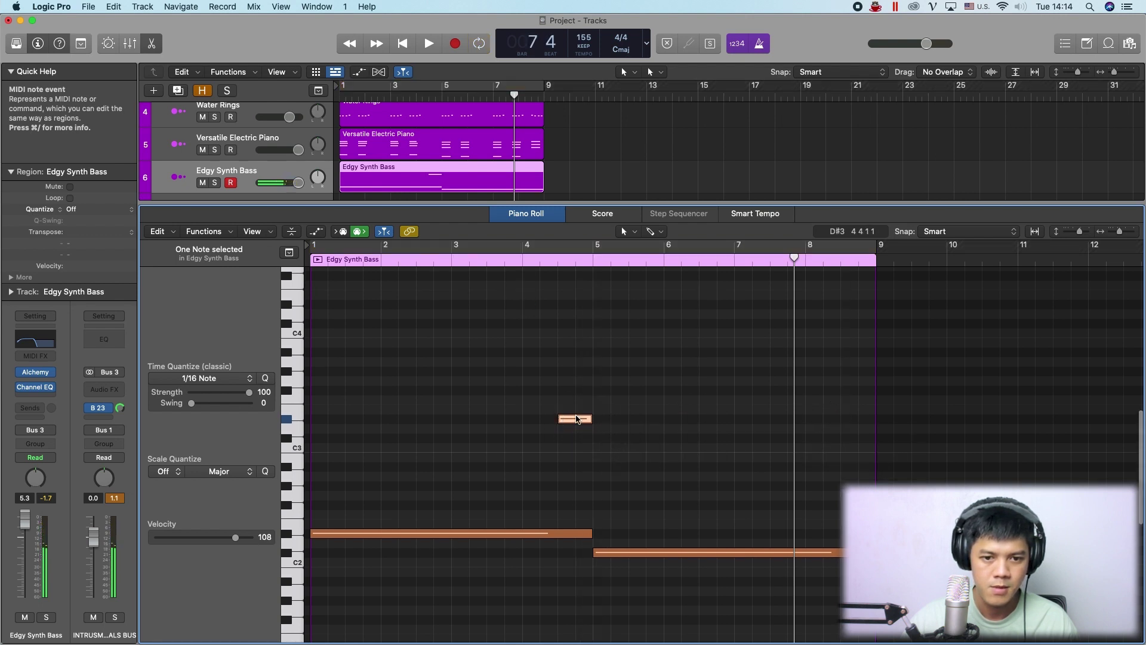
{"action": "left_click_drag", "start_coordinate": [573, 418], "coordinate": [567, 303]}
{"action": "left_click", "coordinate": [516, 262]}
{"action": "key", "text": "space"}
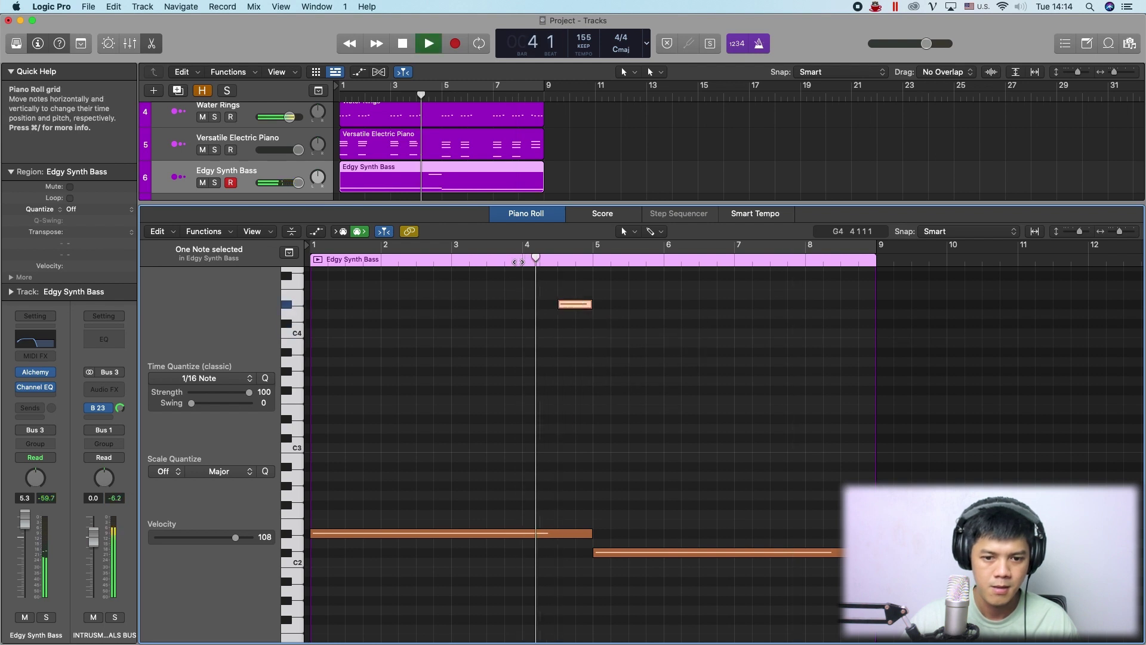
{"action": "left_click", "coordinate": [445, 261]}
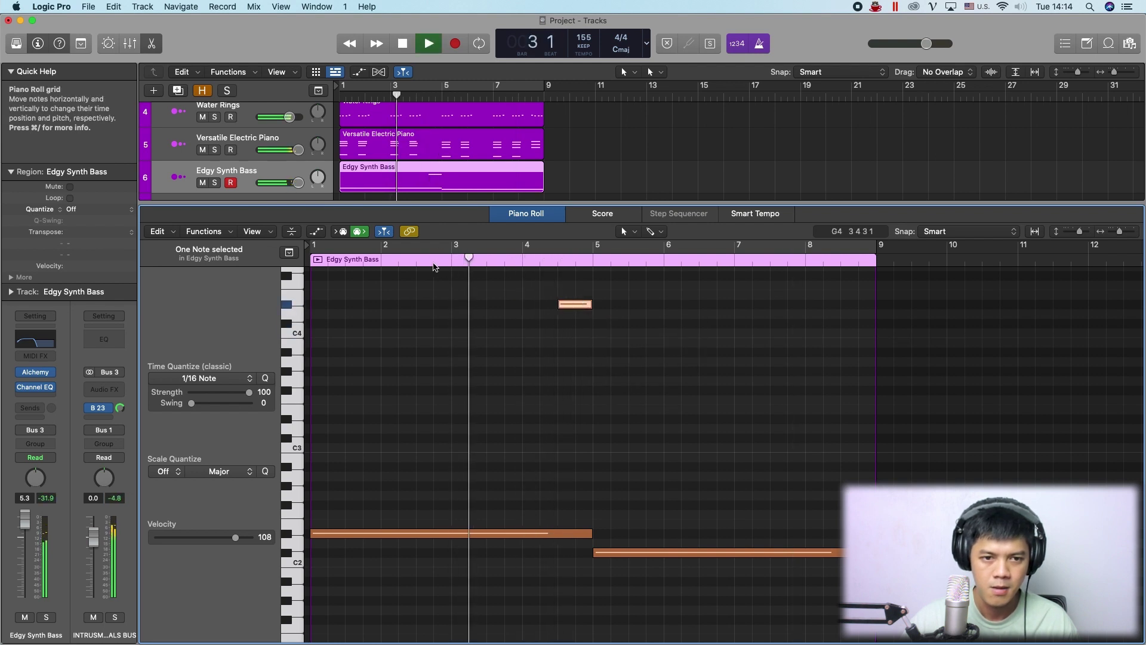
{"action": "left_click", "coordinate": [327, 261]}
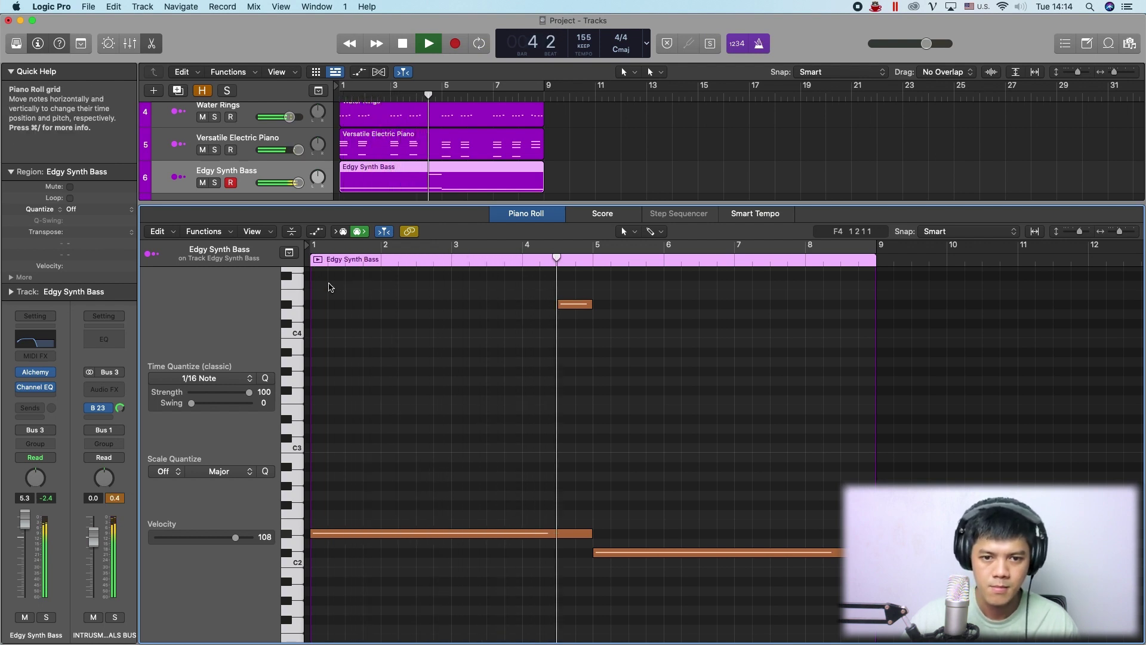
{"action": "key", "text": "space"}
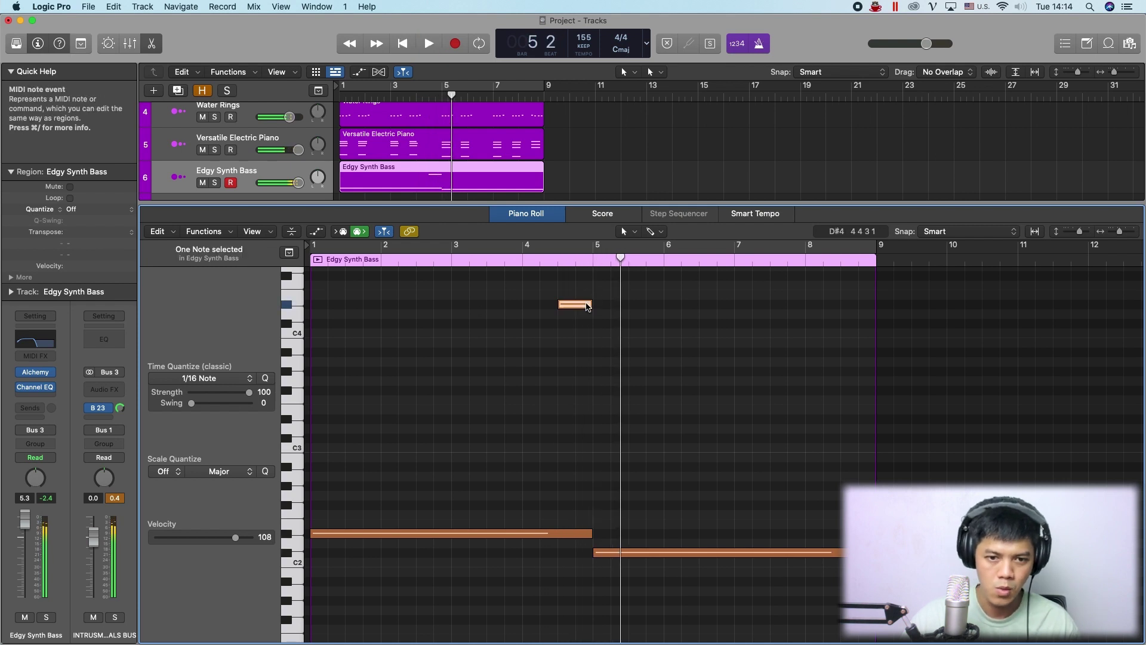
{"action": "key", "text": "Return"}
{"action": "key", "text": "space"}
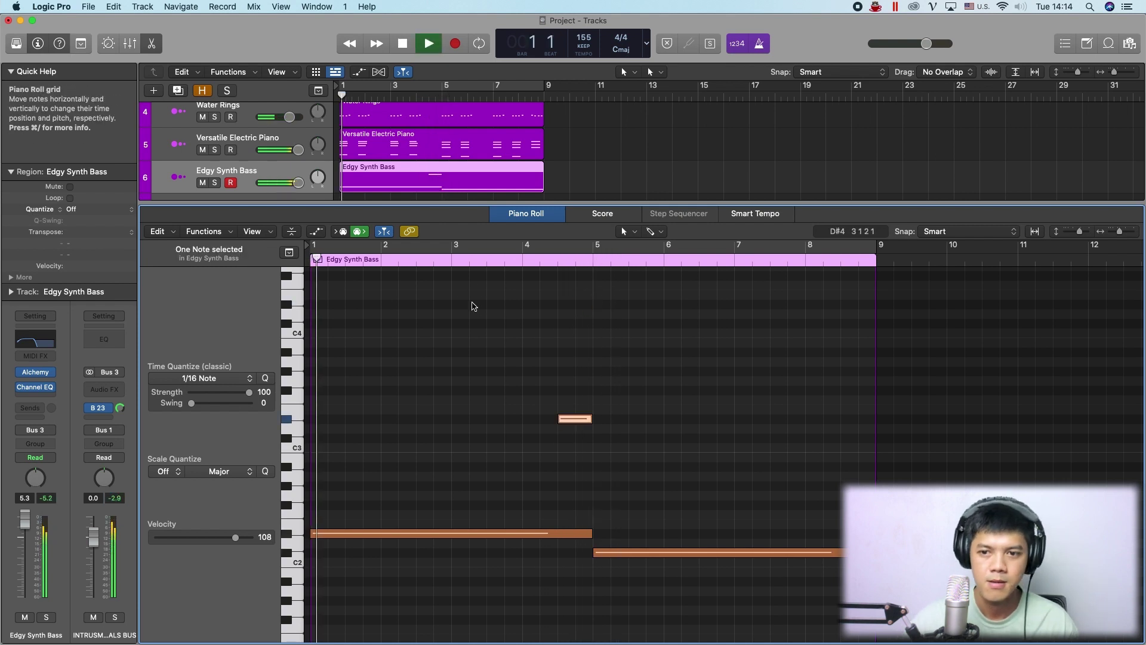
Add a short F3 note over the last two beats of bar 8 and play the bass part with the cycle on.
{"action": "left_click", "coordinate": [471, 306]}
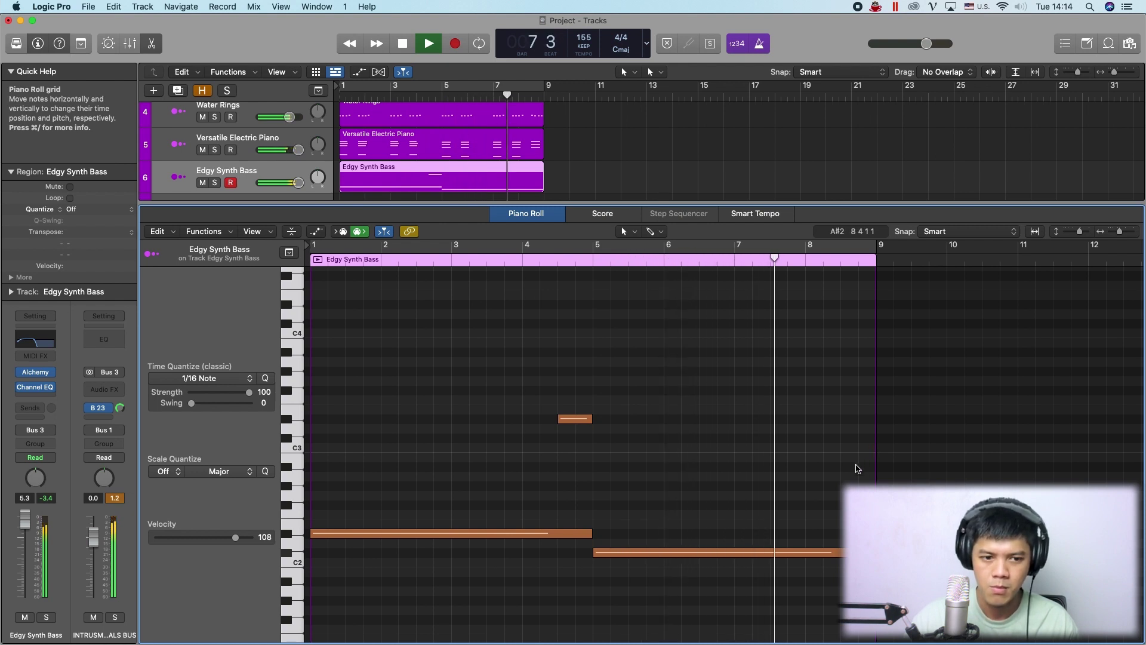
{"action": "key", "text": "space"}
{"action": "left_click", "coordinate": [847, 401]}
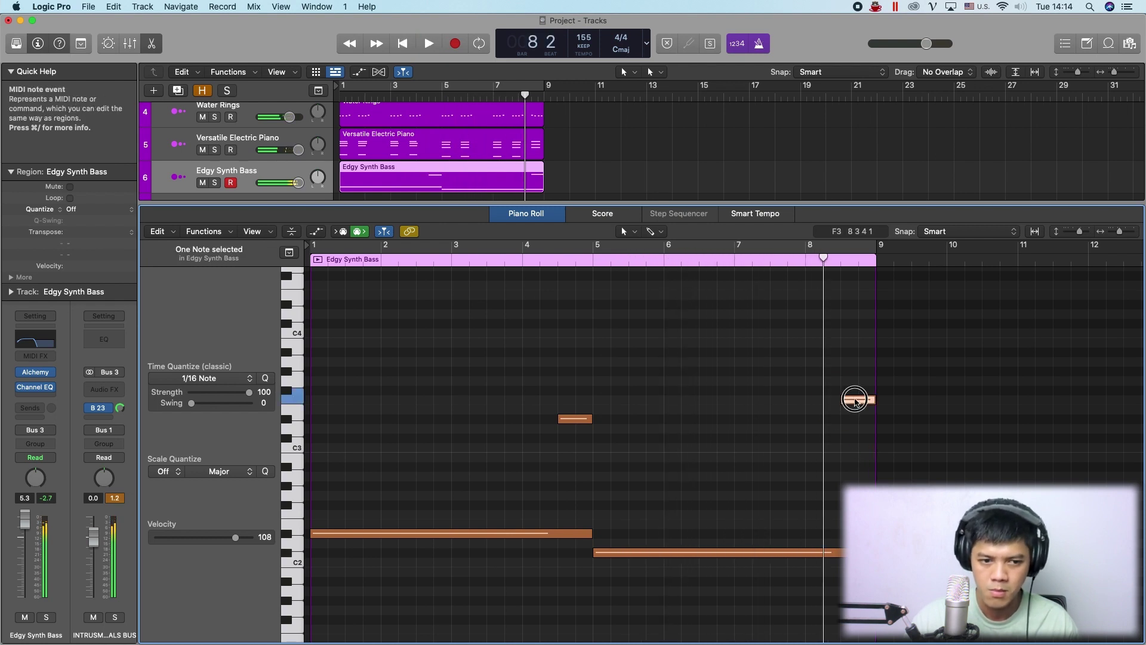
{"action": "left_click", "coordinate": [598, 261]}
{"action": "key", "text": "space"}
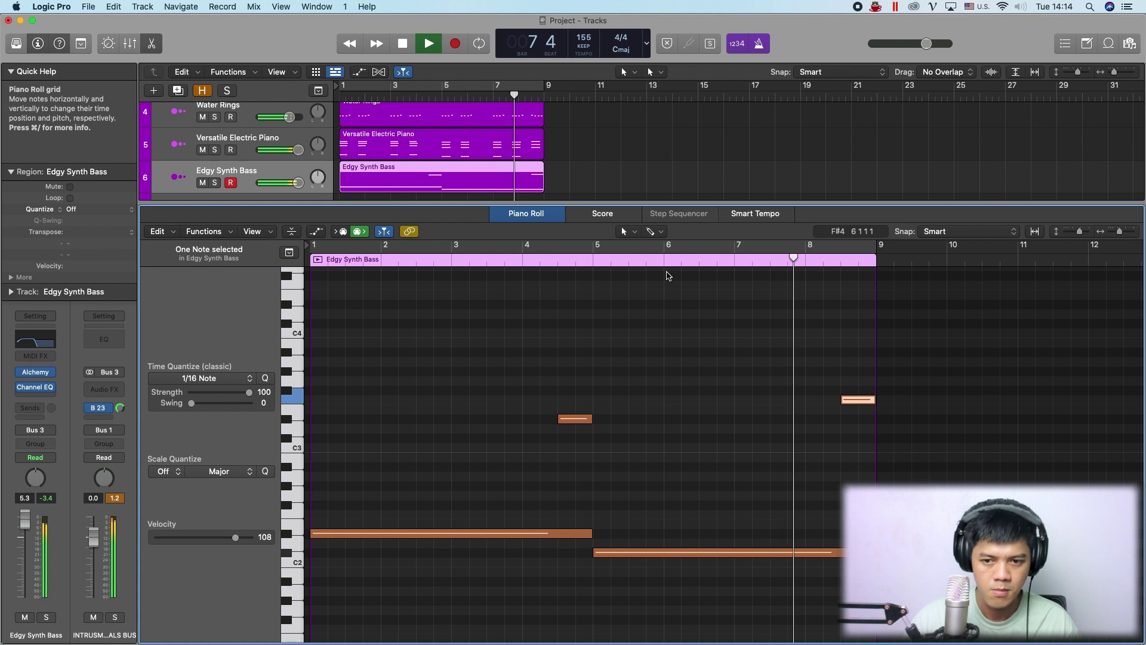
{"action": "key", "text": "c"}
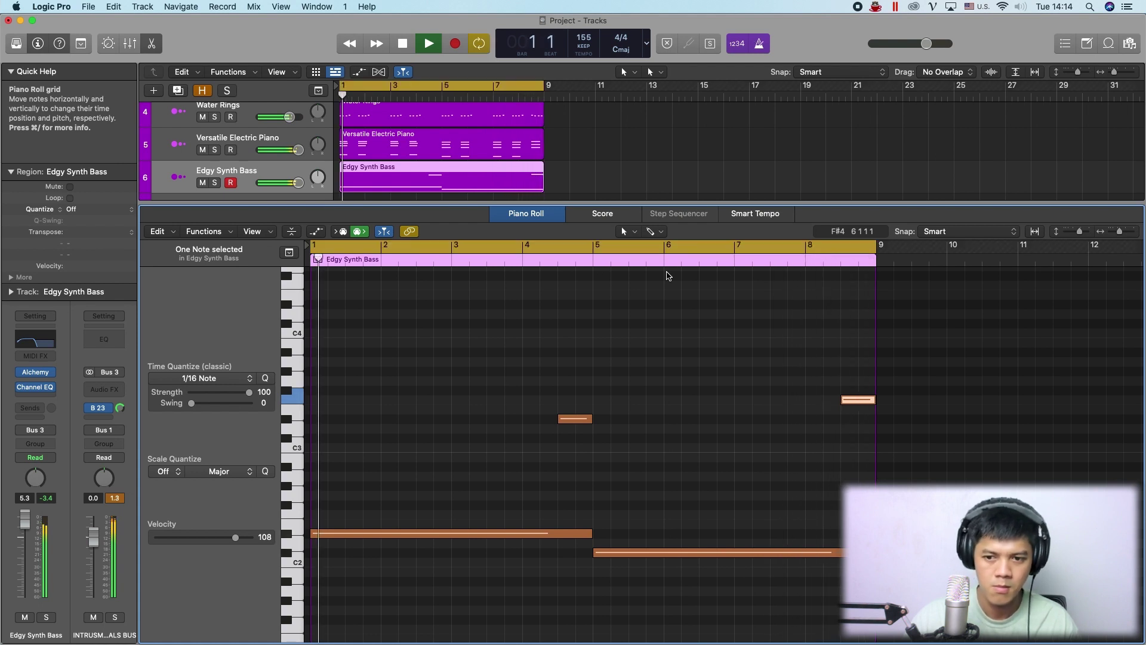
{"action": "key", "text": "super+Left"}
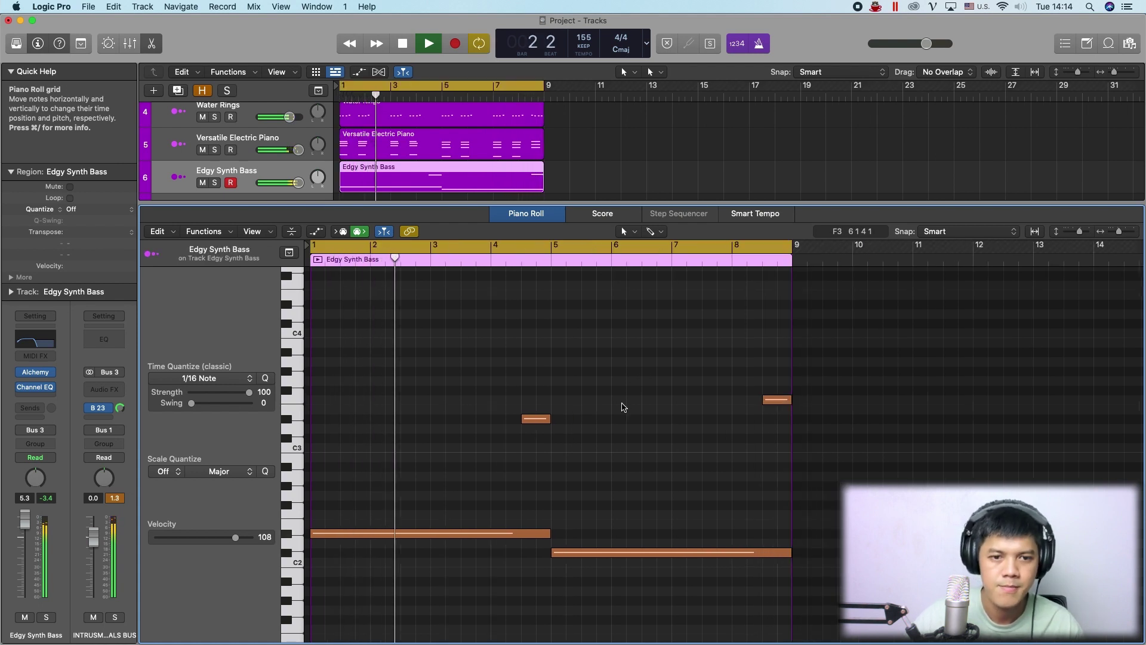
Close the note editor, reopen the bass track's Channel EQ and set the high cut to 414 Hz.
{"action": "key", "text": "e"}
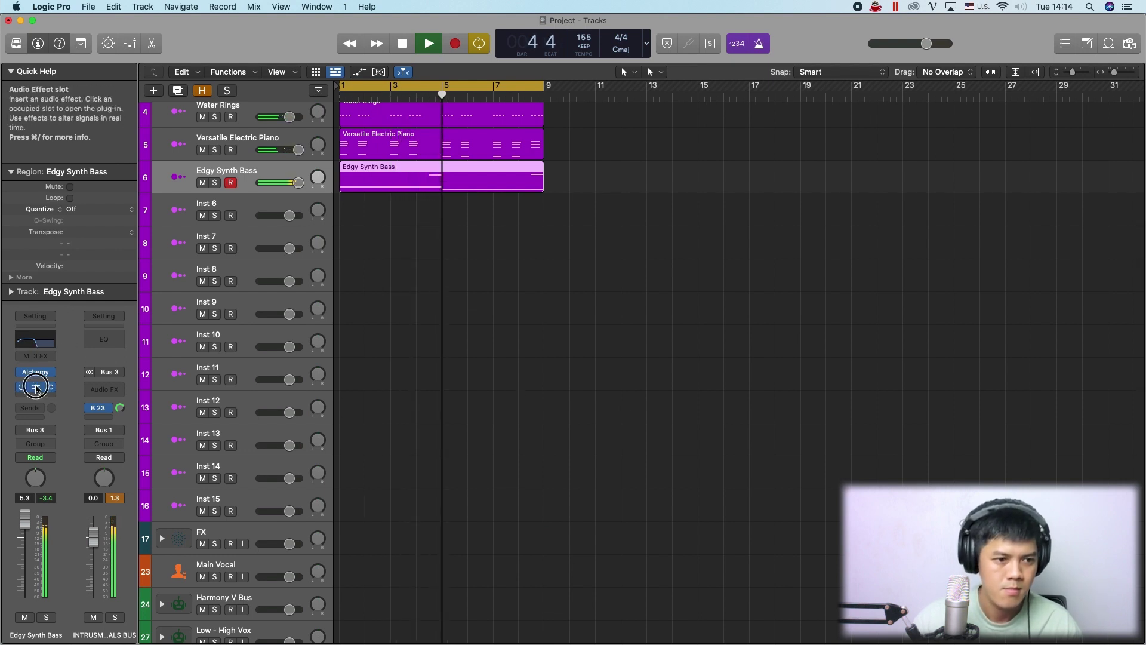
{"action": "left_click", "coordinate": [34, 345]}
{"action": "left_click_drag", "start_coordinate": [768, 320], "coordinate": [620, 331]}
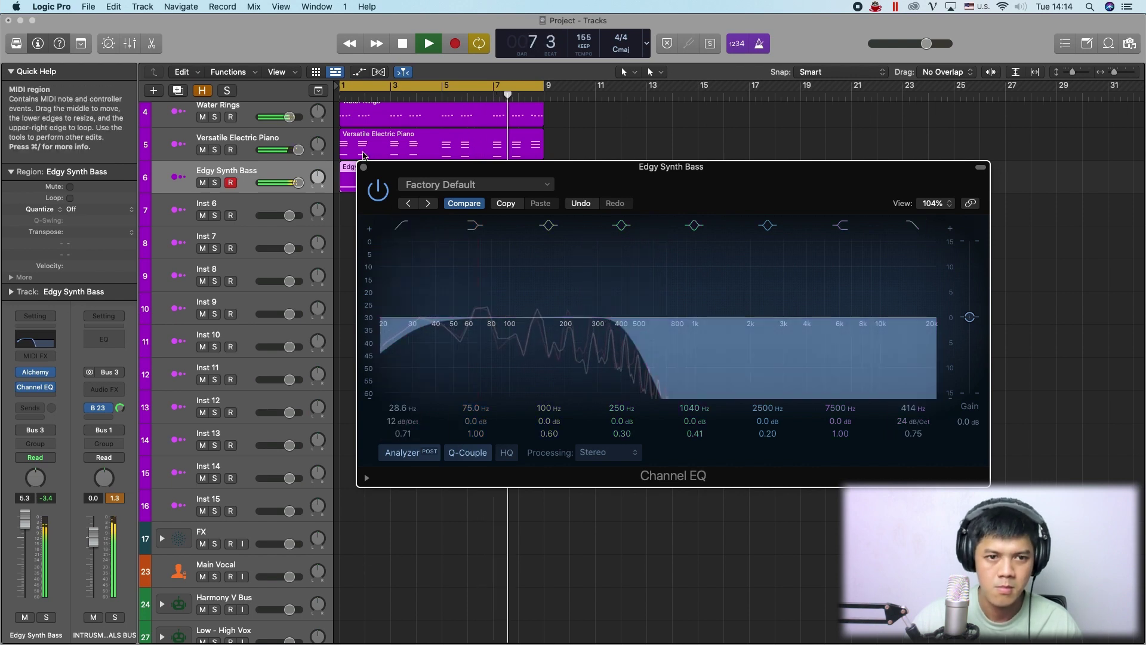
Hide the plug-in window, stop playback and mute the Edgy Synth Bass track.
{"action": "key", "text": "v"}
{"action": "left_click", "coordinate": [519, 259]}
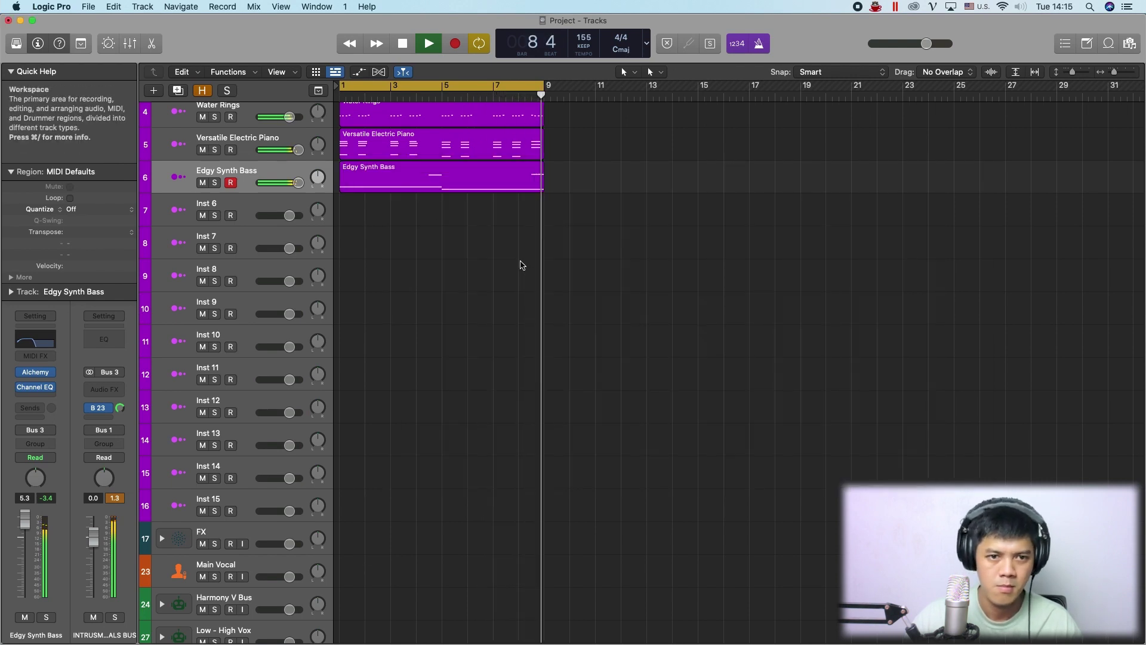
{"action": "scroll", "coordinate": [516, 262], "scroll_direction": "up", "scroll_amount": 4}
{"action": "key", "text": "space"}
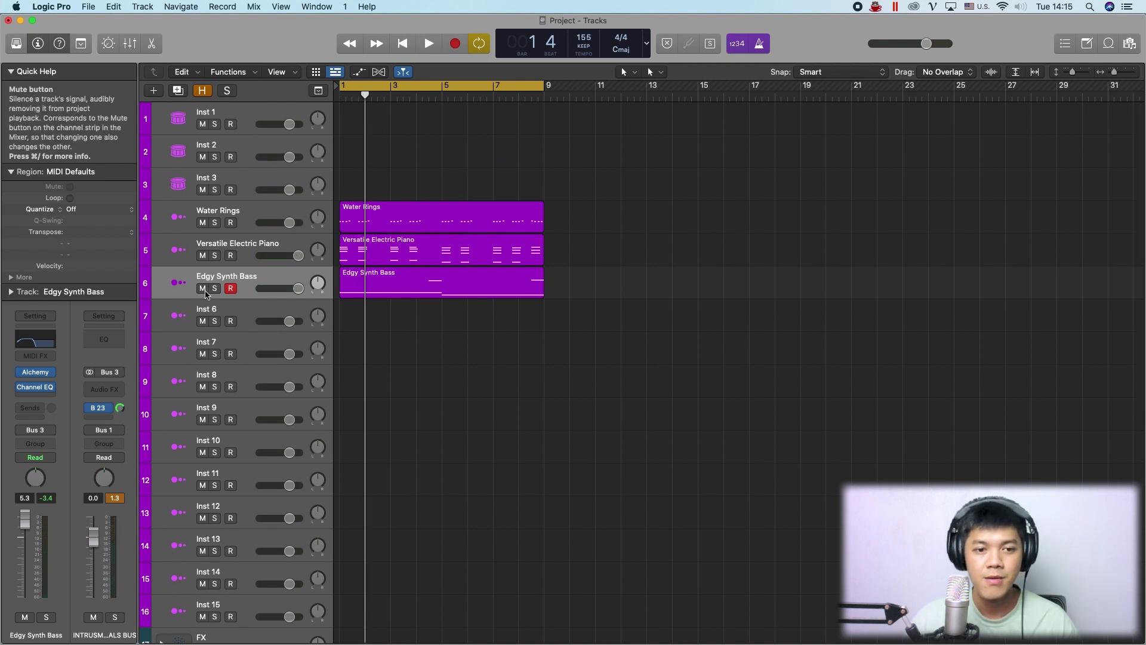
{"action": "left_click", "coordinate": [202, 288]}
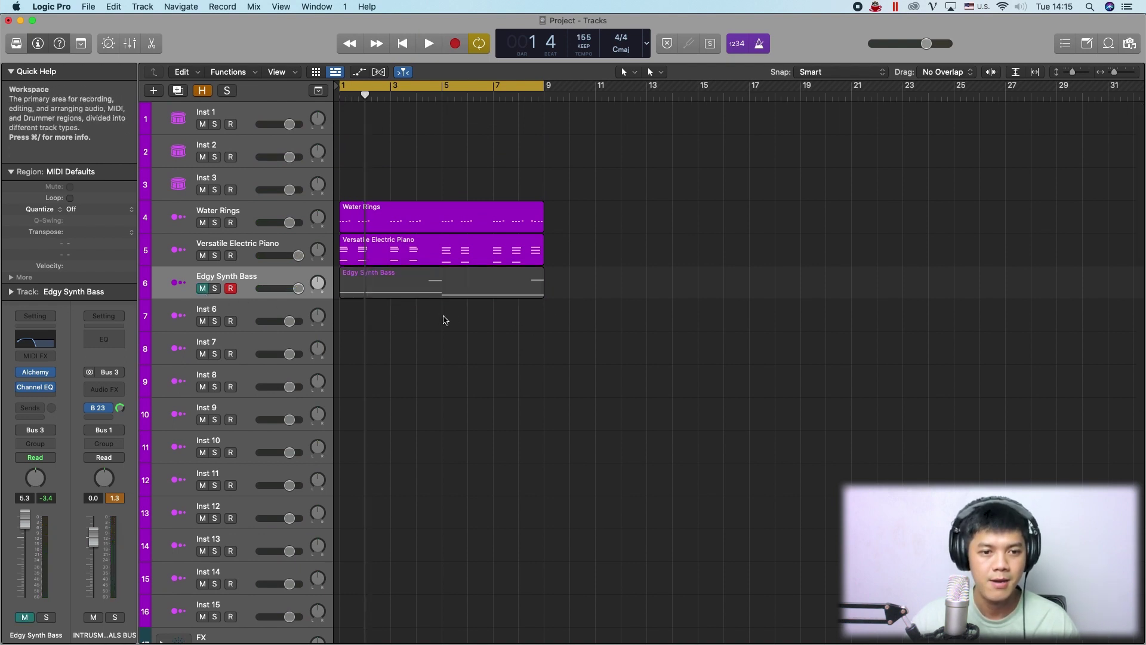
Load Alchemy on the Inst 6 track and audition its bass presets against the beat, ending on Synth Bass Mutation.
{"action": "left_click", "coordinate": [237, 311]}
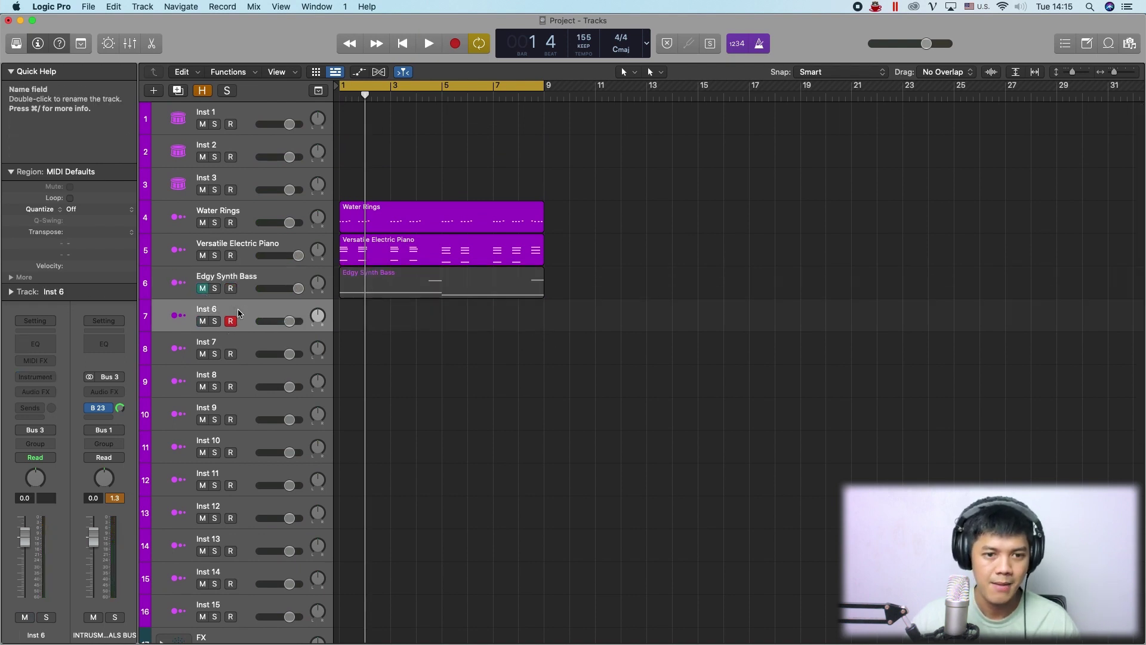
{"action": "left_click", "coordinate": [35, 376]}
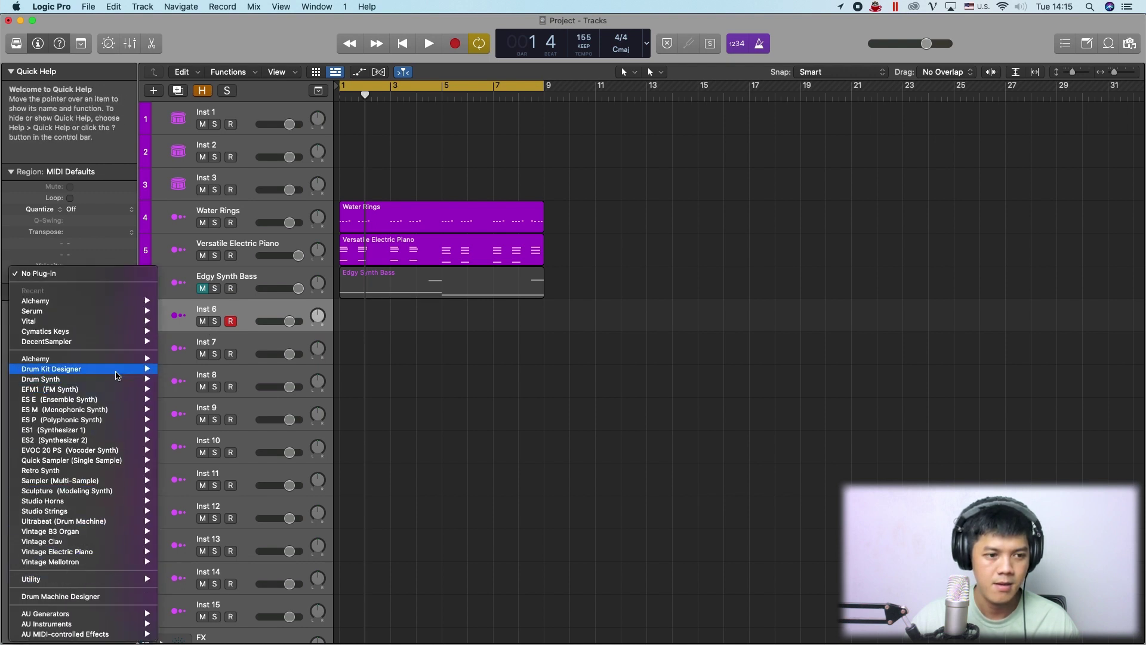
{"action": "mouse_move", "coordinate": [116, 368]}
{"action": "left_click", "coordinate": [589, 361]}
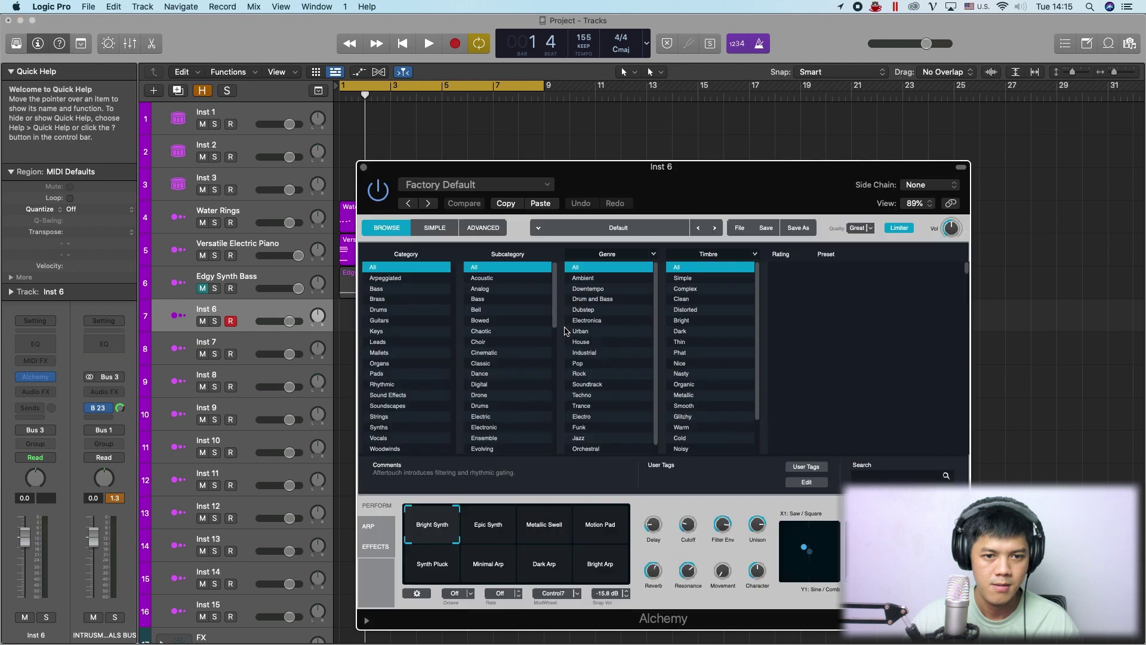
{"action": "left_click", "coordinate": [854, 376]}
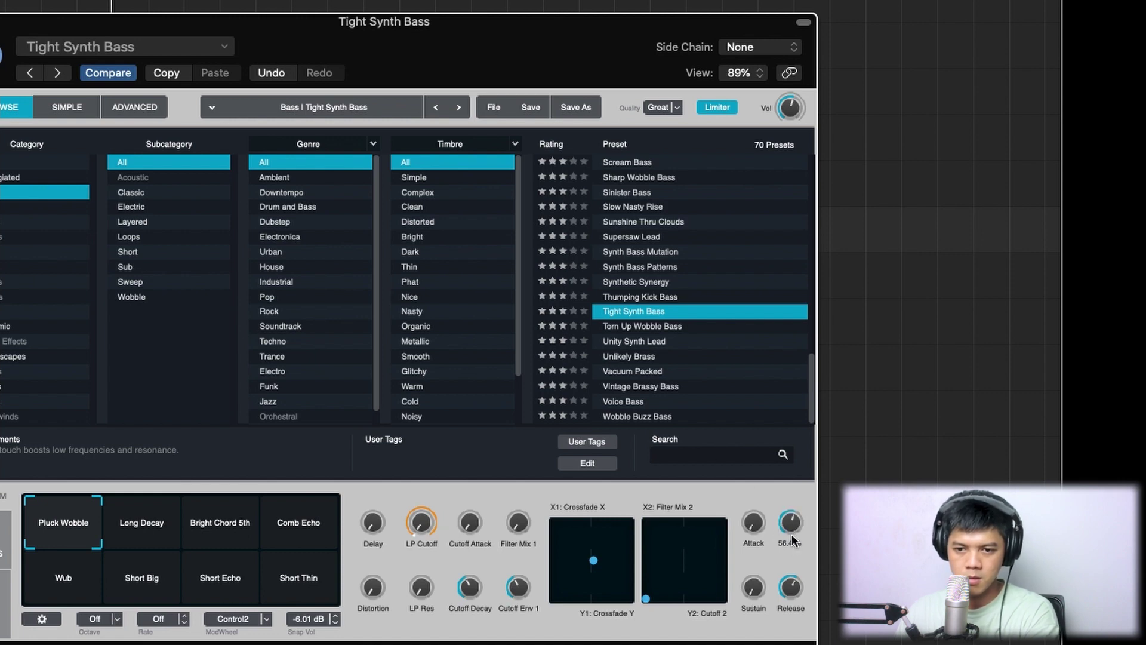
{"action": "left_click", "coordinate": [652, 251]}
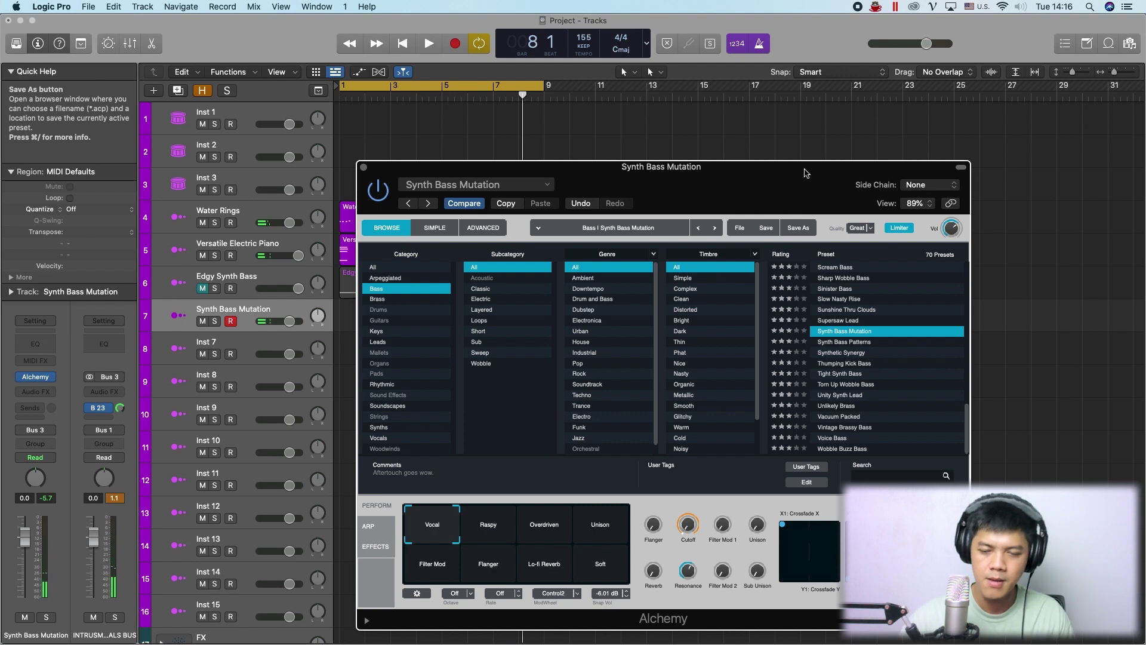
{"action": "key", "text": "space"}
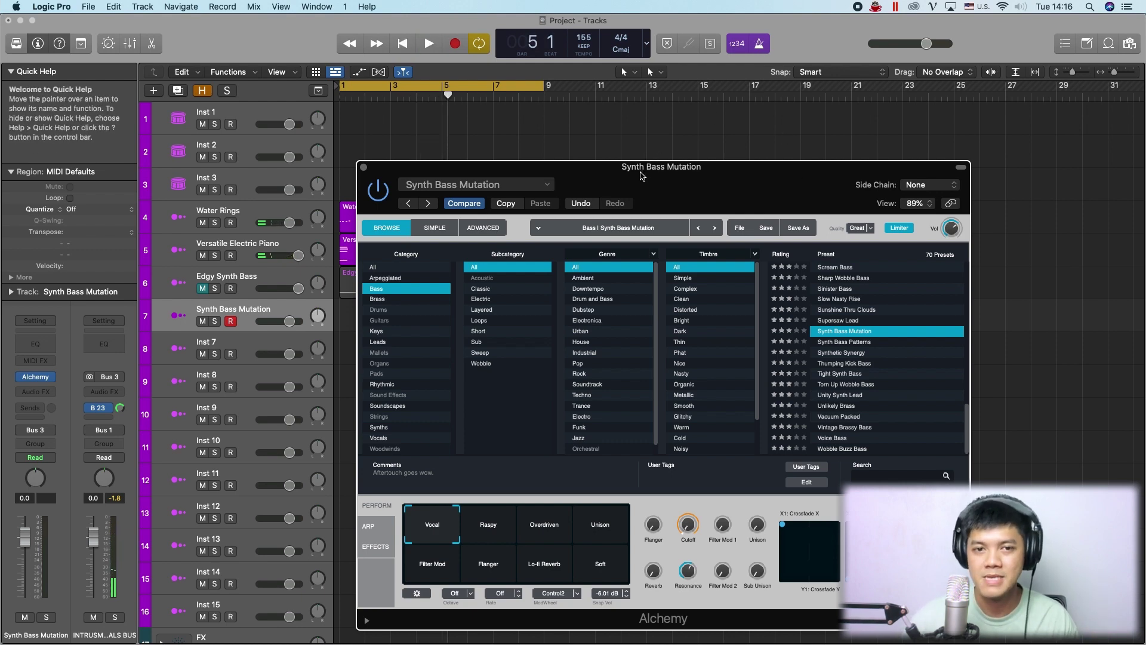
Close Alchemy and record a rhythmic bass part on the Synth Bass Mutation track from bar 1.
{"action": "key", "text": "super+w"}
{"action": "key", "text": "space"}
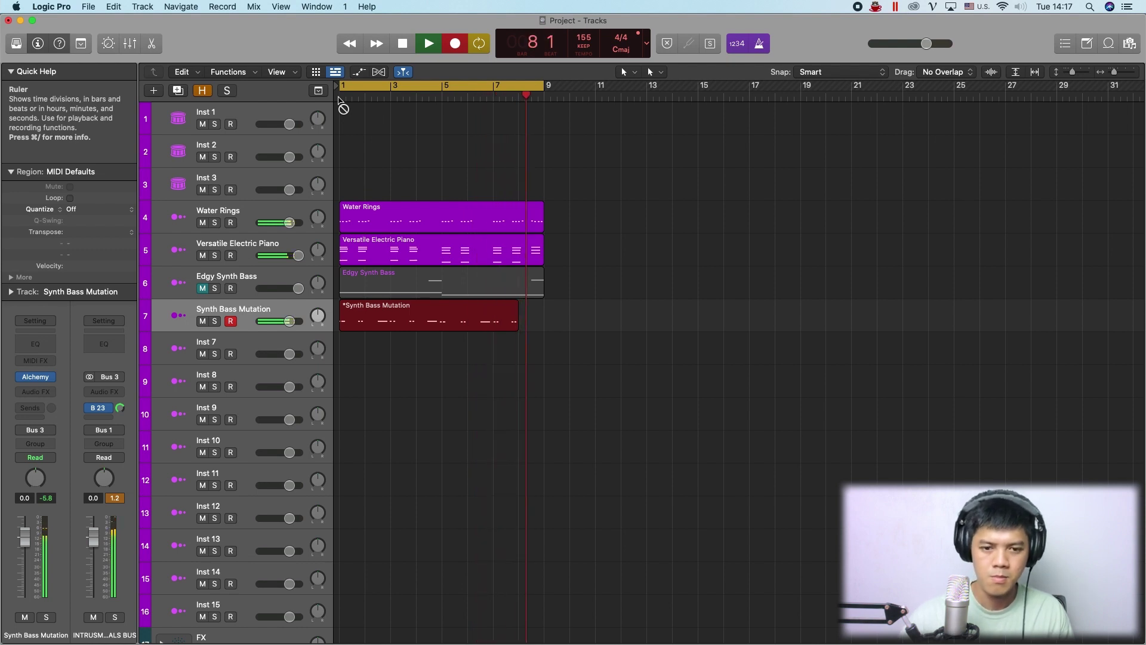
{"action": "key", "text": "space"}
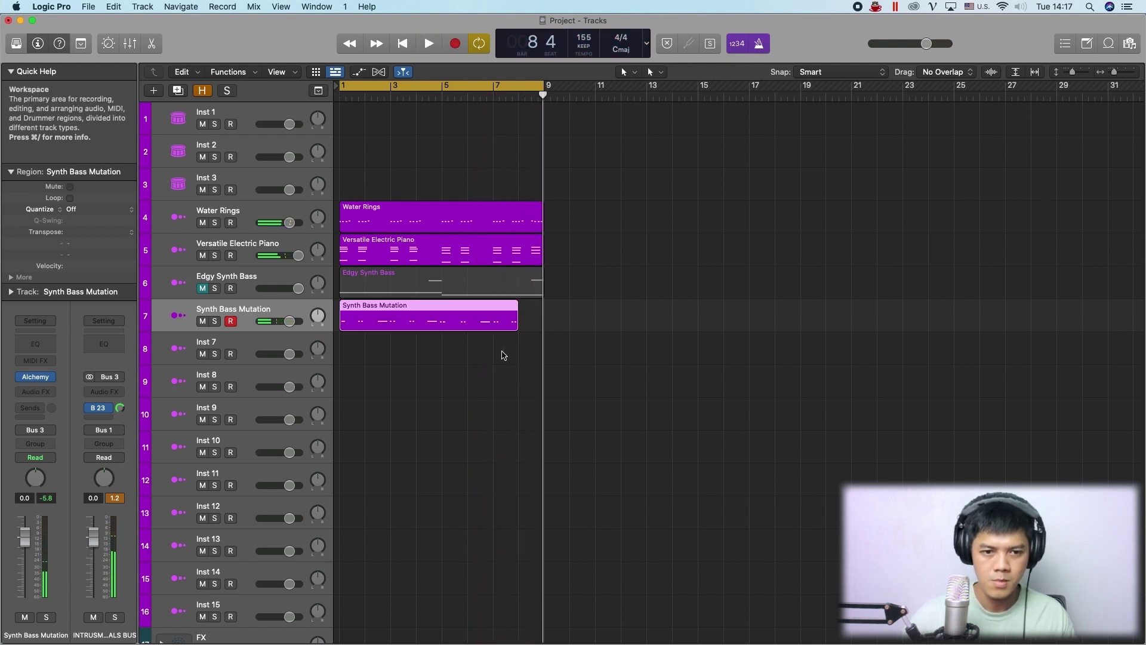
Open the recorded Synth Bass Mutation region for note editing, select all its notes and play the part.
{"action": "double_click", "coordinate": [488, 320]}
{"action": "key", "text": "super+a"}
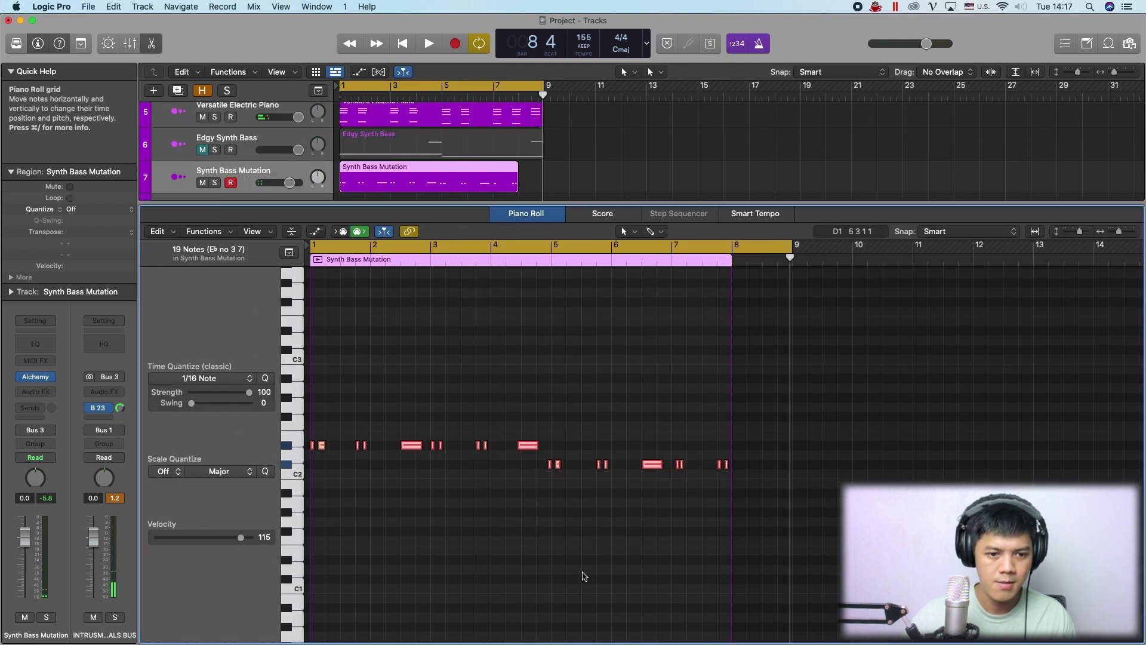
{"action": "key", "text": "space"}
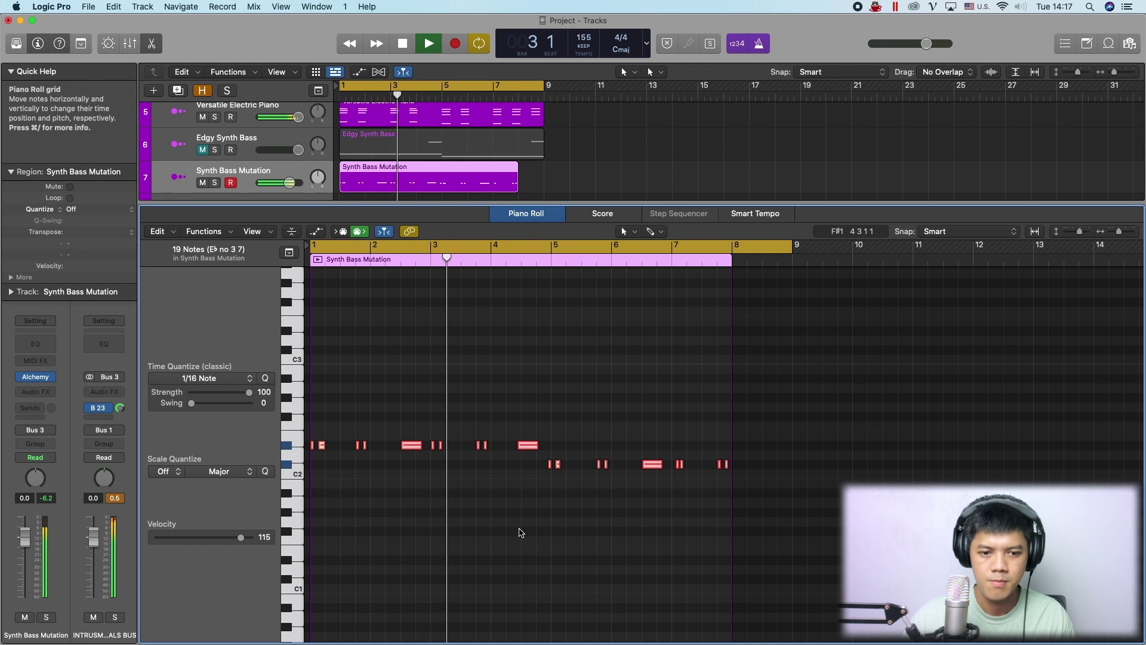
{"action": "left_click", "coordinate": [520, 531]}
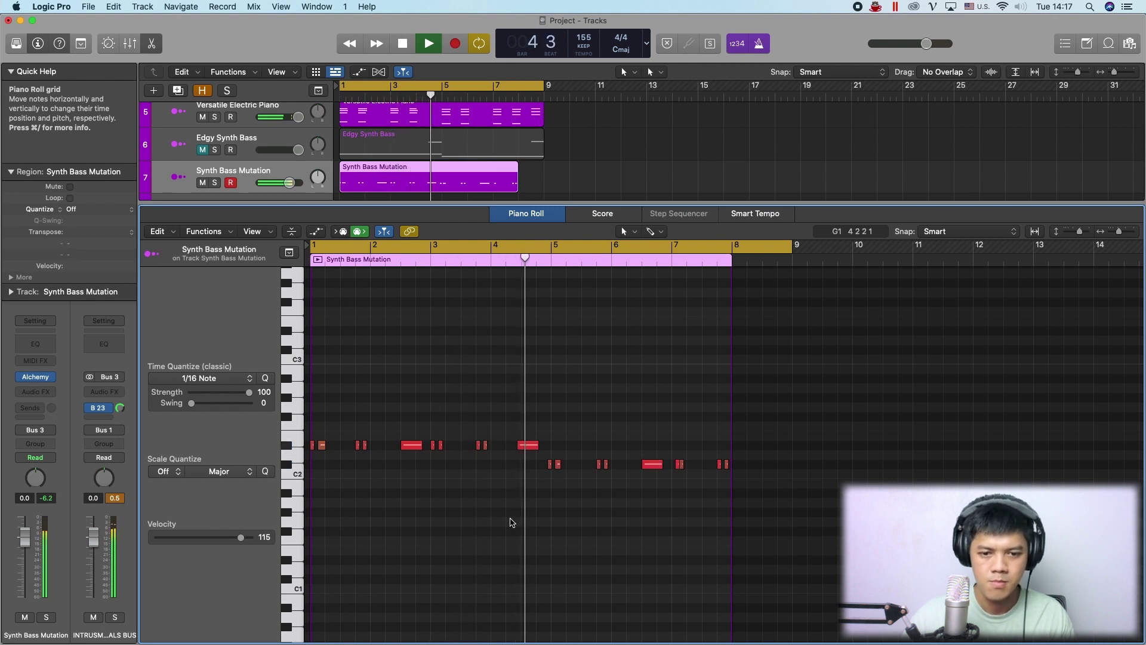
{"action": "key", "text": "space"}
Move bar 4's long D#2 note to 4 3 1 1, and lengthen bar 2's long note and the second notes of bars 1 and 3.
{"action": "left_click_drag", "start_coordinate": [527, 445], "coordinate": [532, 445]}
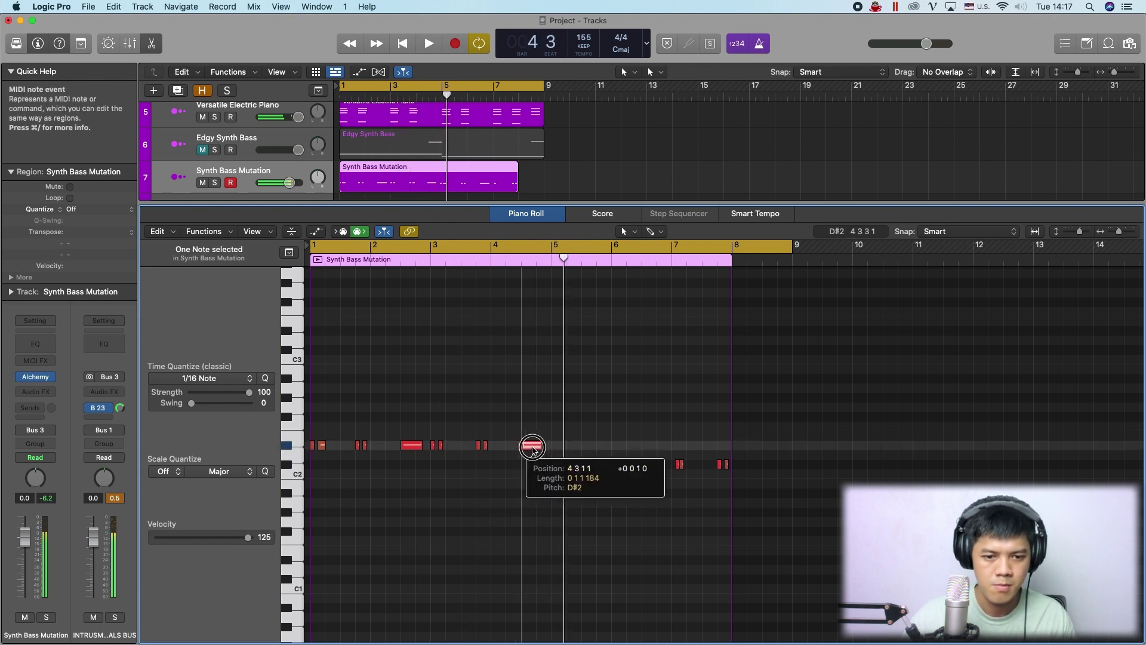
{"action": "left_click_drag", "start_coordinate": [422, 444], "coordinate": [449, 446]}
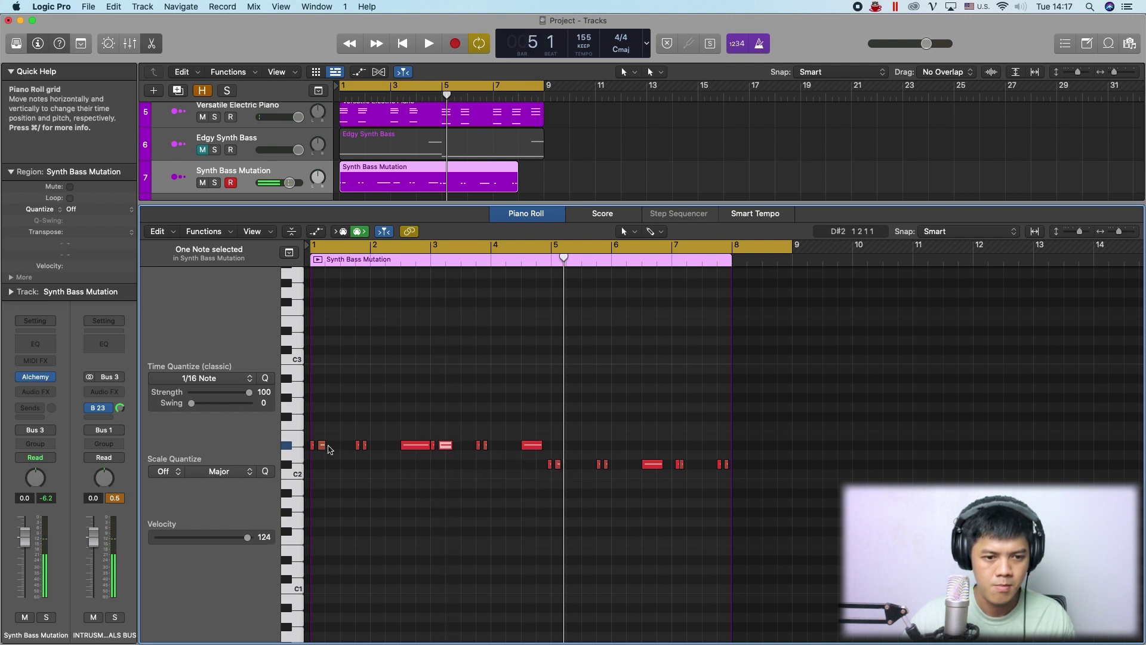
{"action": "left_click_drag", "start_coordinate": [325, 449], "coordinate": [332, 449]}
{"action": "key", "text": "space"}
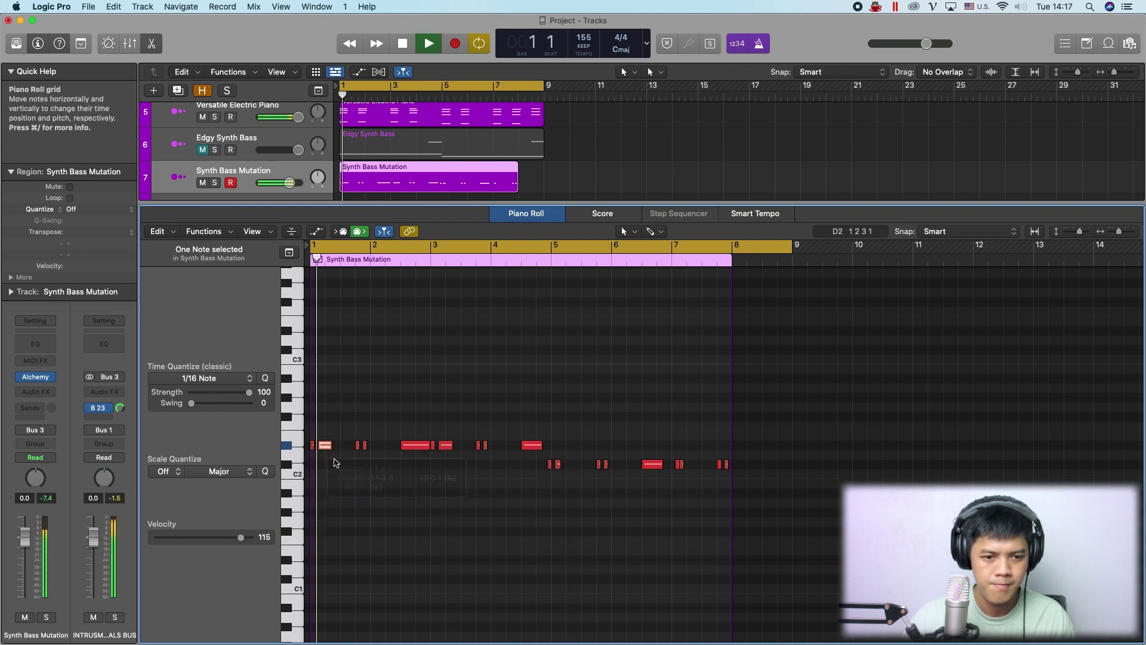
Lengthen the last short note of bar 1, shorten that bar's second note and play the result.
{"action": "key", "text": "space"}
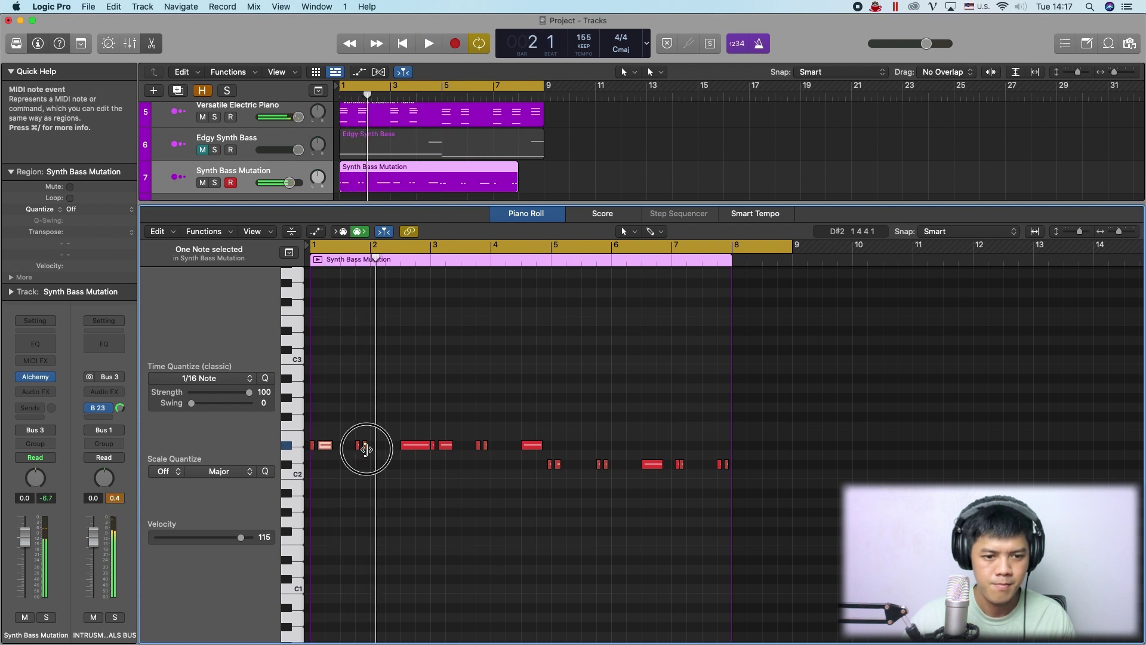
{"action": "left_click", "coordinate": [365, 444]}
{"action": "left_click_drag", "start_coordinate": [326, 448], "coordinate": [321, 448]}
{"action": "key", "text": "space"}
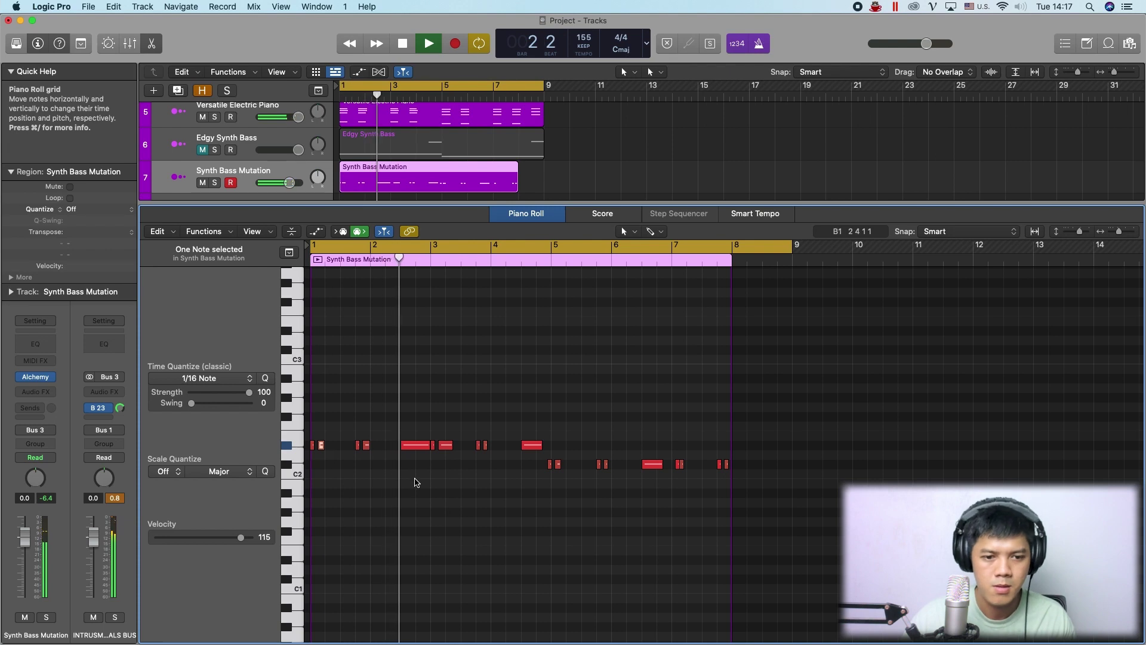
{"action": "key", "text": "space"}
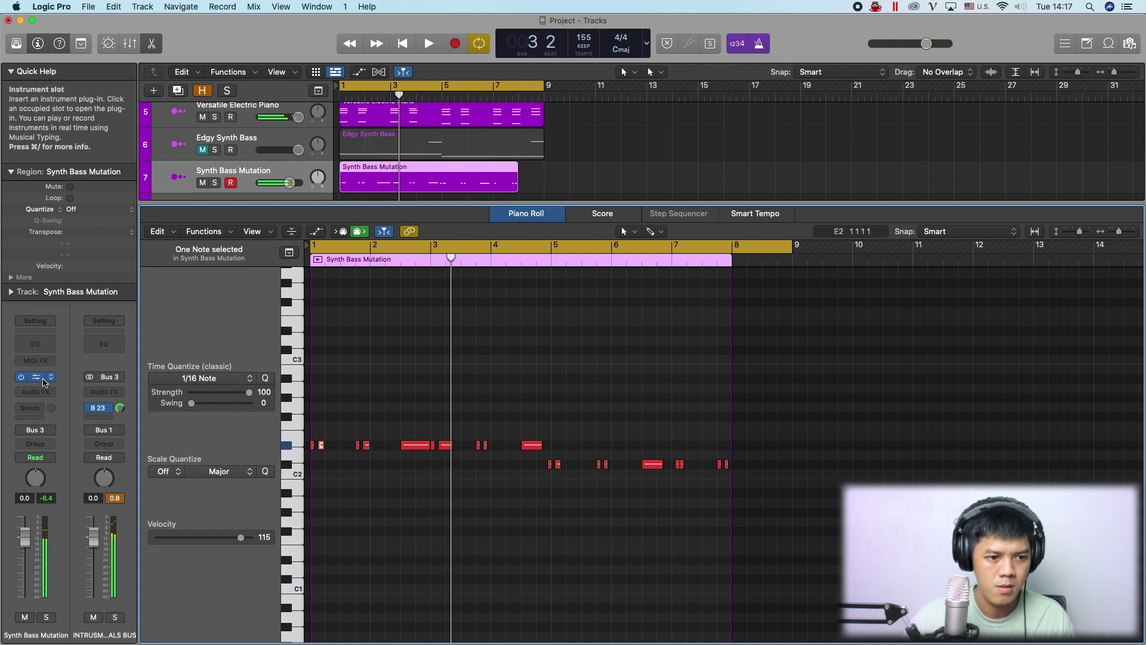
Reopen Alchemy on the bass track, audition the Sinister Bass preset and switch to Slow Nasty Rise.
{"action": "left_click", "coordinate": [35, 376]}
{"action": "left_click", "coordinate": [855, 358]}
{"action": "key", "text": "space"}
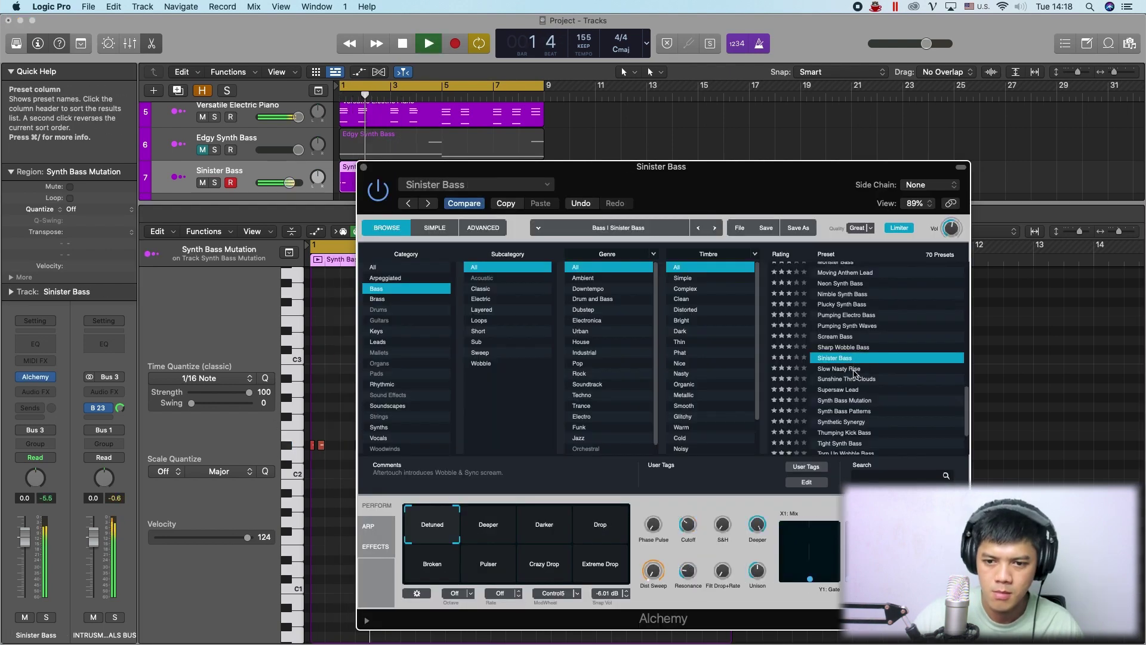
{"action": "left_click", "coordinate": [855, 368]}
{"action": "key", "text": "space"}
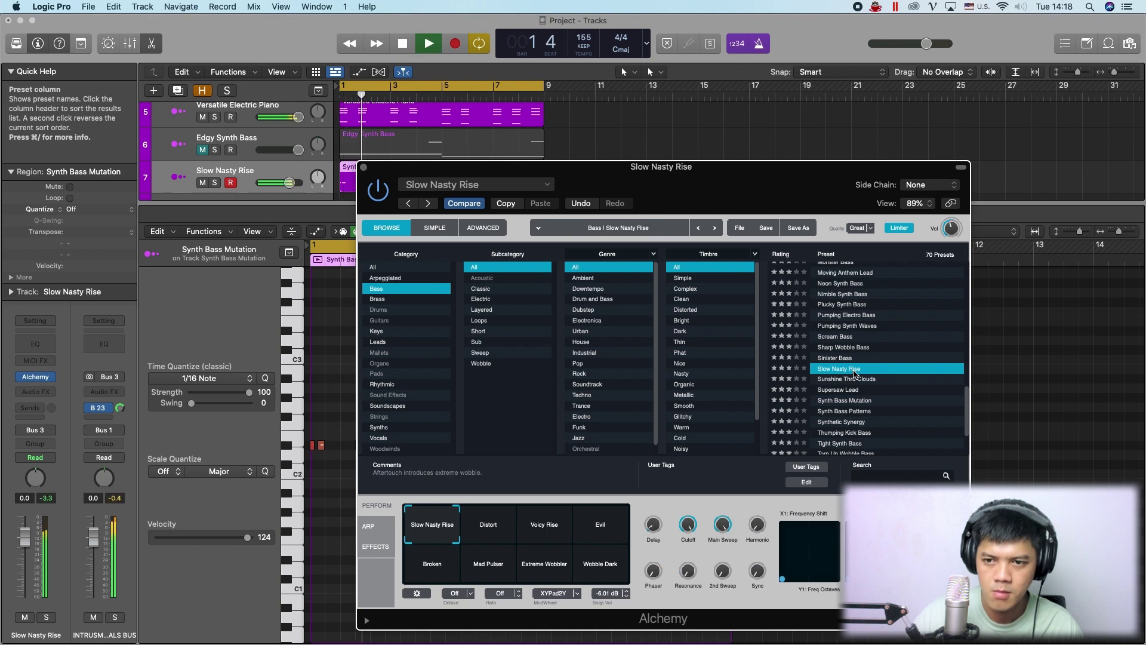
Check the Slow Nasty Rise preset's effects chain and return to its performance controls.
{"action": "key", "text": "super+w"}
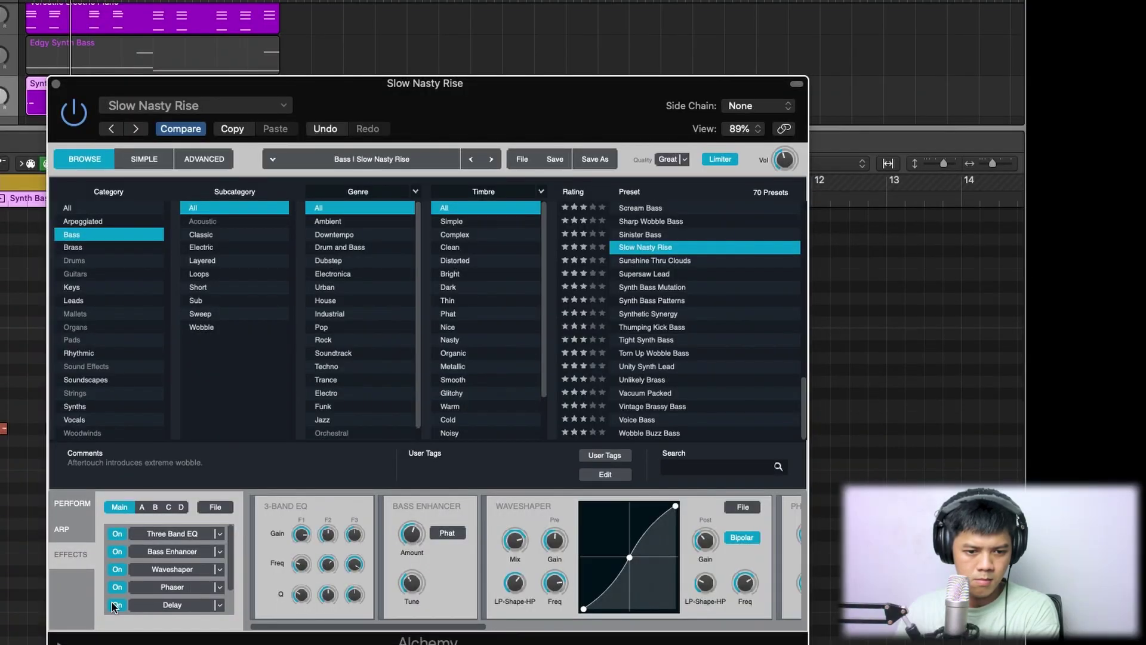
{"action": "scroll", "coordinate": [159, 588], "scroll_direction": "down", "scroll_amount": 1}
{"action": "left_click", "coordinate": [72, 503]}
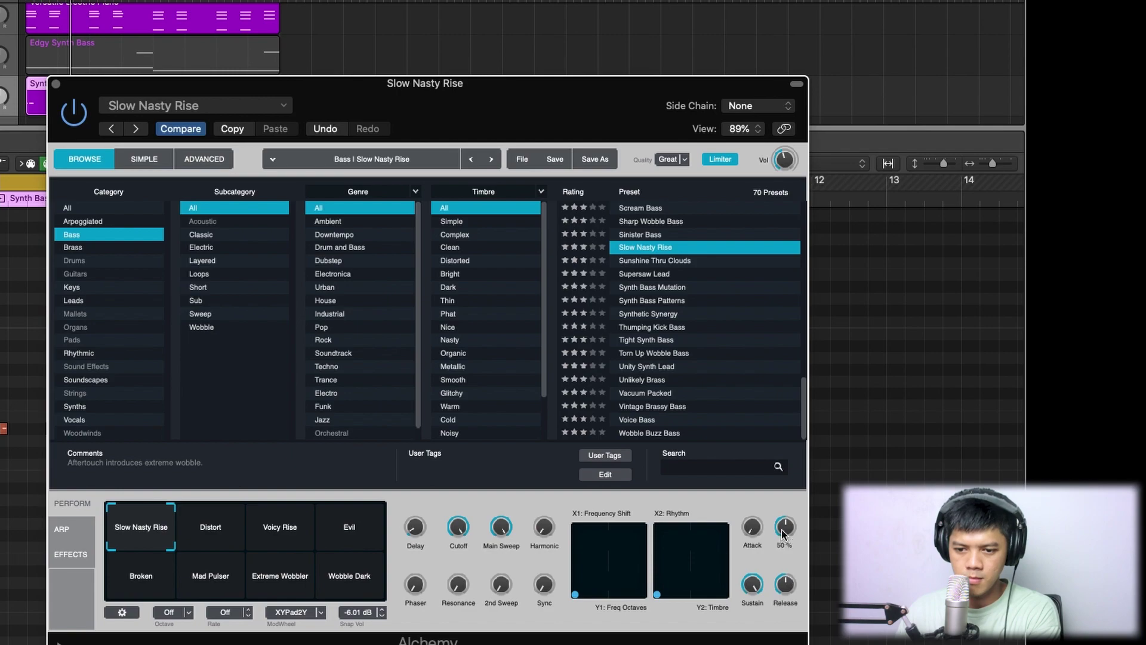
Delete the notes from bar 5 onward and copy the ten notes of bars 1–4 to bar 5, lowered to C#2.
{"action": "left_click_drag", "start_coordinate": [543, 461], "coordinate": [819, 501]}
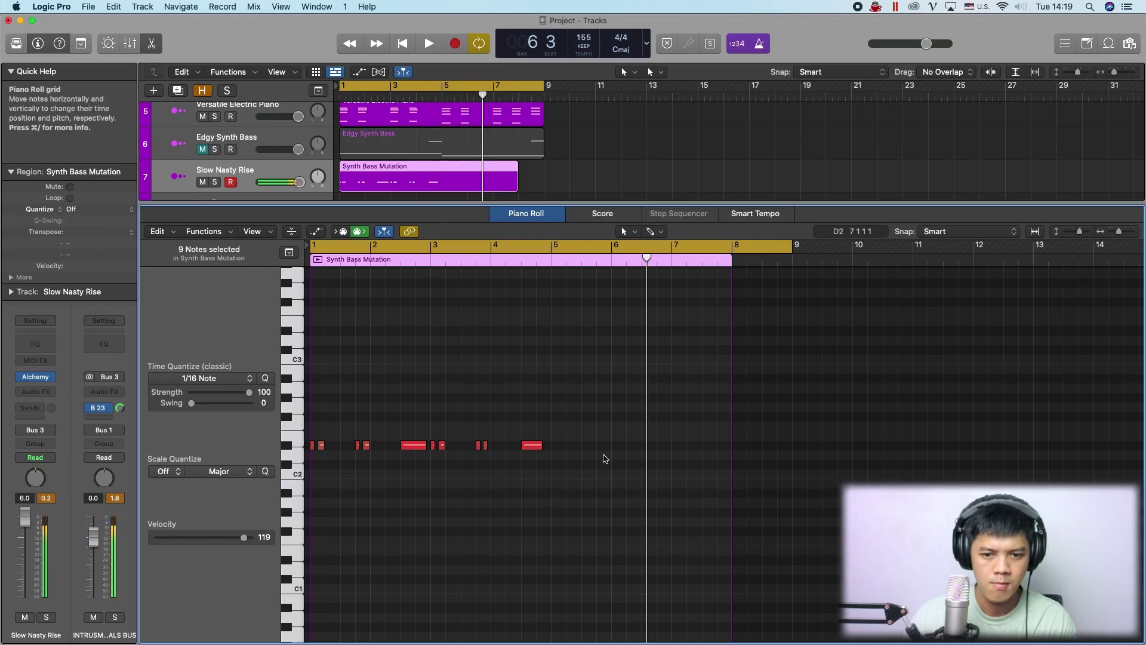
{"action": "key", "text": "space"}
{"action": "left_click_drag", "start_coordinate": [573, 394], "coordinate": [301, 501]}
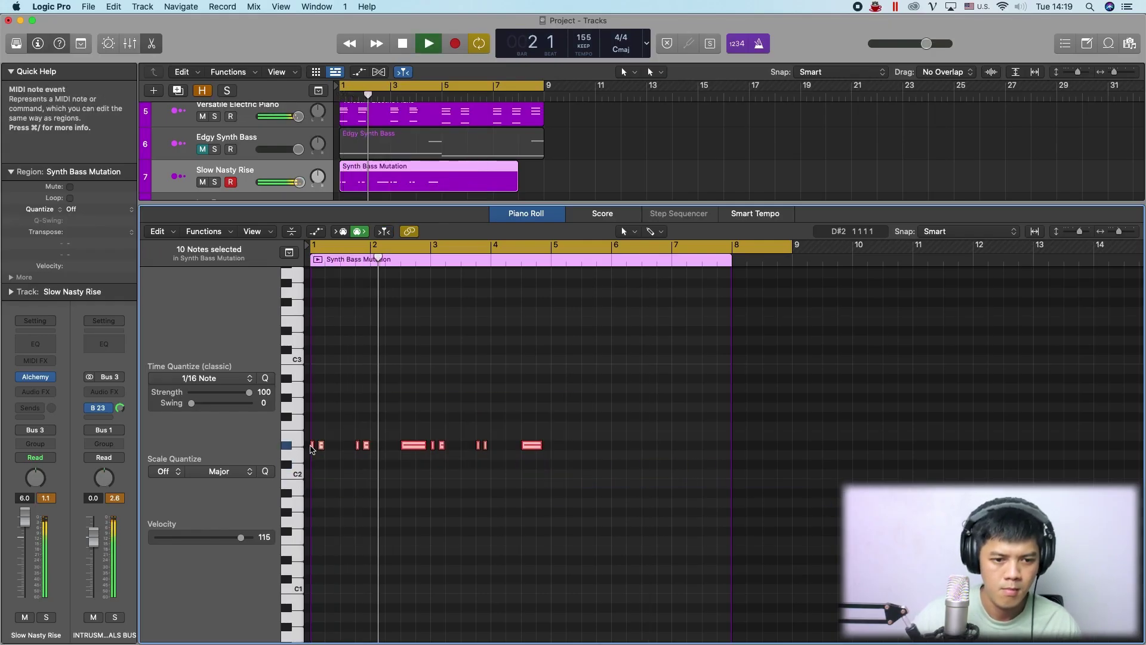
{"action": "left_click_drag", "start_coordinate": [312, 447], "coordinate": [559, 474]}
{"action": "left_click", "coordinate": [563, 494]}
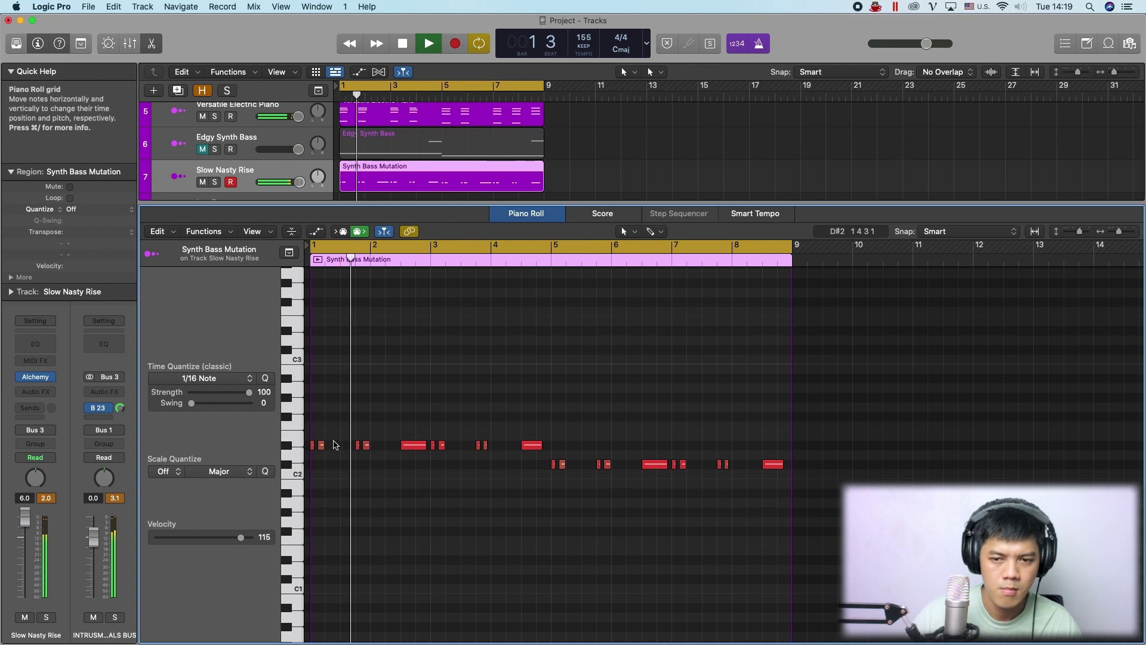
Briefly view the Slow Nasty Rise track's Alchemy settings, close them and insert a Bitcrusher distortion effect on the track.
{"action": "left_click", "coordinate": [40, 377]}
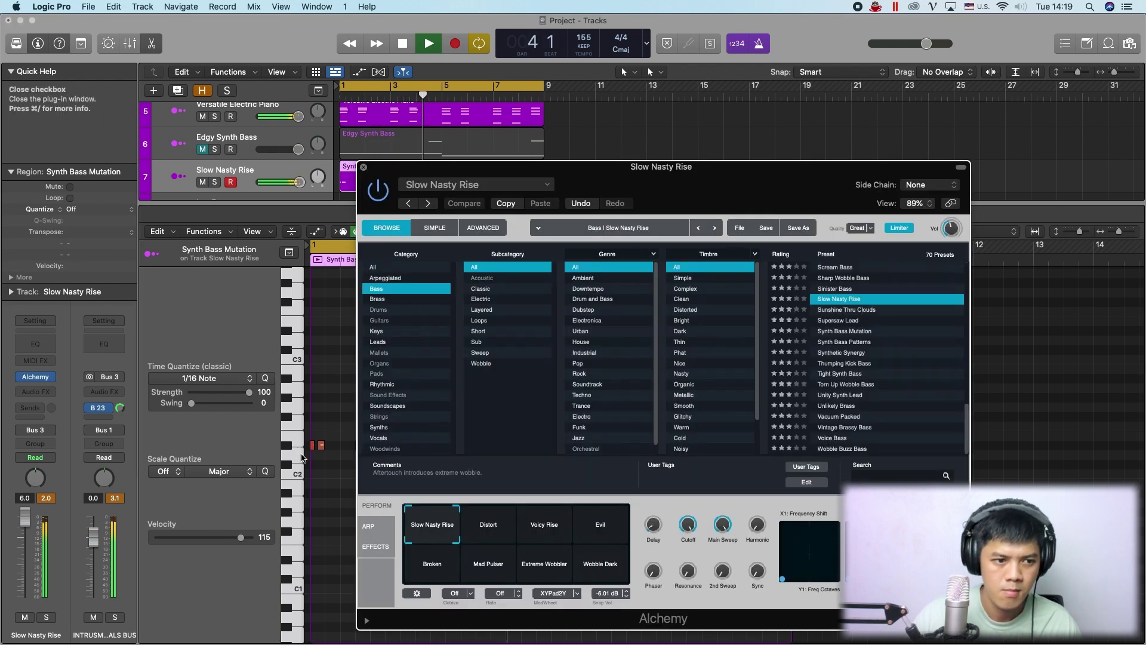
{"action": "left_click", "coordinate": [363, 167]}
{"action": "left_click", "coordinate": [28, 376]}
{"action": "mouse_move", "coordinate": [72, 496]}
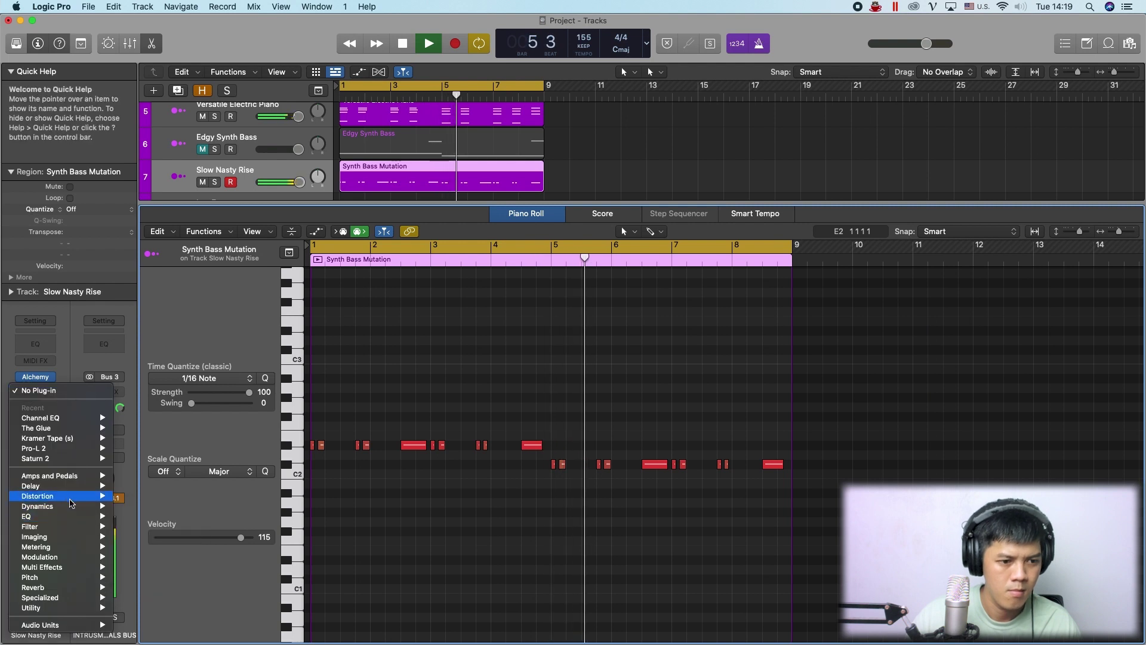
{"action": "mouse_move", "coordinate": [167, 496]}
{"action": "left_click", "coordinate": [258, 497]}
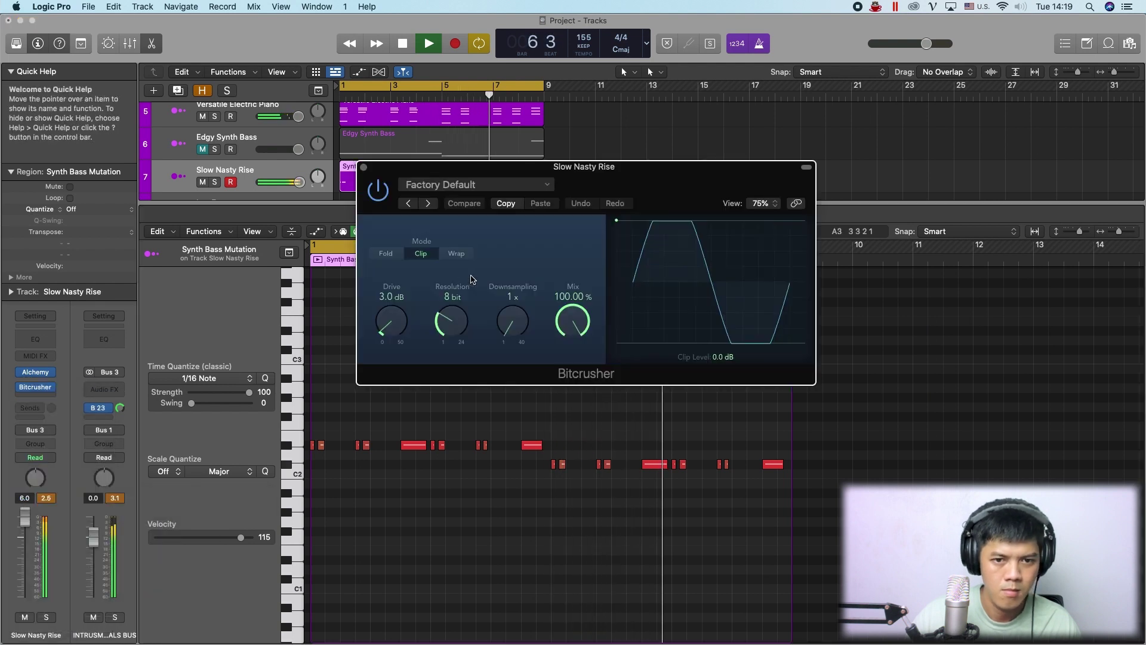
Step through the Bitcrusher presets during playback to 16 Bit 10 X.
{"action": "left_click", "coordinate": [429, 203]}
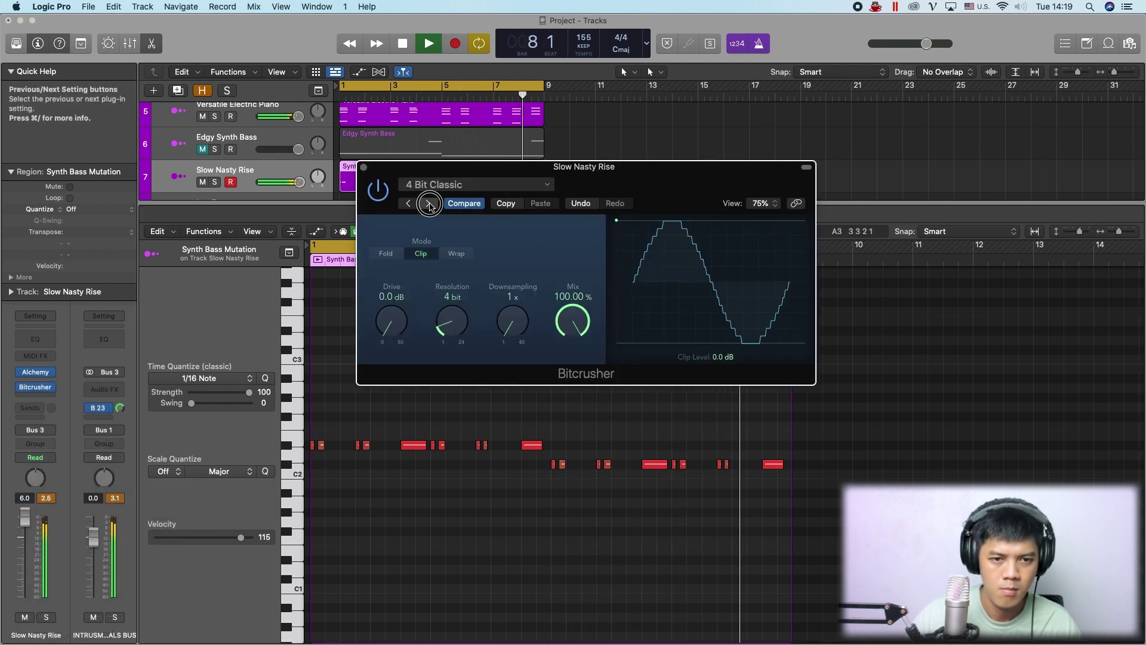
{"action": "left_click", "coordinate": [429, 204]}
{"action": "left_click", "coordinate": [429, 203]}
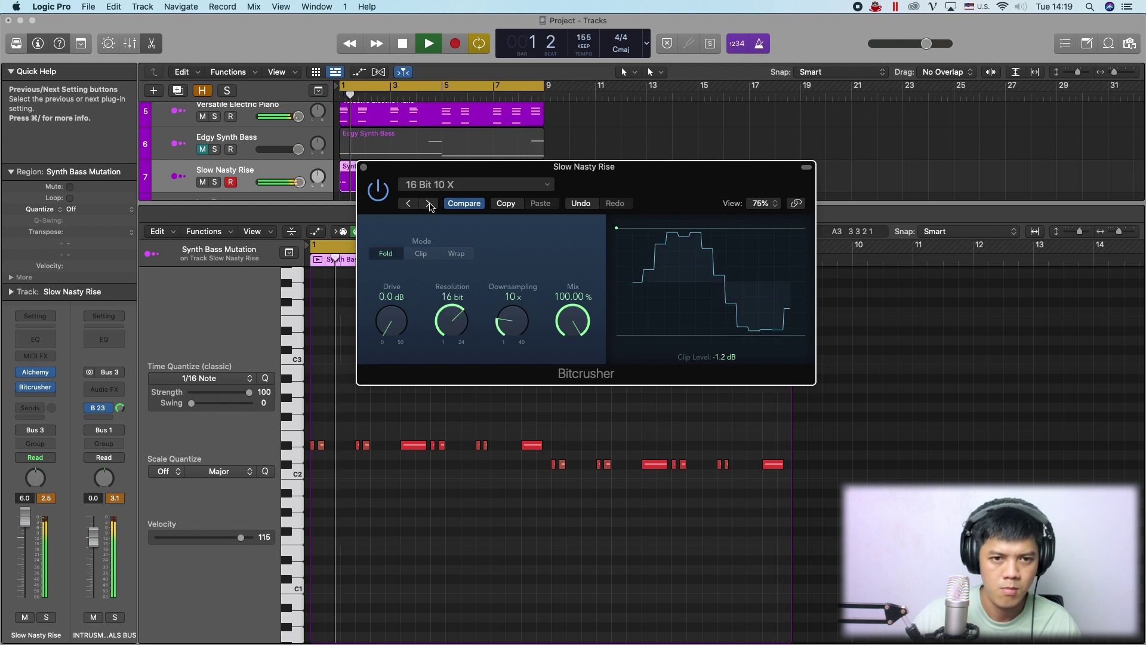
Close the Bitcrusher, look over the Slow Nasty Rise preset in Alchemy, close the editors and stop playback.
{"action": "mouse_move", "coordinate": [54, 388]}
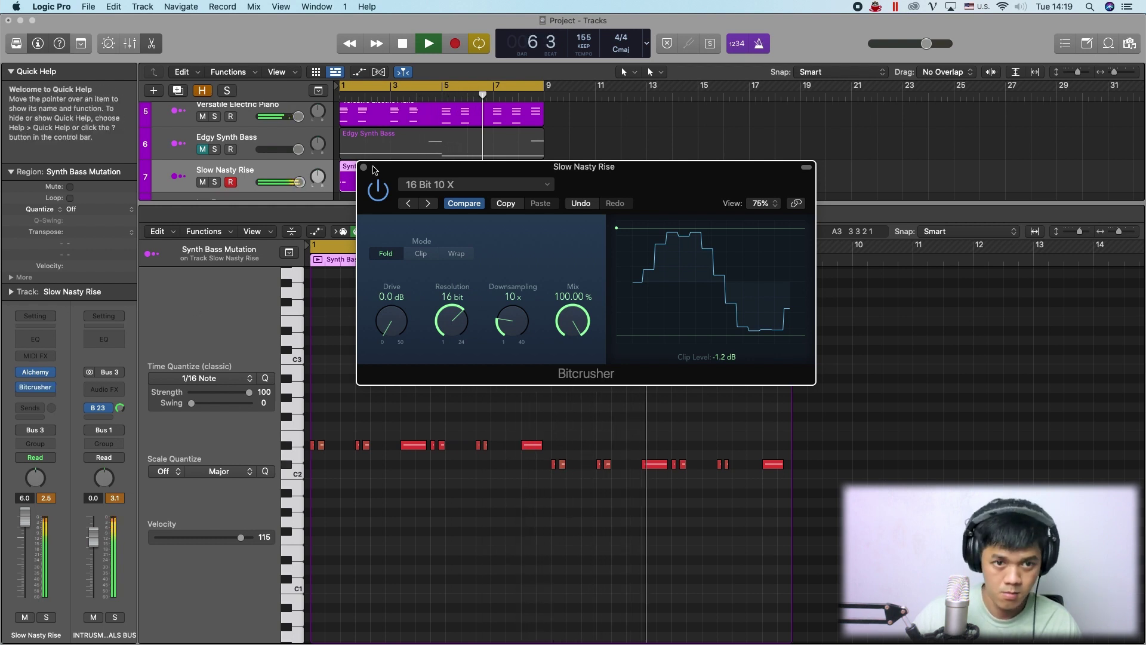
{"action": "left_click", "coordinate": [35, 387]}
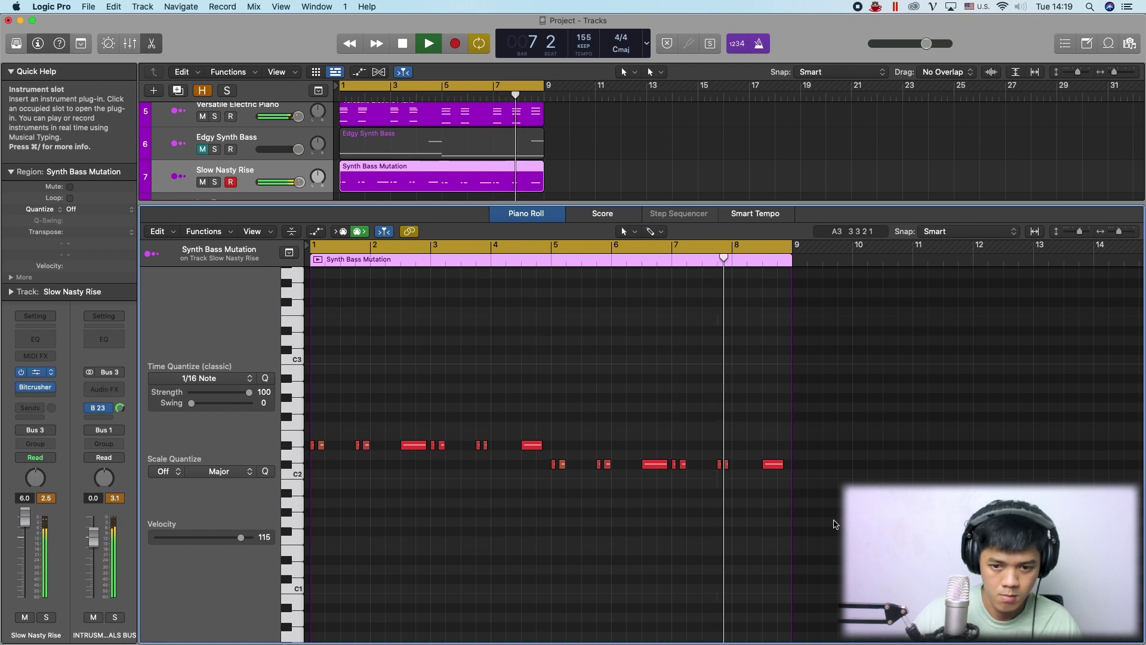
{"action": "left_click", "coordinate": [19, 373]}
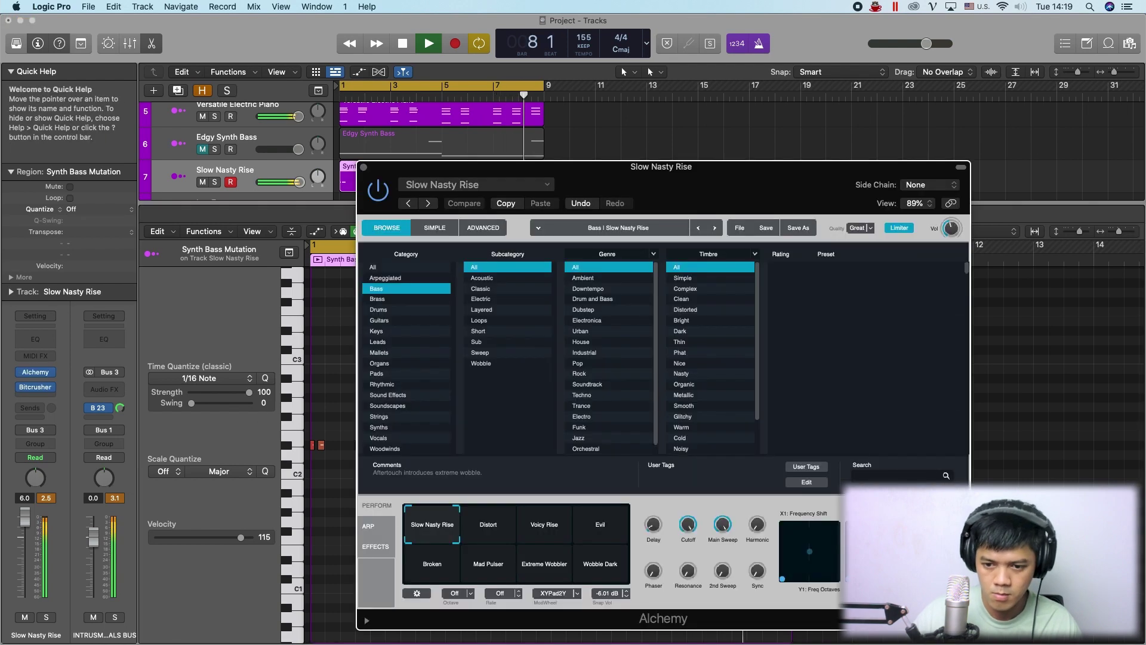
{"action": "left_click", "coordinate": [363, 170]}
{"action": "key", "text": "e"}
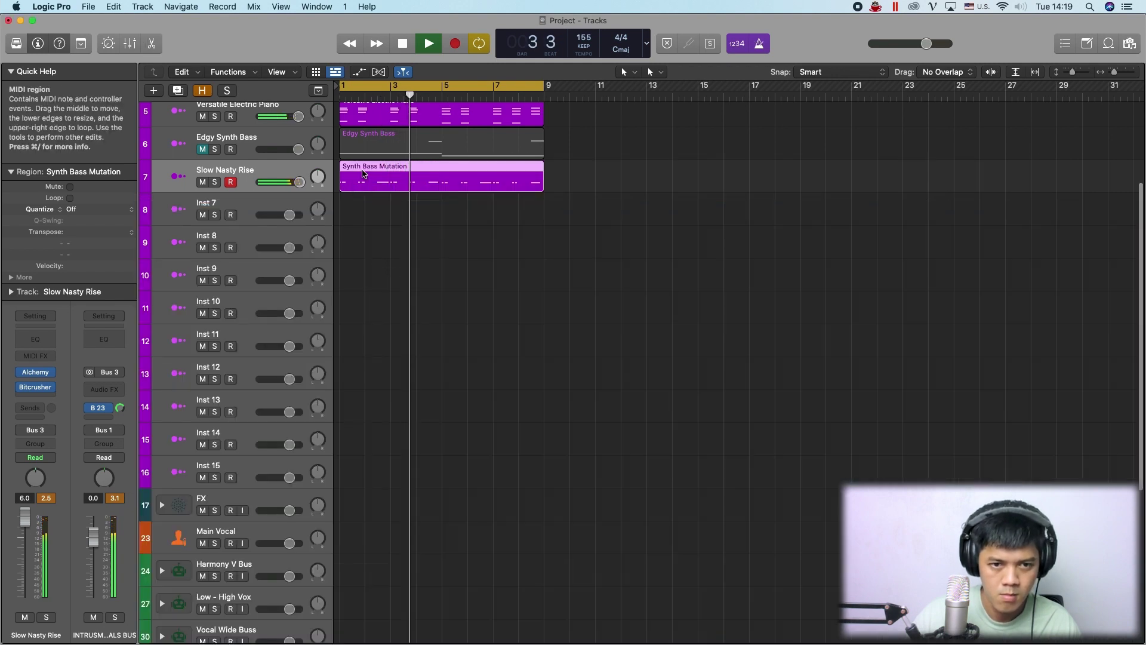
{"action": "key", "text": "space"}
{"action": "left_click", "coordinate": [322, 190]}
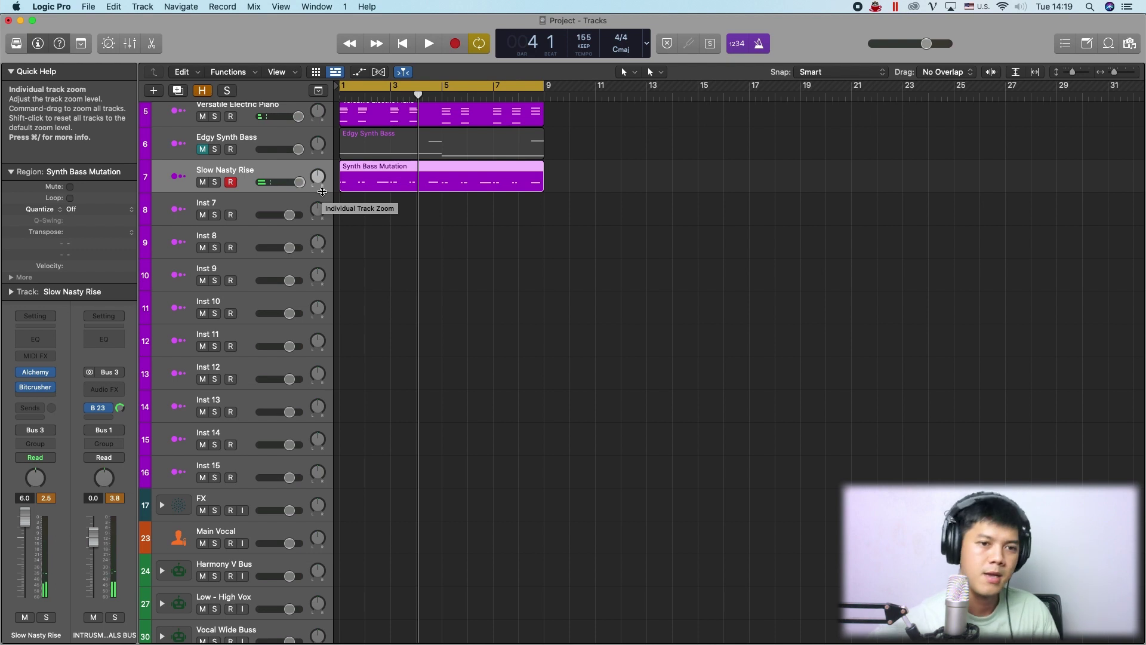
Add a short copy of the long D#2 note in bar 2 one octave higher at D#3 in the Synth Bass Mutation region.
{"action": "key", "text": "p"}
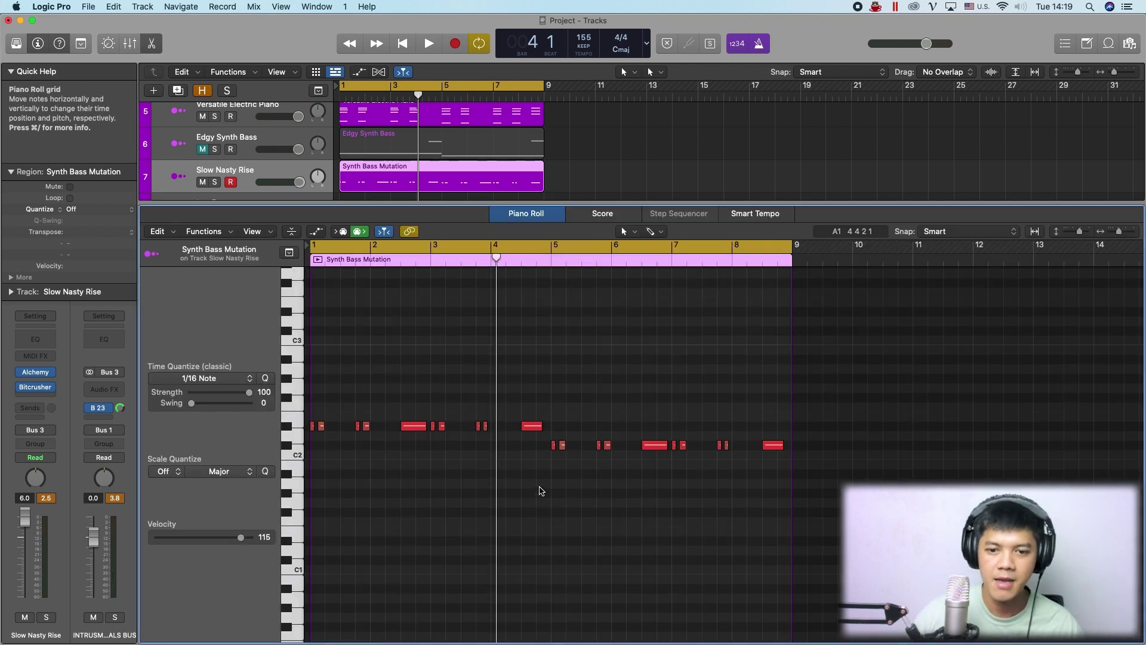
{"action": "scroll", "coordinate": [418, 408], "scroll_direction": "up", "scroll_amount": 5}
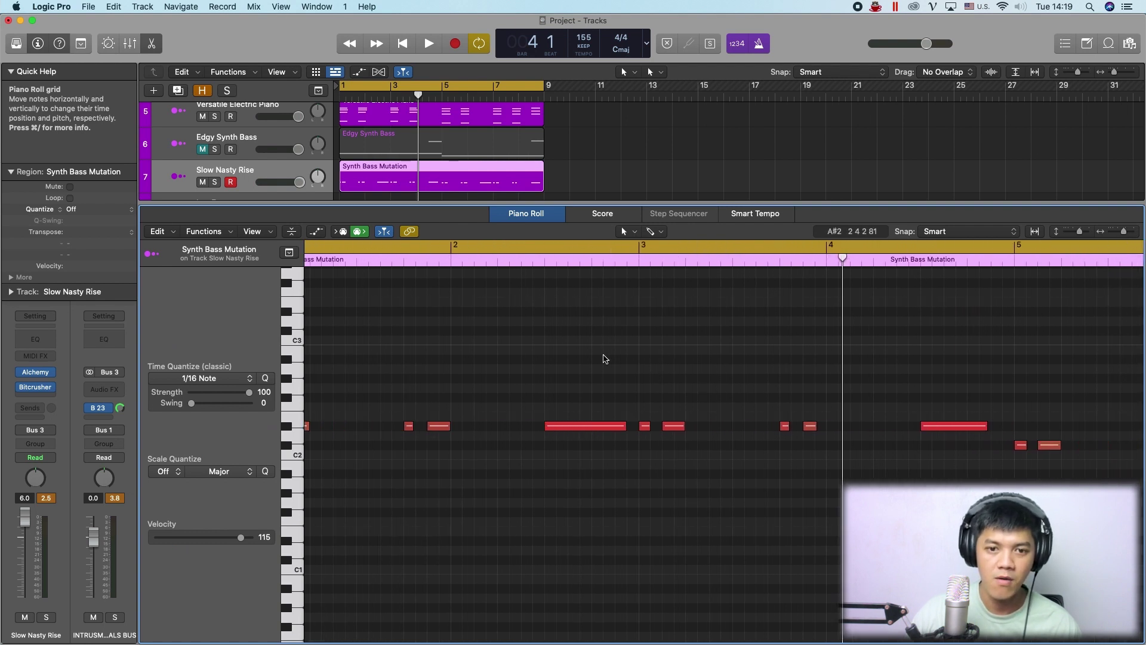
{"action": "scroll", "coordinate": [597, 356], "scroll_direction": "up", "scroll_amount": 3}
{"action": "left_click", "coordinate": [582, 462]}
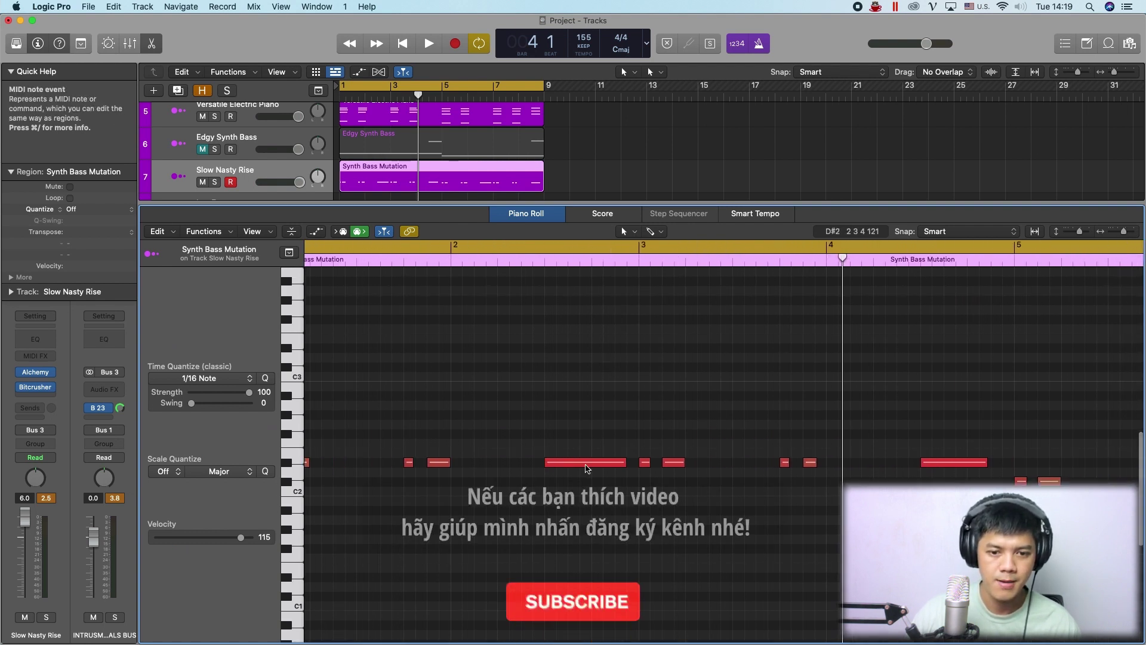
{"action": "scroll", "coordinate": [611, 356], "scroll_direction": "up", "scroll_amount": 3}
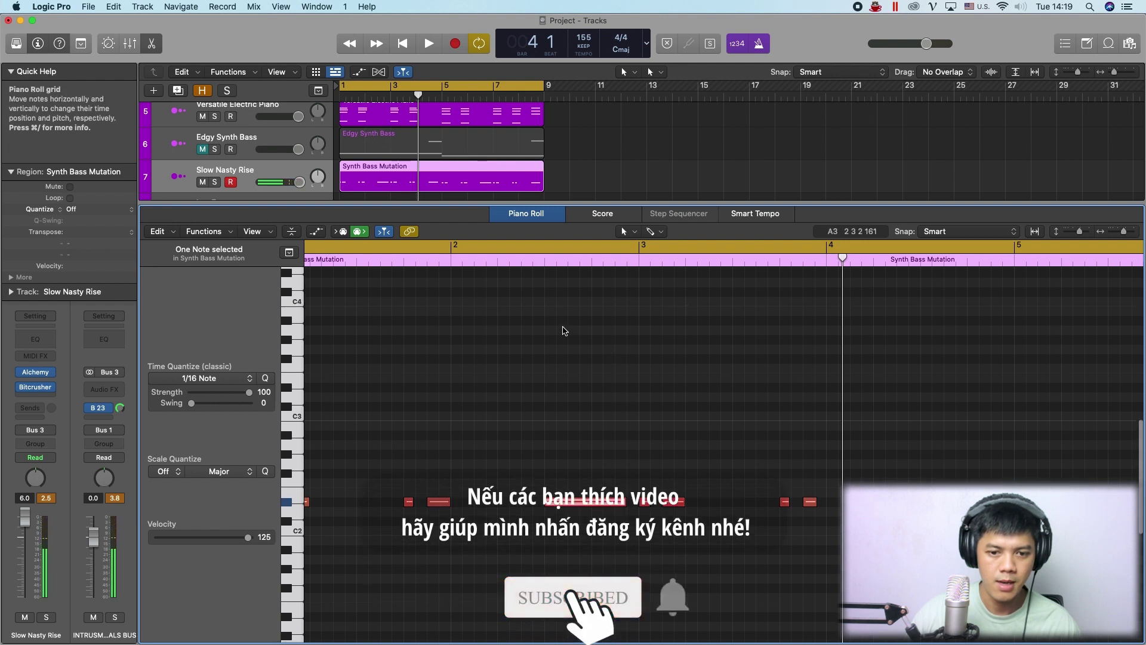
{"action": "left_click_drag", "start_coordinate": [561, 502], "coordinate": [570, 393]}
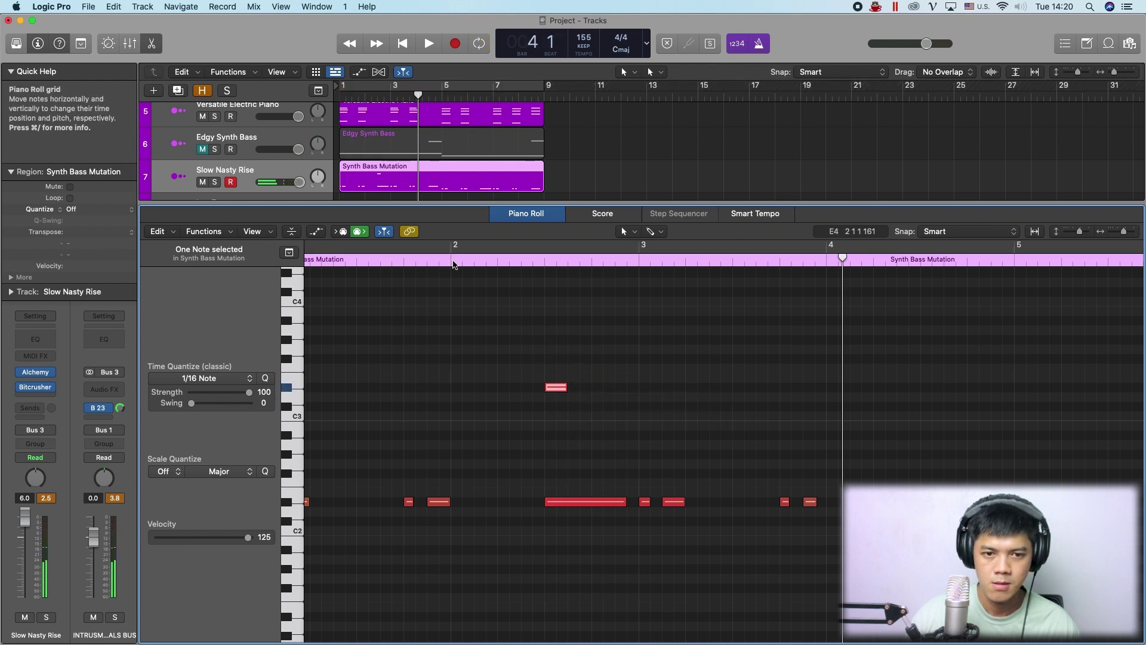
Play the Synth Bass Mutation region from bar 2 and again from an earlier point to audition the added high note.
{"action": "left_click", "coordinate": [451, 264]}
{"action": "key", "text": "space"}
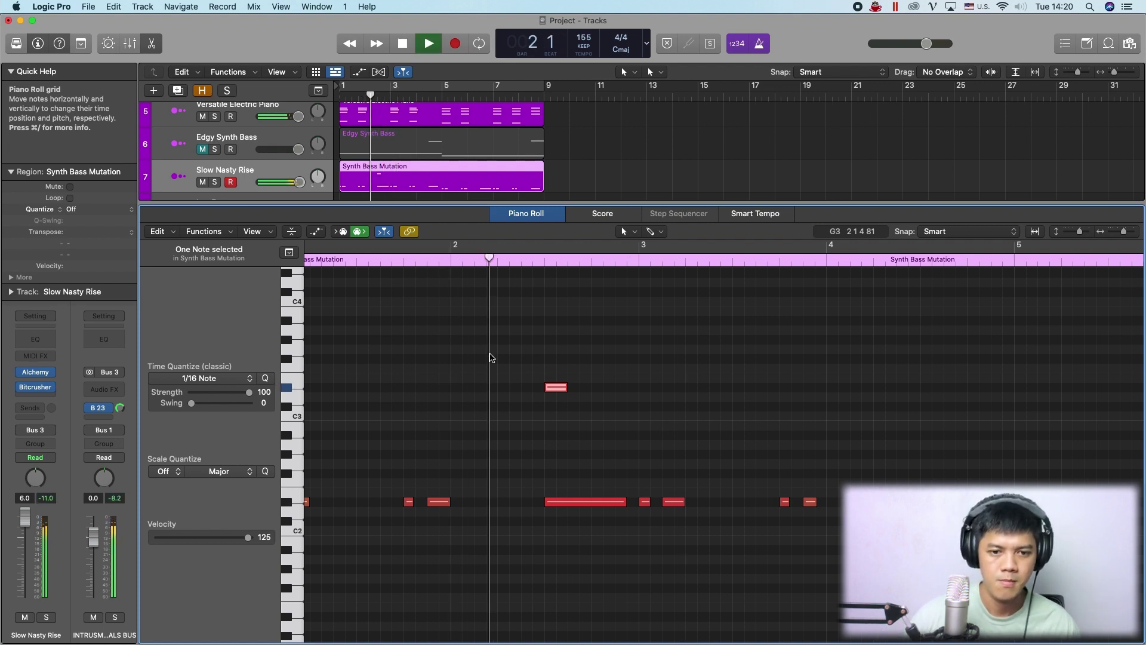
{"action": "key", "text": "super+Left"}
{"action": "key", "text": "space"}
{"action": "left_click", "coordinate": [316, 260]}
{"action": "key", "text": "space"}
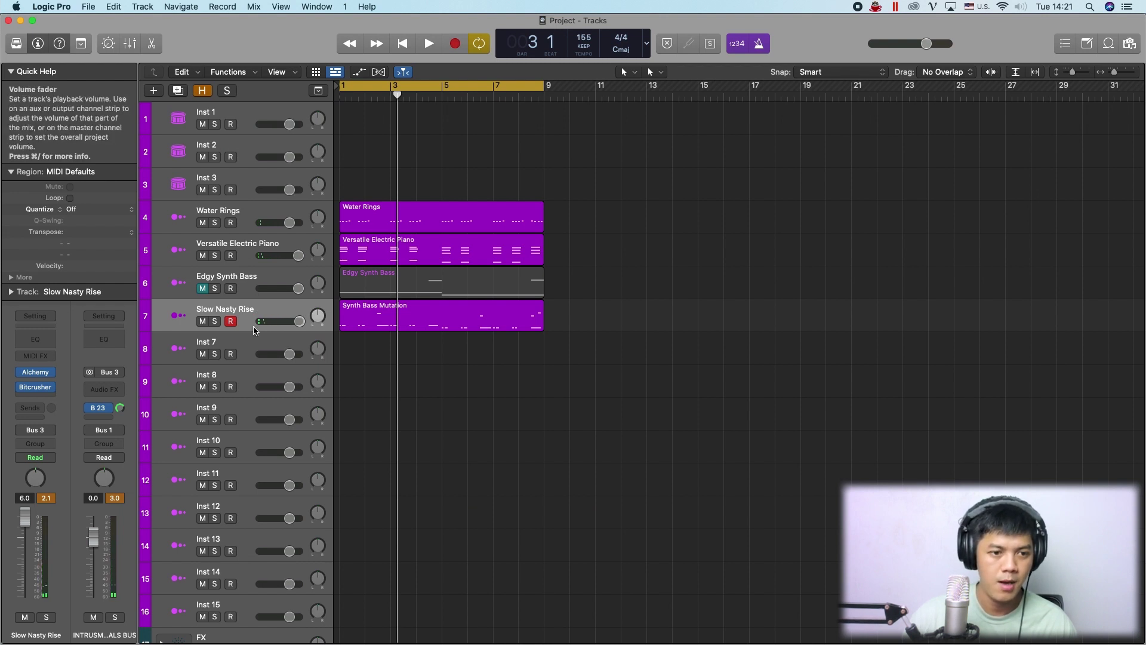
Duplicate the Slow Nasty Rise track with the Future Wobble Bass preset and a copy of the Synth Bass Mutation region.
{"action": "key", "text": "super+d"}
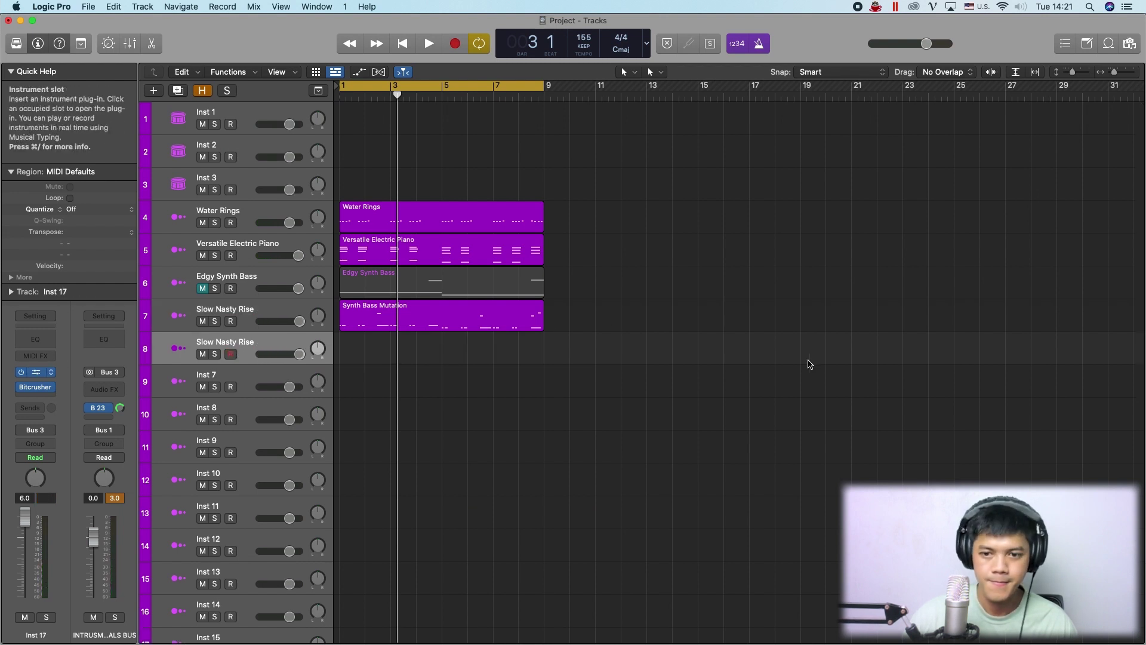
{"action": "key", "text": "v"}
{"action": "scroll", "coordinate": [884, 358], "scroll_direction": "down", "scroll_amount": 3}
{"action": "left_click", "coordinate": [844, 338]}
{"action": "key", "text": "space"}
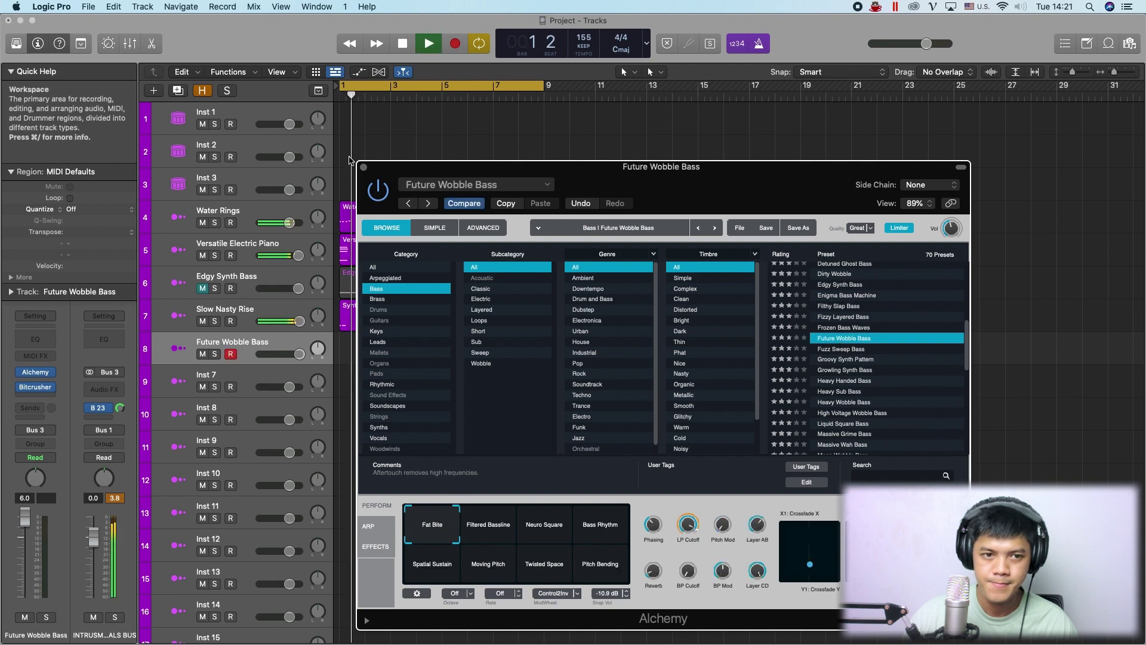
{"action": "key", "text": "v"}
{"action": "left_click_drag", "start_coordinate": [388, 317], "coordinate": [388, 349]}
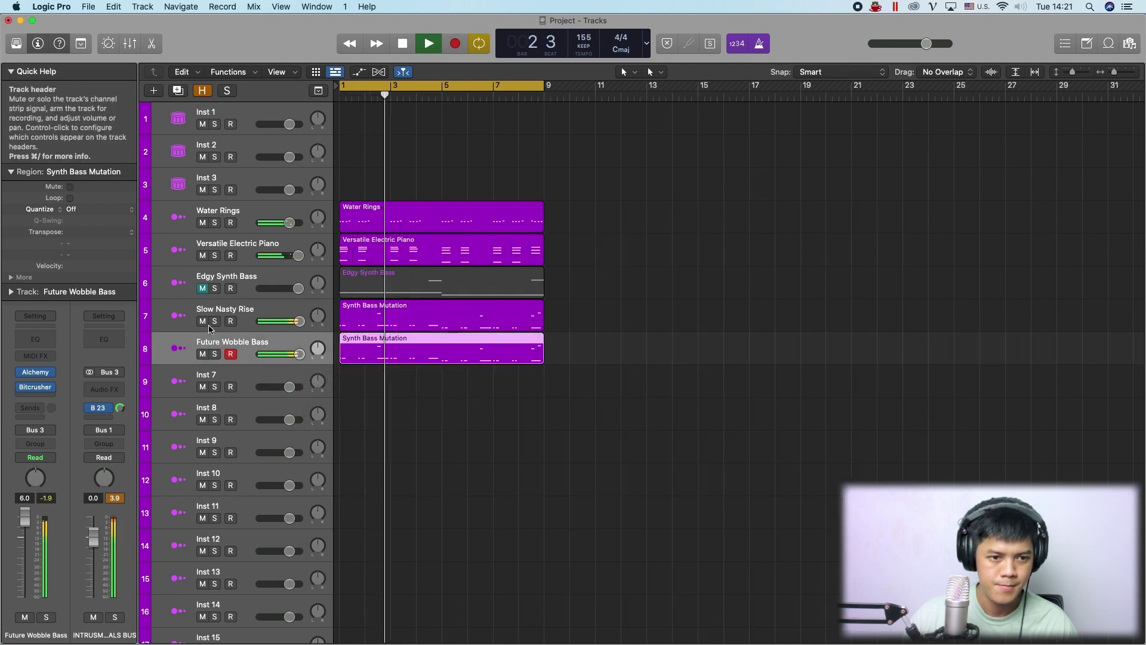
Mute Slow Nasty Rise and audition Alchemy bass presets on the duplicate track, from Voice Bass and Unity Synth Lead to Tight Synth Bass.
{"action": "key", "text": "v"}
{"action": "key", "text": "Down"}
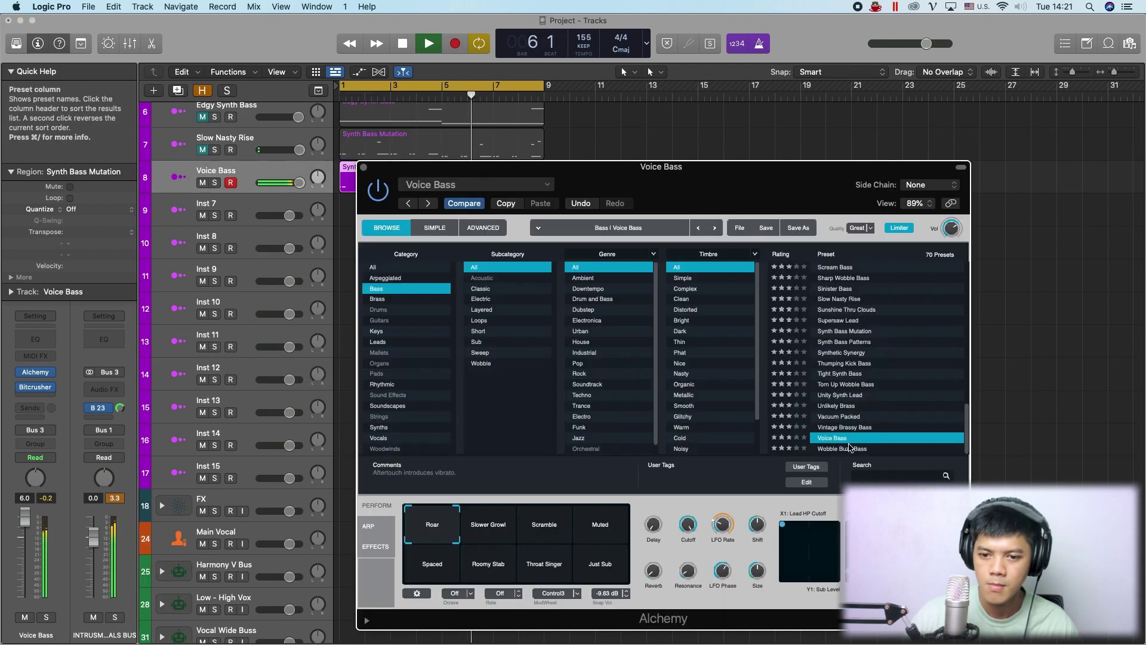
{"action": "left_click", "coordinate": [849, 448]}
{"action": "left_click", "coordinate": [866, 394]}
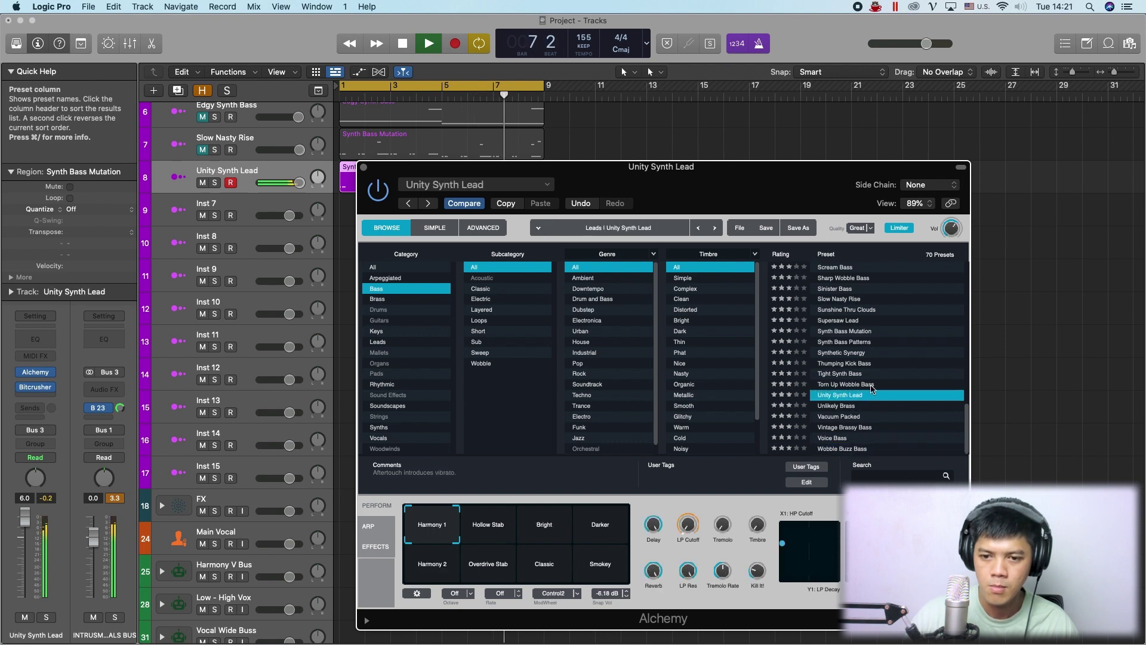
{"action": "left_click", "coordinate": [871, 385]}
{"action": "left_click", "coordinate": [860, 372]}
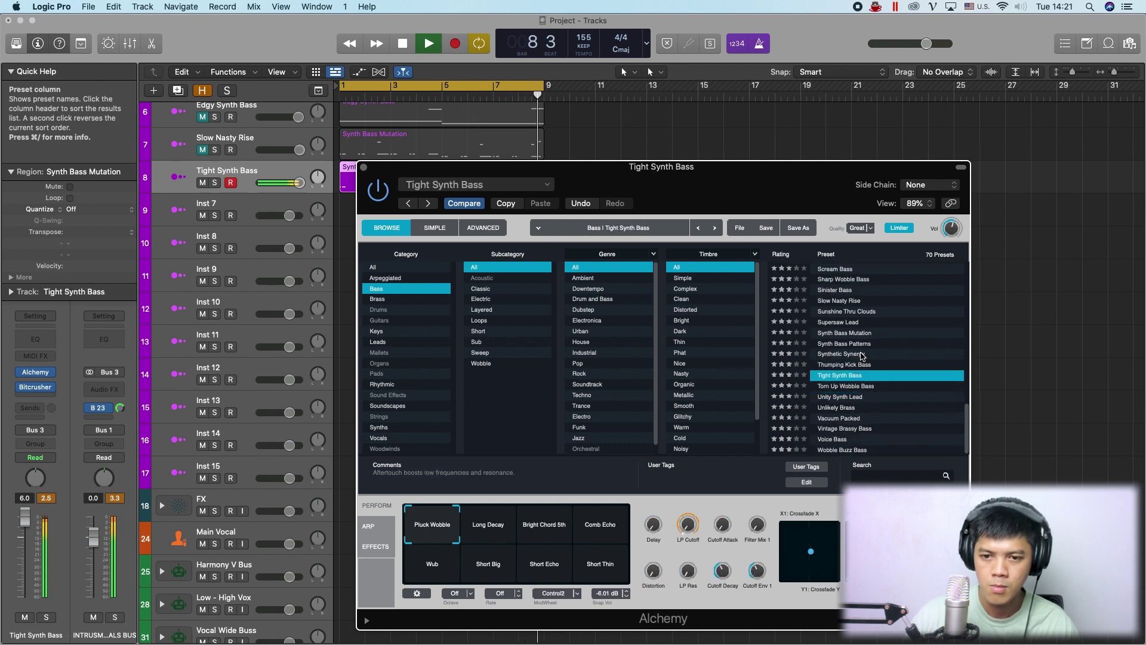
Audition more bass presets, including Monster Bass, Mighty Wobble Bass and Fizzy Layered Bass, and choose Deep Sub Bass for the duplicate track.
{"action": "scroll", "coordinate": [862, 355], "scroll_direction": "up", "scroll_amount": 5}
{"action": "left_click", "coordinate": [854, 346]}
{"action": "scroll", "coordinate": [853, 358], "scroll_direction": "up", "scroll_amount": 2}
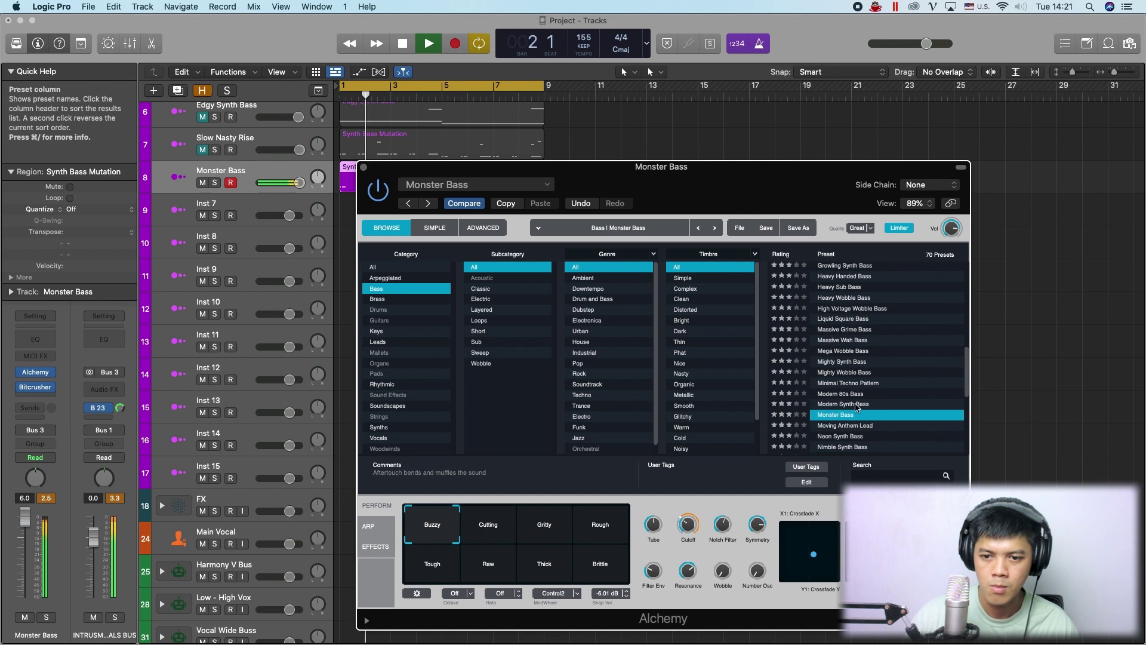
{"action": "left_click", "coordinate": [857, 404]}
{"action": "left_click", "coordinate": [865, 374]}
{"action": "scroll", "coordinate": [870, 371], "scroll_direction": "up", "scroll_amount": 2}
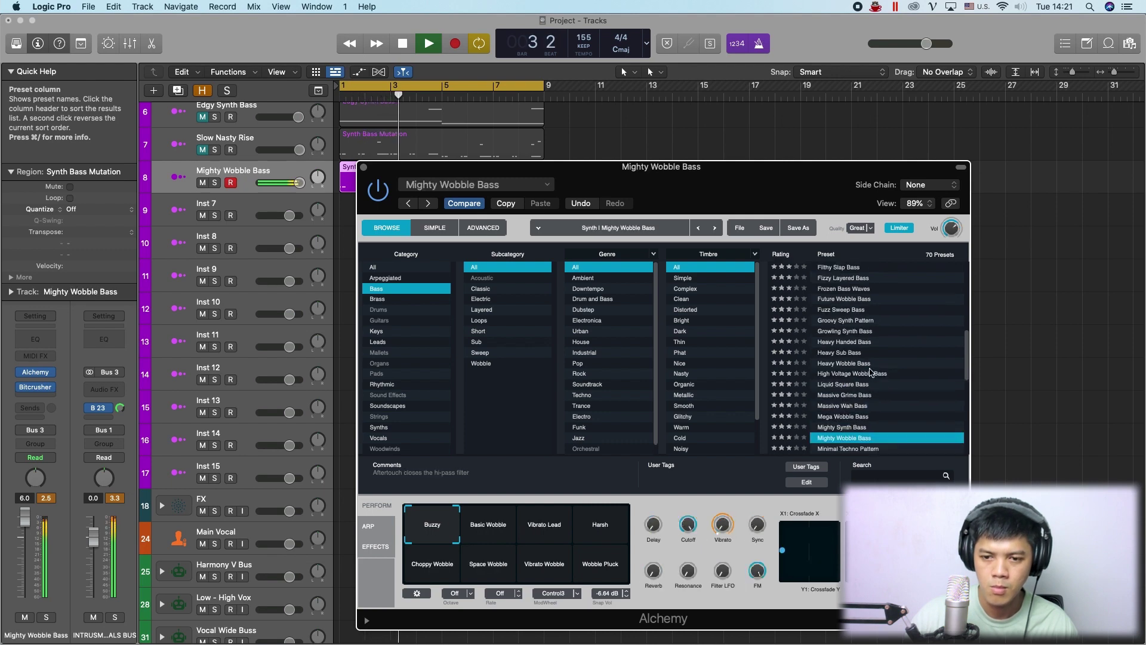
{"action": "left_click", "coordinate": [871, 373]}
{"action": "scroll", "coordinate": [866, 364], "scroll_direction": "up", "scroll_amount": 3}
{"action": "left_click", "coordinate": [861, 348]}
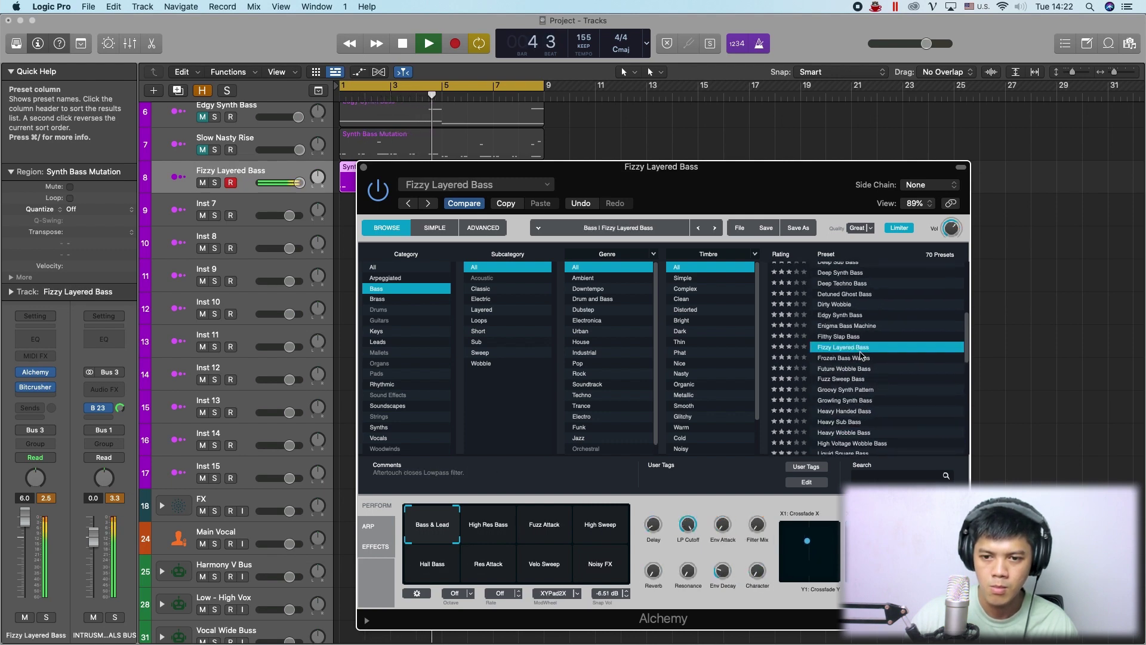
{"action": "left_click", "coordinate": [860, 329]}
{"action": "scroll", "coordinate": [857, 332], "scroll_direction": "up", "scroll_amount": 3}
{"action": "left_click", "coordinate": [855, 330]}
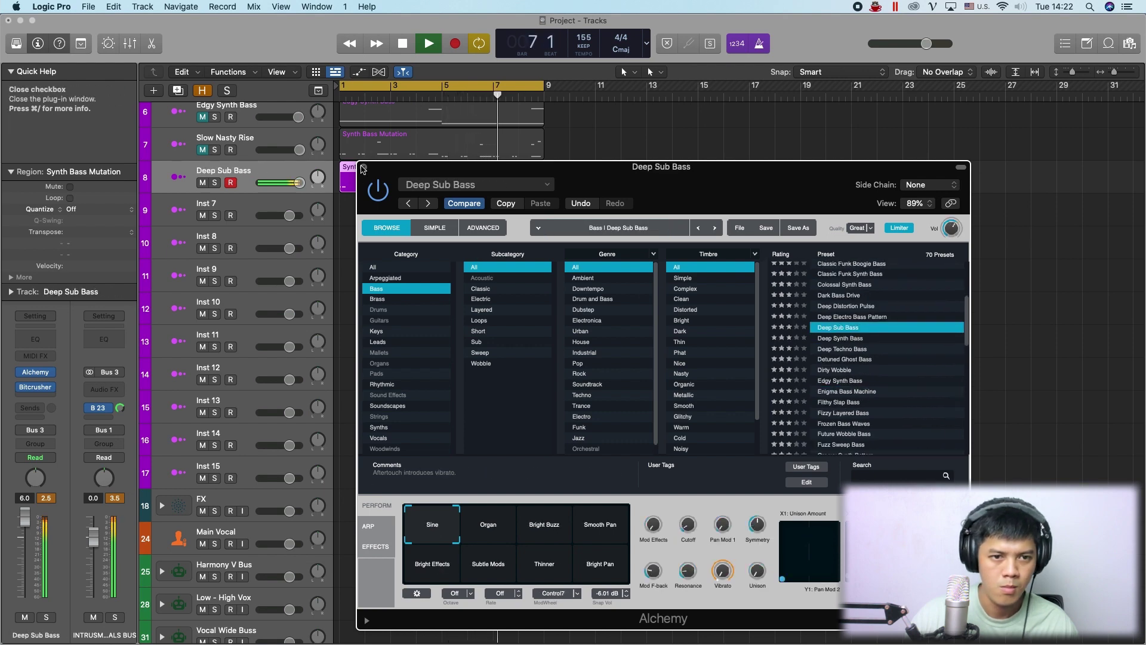
{"action": "left_click", "coordinate": [364, 167]}
Open the Deep Sub Bass region in the Piano Roll and try raising all its notes by an octave.
{"action": "double_click", "coordinate": [379, 178]}
{"action": "key", "text": "shift+alt+Up"}
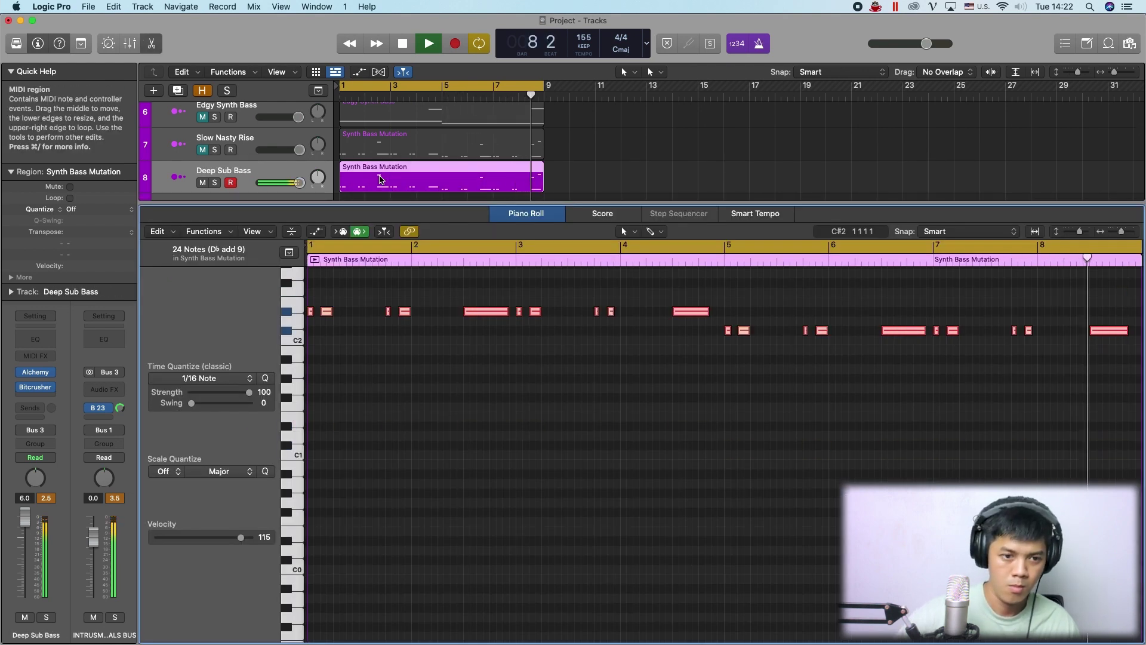
{"action": "key", "text": "e"}
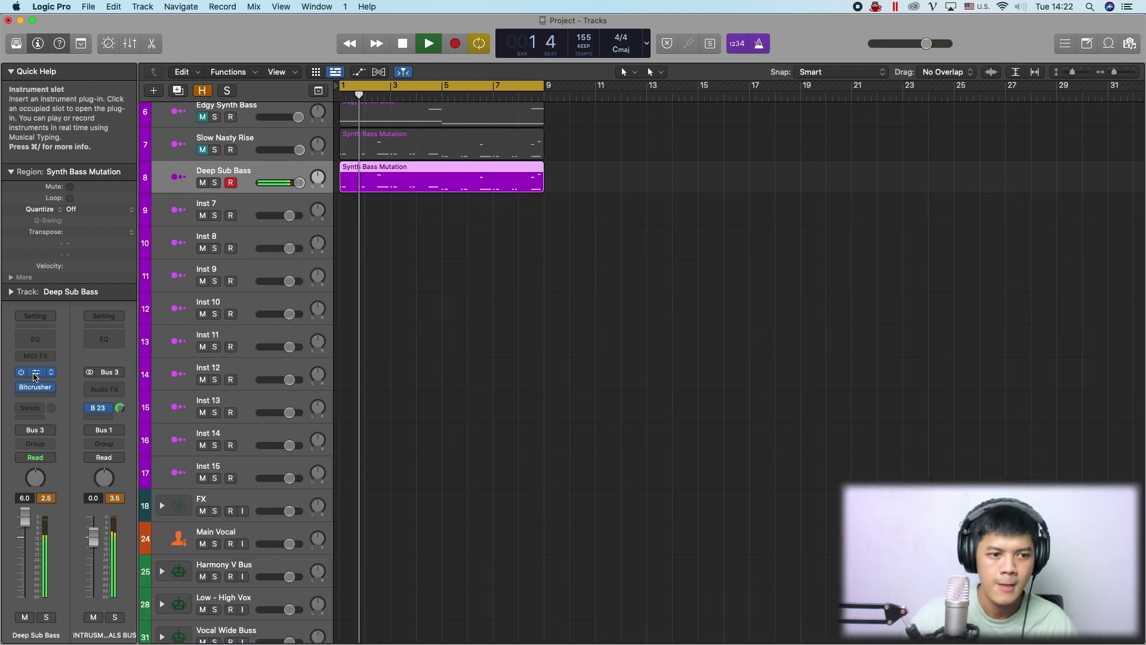
Set the Deep Sub Bass glide to 64.28 ms in Alchemy's advanced settings and check it during playback.
{"action": "scroll", "coordinate": [874, 341], "scroll_direction": "up", "scroll_amount": 5}
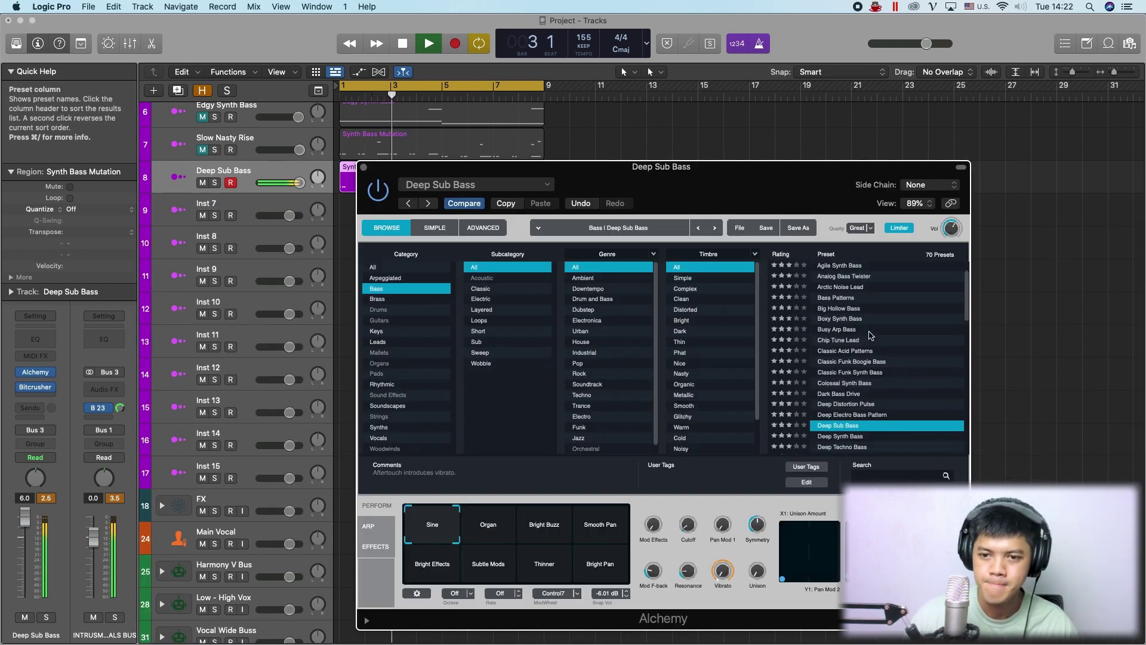
{"action": "left_click", "coordinate": [483, 227]}
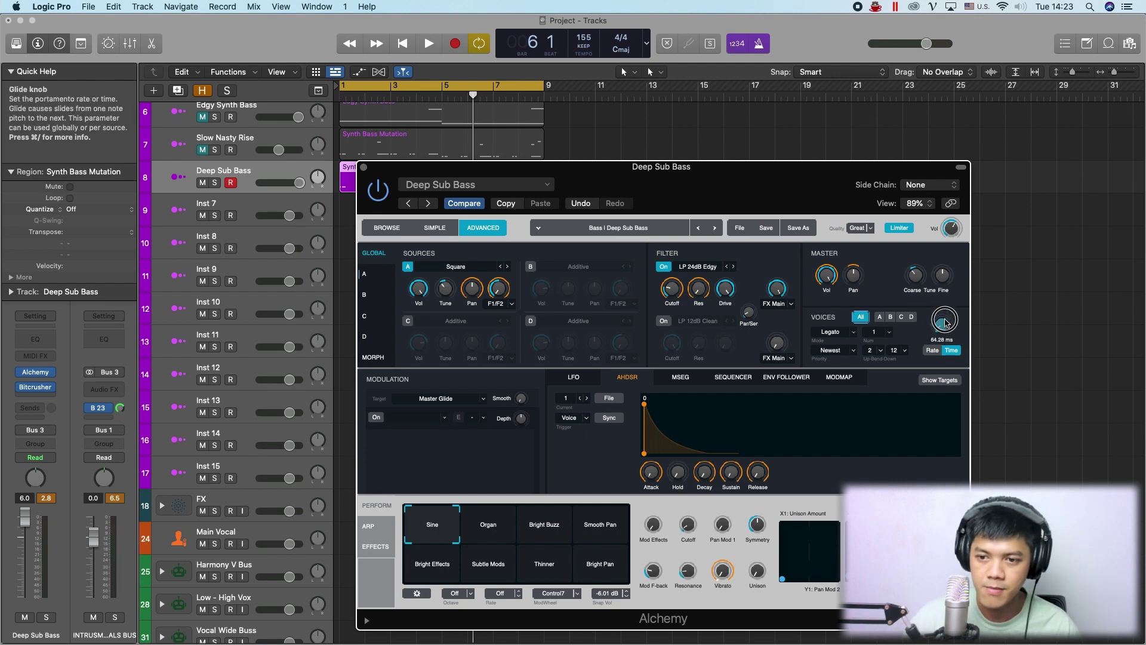
{"action": "key", "text": "space"}
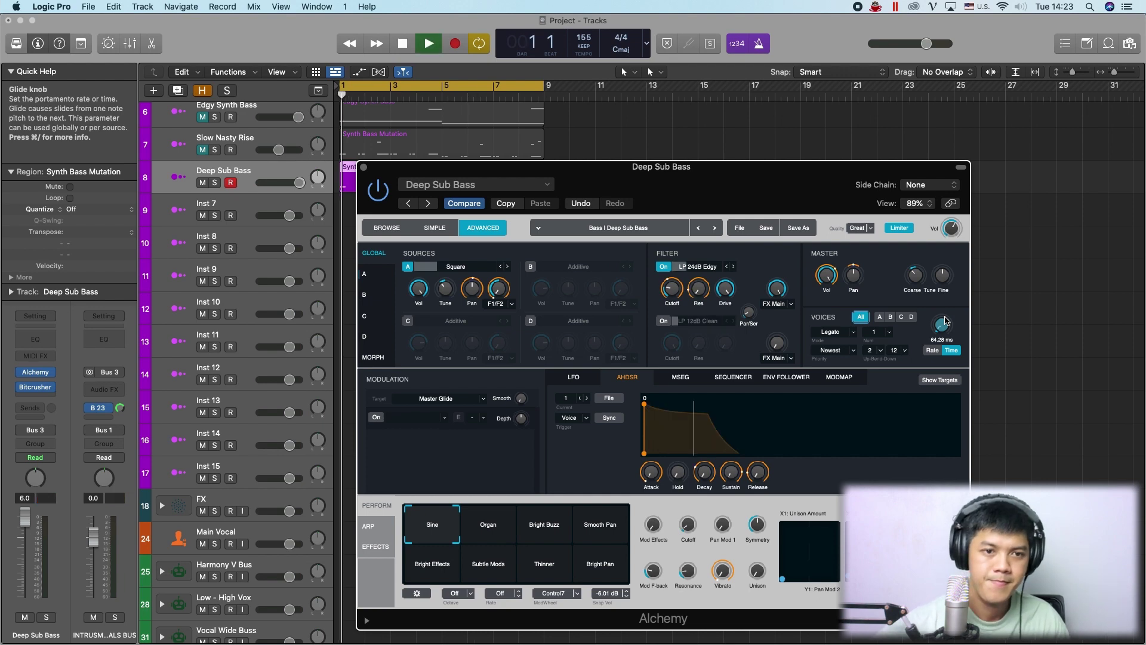
{"action": "scroll", "coordinate": [945, 322], "scroll_direction": "up", "scroll_amount": 2}
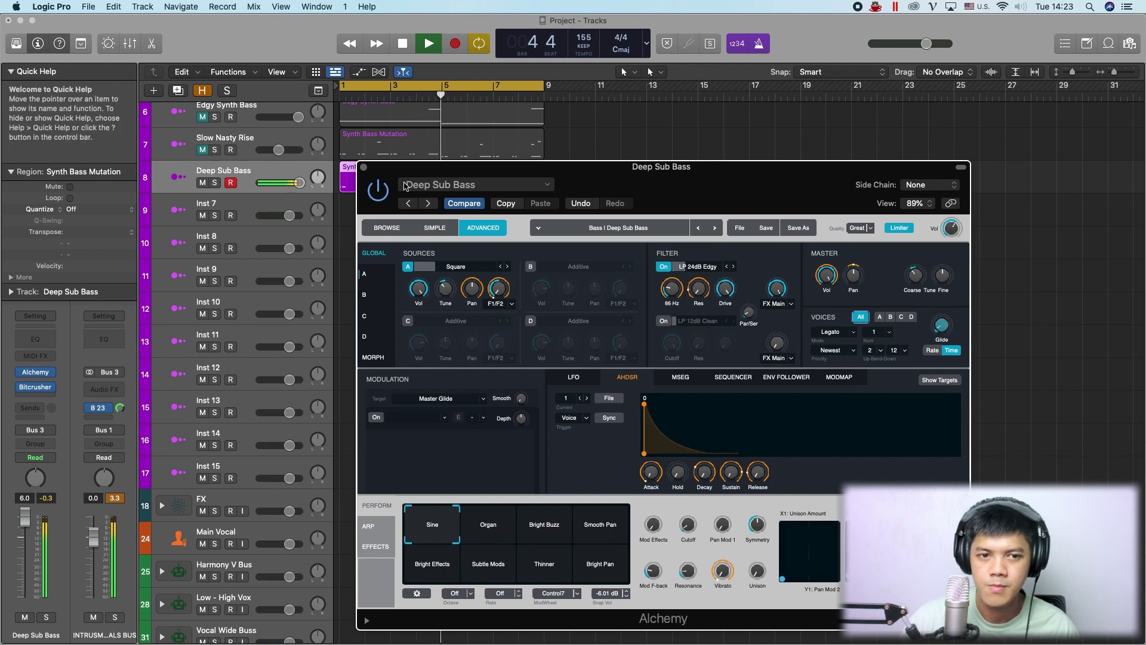
{"action": "left_click", "coordinate": [363, 167]}
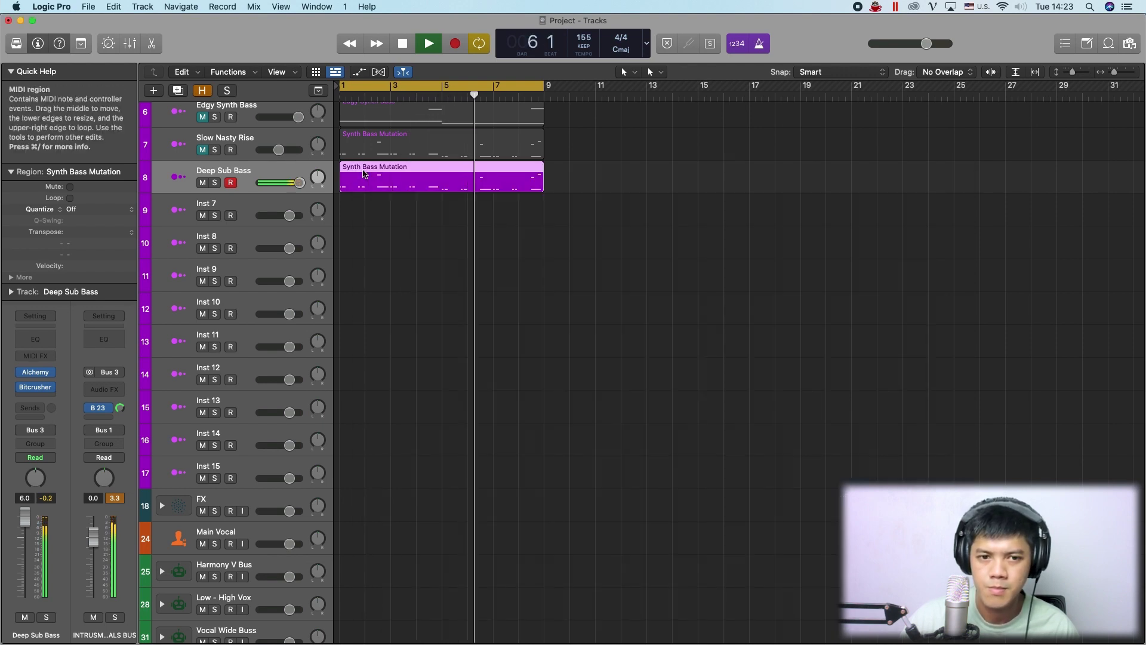
Unmute the Slow Nasty Rise track and set its volume to -1.6 dB.
{"action": "left_click", "coordinate": [202, 150]}
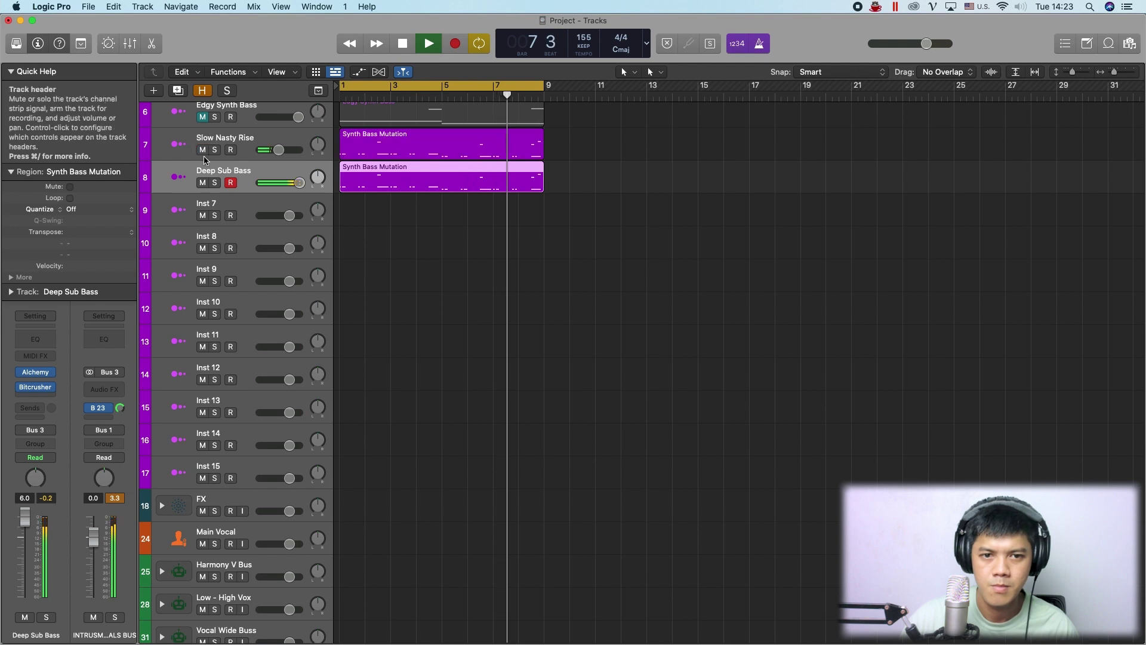
{"action": "left_click_drag", "start_coordinate": [286, 150], "coordinate": [287, 150]}
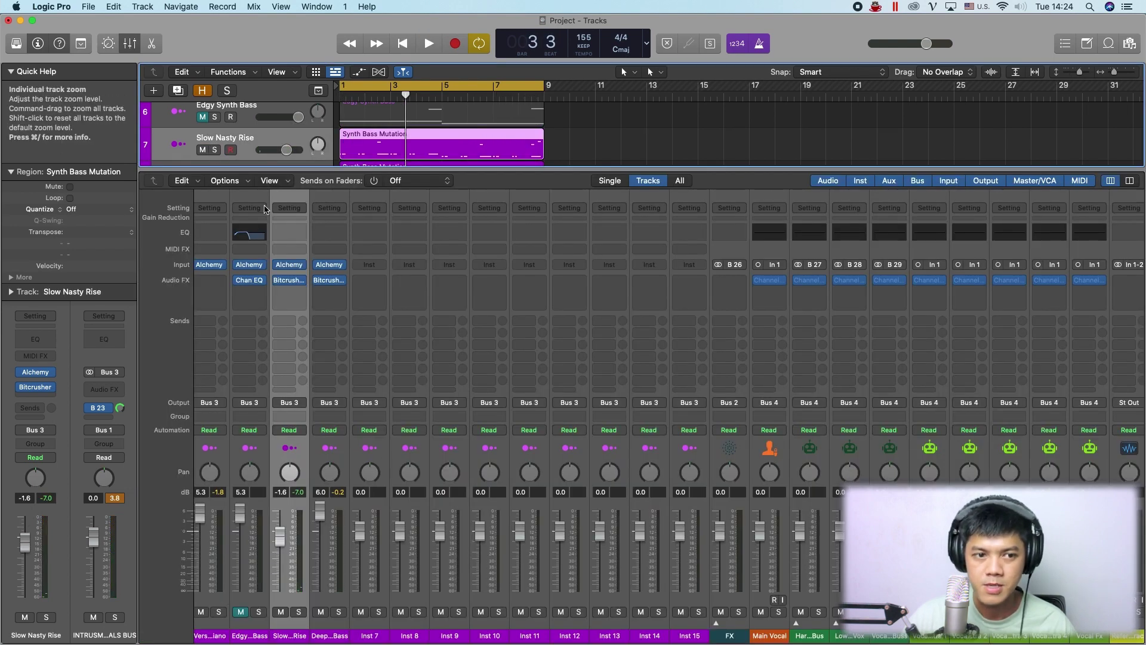
Insert a Sample Delay on the Slow Nasty Rise track, set its right delay to 491 samples and play the result.
{"action": "left_click", "coordinate": [288, 293]}
{"action": "mouse_move", "coordinate": [344, 385]}
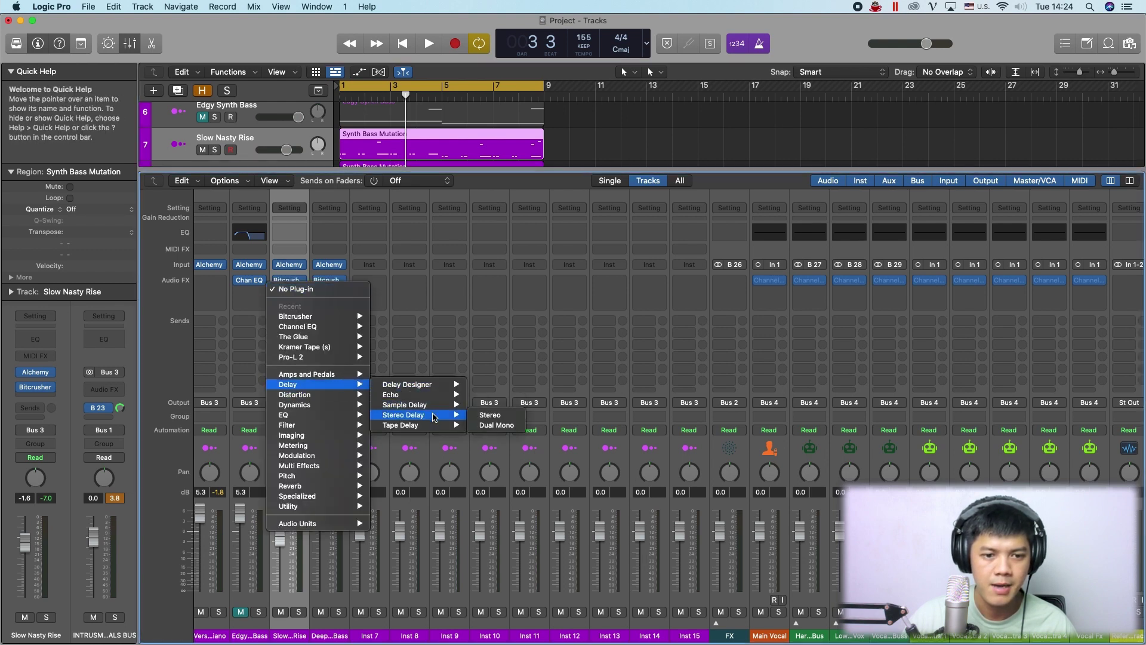
{"action": "mouse_move", "coordinate": [435, 408]}
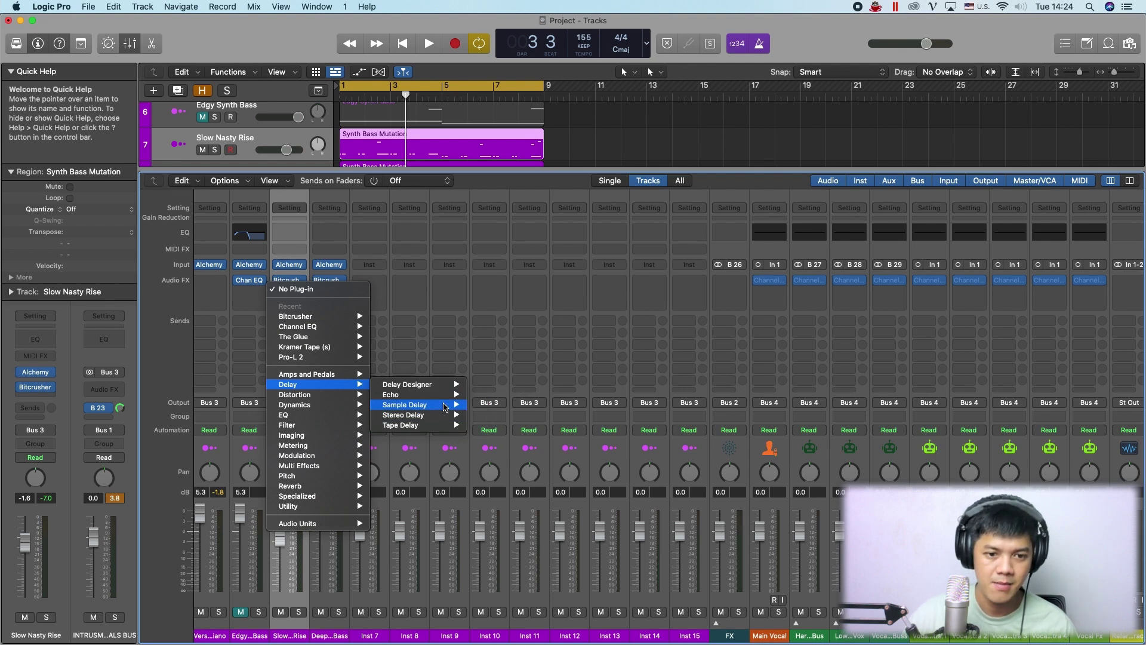
{"action": "left_click", "coordinate": [517, 404]}
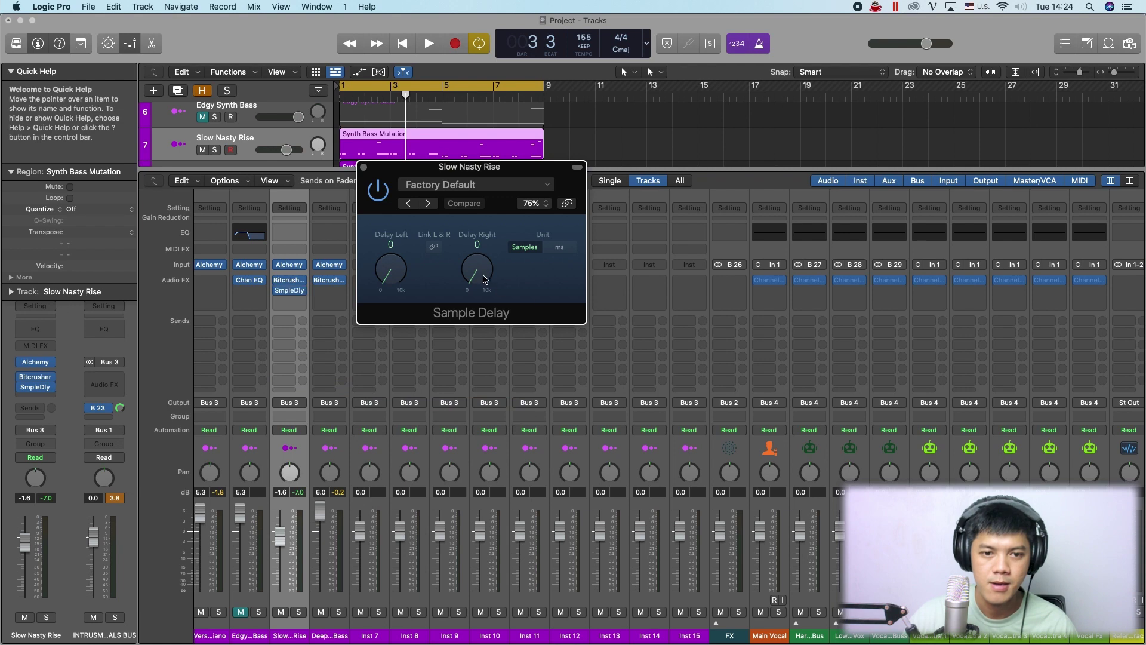
{"action": "left_click_drag", "start_coordinate": [485, 279], "coordinate": [485, 274]}
{"action": "key", "text": "space"}
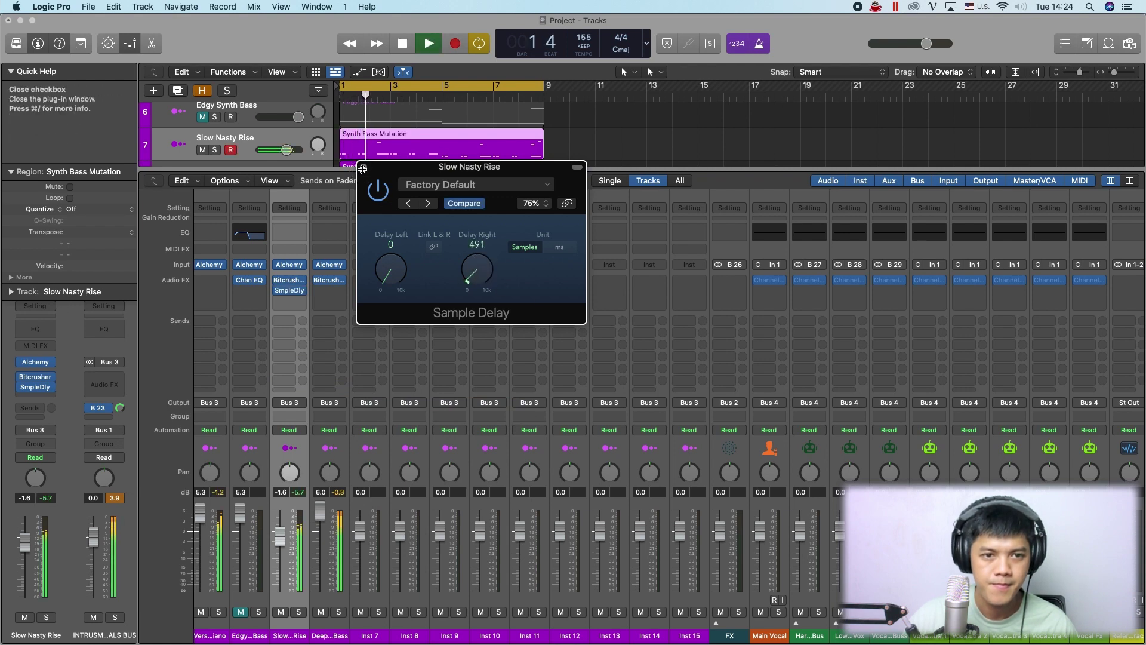
Close the Sample Delay and the mixer, and set the volume of Slow Nasty Rise to -4.9 dB and Deep Sub Bass to 4.9 dB.
{"action": "left_click", "coordinate": [362, 169]}
{"action": "key", "text": "x"}
{"action": "left_click_drag", "start_coordinate": [286, 150], "coordinate": [278, 150]}
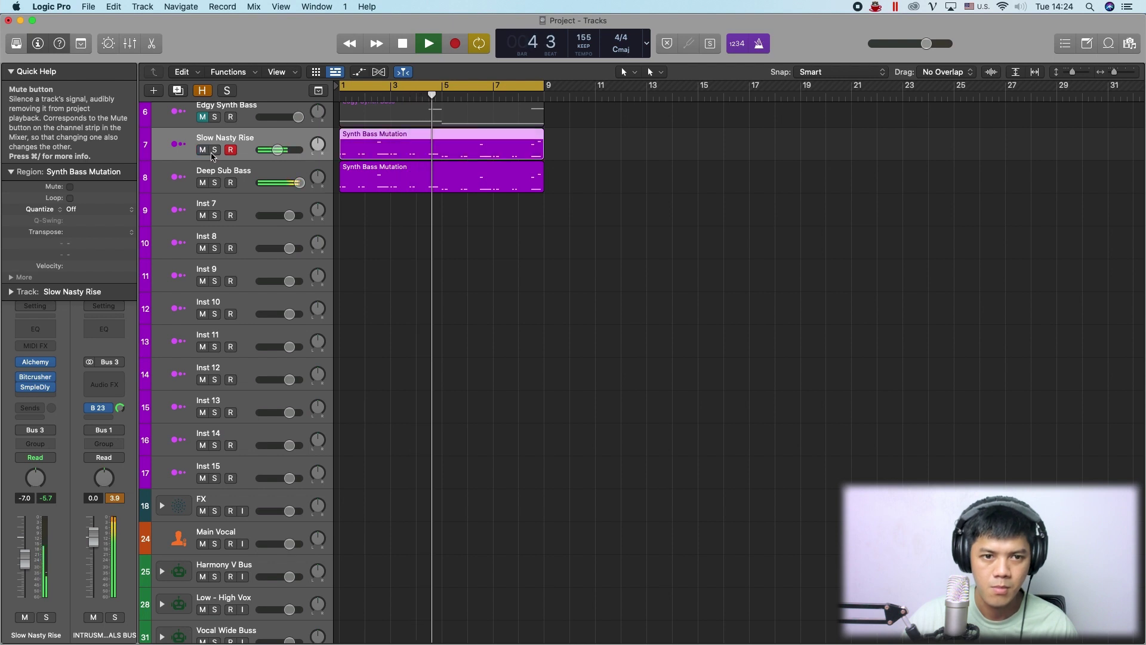
{"action": "left_click_drag", "start_coordinate": [290, 153], "coordinate": [293, 186]}
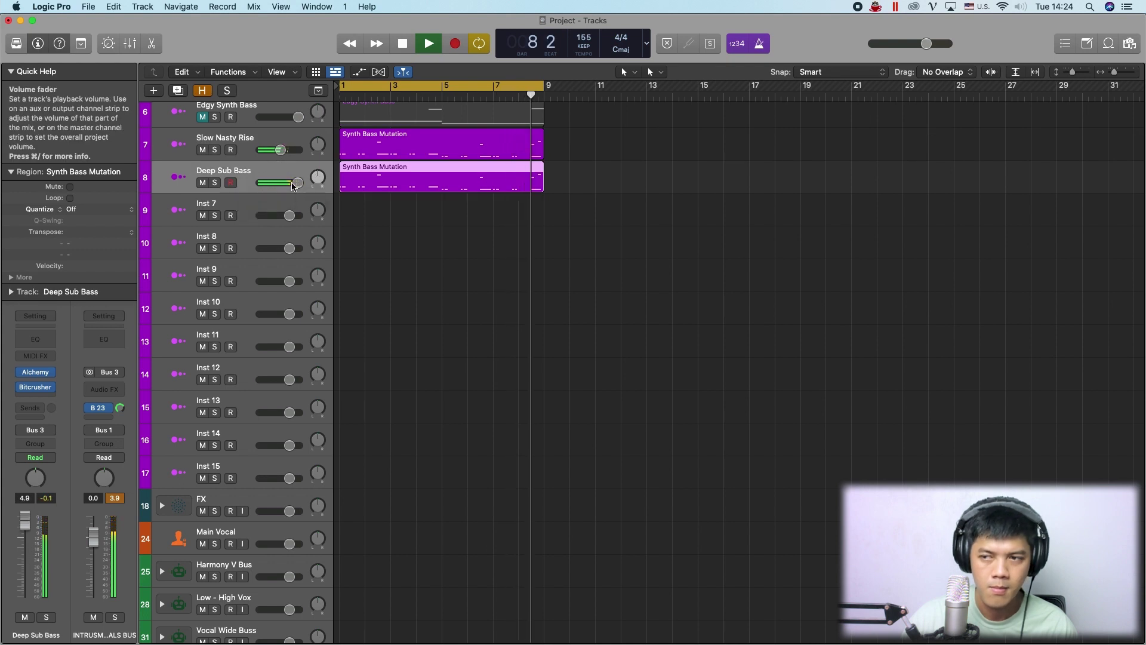
{"action": "scroll", "coordinate": [435, 205], "scroll_direction": "up", "scroll_amount": 5}
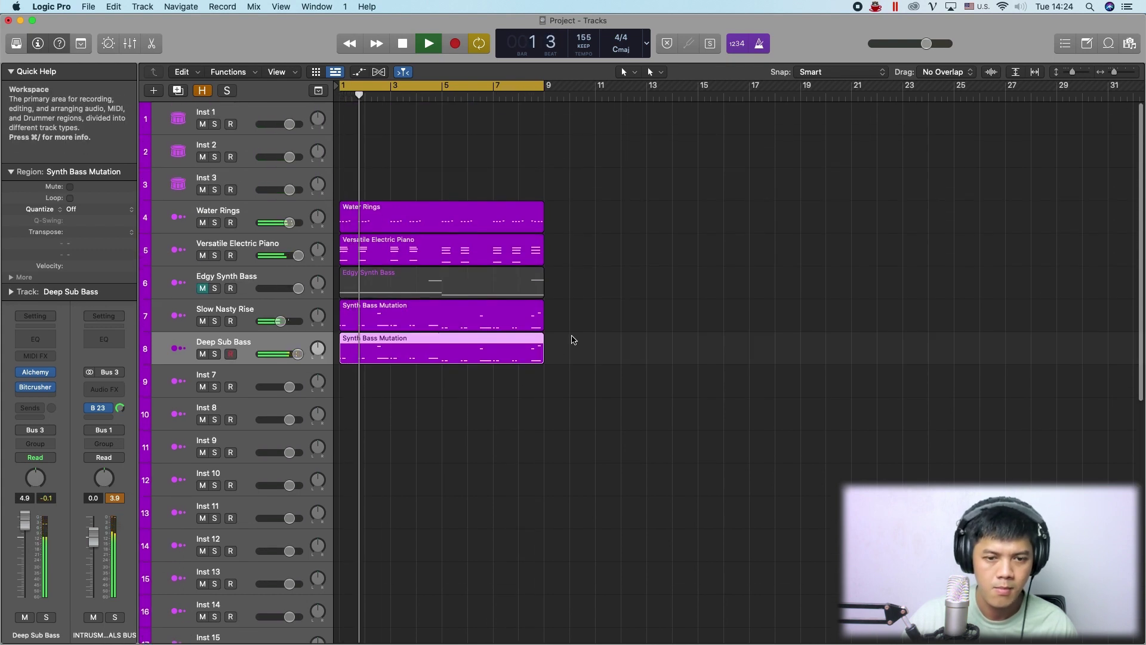
{"action": "left_click", "coordinate": [572, 340]}
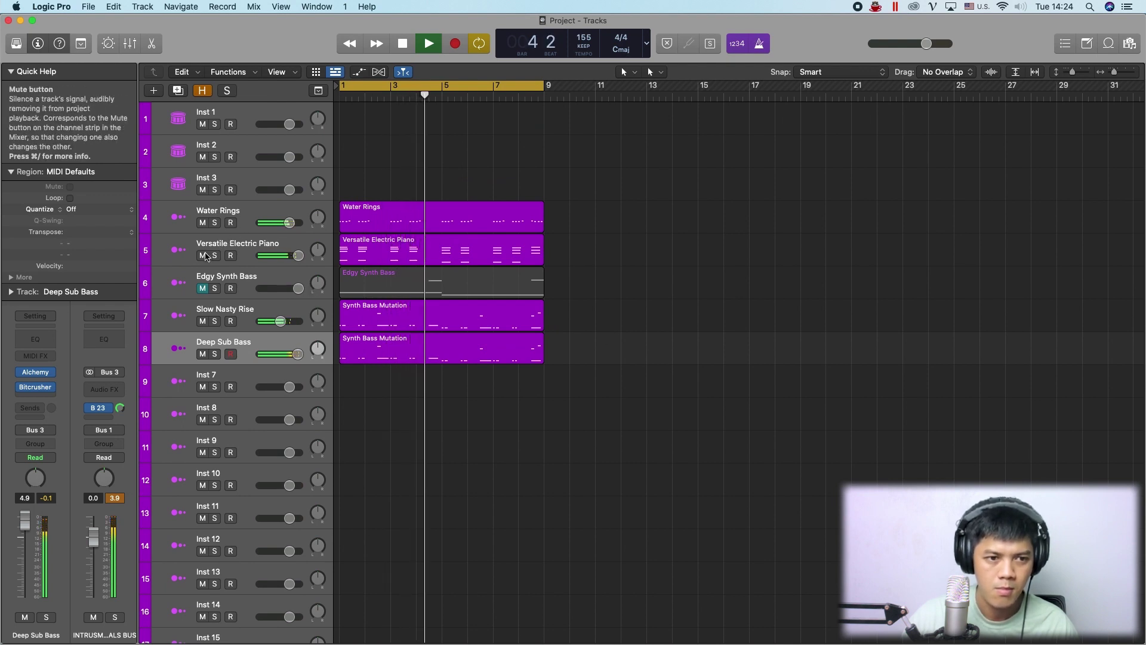
Compare the mix with Versatile Electric Piano muted, and with Edgy Synth Bass playing in place of Slow Nasty Rise and Deep Sub Bass.
{"action": "left_click", "coordinate": [202, 256]}
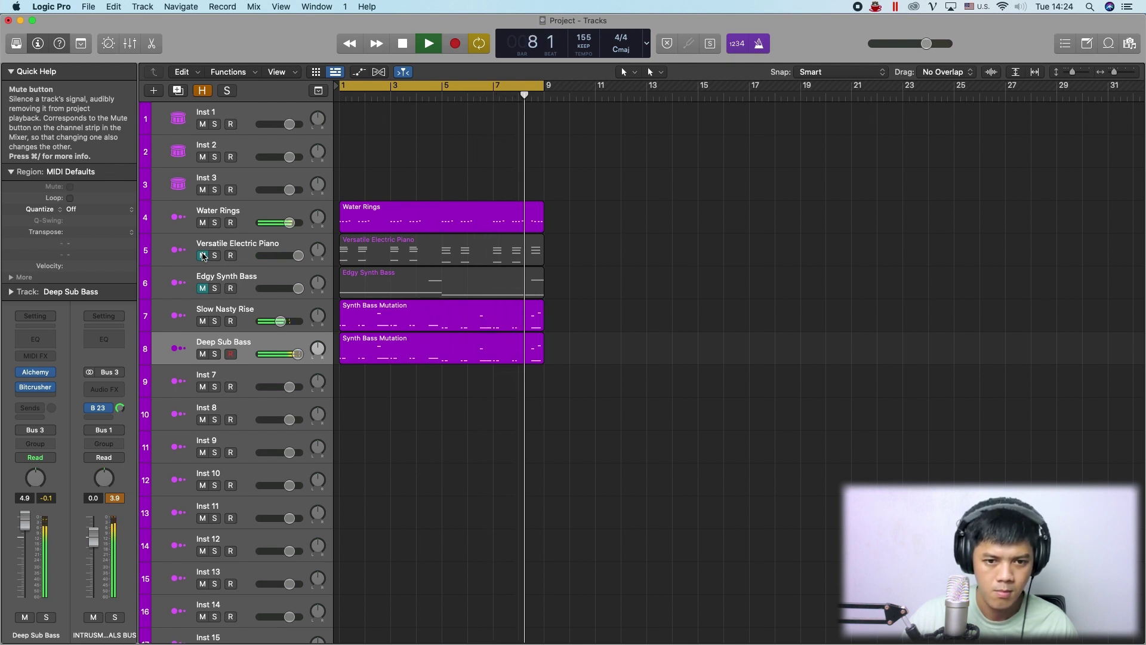
{"action": "left_click", "coordinate": [203, 255]}
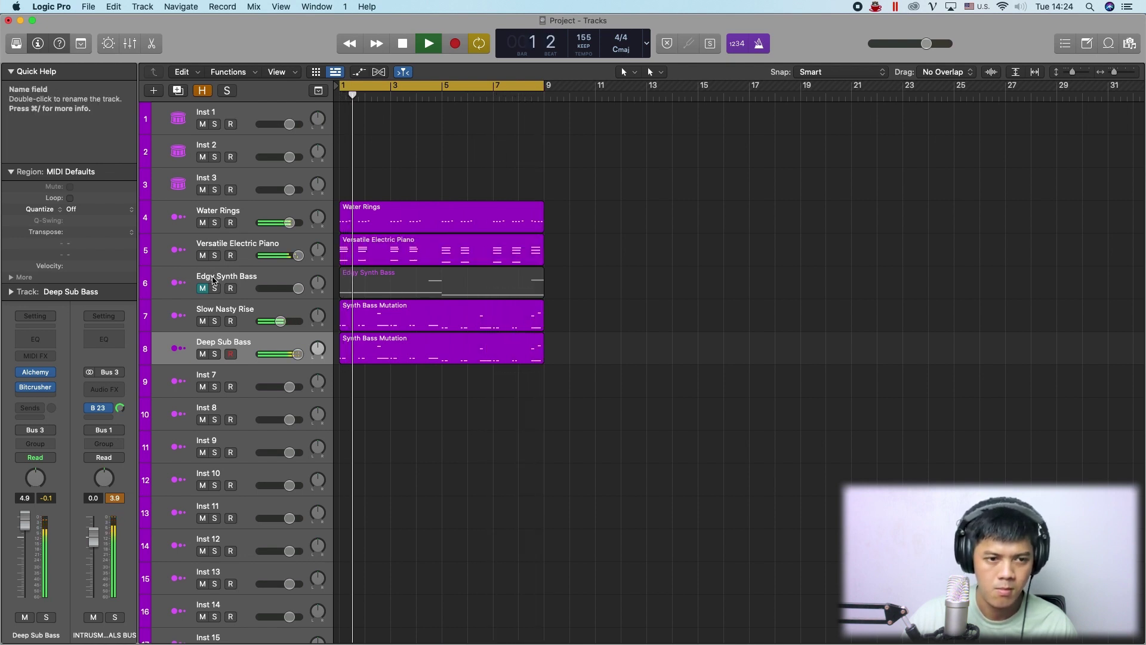
{"action": "left_click", "coordinate": [202, 288]}
{"action": "left_click", "coordinate": [203, 321]}
{"action": "left_click", "coordinate": [202, 354]}
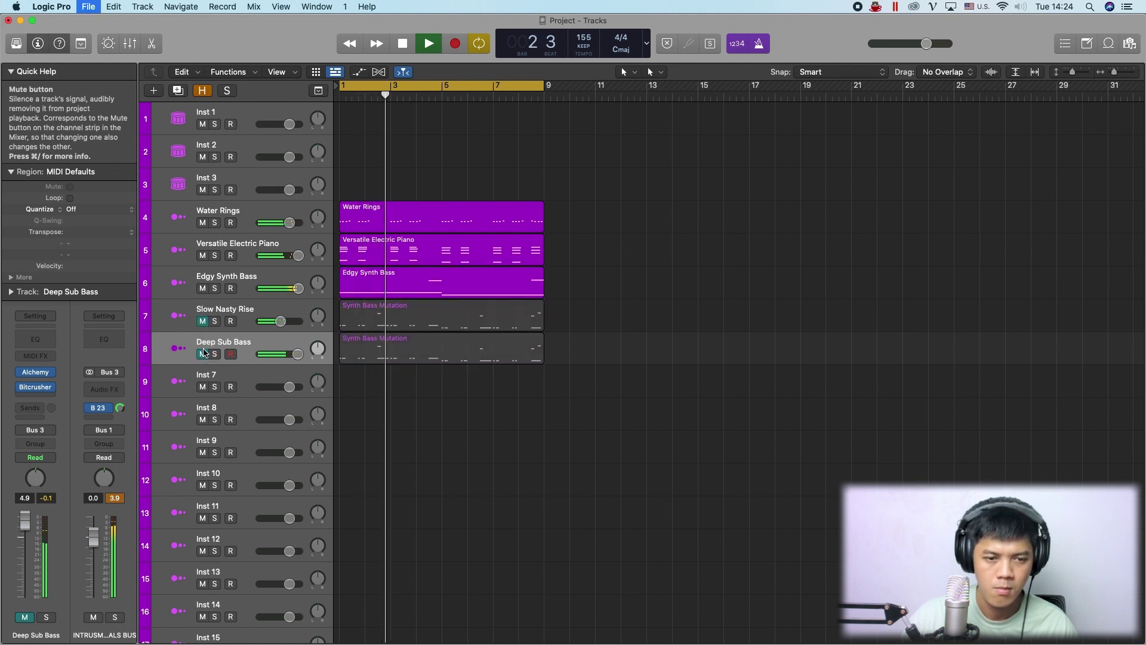
Stop playback, move Slow Nasty Rise below Deep Sub Bass, and unmute both bass tracks.
{"action": "key", "text": "space"}
{"action": "left_click_drag", "start_coordinate": [206, 321], "coordinate": [206, 354]}
{"action": "left_click", "coordinate": [203, 321]}
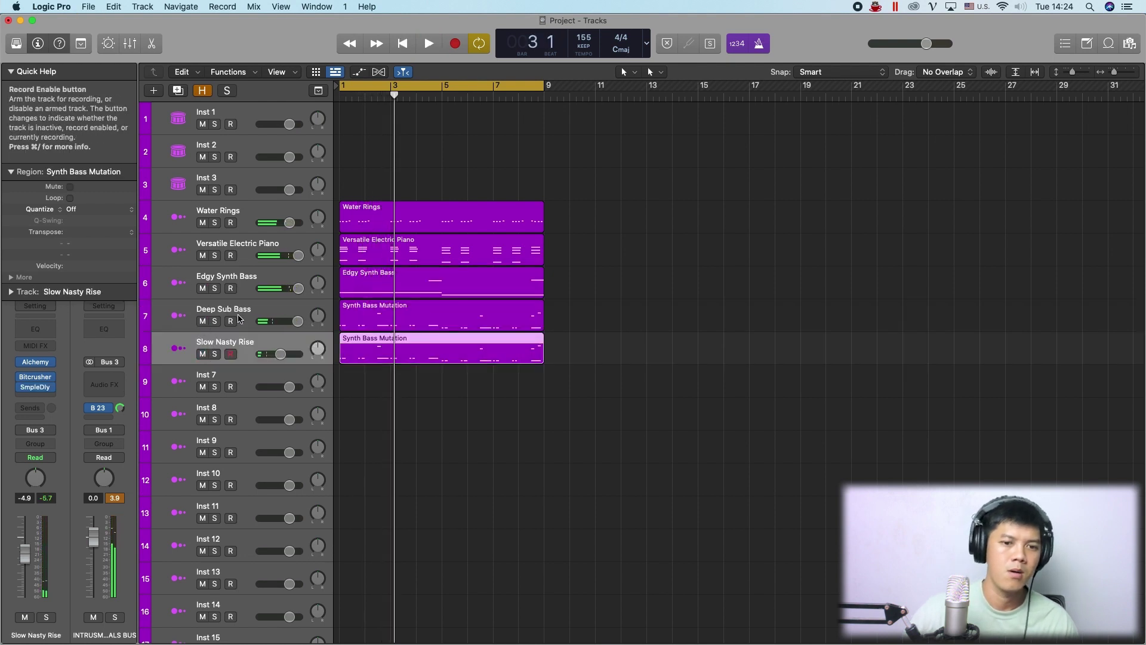
{"action": "left_click", "coordinate": [251, 313]}
{"action": "left_click", "coordinate": [255, 348], "text": "shift"}
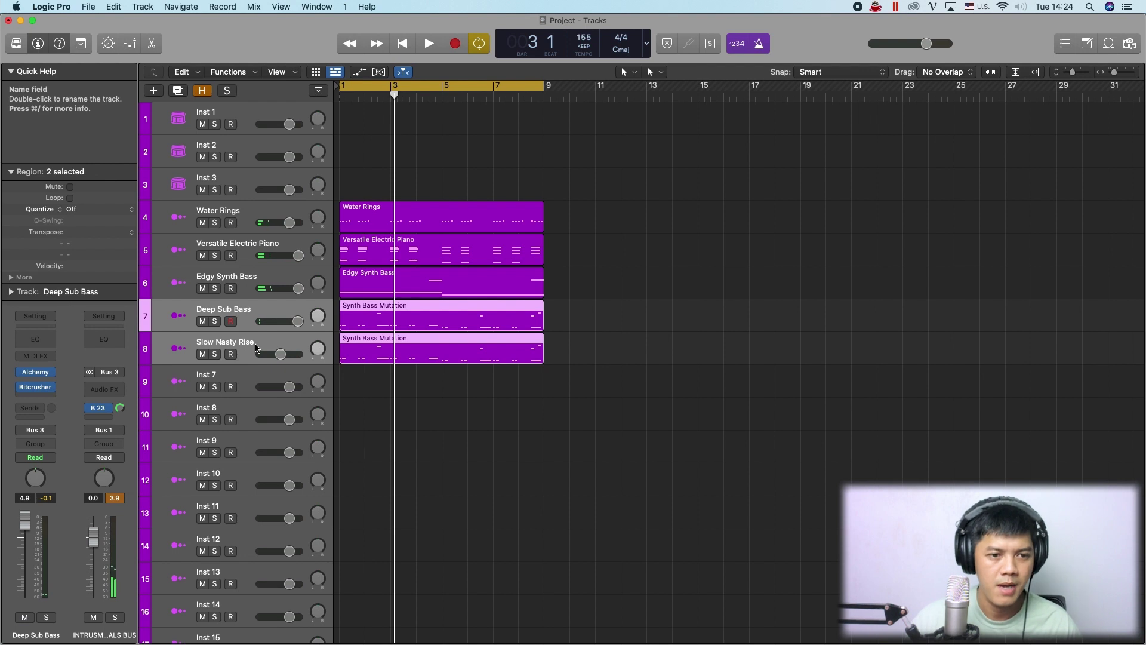
{"action": "key", "text": "Return"}
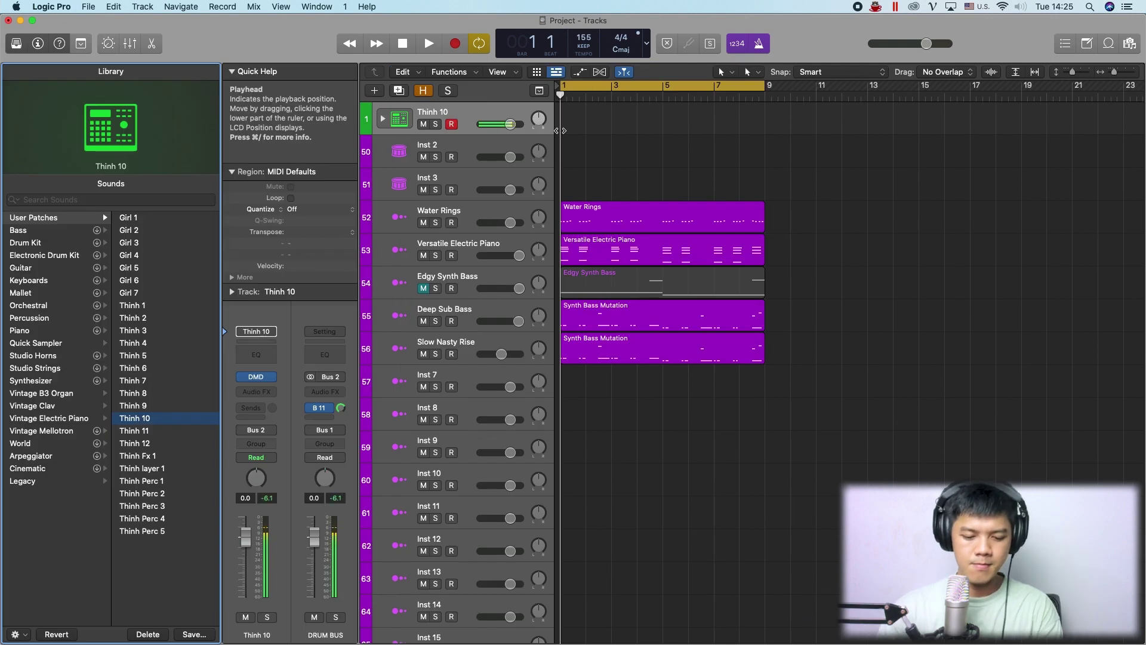
Rehearse with the loop playing and record a snare hit in each of the eight bars on the armed drum track.
{"action": "key", "text": "space"}
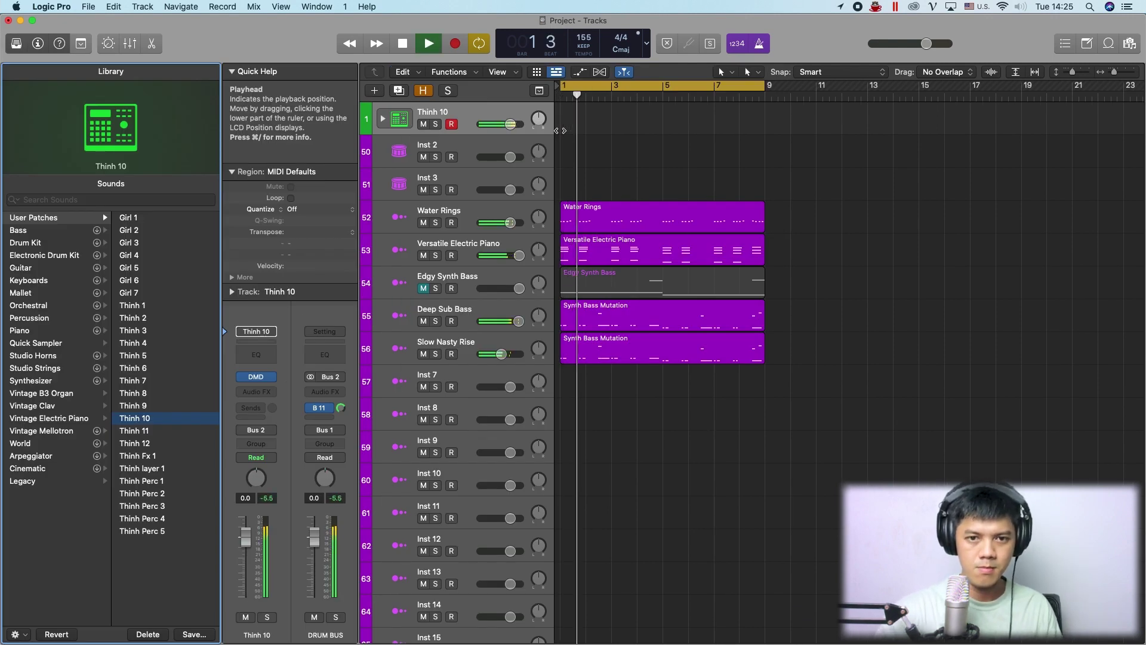
{"action": "key", "text": "space"}
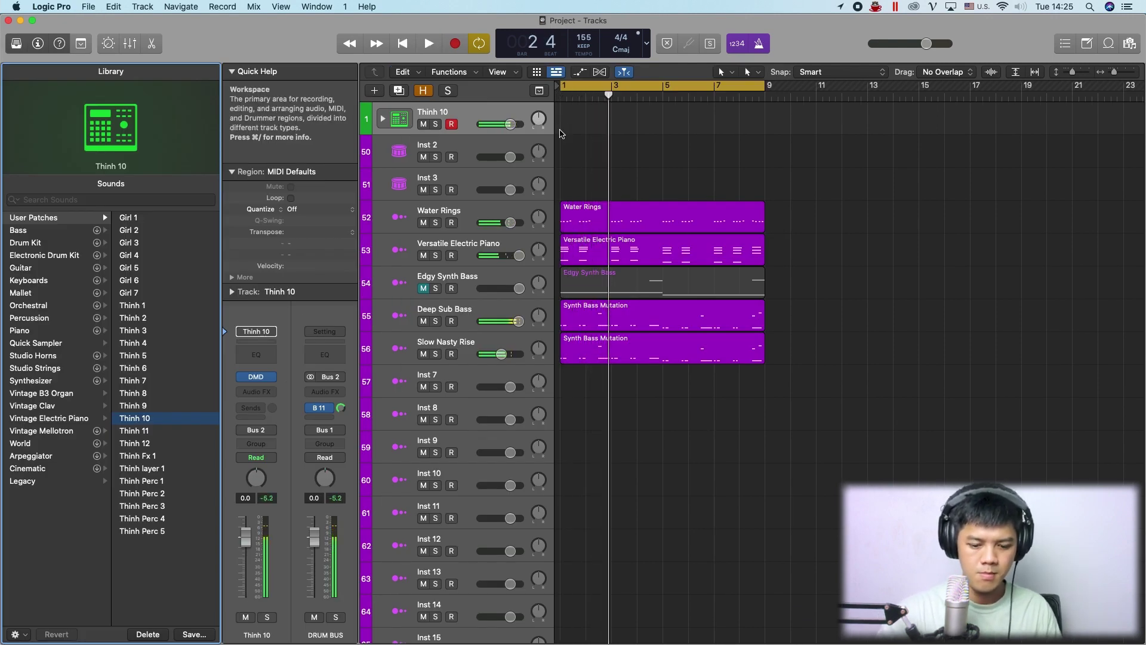
{"action": "key", "text": "space"}
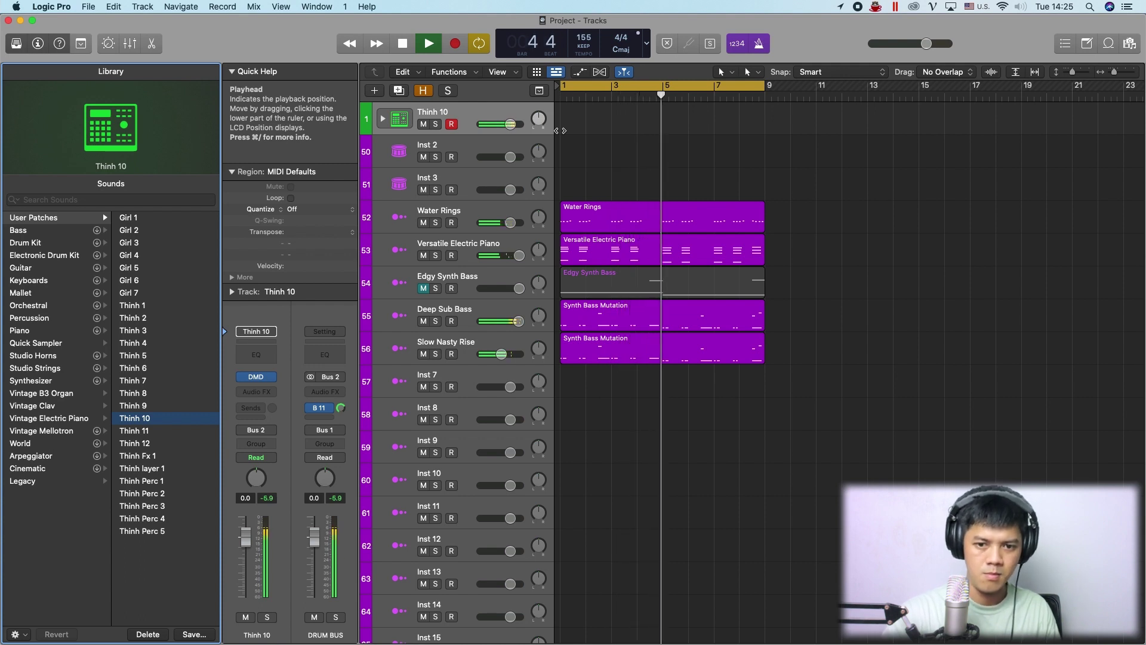
{"action": "key", "text": "space"}
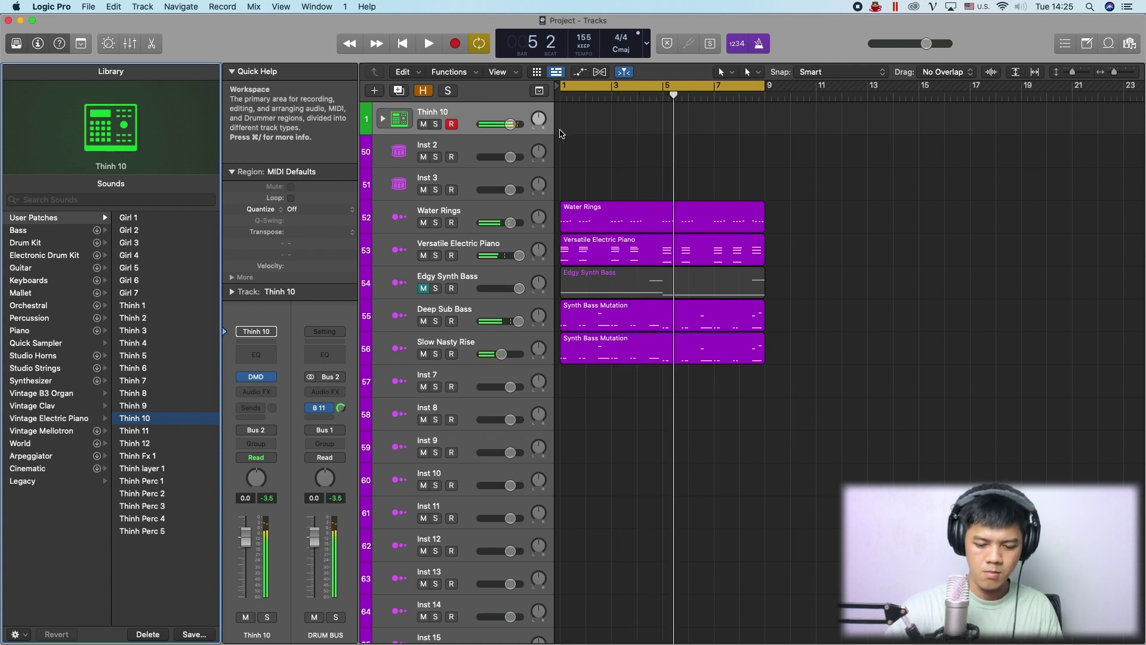
{"action": "key", "text": "space"}
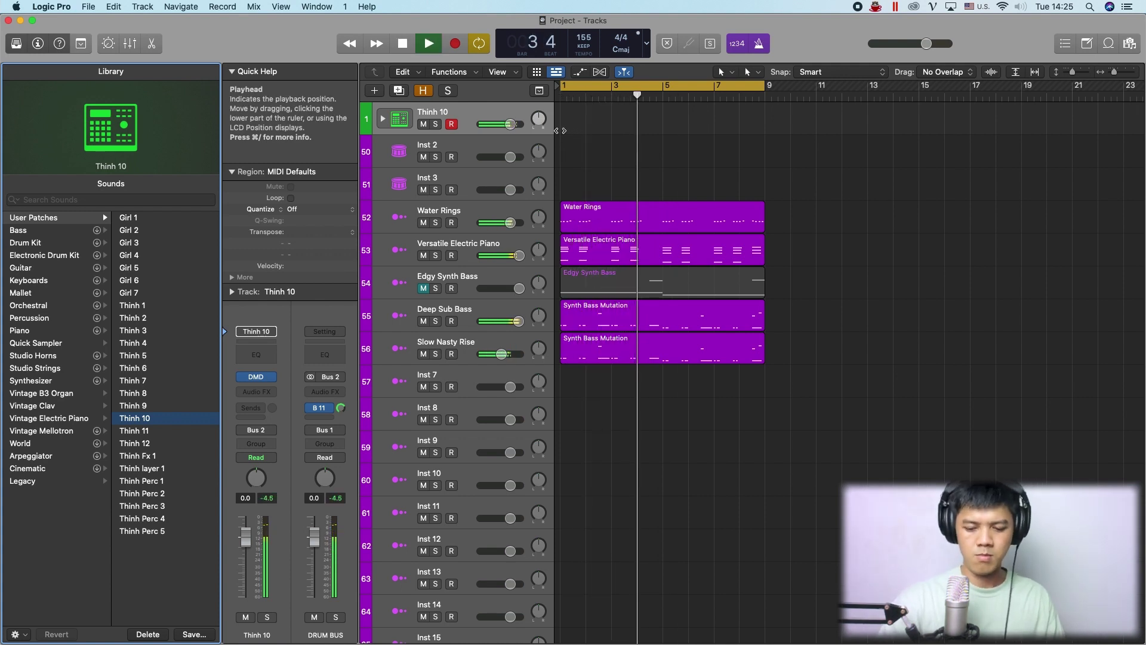
{"action": "key", "text": "r"}
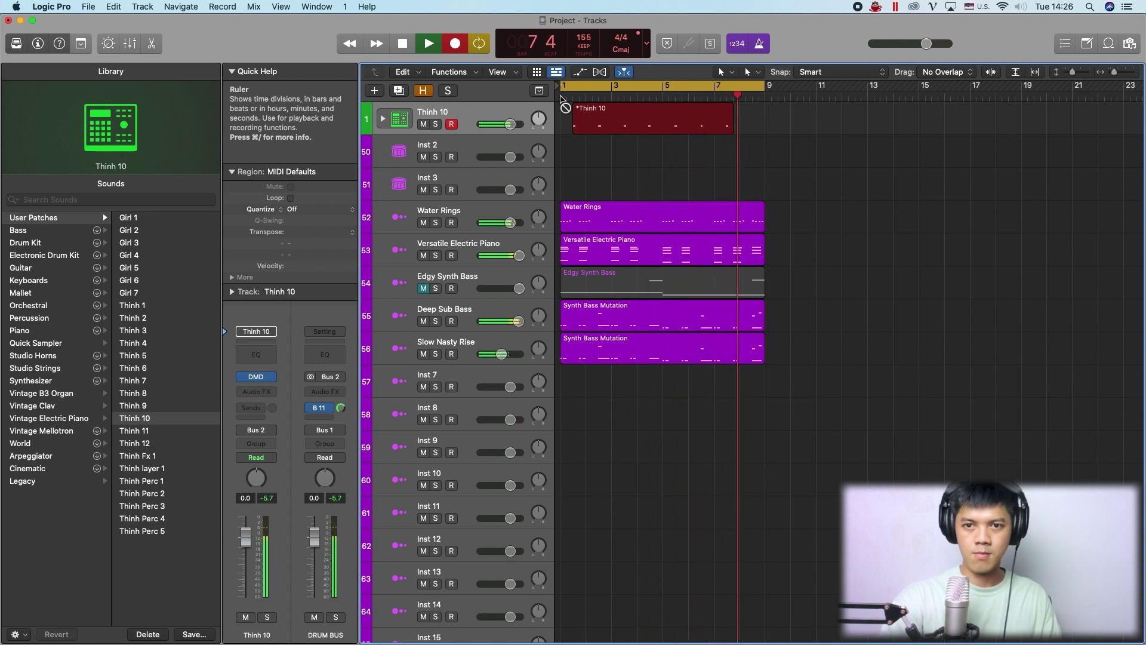
{"action": "left_click", "coordinate": [564, 111]}
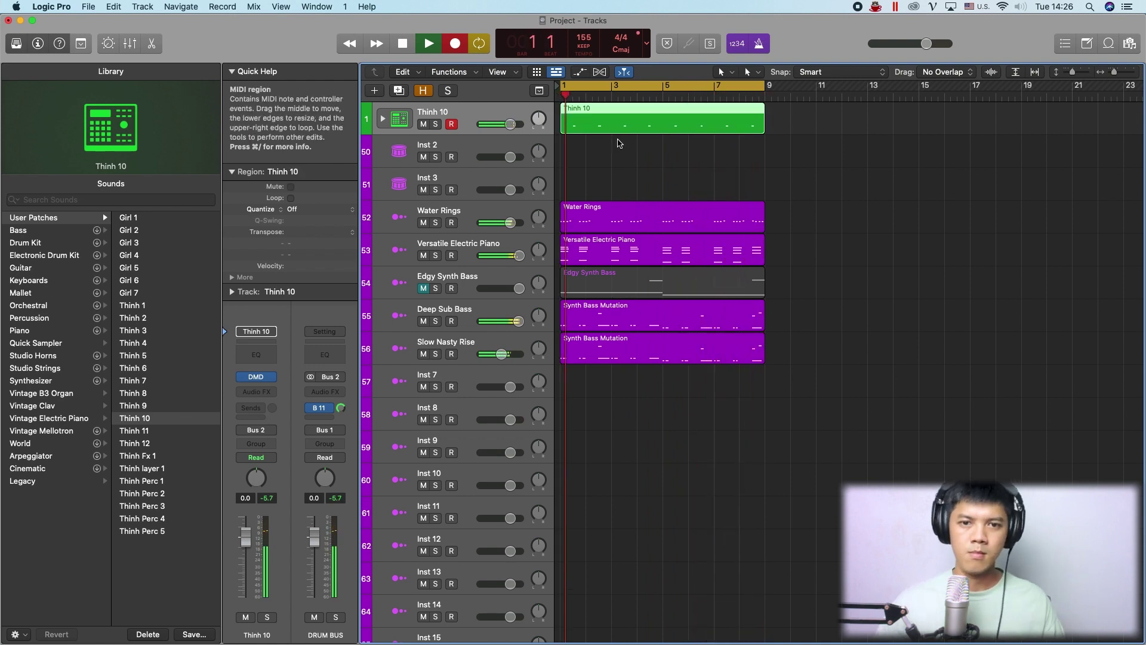
{"action": "key", "text": "space"}
Open the recorded drum region in the Piano Roll and duplicate its eight Snare (15) hits onto Snare (29).
{"action": "key", "text": "p"}
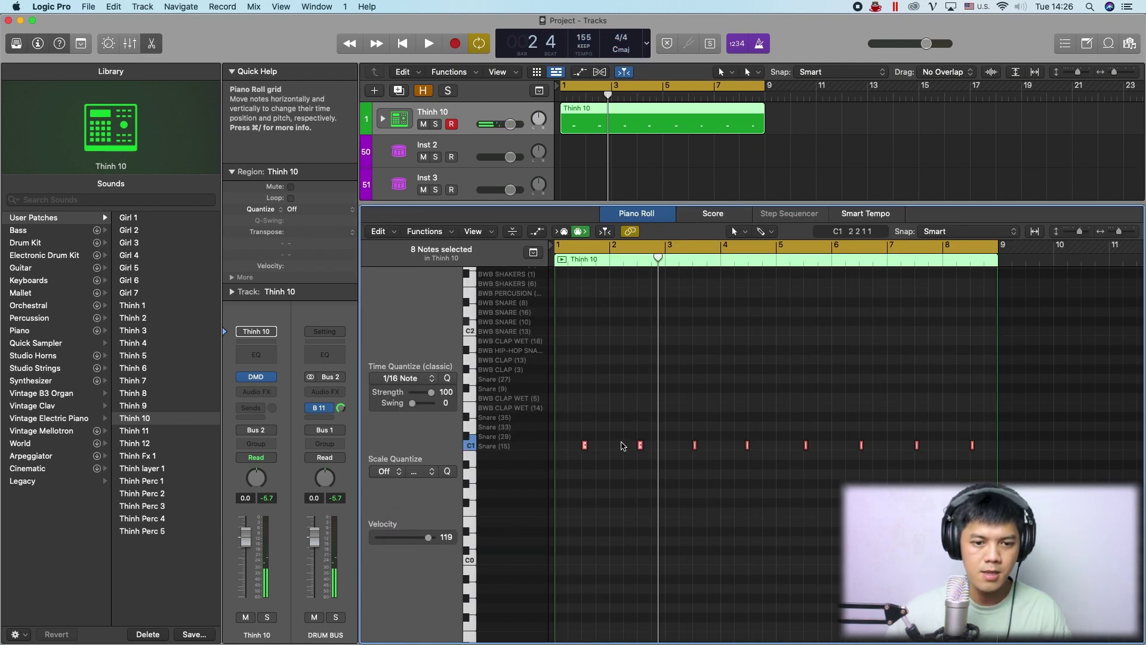
{"action": "key", "text": "space"}
{"action": "left_click_drag", "start_coordinate": [585, 446], "coordinate": [585, 440]}
{"action": "key", "text": "space"}
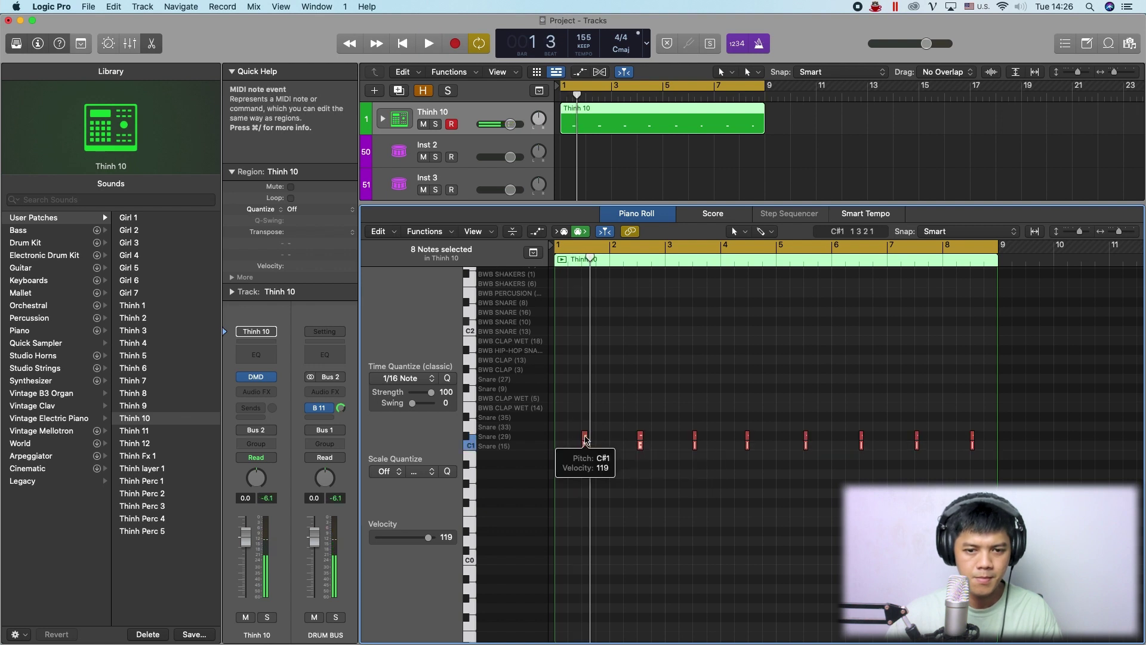
{"action": "key", "text": "space"}
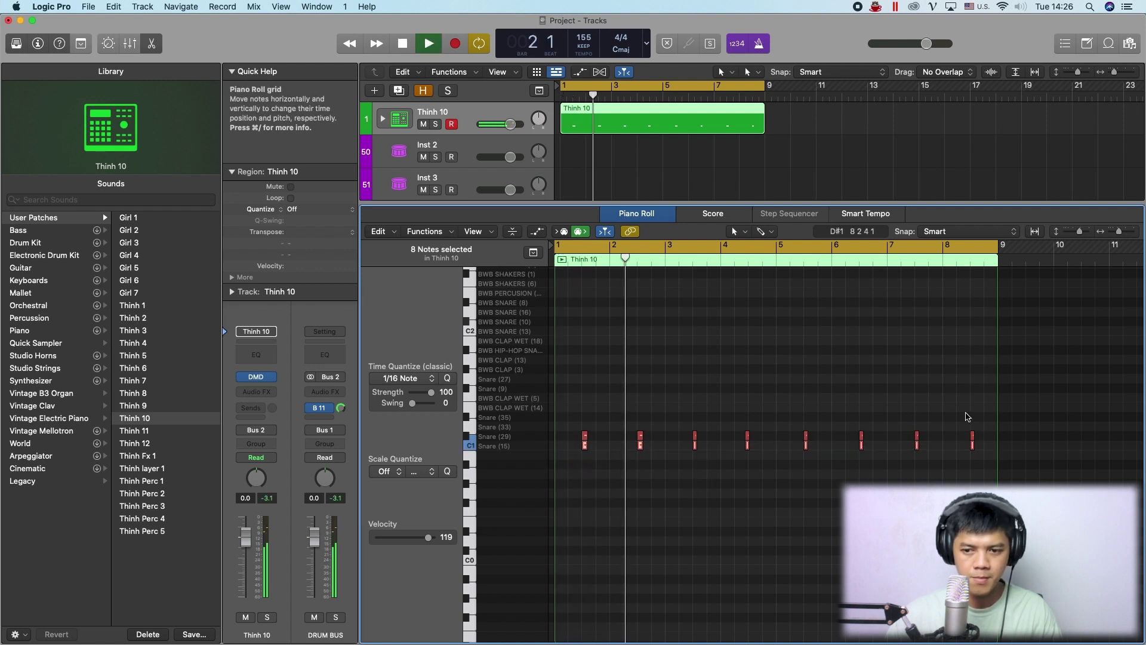
{"action": "left_click_drag", "start_coordinate": [982, 413], "coordinate": [582, 436]}
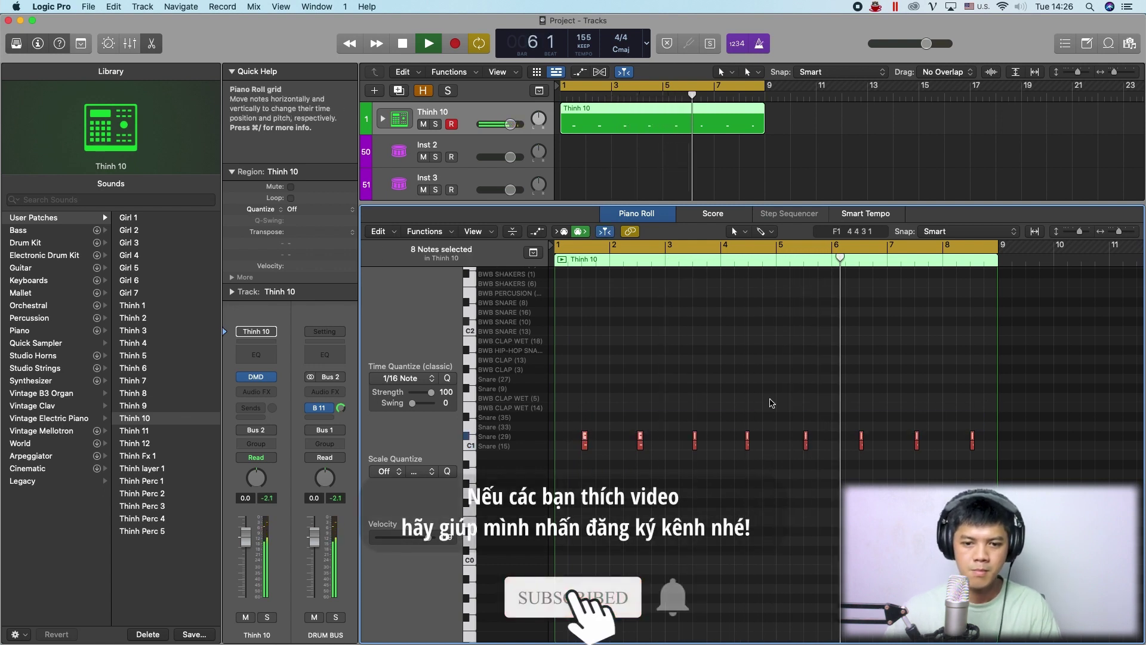
Align the bar 4 hits with beat 3 and layer the snare pattern with BWB CLAP WET (14) and Snare (9) instead of Snare (29).
{"action": "key", "text": "space"}
{"action": "left_click", "coordinate": [749, 438]}
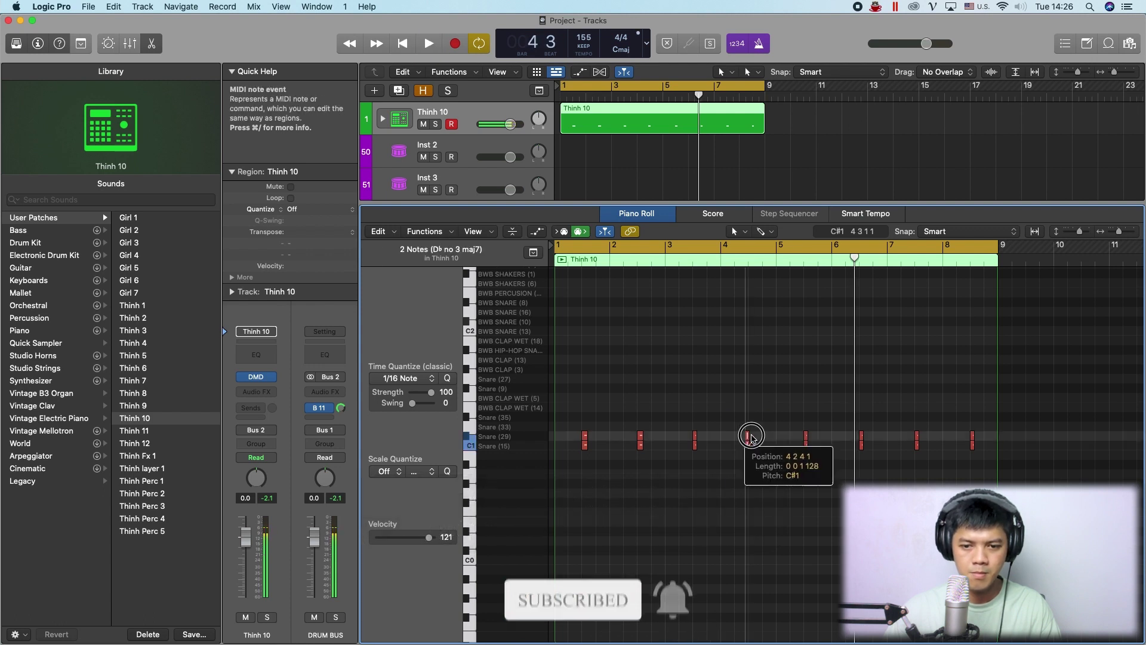
{"action": "key", "text": "super+z"}
{"action": "mouse_move", "coordinate": [583, 408]}
{"action": "left_mouse_down"}
{"action": "mouse_move", "coordinate": [585, 382]}
{"action": "mouse_move", "coordinate": [586, 392]}
{"action": "left_mouse_up"}
{"action": "key", "text": "space"}
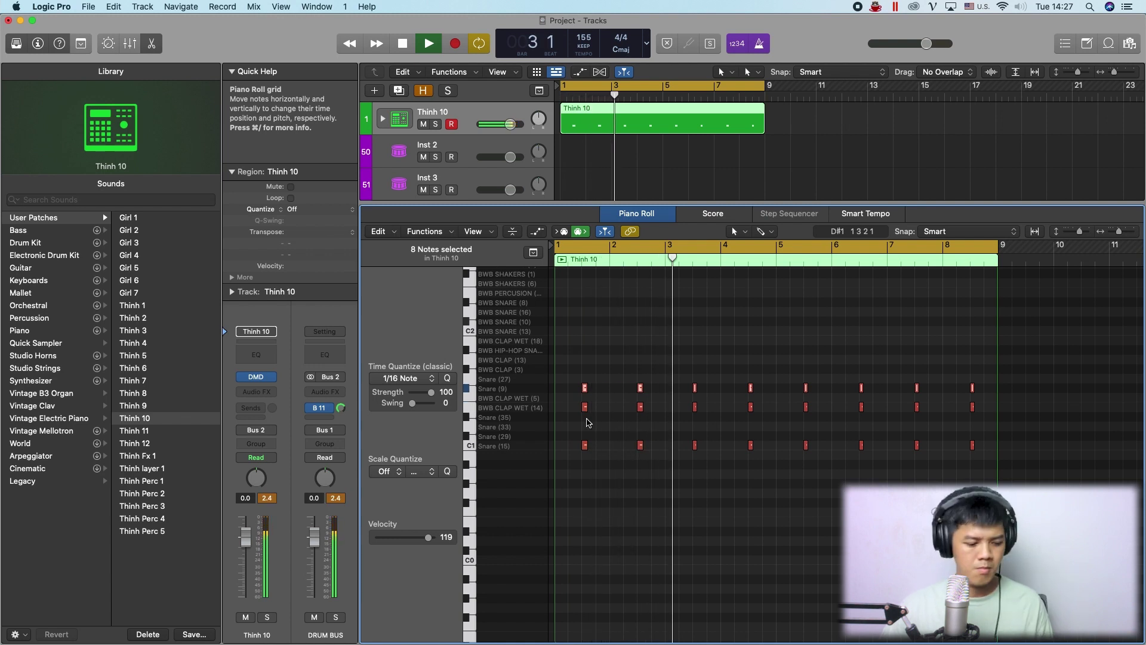
Close the Piano Roll, play the arrangement with the layered snares, and return the playhead to bar 1.
{"action": "key", "text": "p"}
{"action": "left_click", "coordinate": [867, 337]}
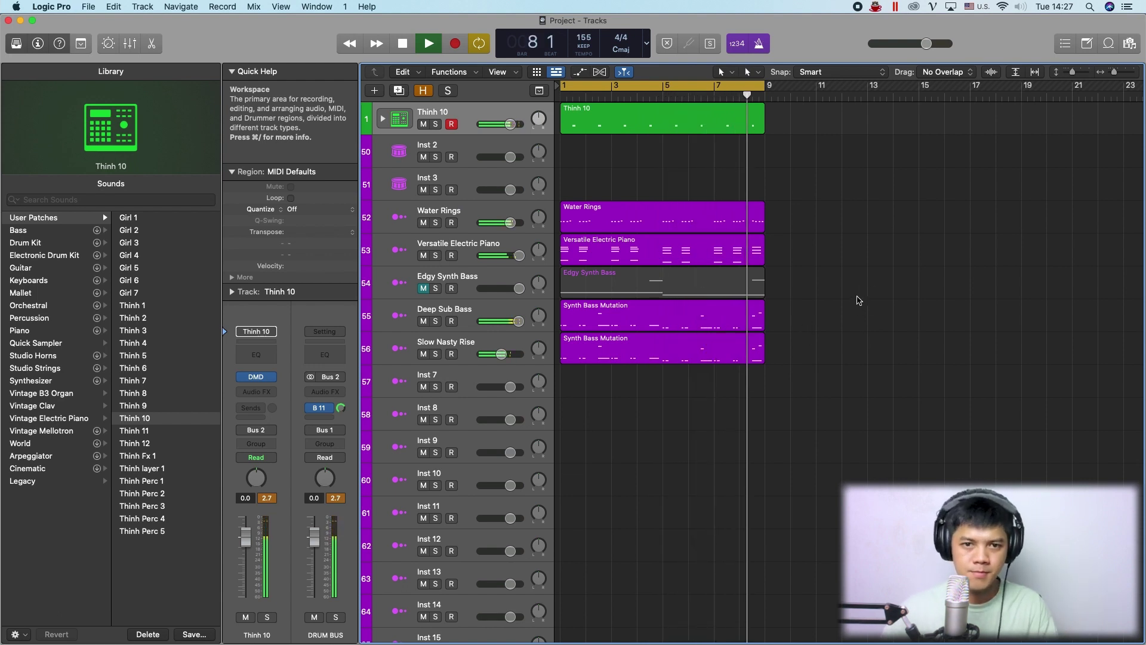
{"action": "key", "text": "space"}
{"action": "left_click", "coordinate": [561, 97]}
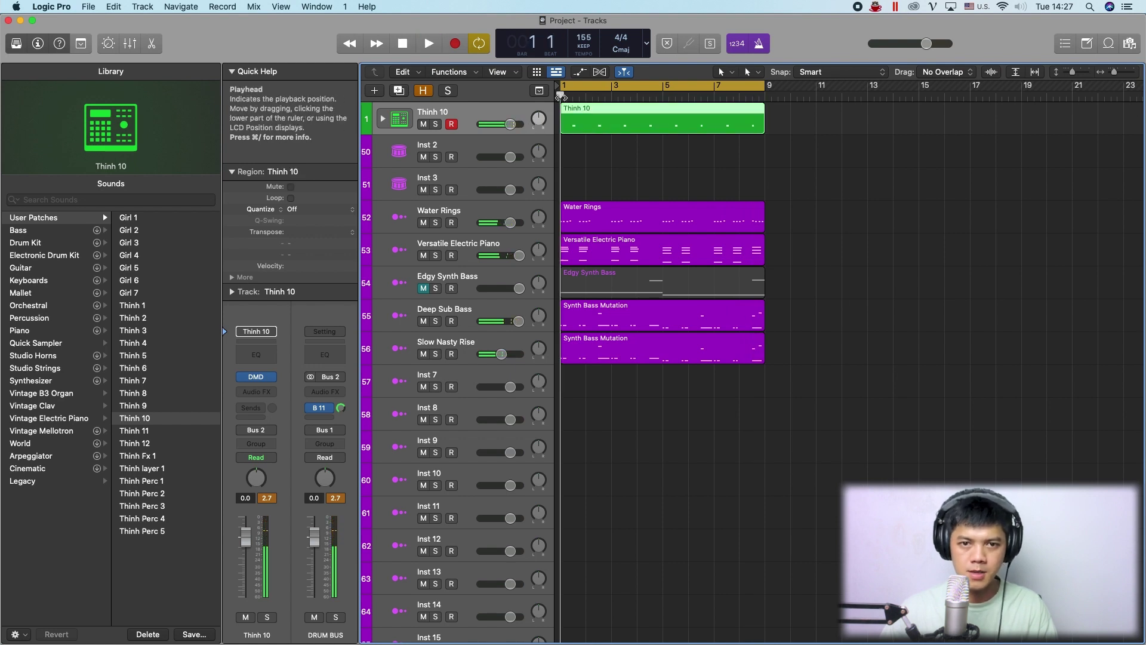
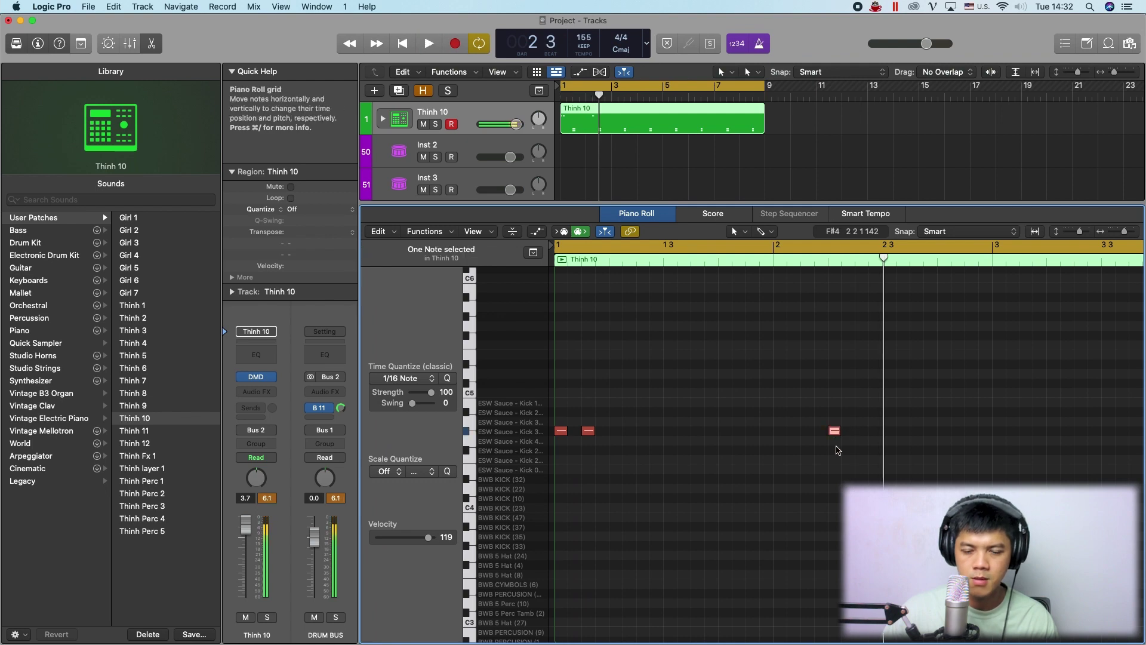
Repeat the bars 1–2 kick pattern in bars 3–4 and add another ESW Sauce kick shortly after beat 3 of bar 4.
{"action": "left_click_drag", "start_coordinate": [879, 395], "coordinate": [549, 462]}
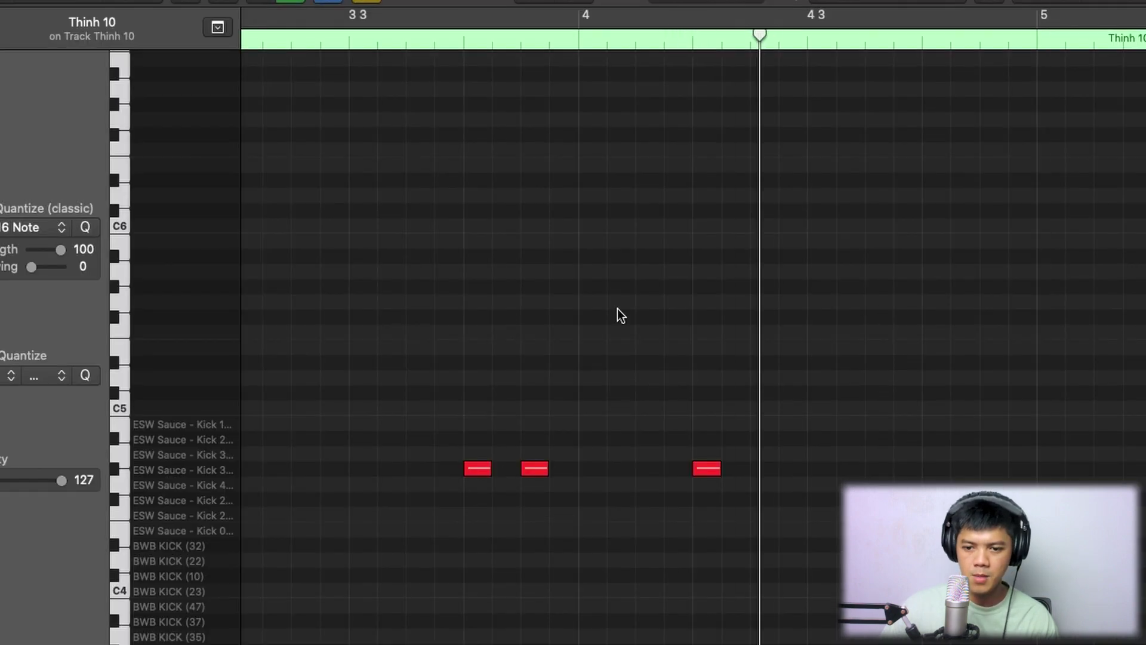
{"action": "scroll", "coordinate": [657, 376], "scroll_direction": "right", "scroll_amount": 5}
{"action": "left_click", "coordinate": [646, 470]}
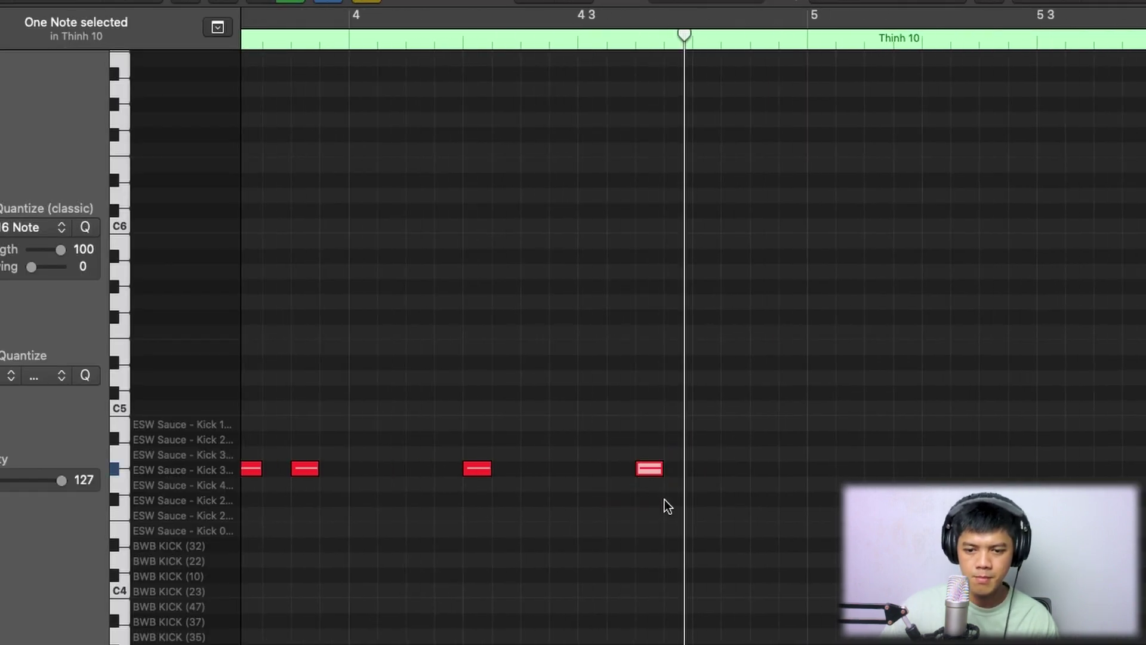
Extend the ESW Sauce kick pattern through bars 5 to 8 of the drum region.
{"action": "key", "text": "super+Left"}
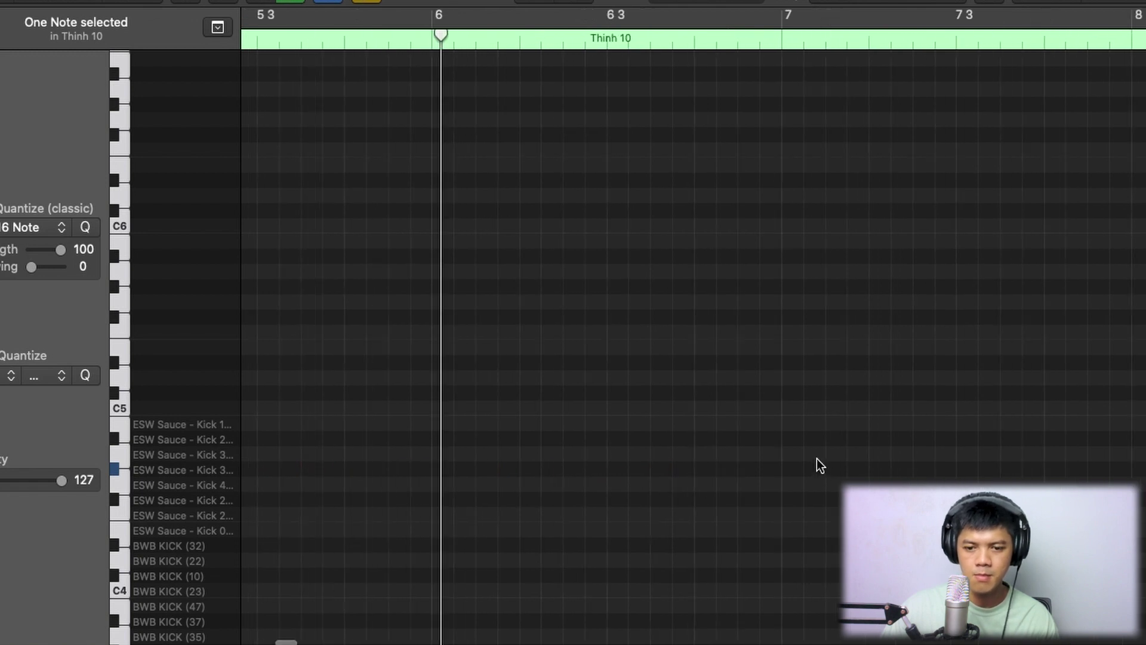
{"action": "left_click", "coordinate": [638, 406], "text": "ctrl+alt"}
{"action": "key", "text": "Return"}
{"action": "key", "text": "super+Right"}
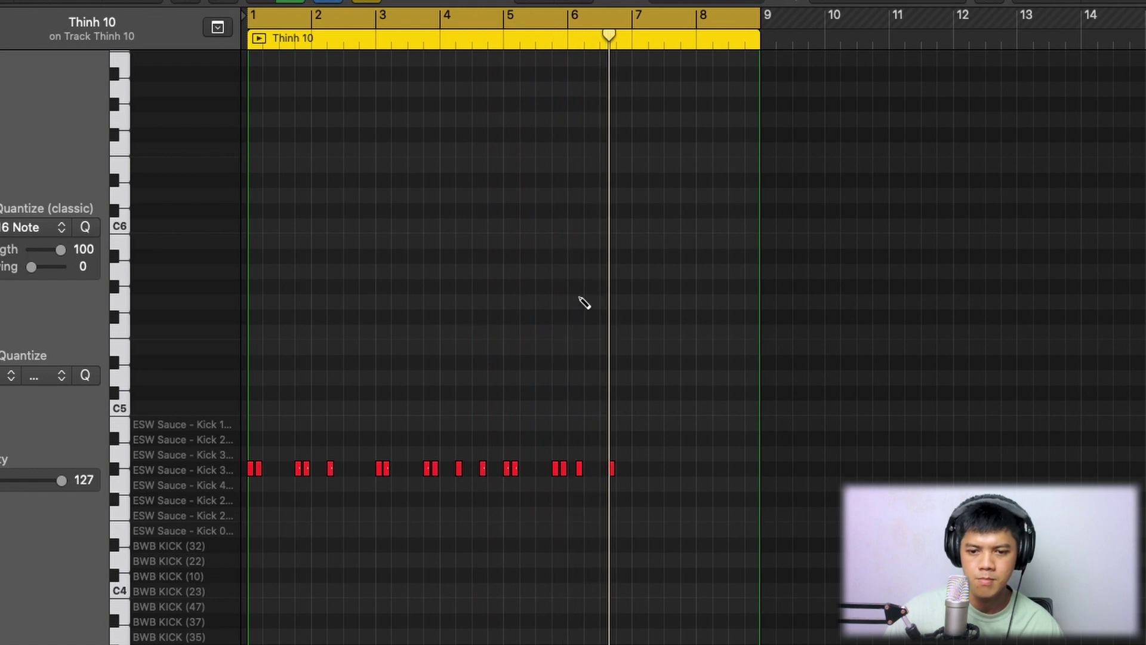
{"action": "key", "text": "super+Right"}
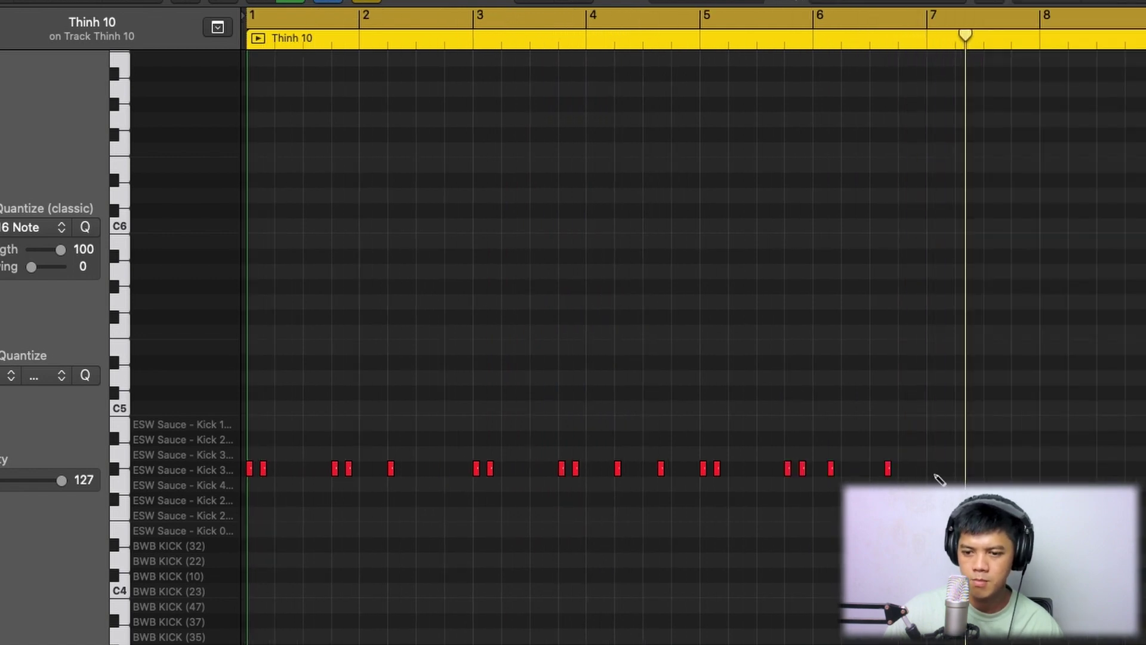
{"action": "left_click", "coordinate": [929, 470]}
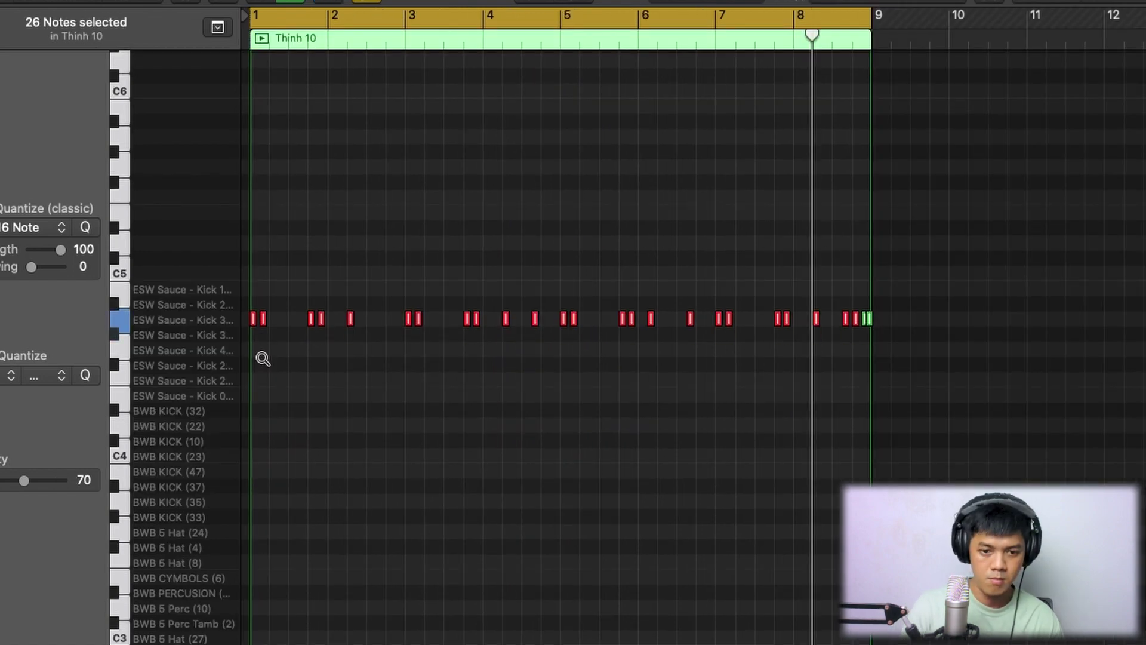
Transpose all the kick notes up two semitones, one at a time, to audition other ESW Sauce kick sounds.
{"action": "key", "text": "alt+Up"}
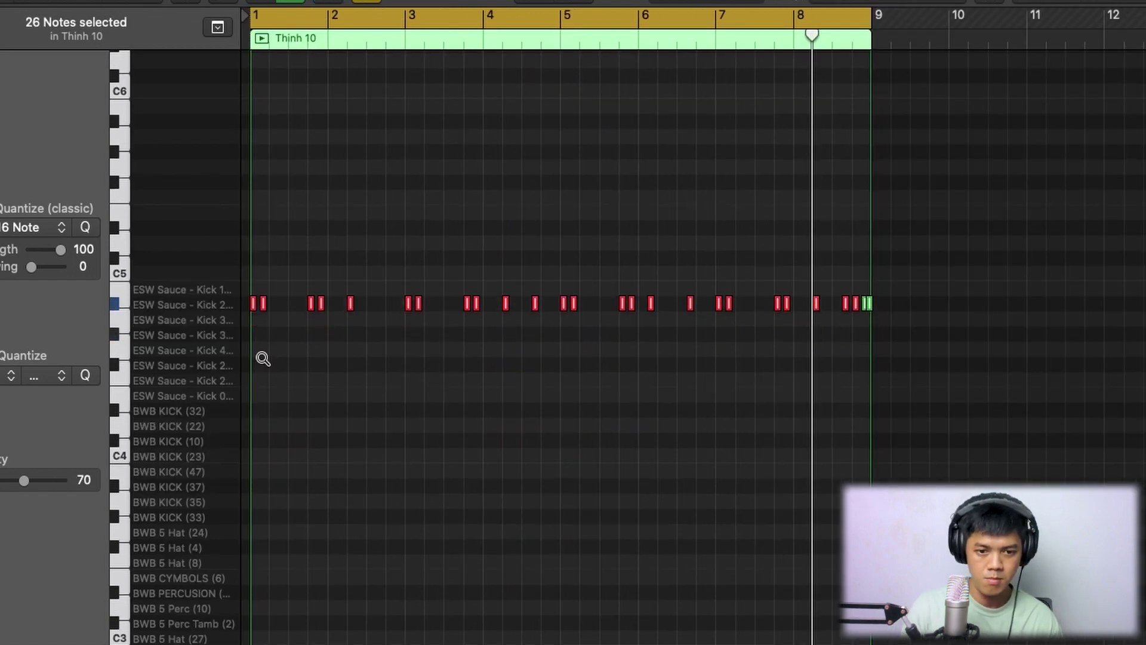
{"action": "key", "text": "space"}
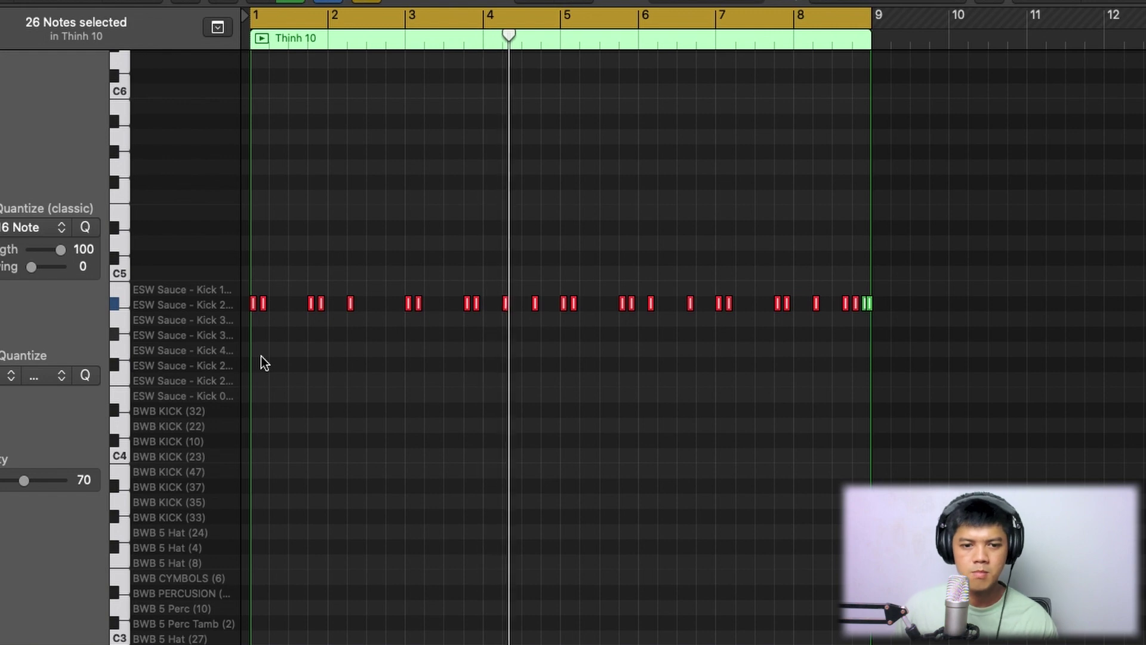
{"action": "key", "text": "alt+Up"}
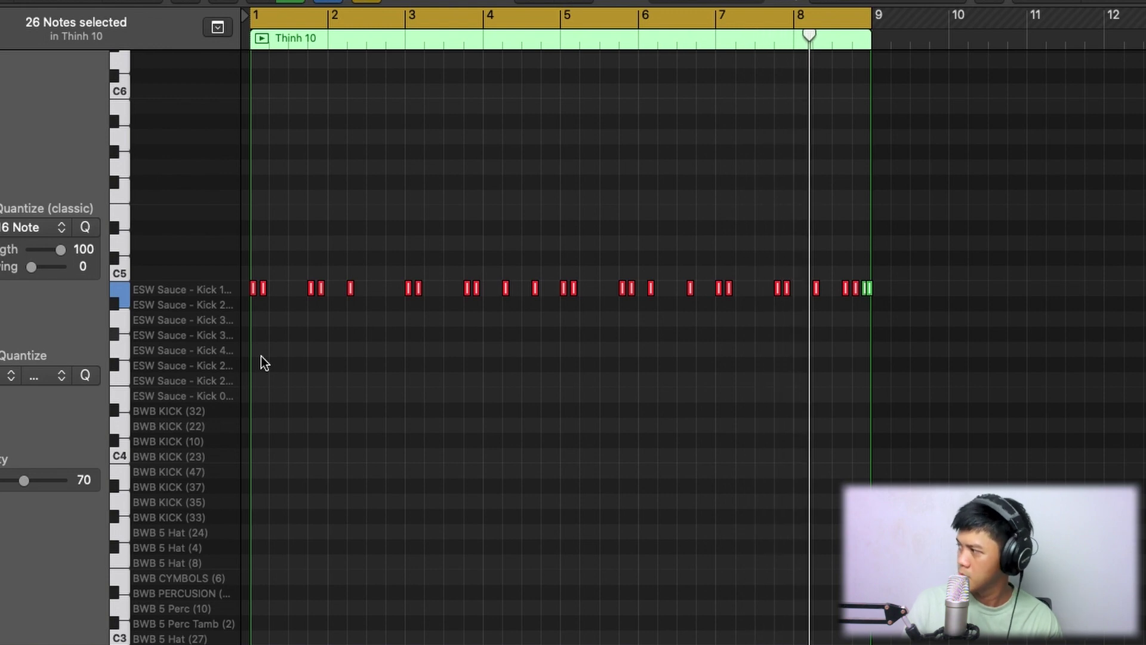
Lower all the kick notes one semitone, play them with the full arrangement outside the Piano Roll, and reopen the note editor.
{"action": "key", "text": "alt+Down"}
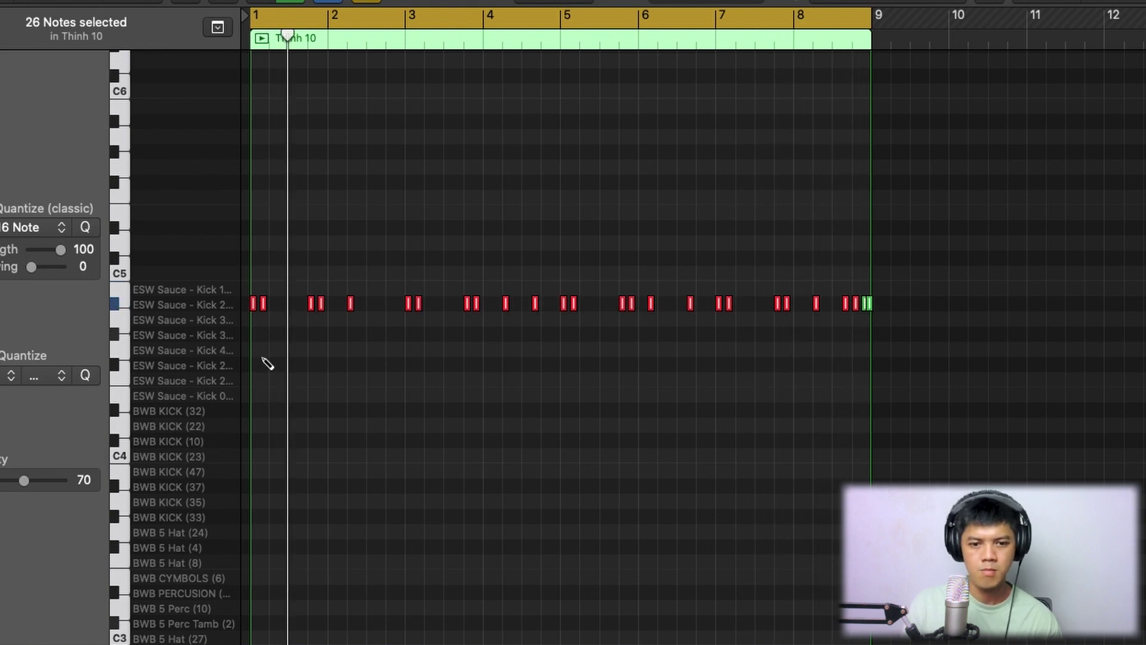
{"action": "key", "text": "p"}
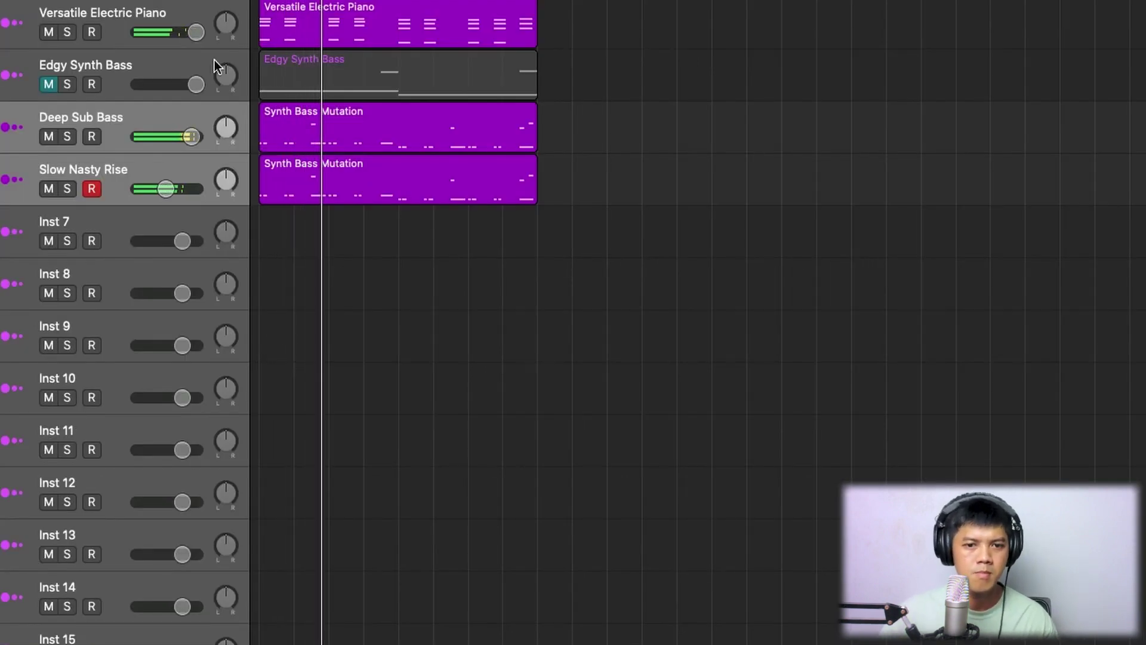
{"action": "key", "text": "super+Left"}
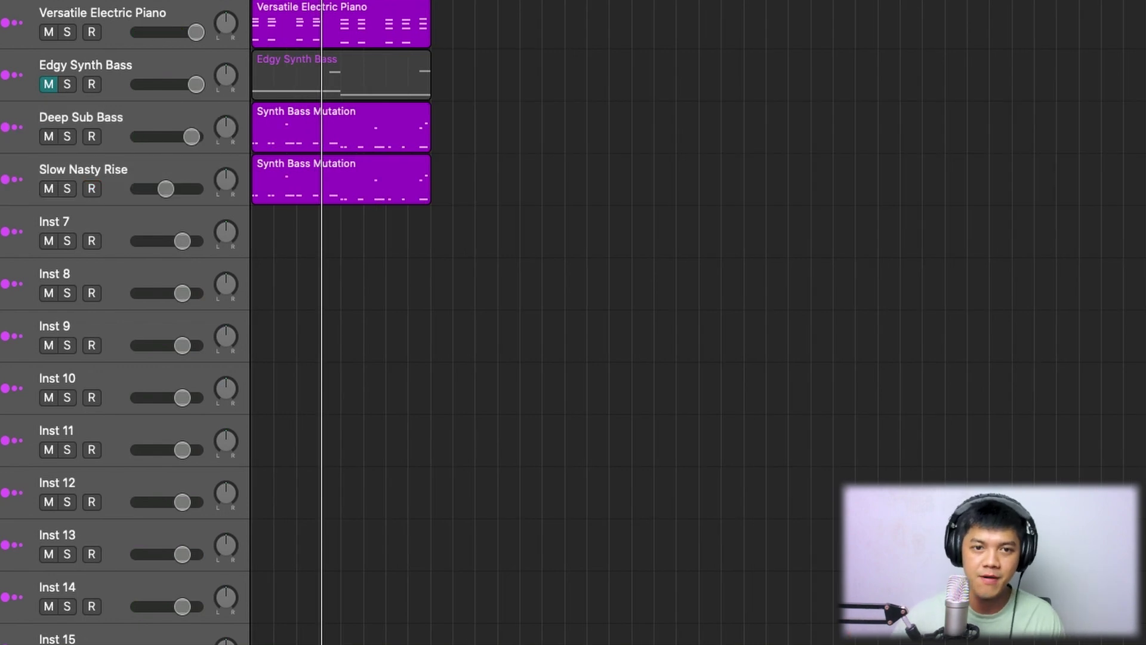
{"action": "key", "text": "p"}
Add a BWB 5 Hat (4) note at the end of bar 1 and shift it one sixteenth earlier, in line with the kick.
{"action": "left_click", "coordinate": [591, 294]}
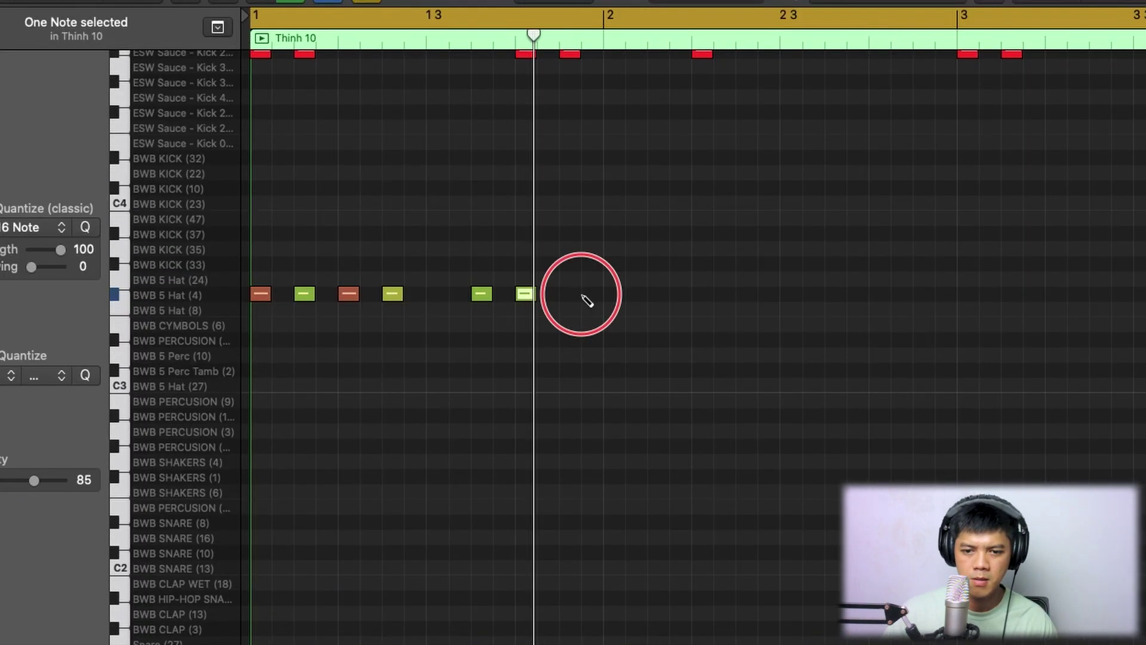
{"action": "left_click", "coordinate": [495, 444]}
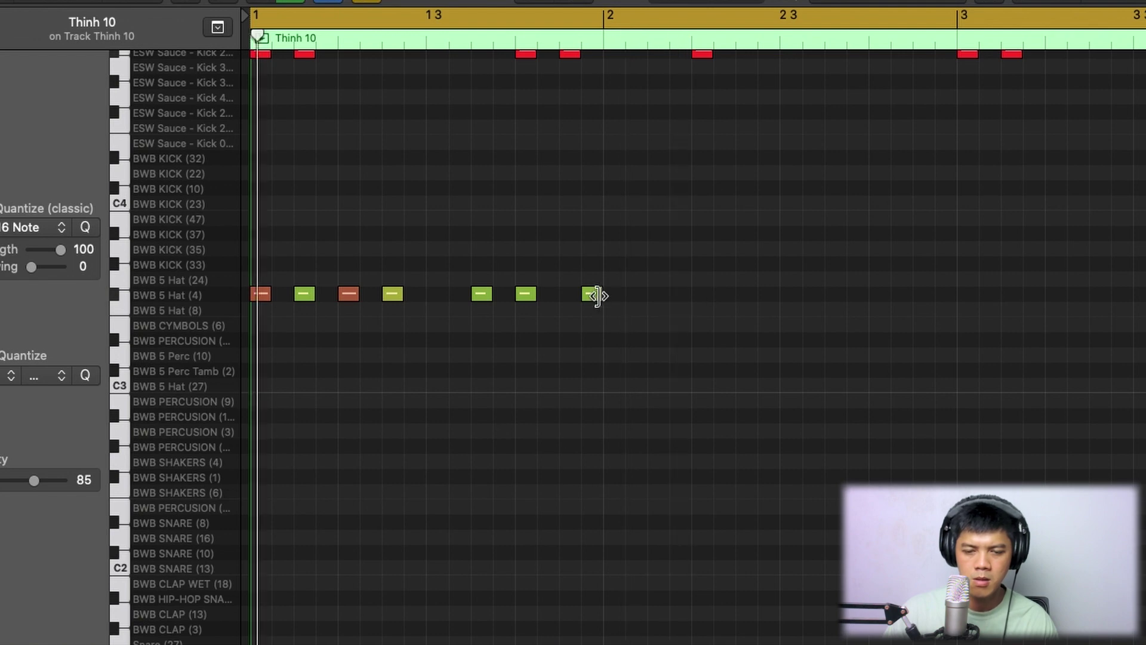
{"action": "left_click_drag", "start_coordinate": [597, 296], "coordinate": [561, 294]}
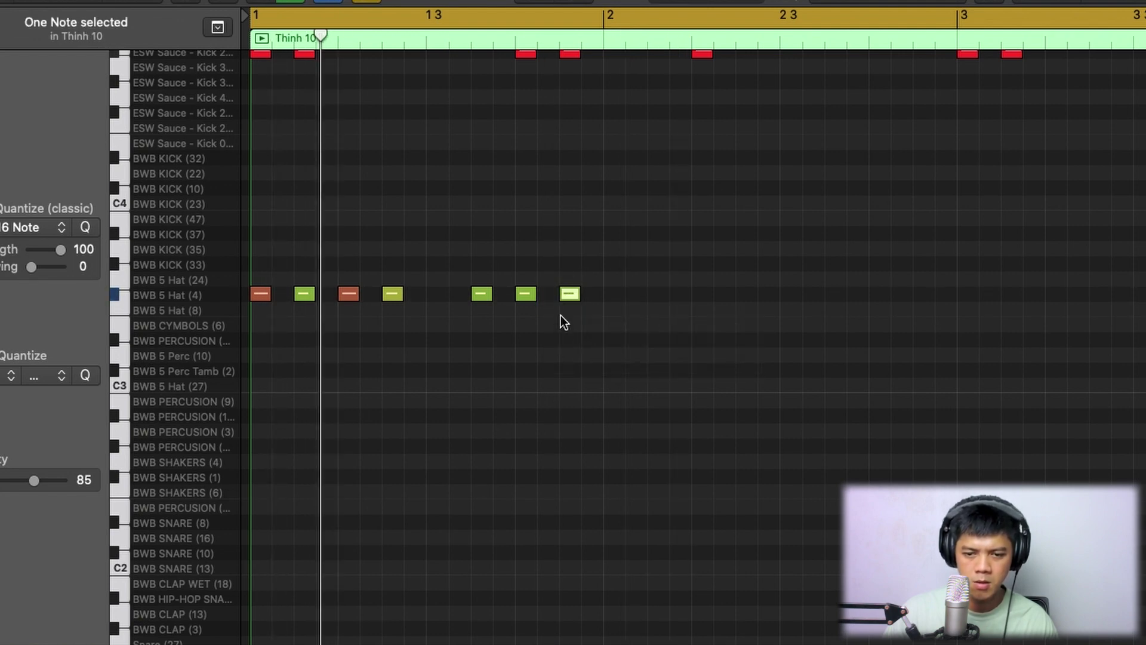
{"action": "left_click", "coordinate": [564, 325]}
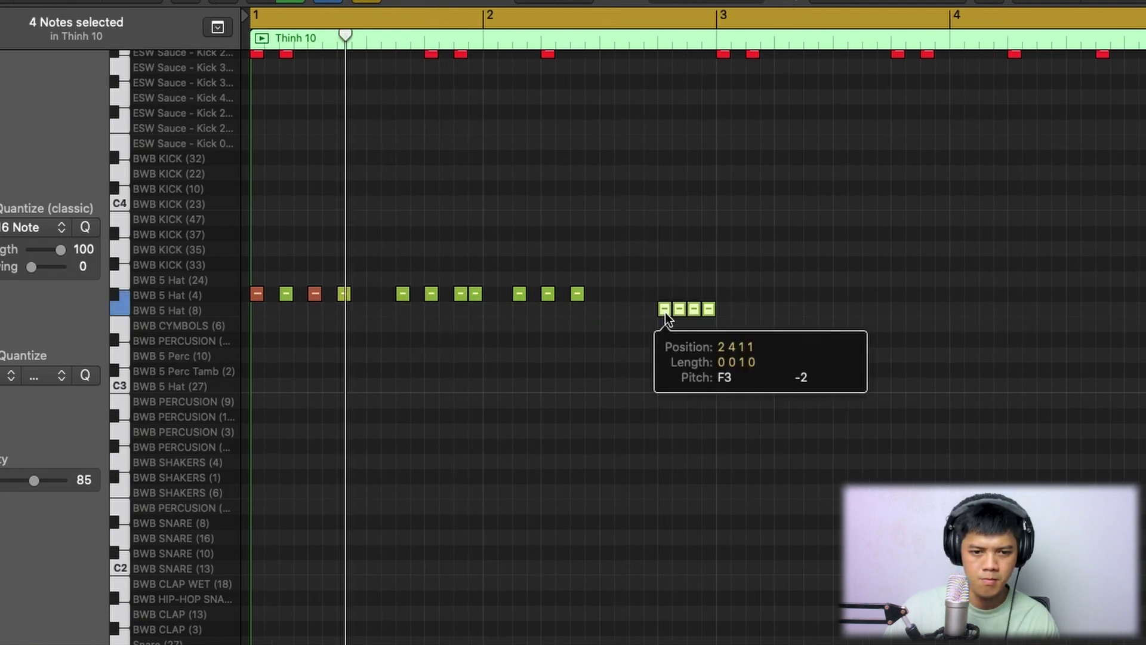
Move the four hats in bar 2's last beat to BWB 5 Hat (8) and place another hat of that sound at the start of bar 2.
{"action": "left_click_drag", "start_coordinate": [663, 317], "coordinate": [668, 319]}
{"action": "mouse_move", "coordinate": [668, 318]}
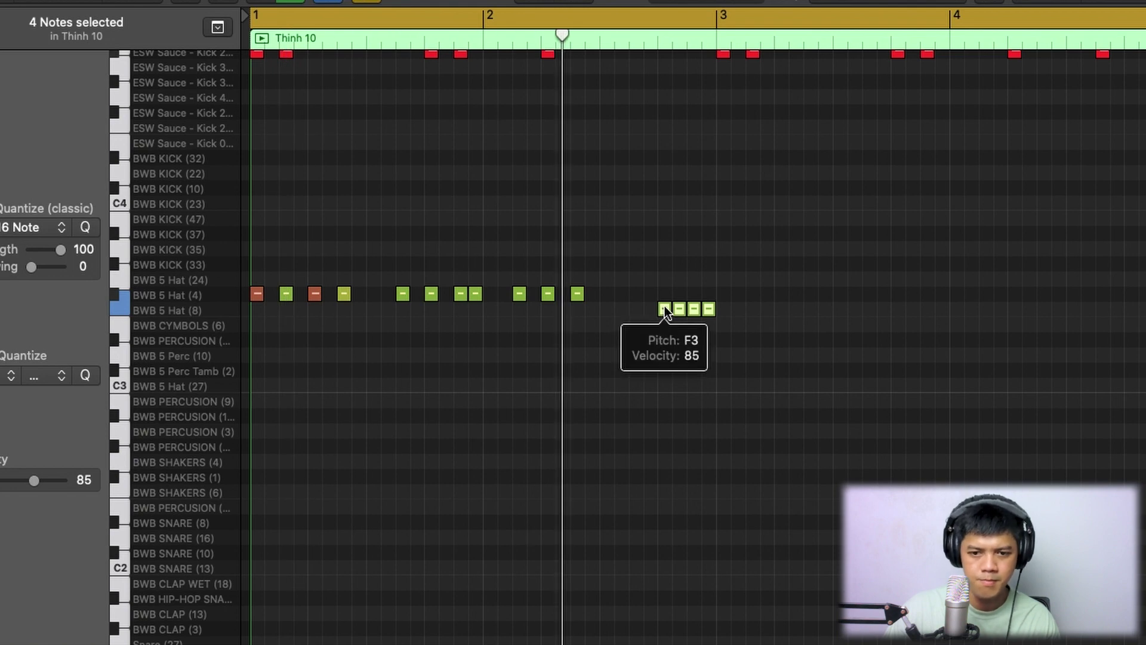
{"action": "left_click", "coordinate": [468, 264]}
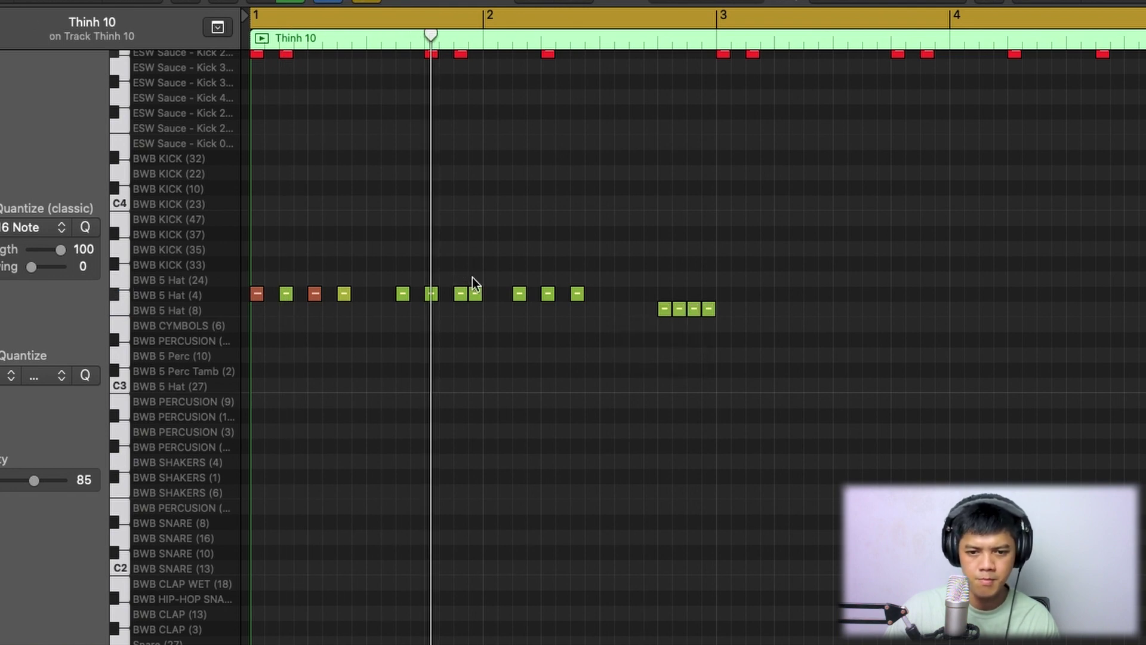
{"action": "left_click", "coordinate": [477, 303]}
{"action": "left_click", "coordinate": [490, 308]}
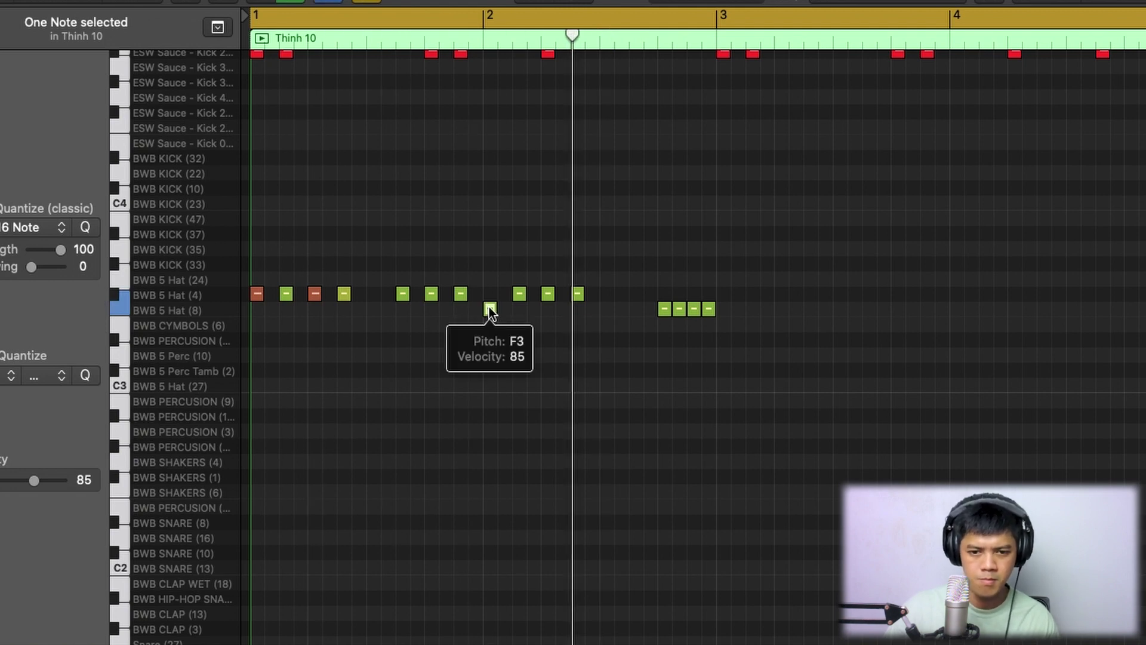
Copy the whole hi-hat pattern of bars 1–2, including the BWB 5 Hat (27) roll, to bars 3–4.
{"action": "key", "text": "super+Left"}
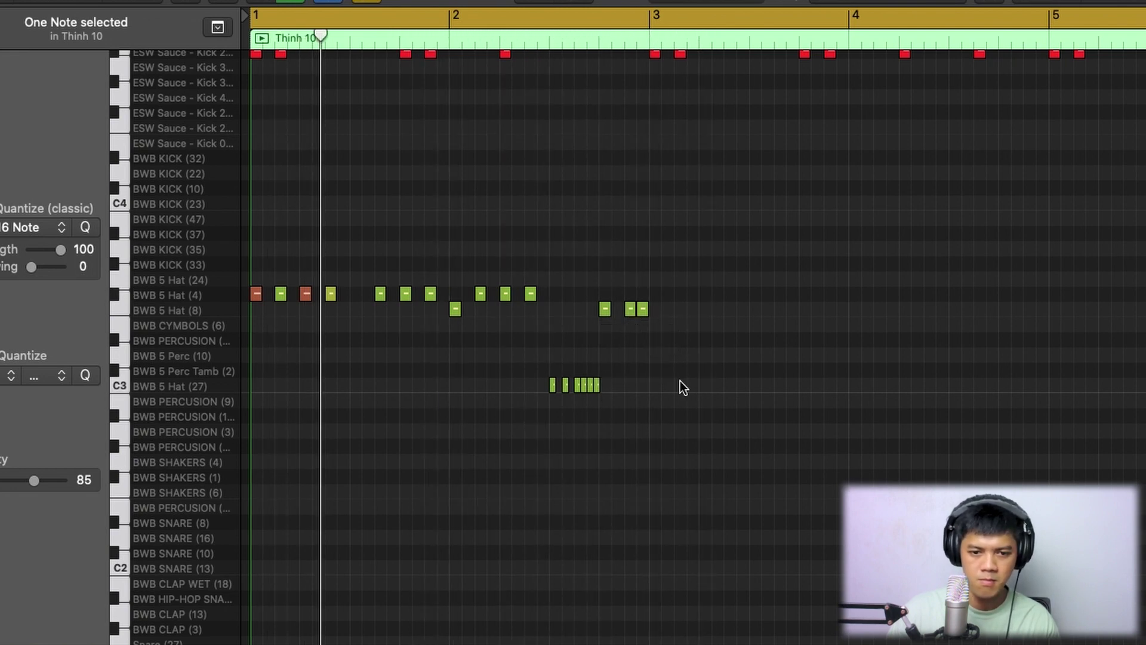
{"action": "left_click_drag", "start_coordinate": [729, 476], "coordinate": [255, 283]}
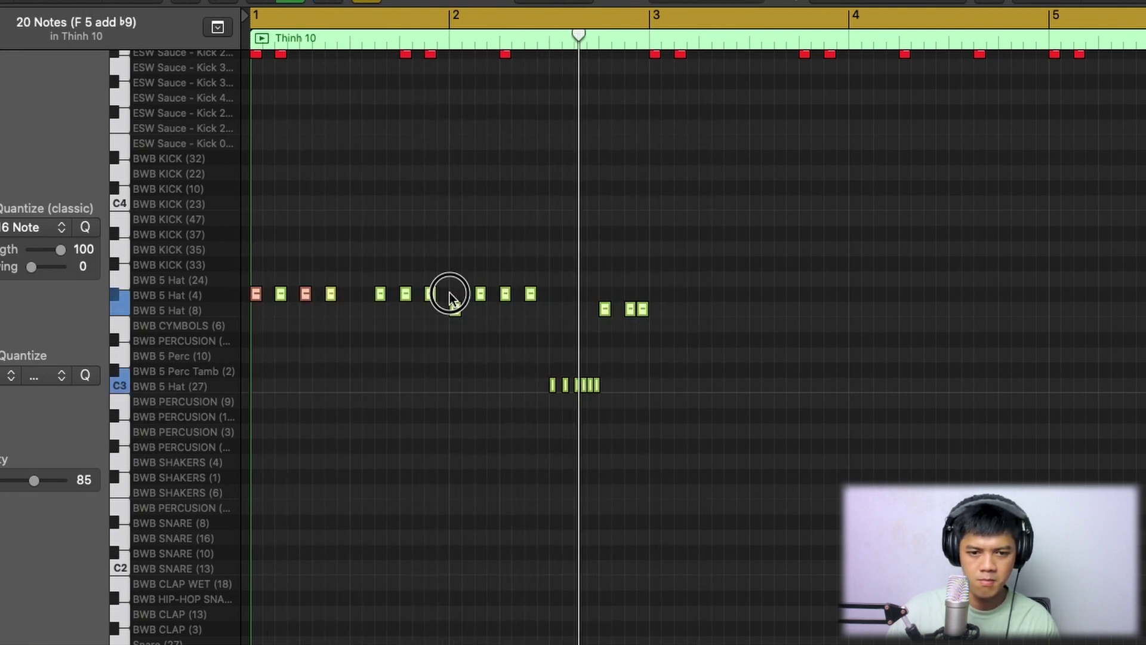
{"action": "left_click_drag", "start_coordinate": [449, 294], "coordinate": [655, 294]}
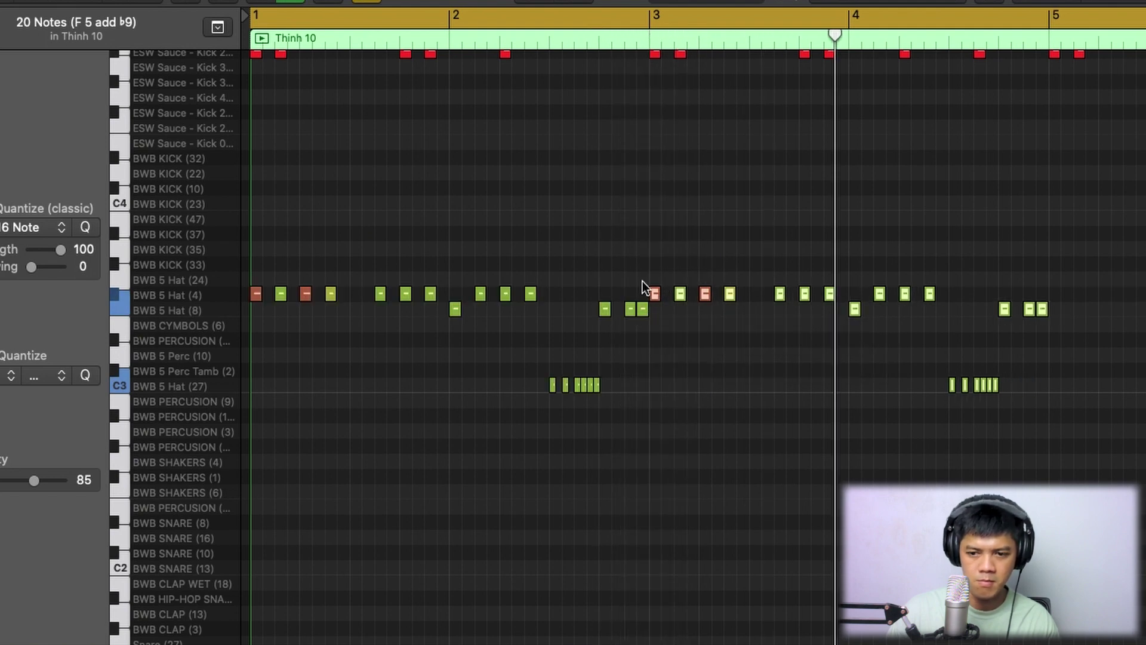
{"action": "scroll", "coordinate": [645, 289], "scroll_direction": "down", "scroll_amount": 5}
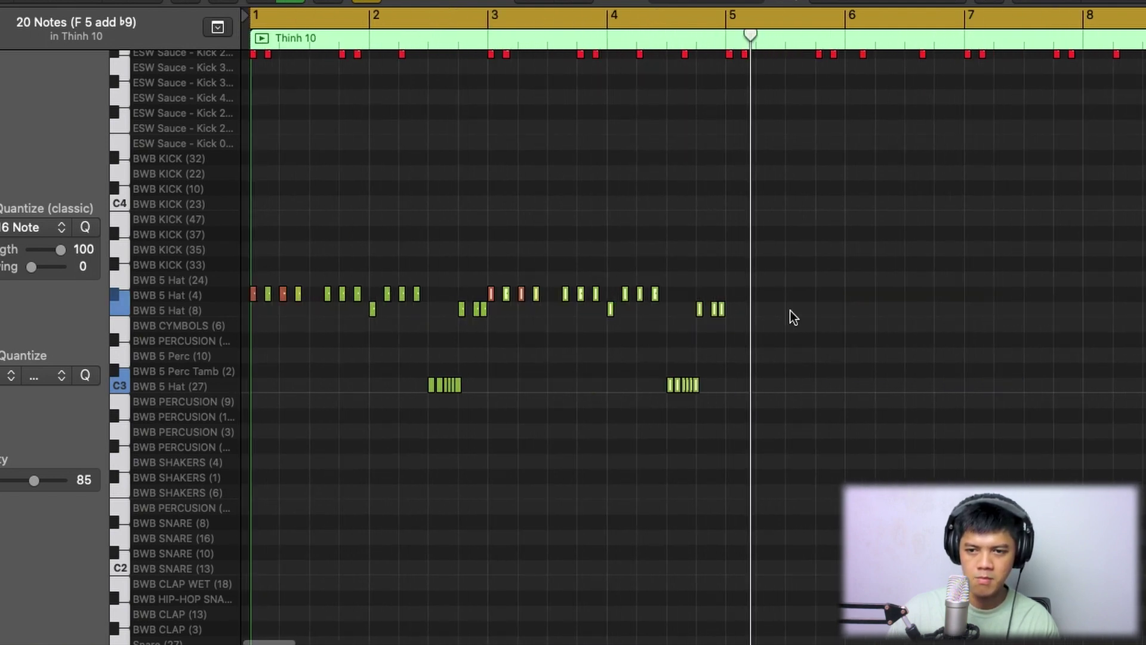
{"action": "left_click", "coordinate": [788, 291]}
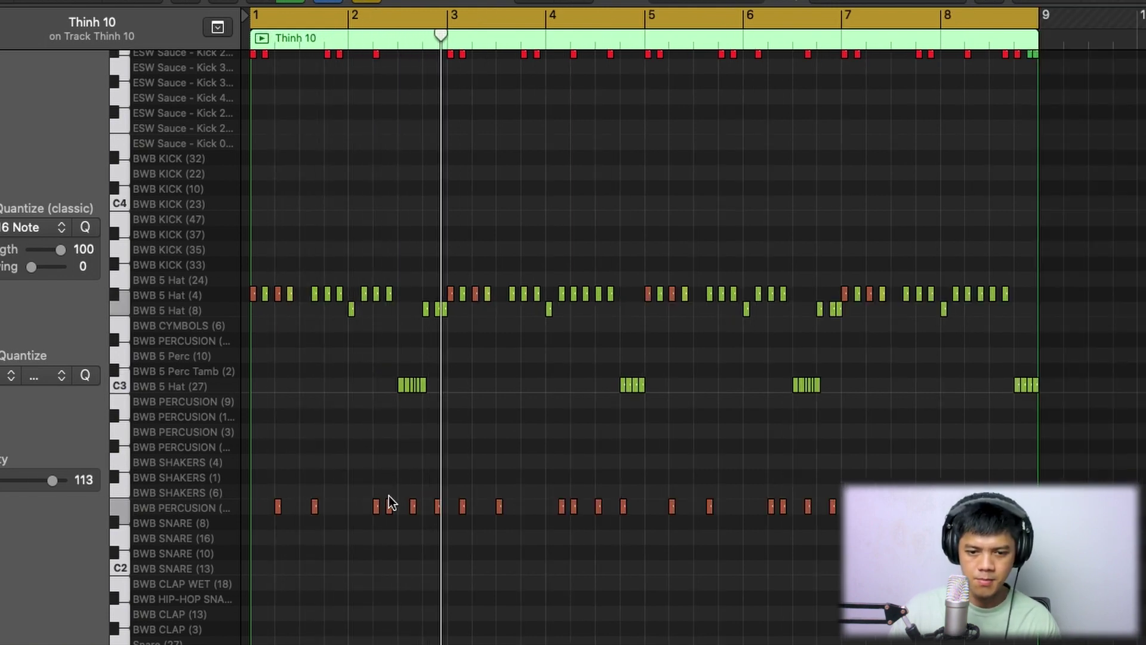
Replay the percussion from bar 1 and move its hits shortly after beat 3 in bars 2 and 4 down to BWB SNARE (16).
{"action": "key", "text": "Return"}
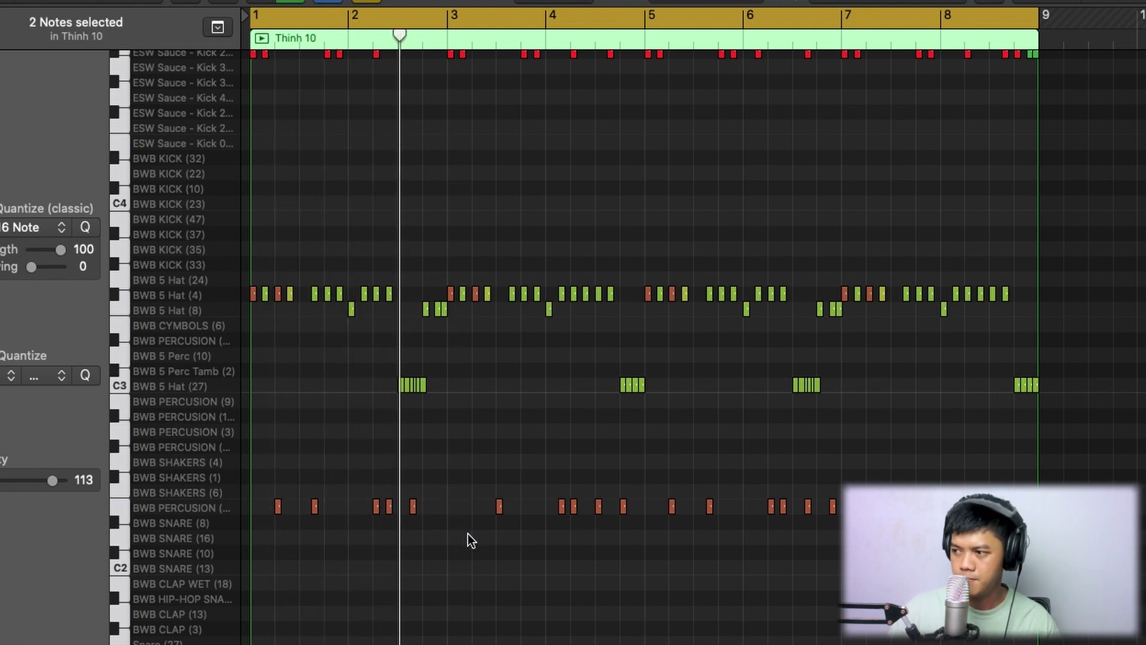
{"action": "key", "text": "Return"}
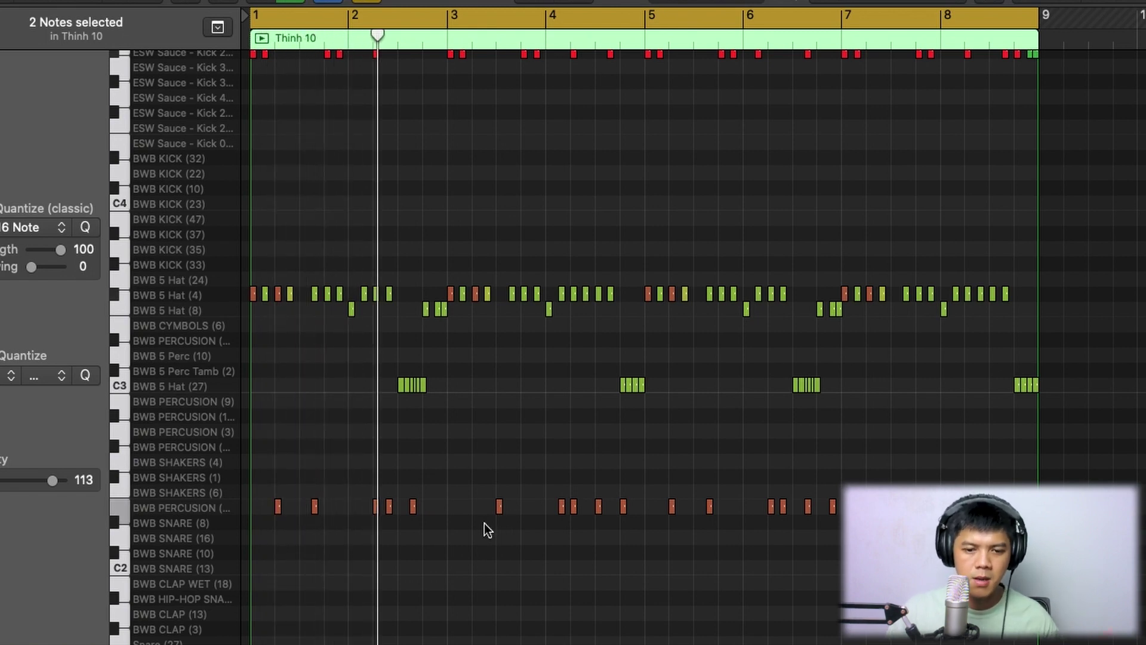
{"action": "left_click_drag", "start_coordinate": [413, 506], "coordinate": [412, 537]}
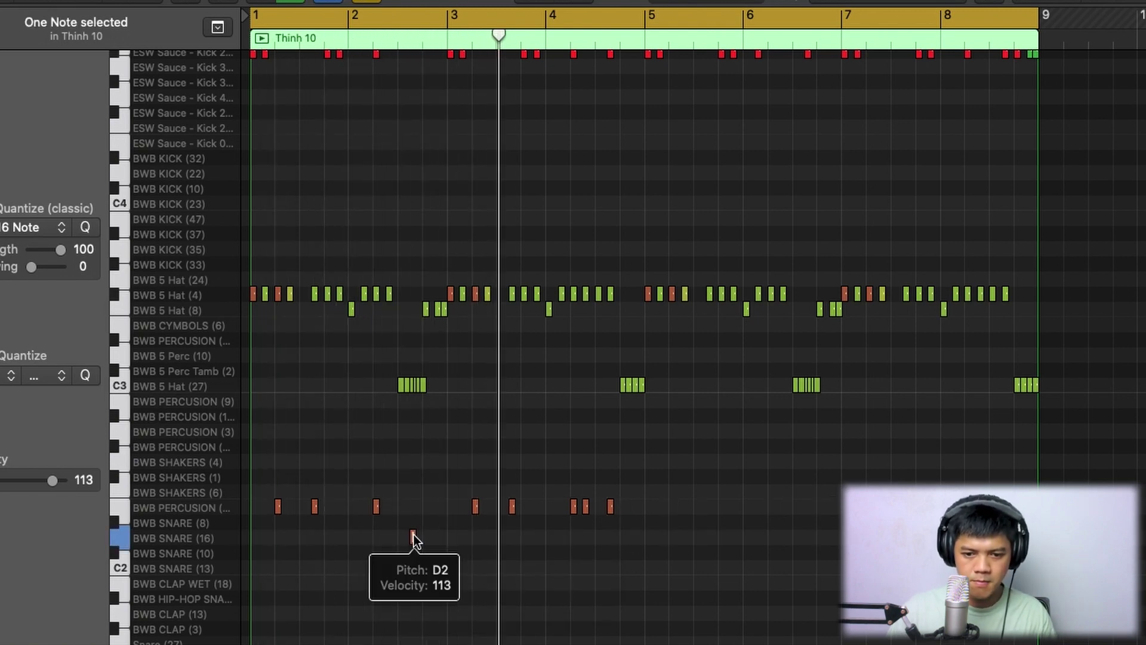
{"action": "left_click", "coordinate": [609, 532]}
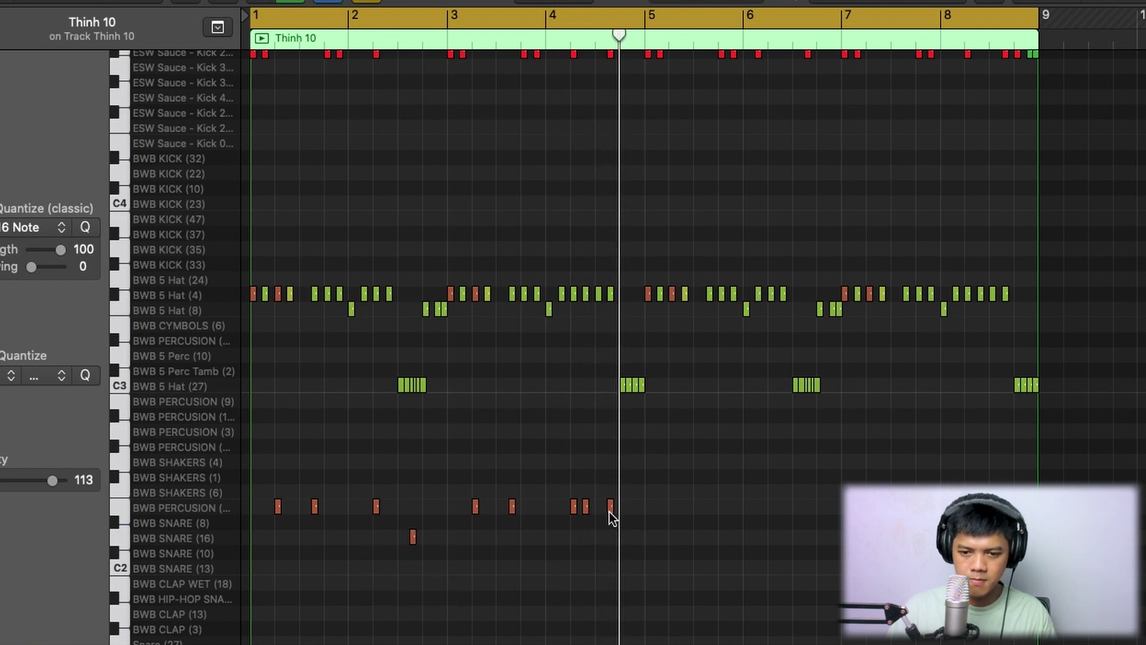
{"action": "left_click_drag", "start_coordinate": [610, 515], "coordinate": [611, 542]}
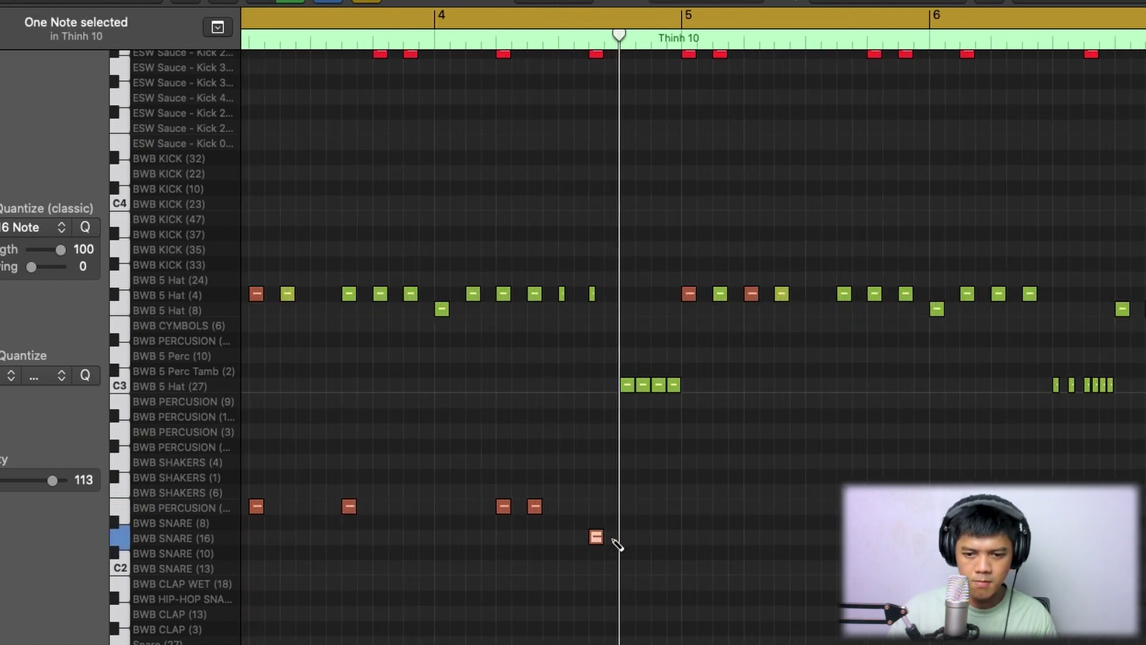
Build a run of BWB SNARE (16) hits from beat 3 of bar 4, with the first two at velocity 76.
{"action": "scroll", "coordinate": [615, 543], "scroll_direction": "up", "scroll_amount": 5}
{"action": "scroll", "coordinate": [621, 542], "scroll_direction": "down", "scroll_amount": 10}
{"action": "key", "text": "space"}
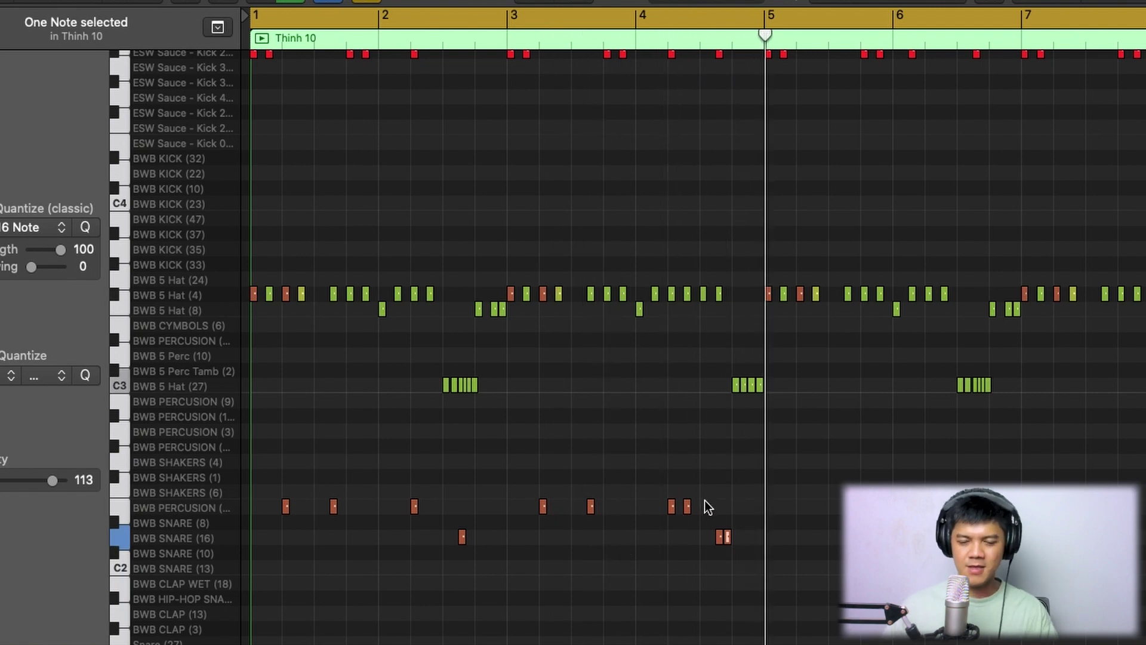
{"action": "scroll", "coordinate": [737, 539], "scroll_direction": "up", "scroll_amount": 3}
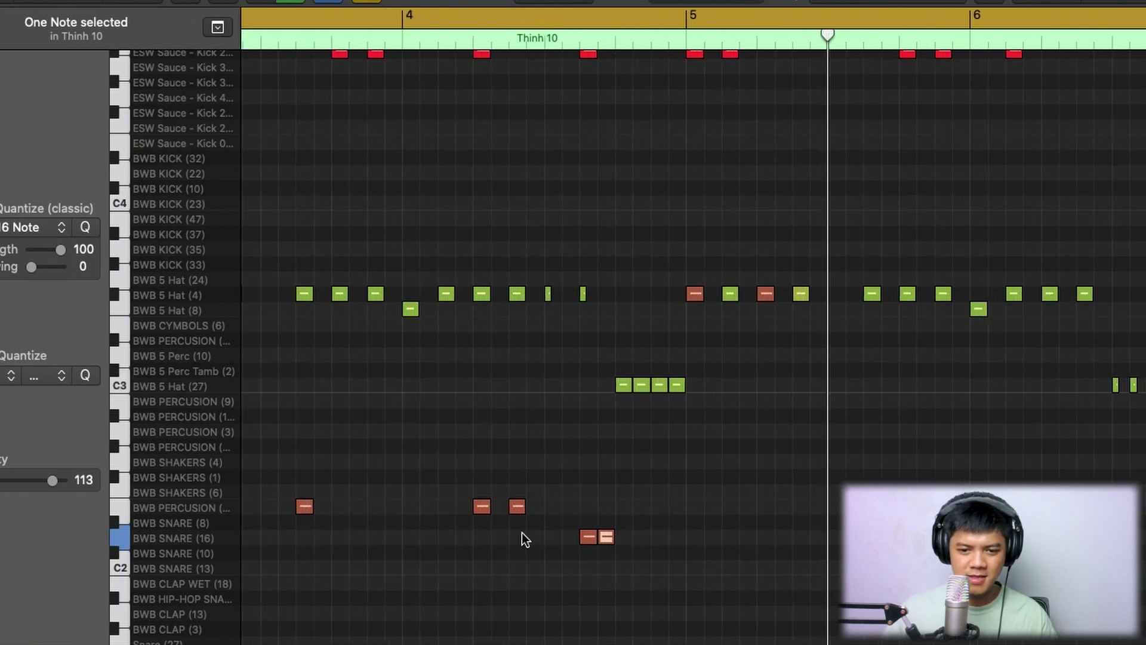
{"action": "scroll", "coordinate": [546, 542], "scroll_direction": "up", "scroll_amount": 4}
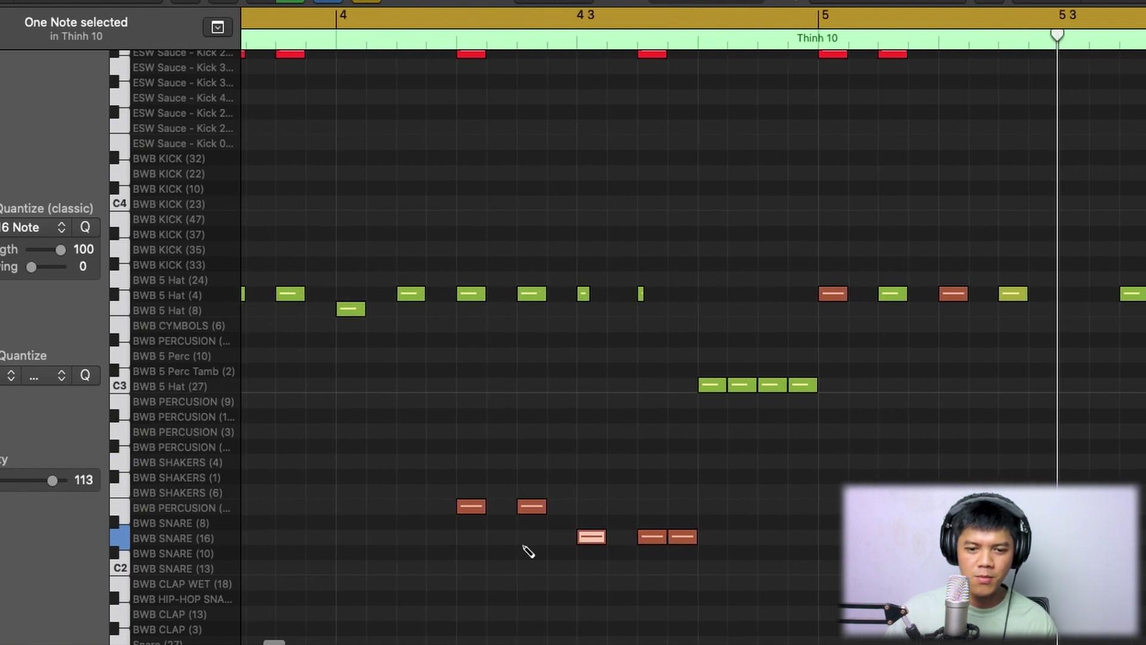
{"action": "left_click", "coordinate": [534, 536], "text": "shift"}
{"action": "scroll", "coordinate": [532, 531], "scroll_direction": "down", "scroll_amount": 7}
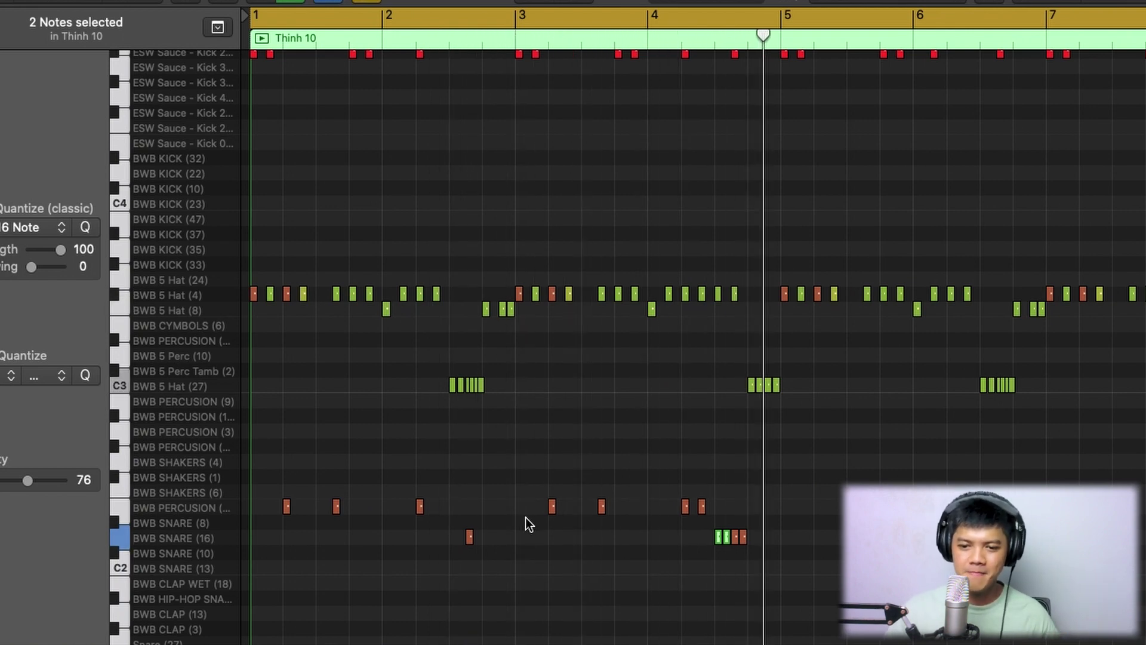
Add a short BWB SNARE (16) hit halfway through the last beat of bar 4 and set its velocity to 117.
{"action": "scroll", "coordinate": [834, 485], "scroll_direction": "up", "scroll_amount": 5}
{"action": "scroll", "coordinate": [504, 563], "scroll_direction": "down", "scroll_amount": 3}
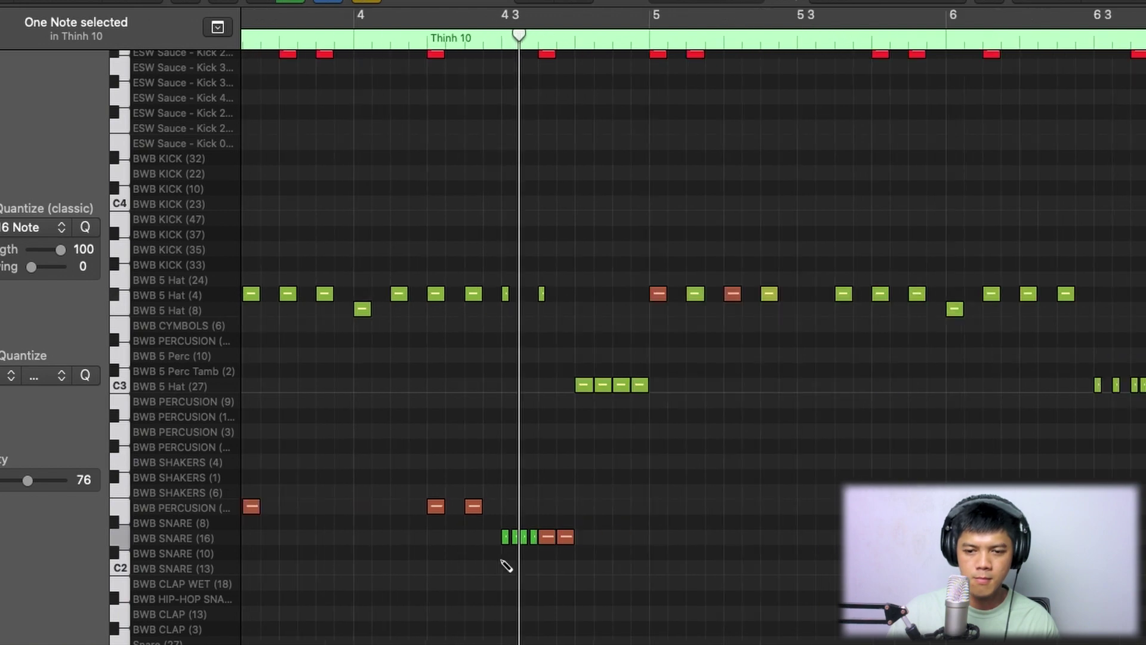
{"action": "left_click", "coordinate": [616, 537]}
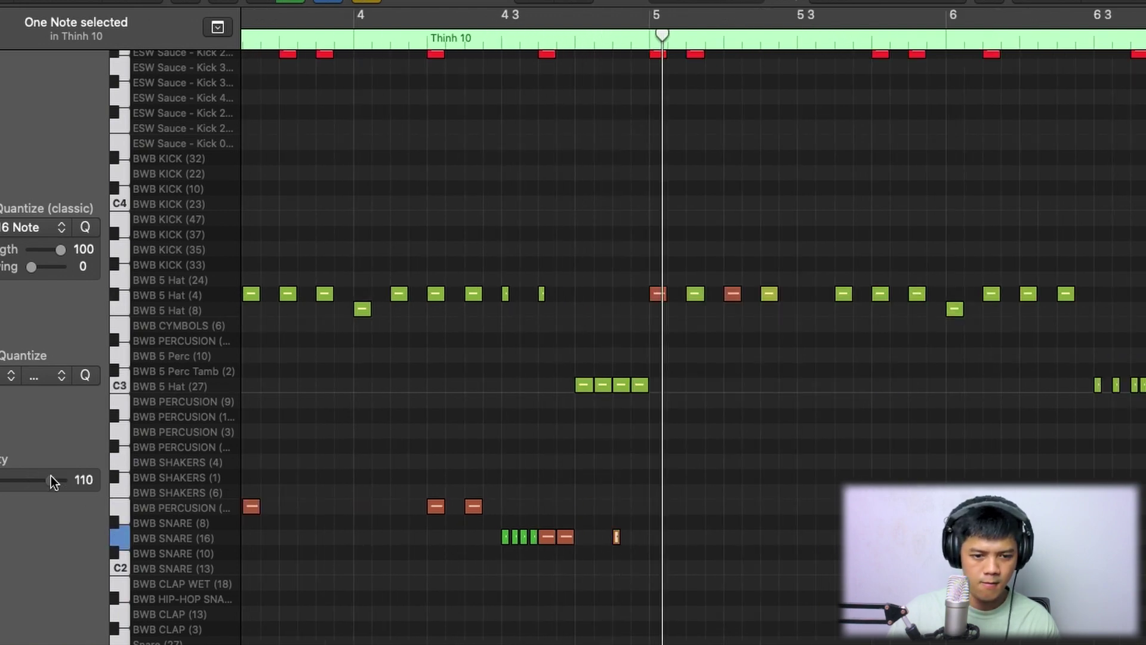
{"action": "mouse_move", "coordinate": [617, 540]}
{"action": "left_mouse_down"}
{"action": "mouse_move", "coordinate": [616, 550]}
{"action": "mouse_move", "coordinate": [618, 538]}
{"action": "left_mouse_up"}
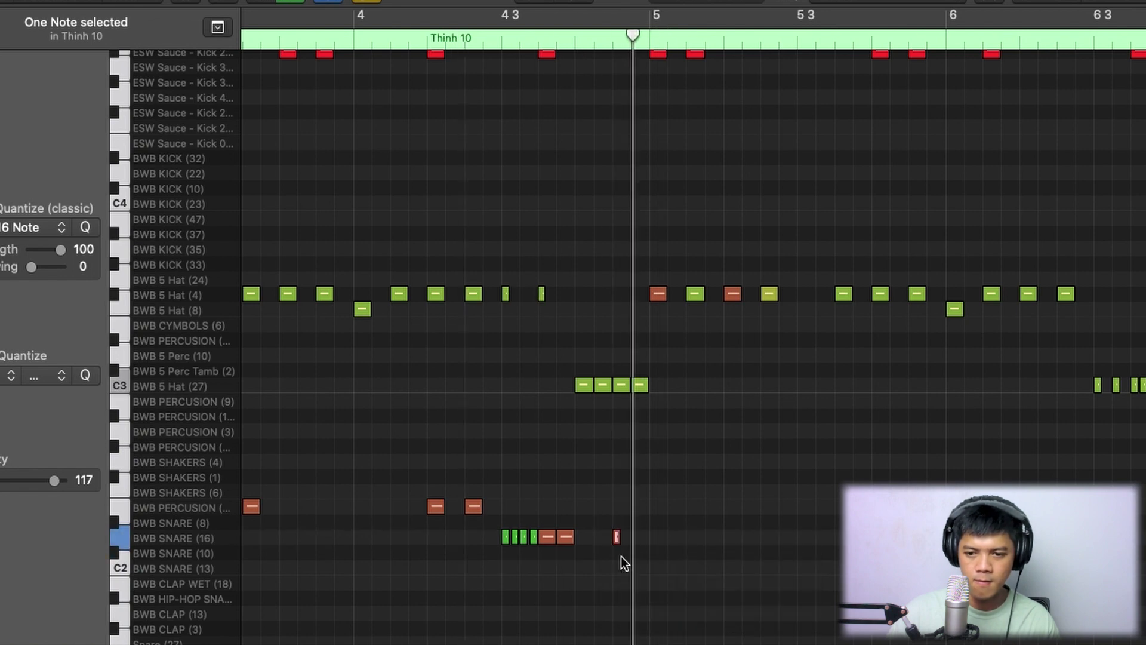
Copy the percussion and BWB SNARE (16) pattern from bars 1–4 to bars 5–8 and turn cycle playback back on.
{"action": "scroll", "coordinate": [624, 563], "scroll_direction": "down", "scroll_amount": 5}
{"action": "left_click_drag", "start_coordinate": [843, 566], "coordinate": [270, 442]}
{"action": "scroll", "coordinate": [285, 541], "scroll_direction": "down", "scroll_amount": 5}
{"action": "scroll", "coordinate": [263, 509], "scroll_direction": "up", "scroll_amount": 2}
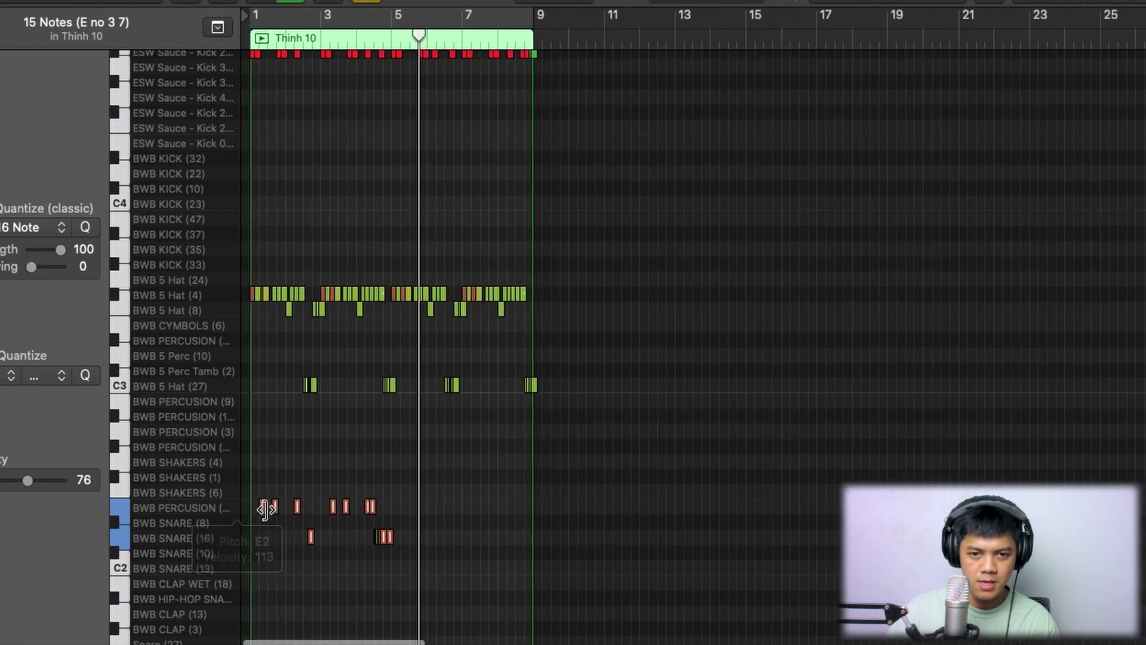
{"action": "scroll", "coordinate": [373, 544], "scroll_direction": "up", "scroll_amount": 3}
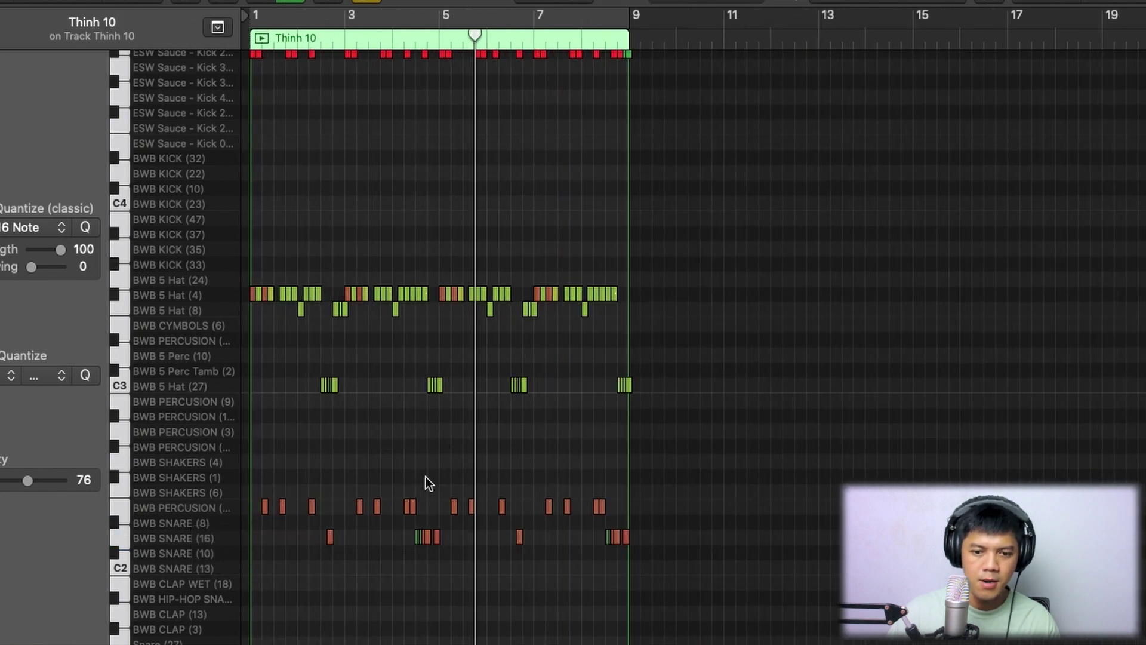
{"action": "key", "text": "c"}
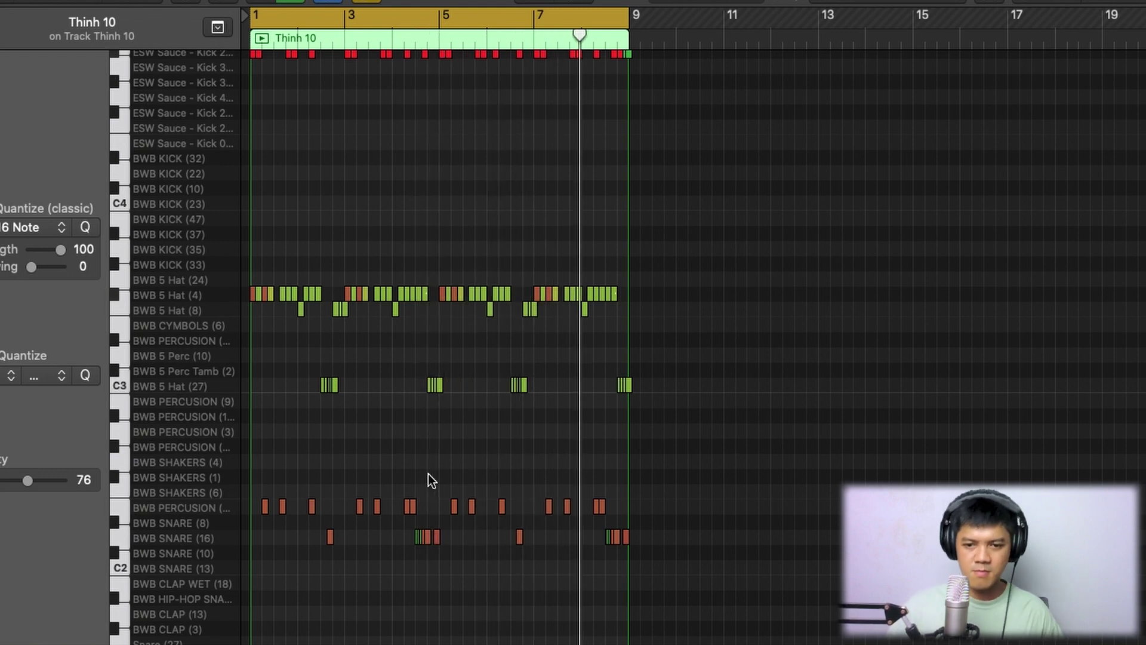
Layer a BWB hip-hop snare note over the Snare (9) hit on beat 3 in each of bars 1 to 4.
{"action": "key", "text": "super+Right"}
{"action": "scroll", "coordinate": [397, 536], "scroll_direction": "down", "scroll_amount": 2}
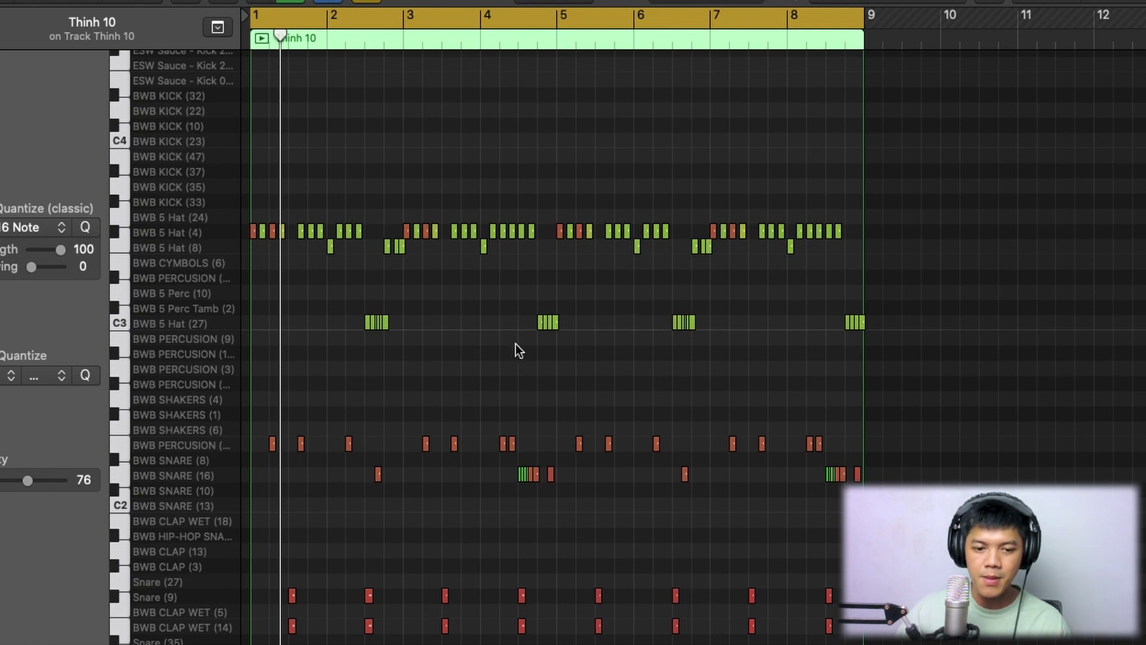
{"action": "key", "text": "super+Right"}
{"action": "scroll", "coordinate": [514, 343], "scroll_direction": "down", "scroll_amount": 1}
{"action": "left_click", "coordinate": [301, 515]}
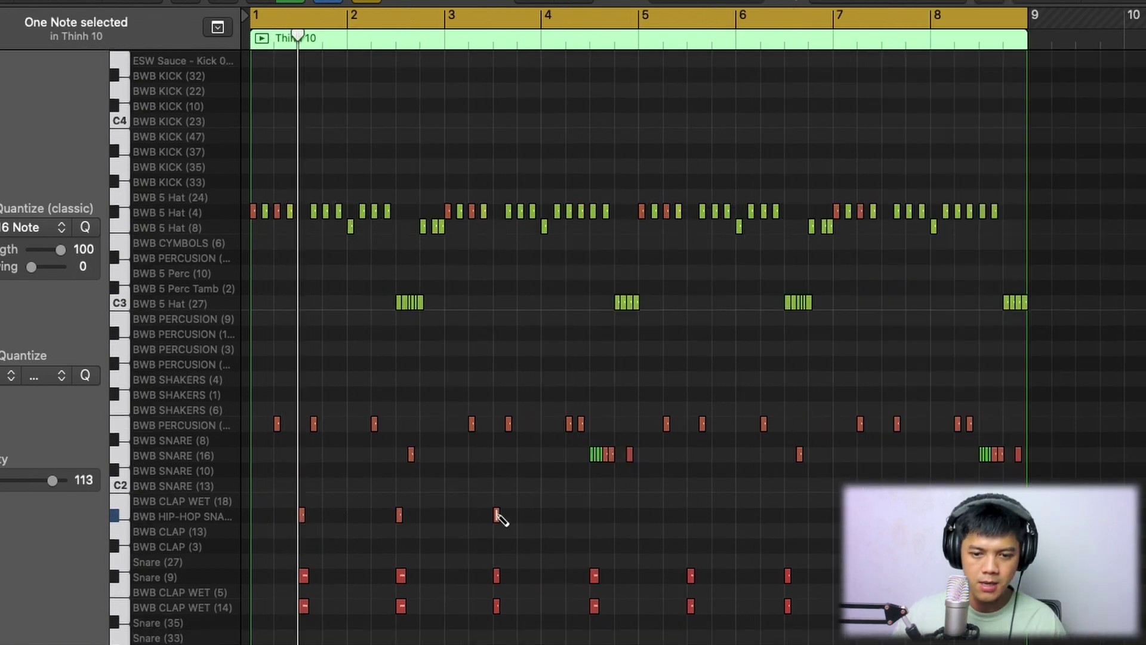
{"action": "left_click_drag", "start_coordinate": [599, 517], "coordinate": [594, 517]}
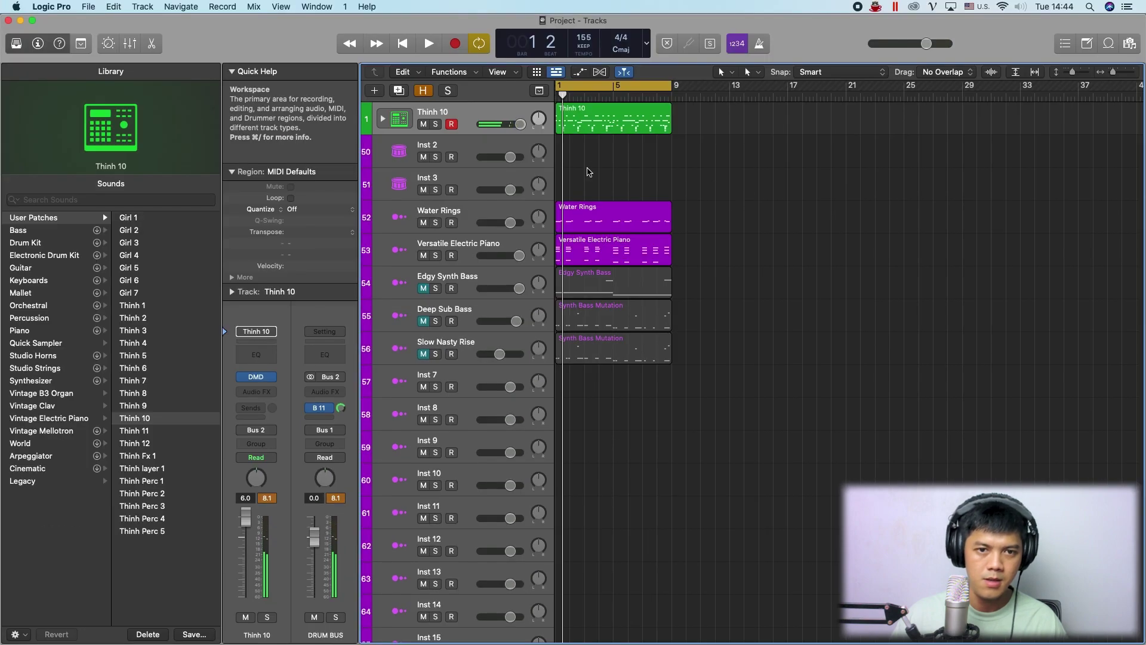
Separate the Thinh 10 drum region by note pitch and expand the Thinh 10 stack to show its subtracks.
{"action": "scroll", "coordinate": [589, 170], "scroll_direction": "up", "scroll_amount": 2}
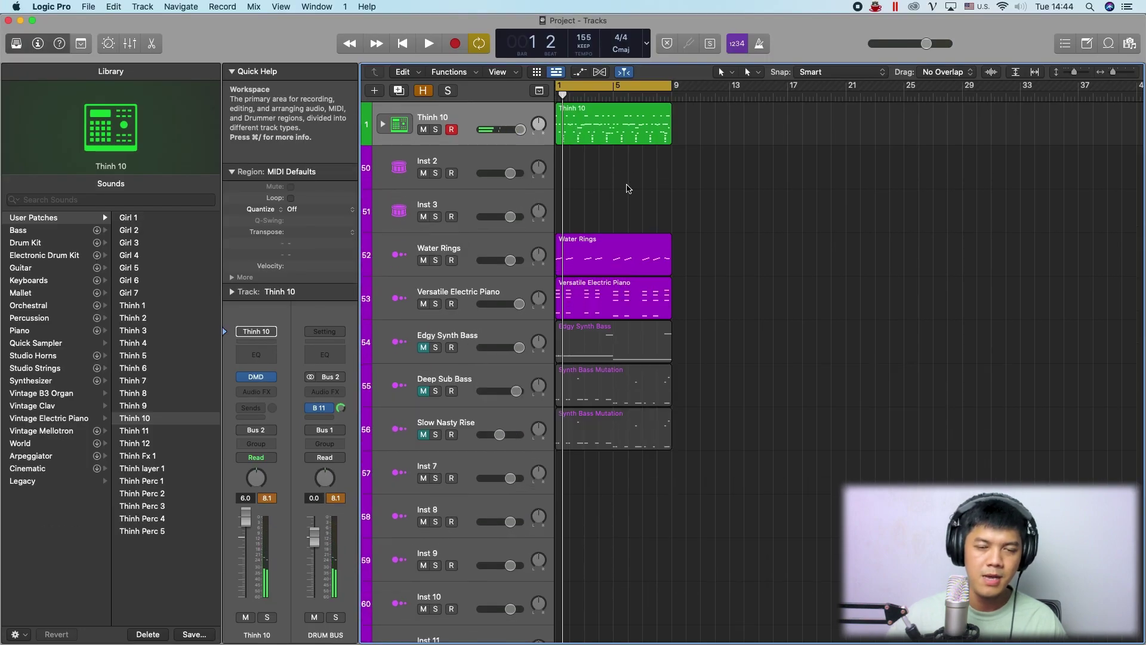
{"action": "left_click", "coordinate": [642, 142]}
{"action": "right_click", "coordinate": [643, 131]}
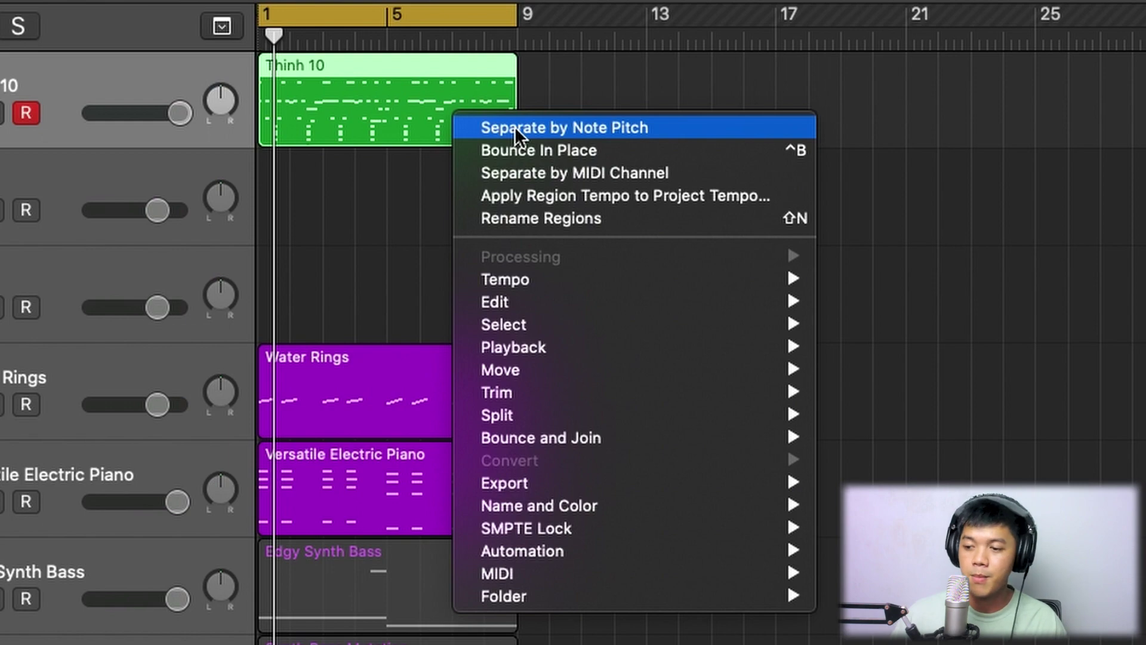
{"action": "left_click", "coordinate": [540, 127]}
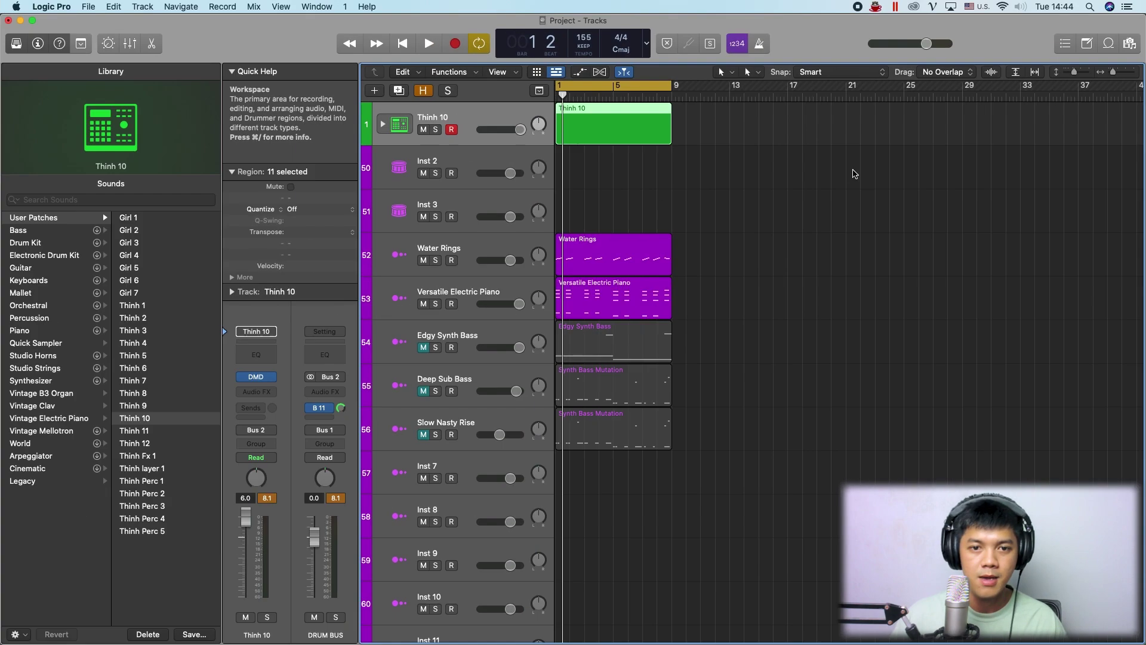
{"action": "left_click", "coordinate": [383, 124]}
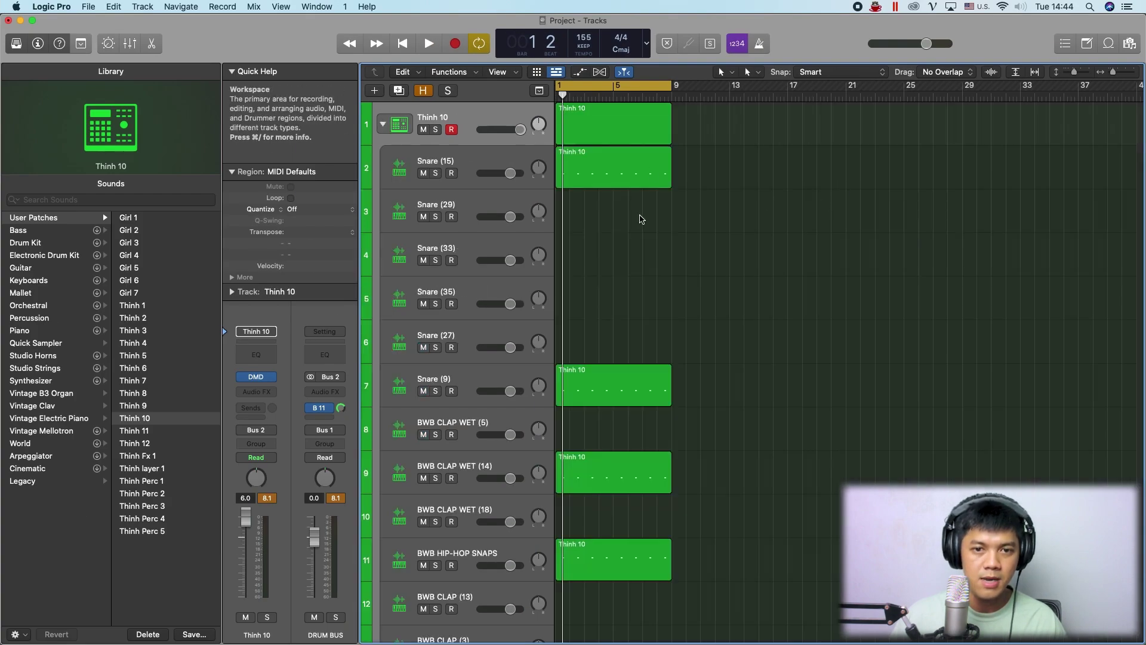
Delete the empty tracks Snare (29), (33), (35) and (27), plus BWB CLAP WET (5) and (18).
{"action": "left_click", "coordinate": [487, 202]}
{"action": "left_click", "coordinate": [542, 328], "text": "shift"}
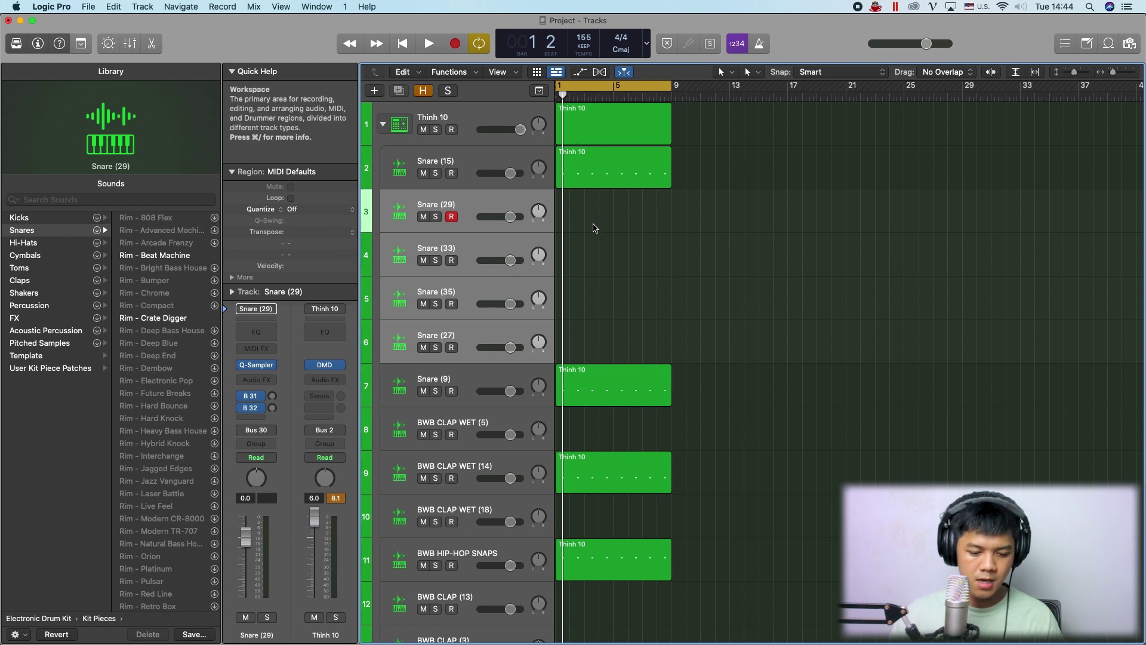
{"action": "key", "text": "super+BackSpace"}
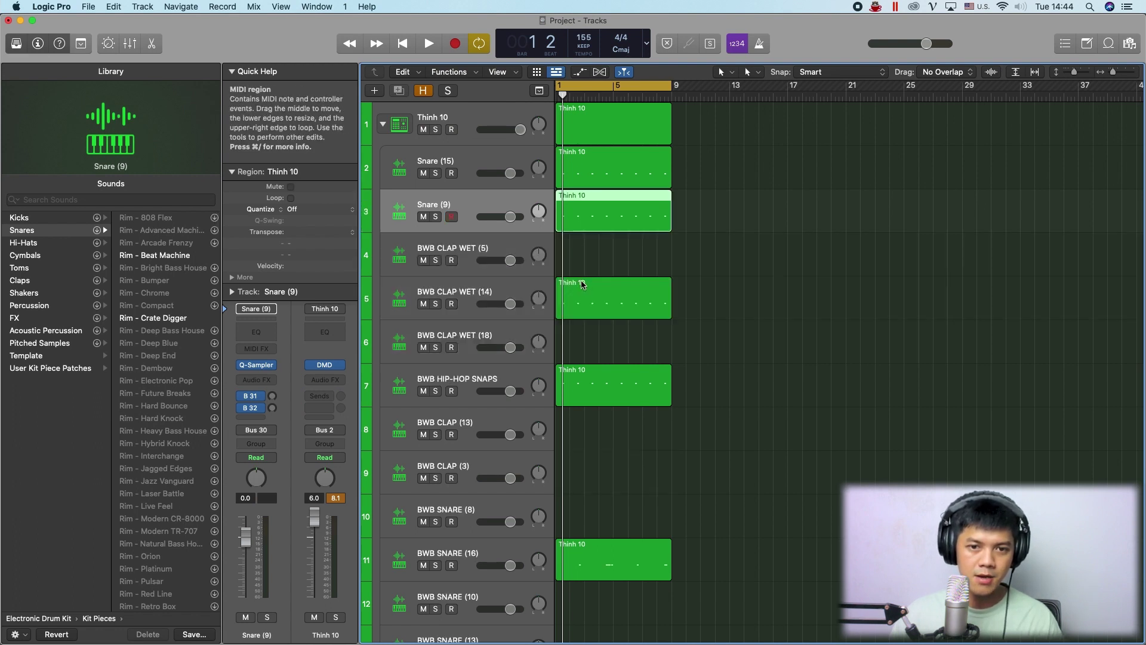
{"action": "left_click", "coordinate": [489, 257]}
{"action": "key", "text": "super+BackSpace"}
{"action": "left_click", "coordinate": [483, 285]}
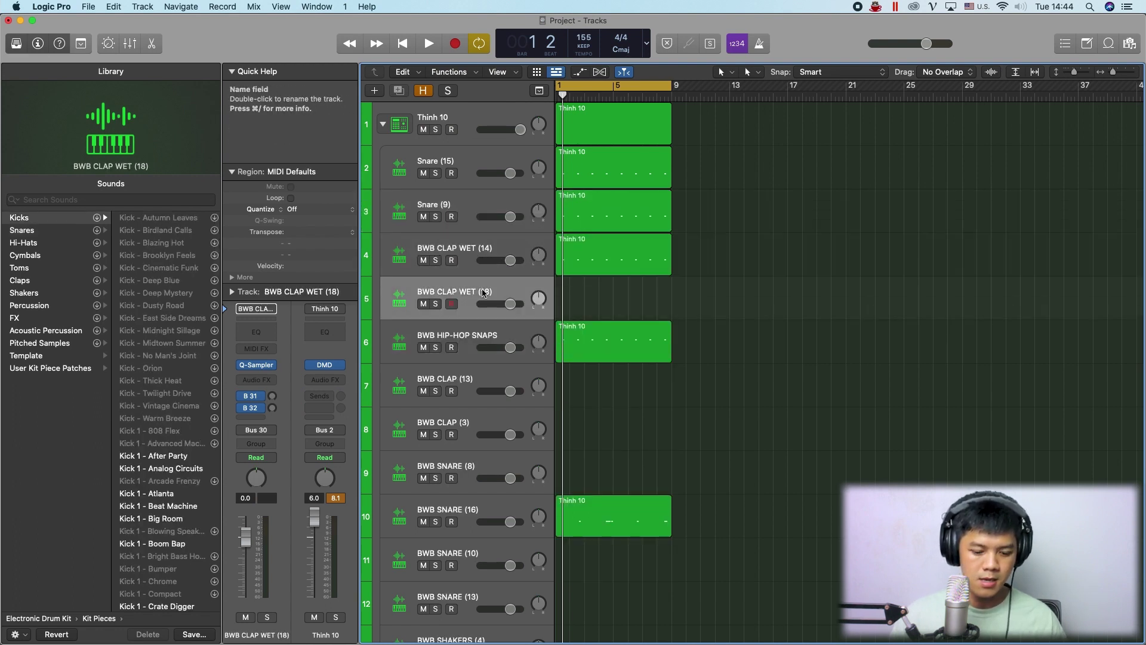
{"action": "key", "text": "super+BackSpace"}
Delete the remaining empty drum subtracks, starting with BWB CLAP (13), BWB CLAP (3) and BWB SNARE (8).
{"action": "left_click", "coordinate": [485, 337]}
{"action": "left_click", "coordinate": [485, 427], "text": "shift"}
{"action": "key", "text": "super+BackSpace"}
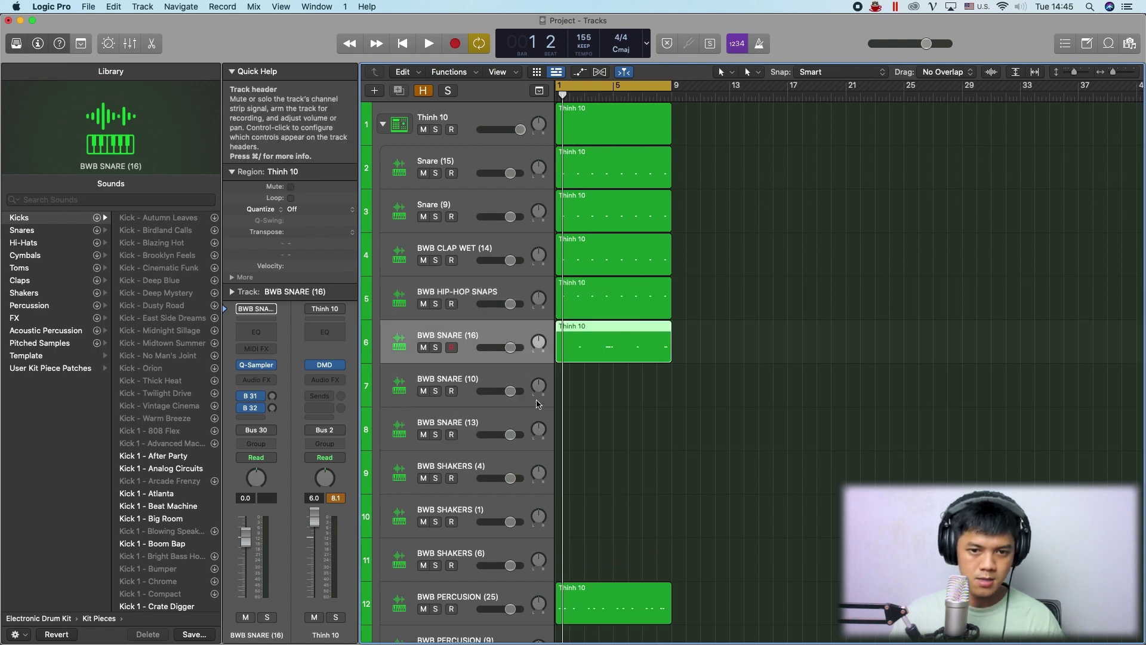
{"action": "scroll", "coordinate": [501, 299], "scroll_direction": "down", "scroll_amount": 3}
{"action": "key", "text": "super+Up"}
Flatten the Thinh 10 track stack so its drum subtracks become normal tracks.
{"action": "left_click", "coordinate": [518, 118]}
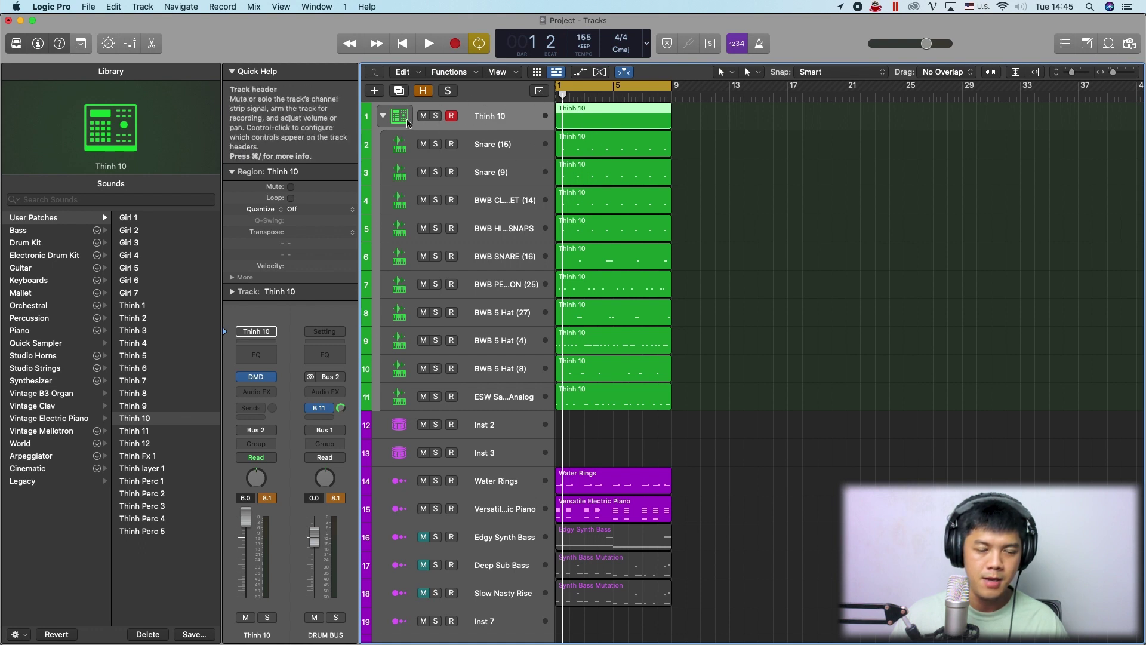
{"action": "right_click", "coordinate": [516, 115]}
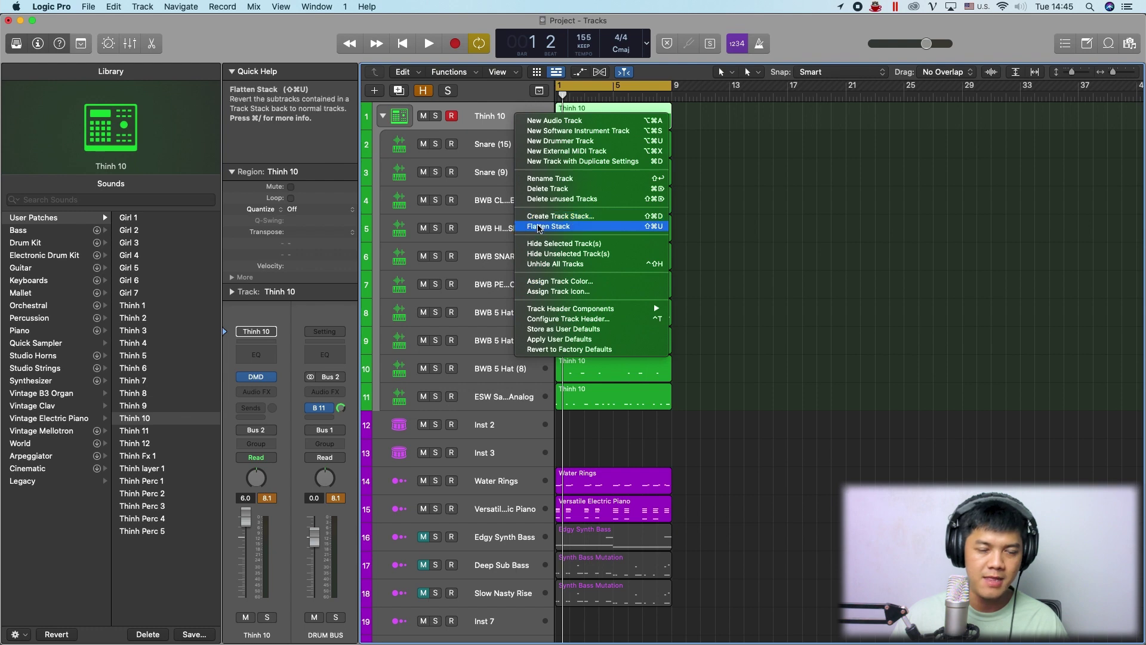
{"action": "left_click", "coordinate": [539, 226]}
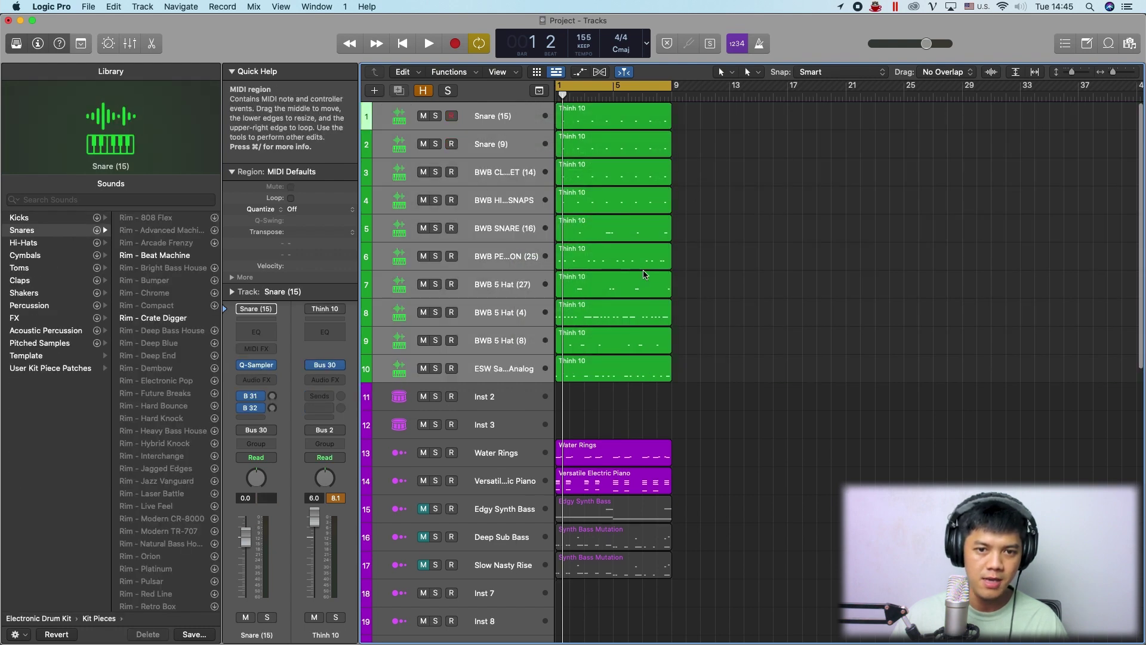
{"action": "key", "text": "Down"}
{"action": "key", "text": "Down"}
{"action": "key", "text": "Down"}
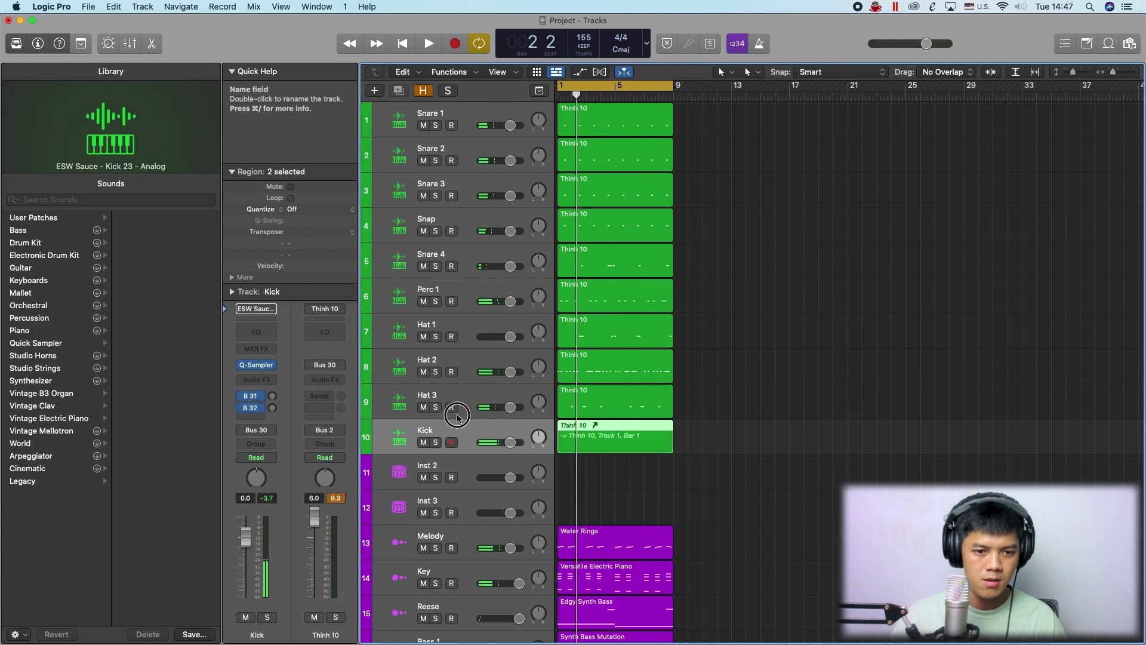
Move the Kick track above Snare 1 and route the output of all ten drum tracks to Bus 2, DRUM BUS.
{"action": "left_click_drag", "start_coordinate": [457, 416], "coordinate": [450, 132]}
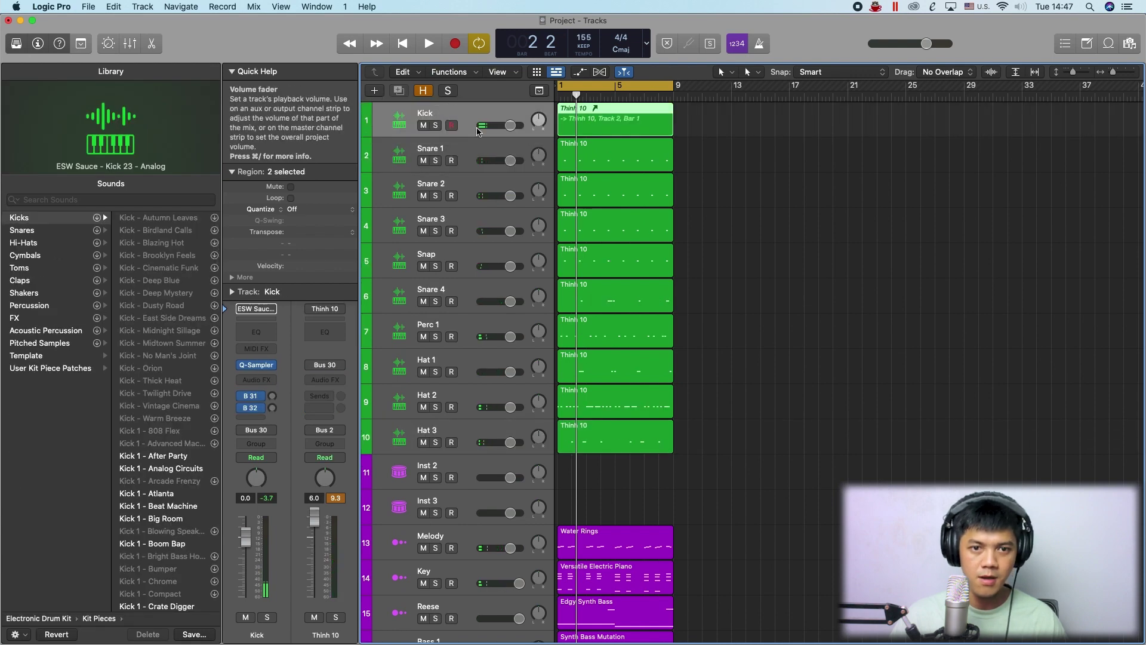
{"action": "key", "text": "super+a"}
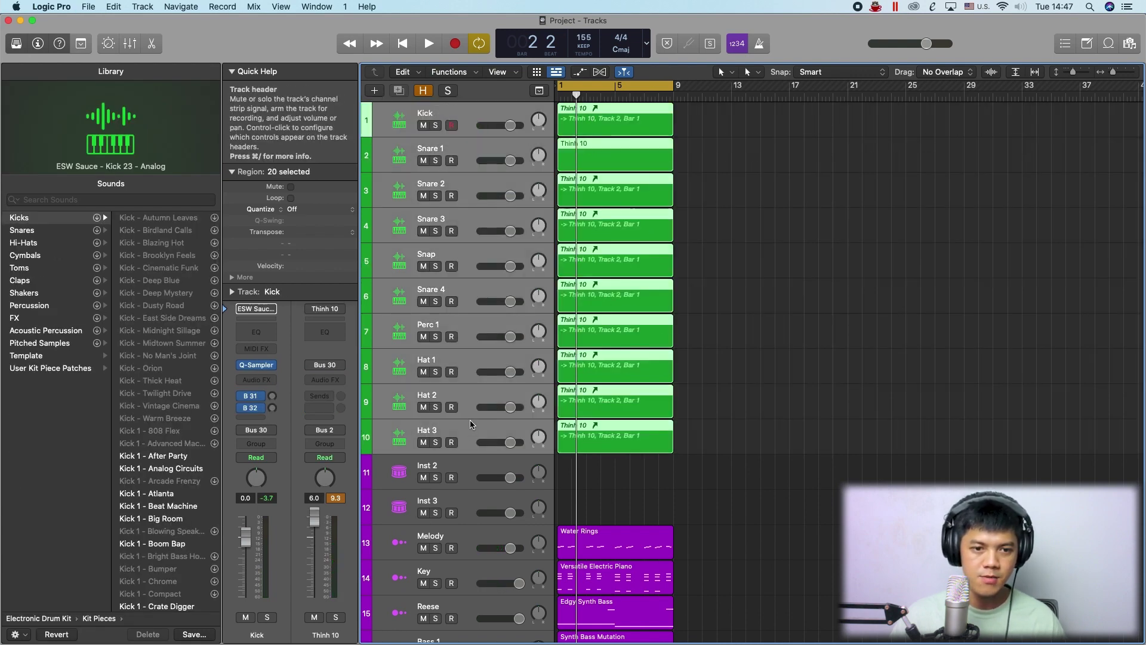
{"action": "key", "text": "x"}
{"action": "left_click", "coordinate": [446, 403]}
{"action": "mouse_move", "coordinate": [495, 447]}
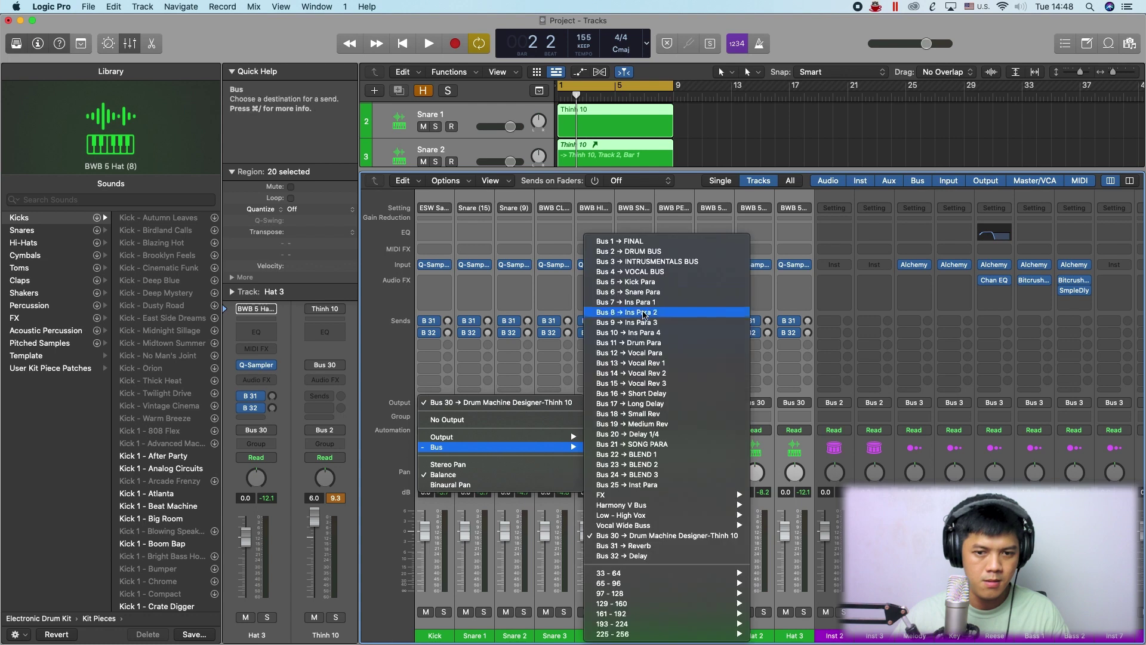
{"action": "left_click", "coordinate": [654, 253]}
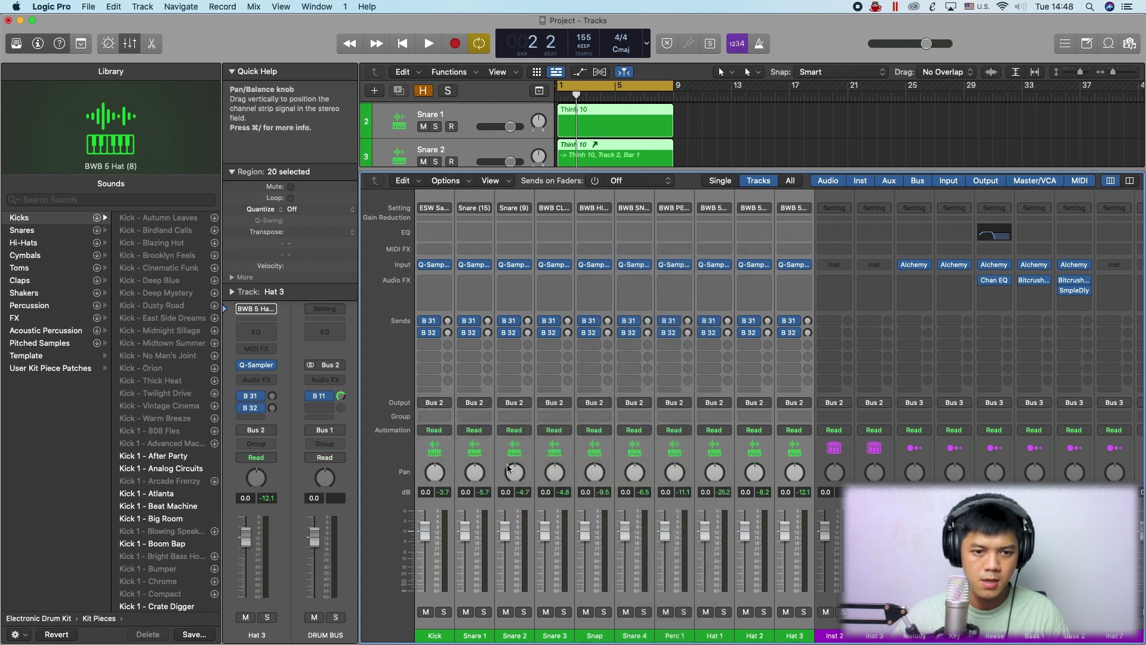
{"action": "key", "text": "x"}
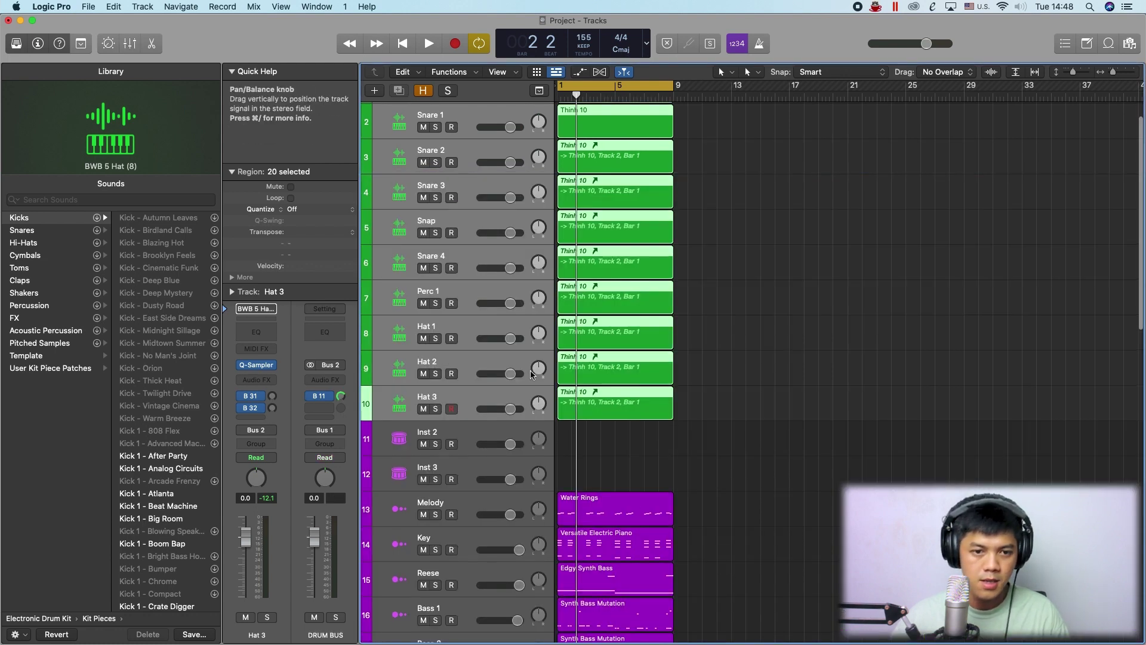
Route the outputs of Melody, Key, Reese, Bass 1 and Bass 2 to Bus 3, INTRUSMENTALS BUS.
{"action": "scroll", "coordinate": [532, 383], "scroll_direction": "down", "scroll_amount": 2}
{"action": "left_click", "coordinate": [531, 385]}
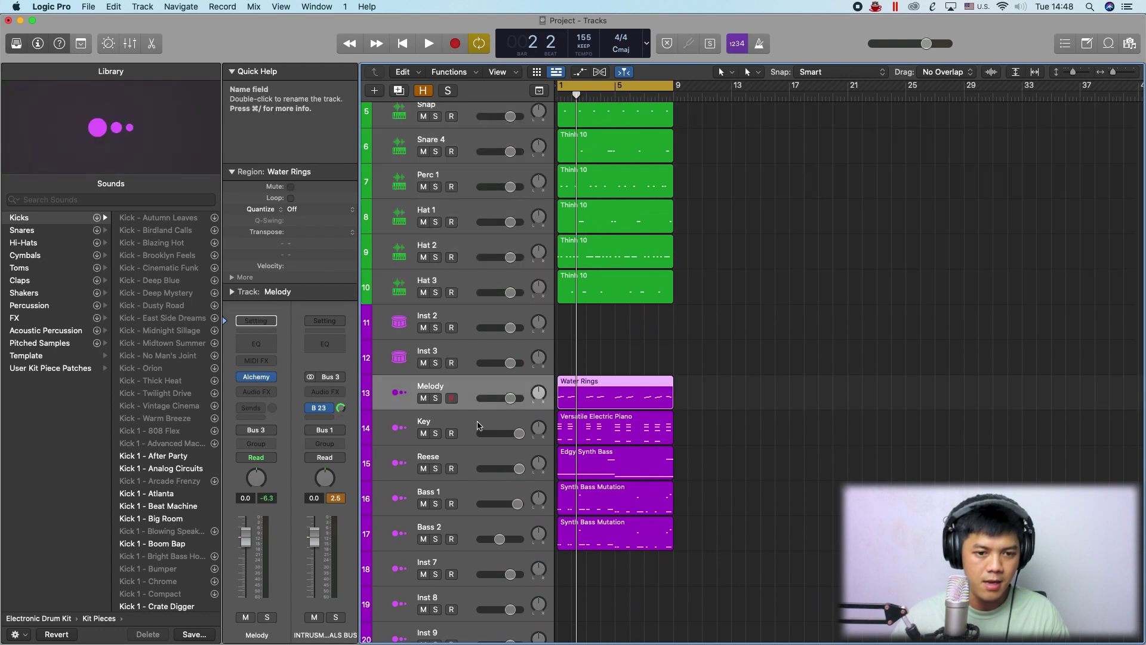
{"action": "left_click", "coordinate": [468, 534], "text": "shift"}
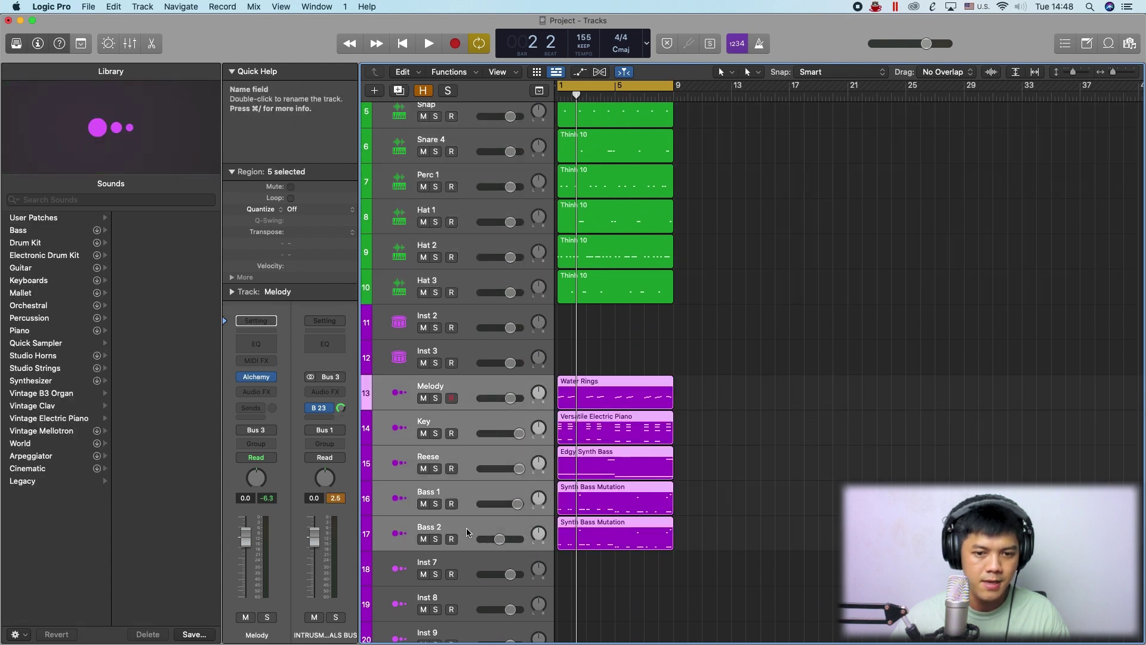
{"action": "key", "text": "x"}
{"action": "scroll", "coordinate": [826, 411], "scroll_direction": "right", "scroll_amount": 3}
{"action": "left_click", "coordinate": [811, 404]}
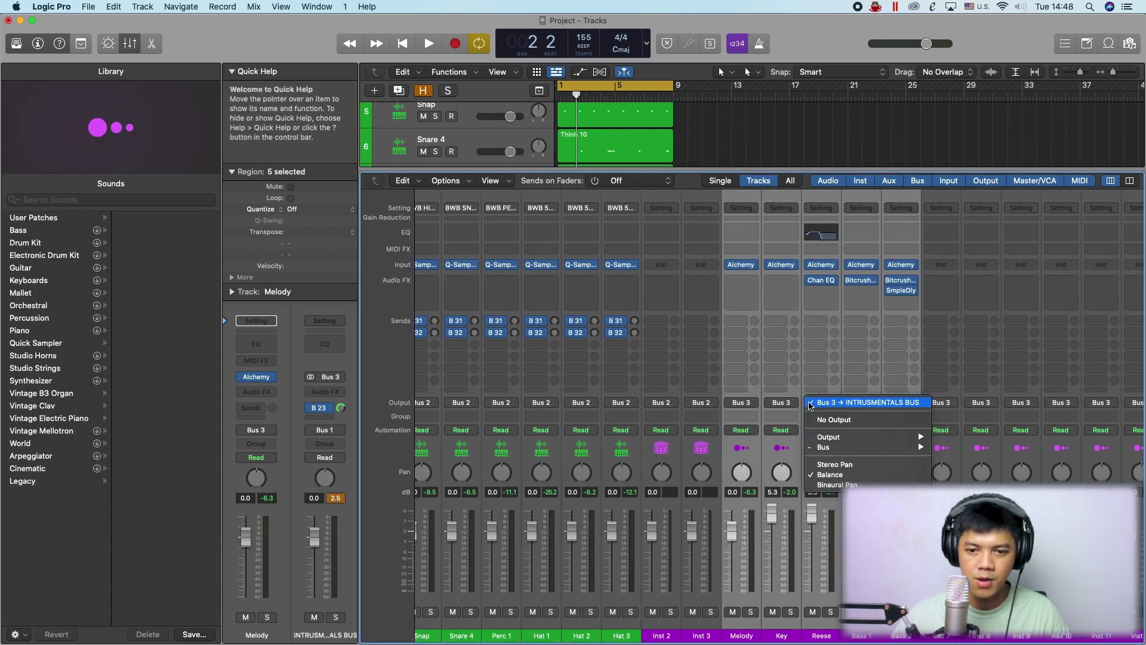
{"action": "mouse_move", "coordinate": [906, 452]}
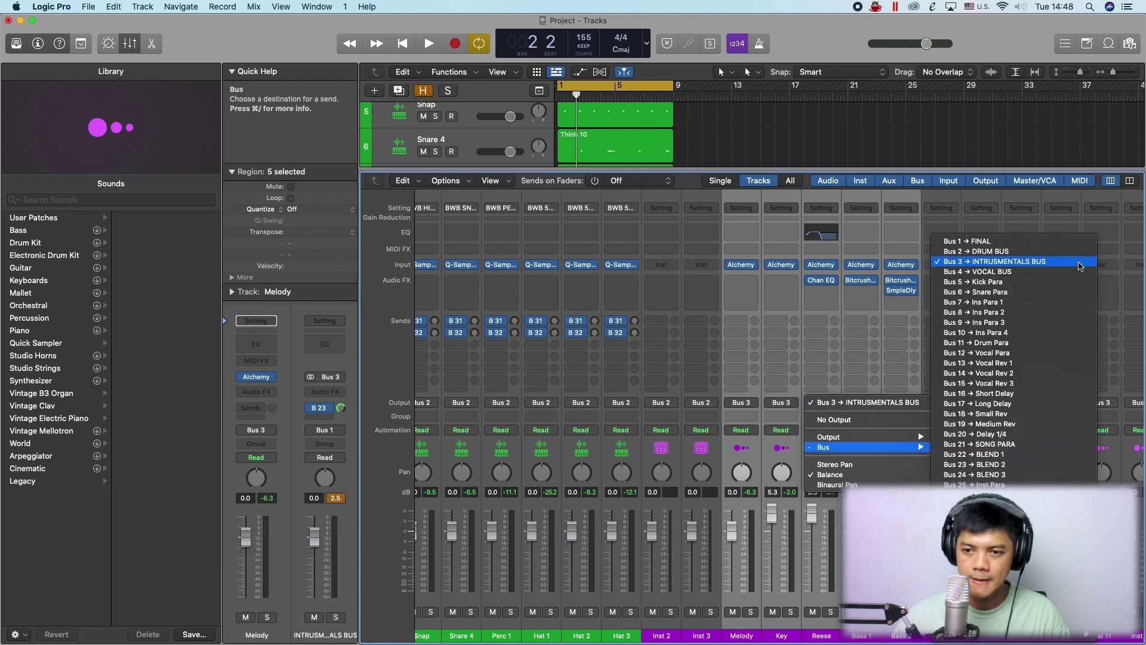
{"action": "left_click", "coordinate": [1029, 263]}
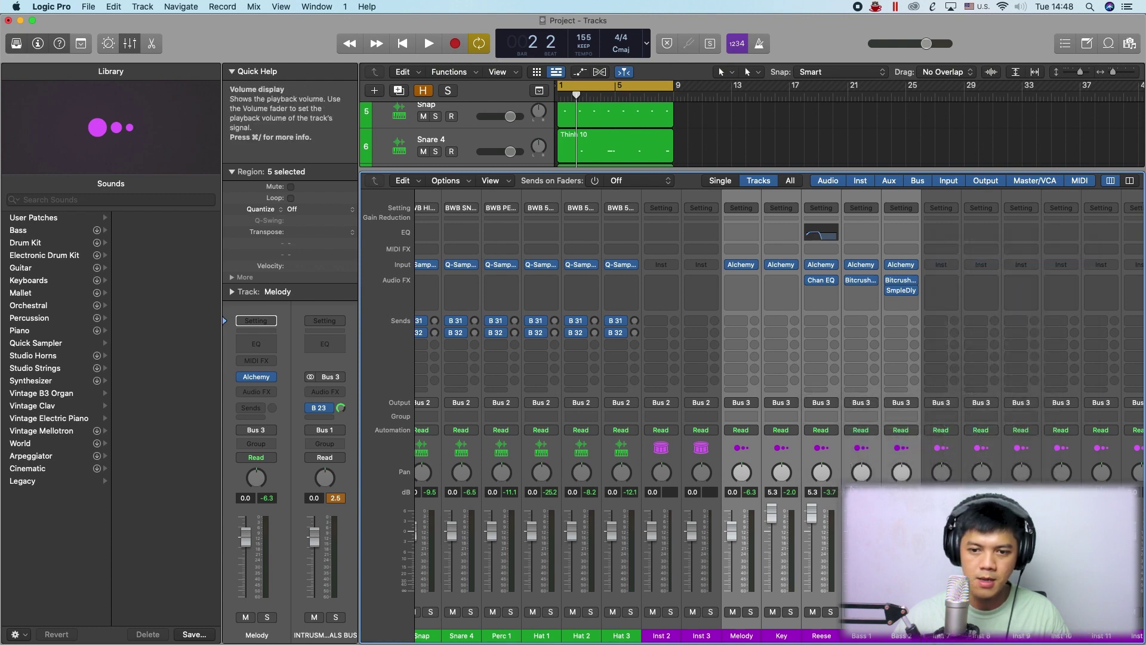
{"action": "key", "text": "x"}
Move the Snare 4 track above Snap and group Snare 1 to Snare 4 in a summing track stack.
{"action": "scroll", "coordinate": [468, 239], "scroll_direction": "up", "scroll_amount": 5}
{"action": "left_click", "coordinate": [468, 169]}
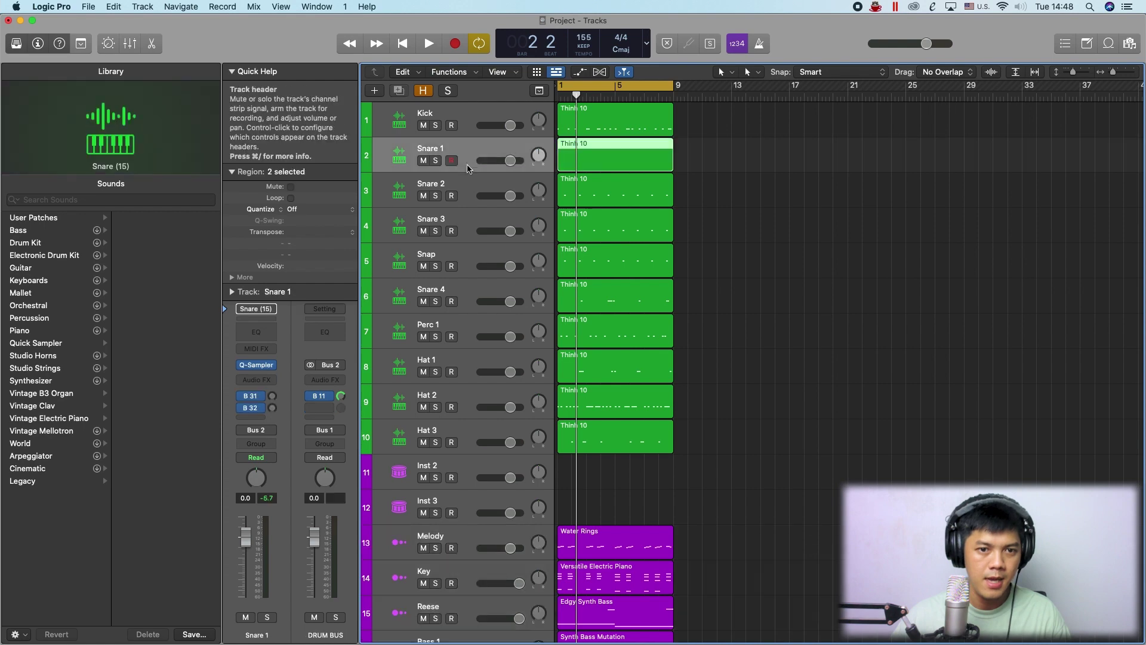
{"action": "left_click_drag", "start_coordinate": [460, 299], "coordinate": [466, 263]}
{"action": "left_click", "coordinate": [472, 153], "text": "shift"}
{"action": "right_click", "coordinate": [472, 153]}
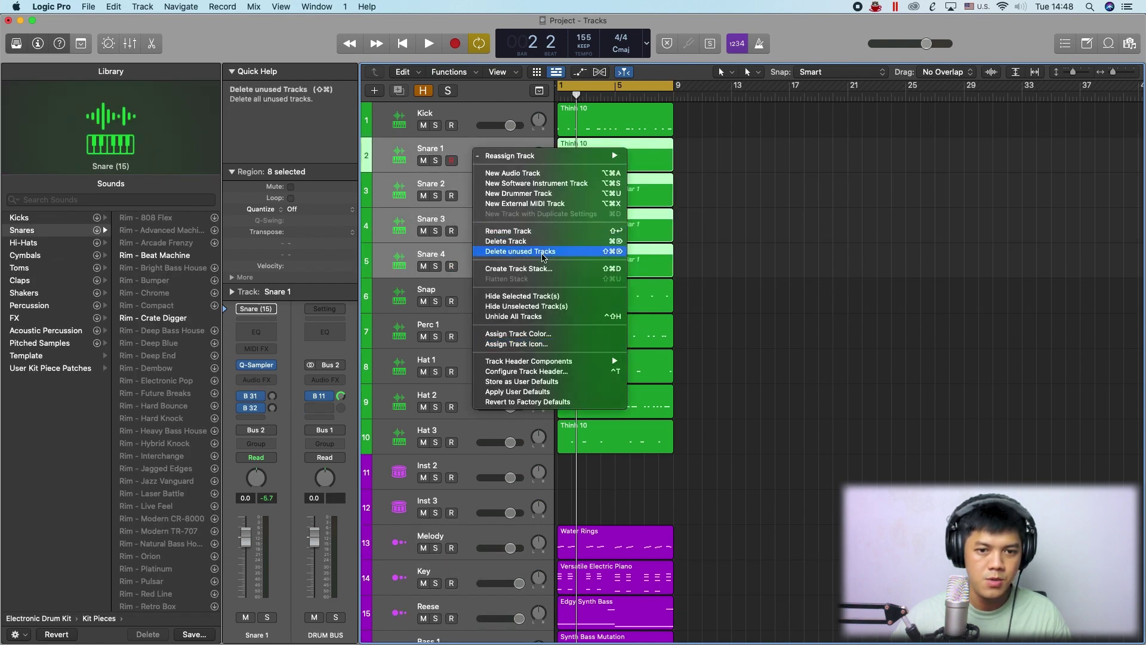
{"action": "left_click", "coordinate": [573, 225]}
{"action": "left_click", "coordinate": [665, 102]}
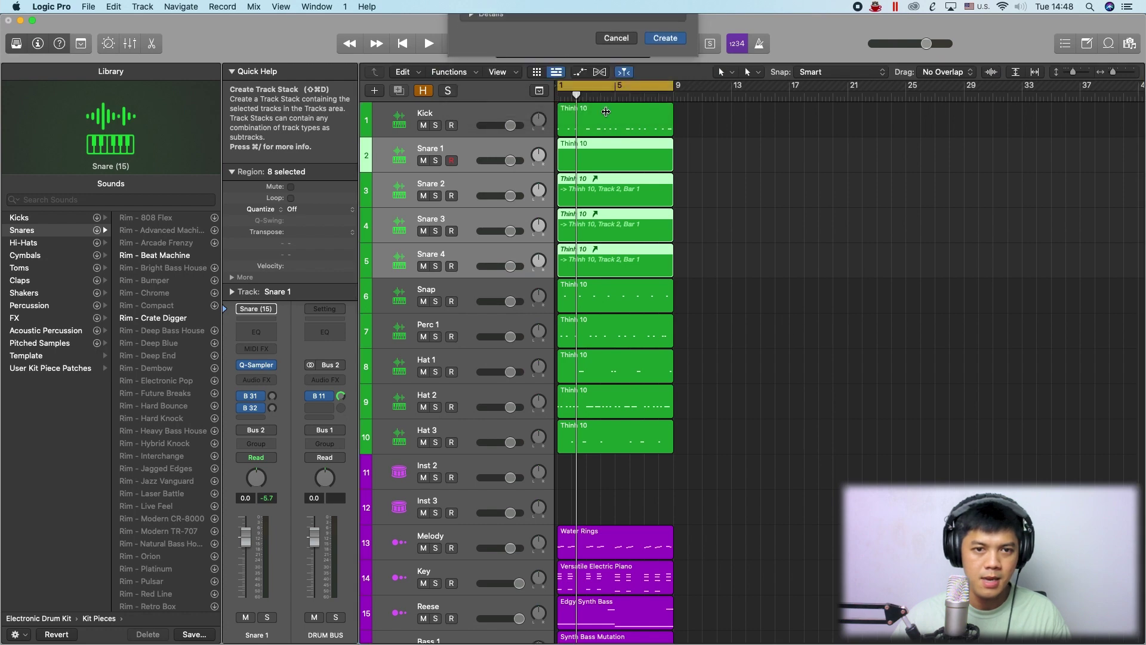
Rename the snare stack as Snare Bus and group Perc 1 and Hat 1 to Hat 3 in a stack named Perc Buss.
{"action": "left_click", "coordinate": [440, 150]}
{"action": "double_click", "coordinate": [440, 149]}
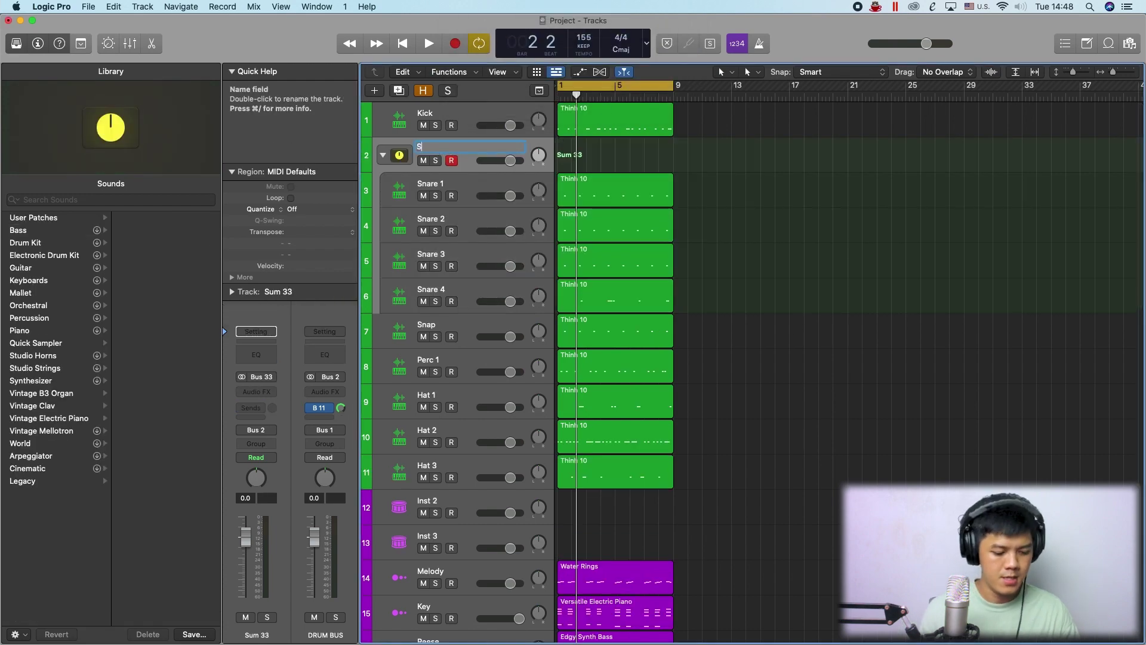
{"action": "key", "text": "Return"}
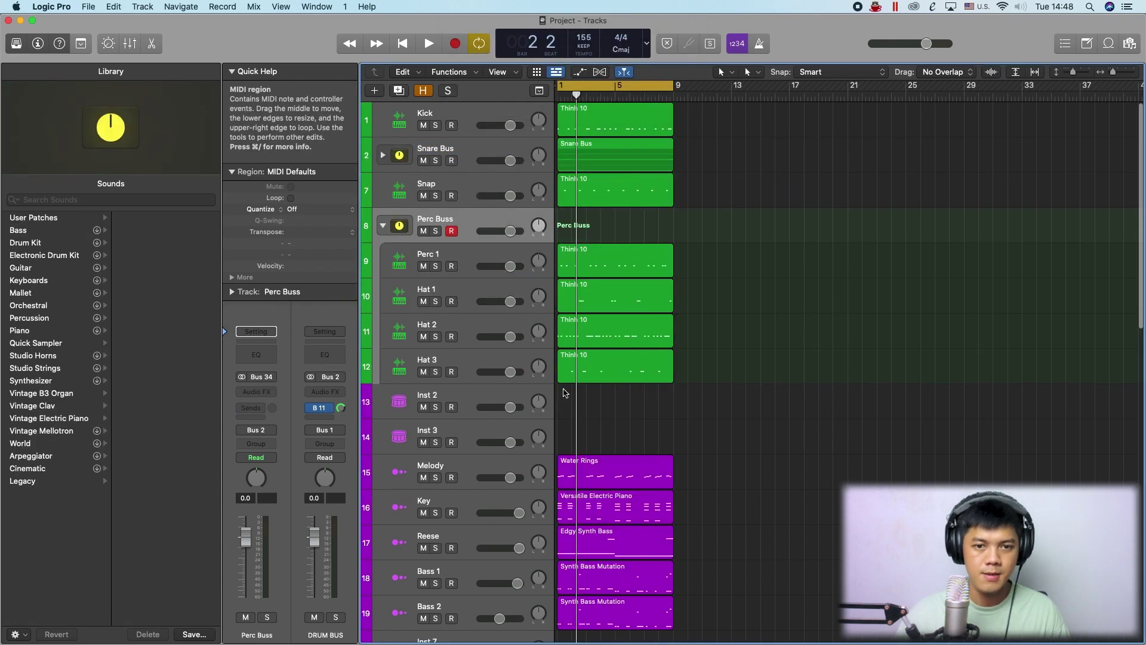
Add a Channel EQ to the Kick track with a high cut at 12100 Hz and shape its mid band during cycle playback.
{"action": "key", "text": "x"}
{"action": "key", "text": "x"}
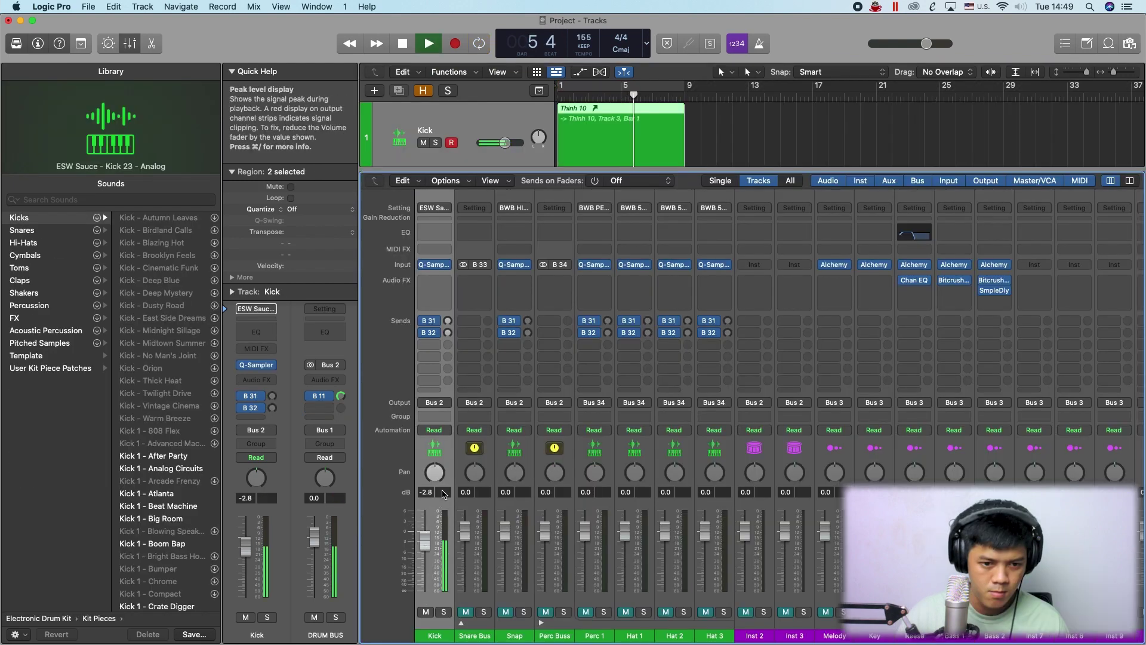
{"action": "left_click", "coordinate": [434, 233]}
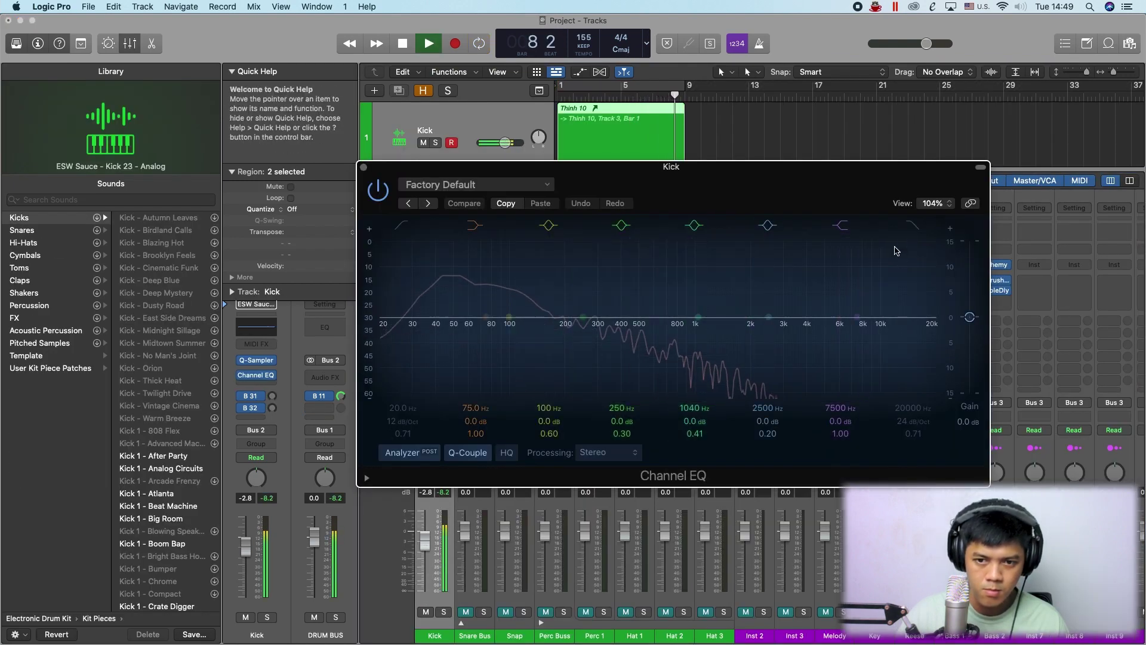
{"action": "left_click_drag", "start_coordinate": [910, 241], "coordinate": [895, 331]}
{"action": "key", "text": "c"}
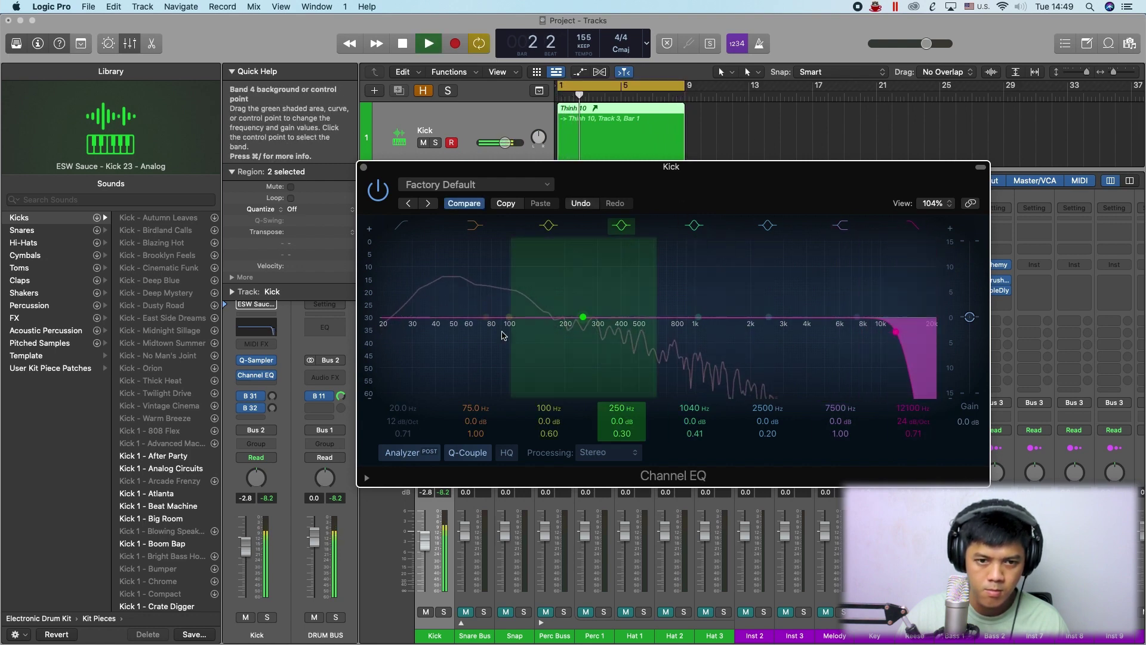
{"action": "left_click_drag", "start_coordinate": [699, 317], "coordinate": [481, 287]}
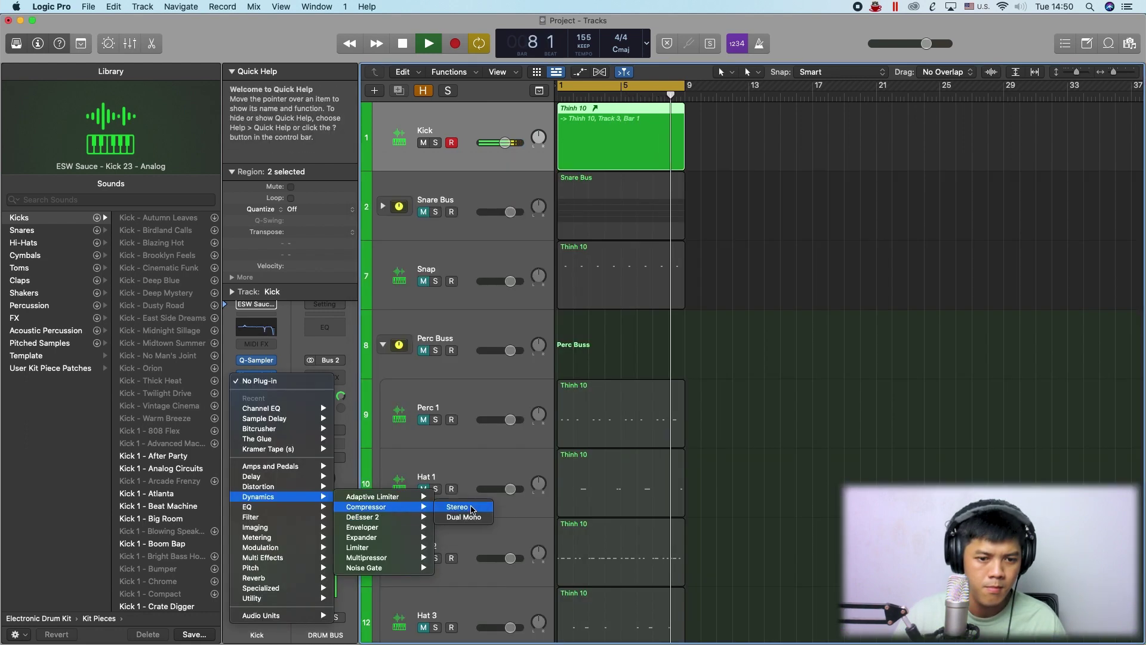
Insert a stereo Compressor on the Kick track, turn its auto gain off, and adjust the threshold and release.
{"action": "left_click", "coordinate": [471, 509]}
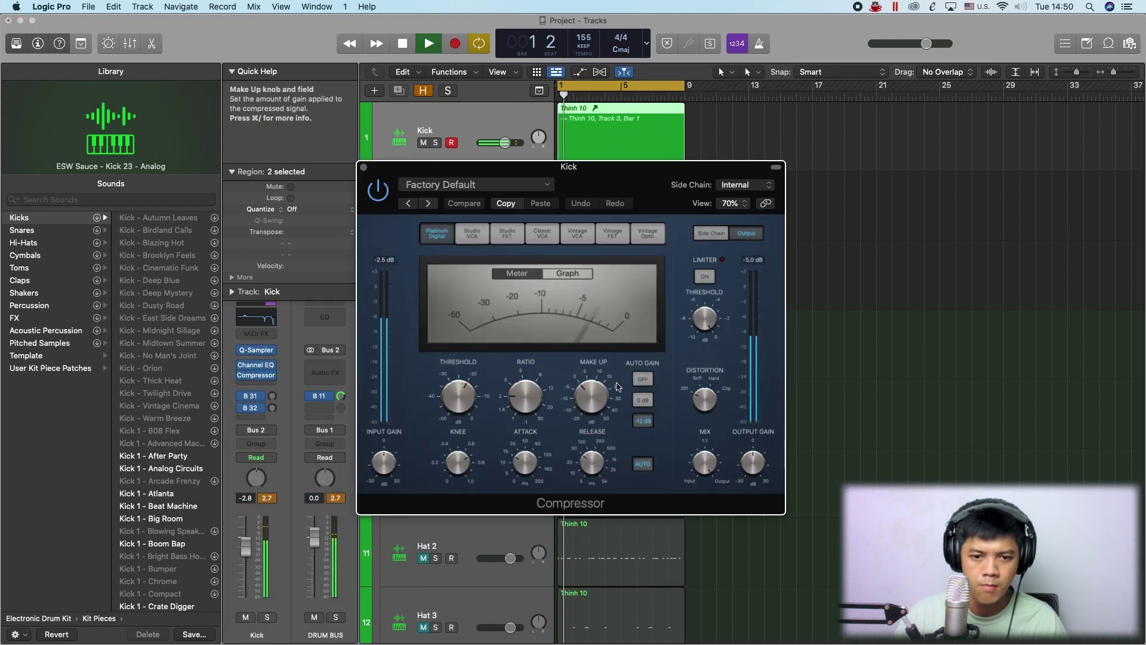
{"action": "left_click", "coordinate": [643, 379]}
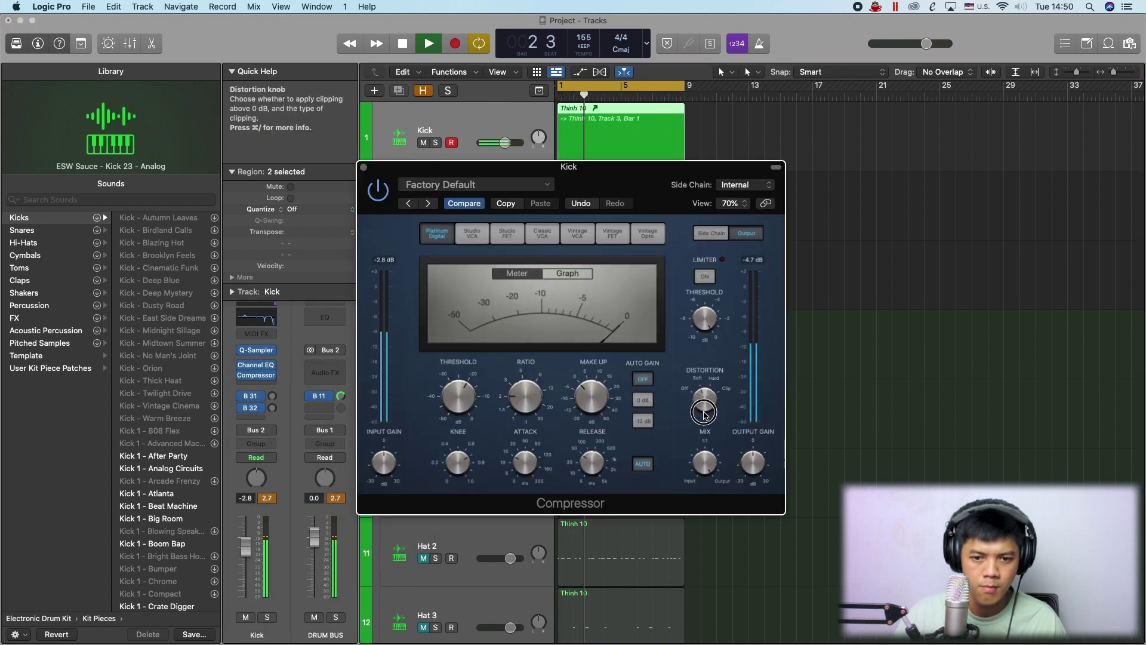
{"action": "mouse_move", "coordinate": [457, 400]}
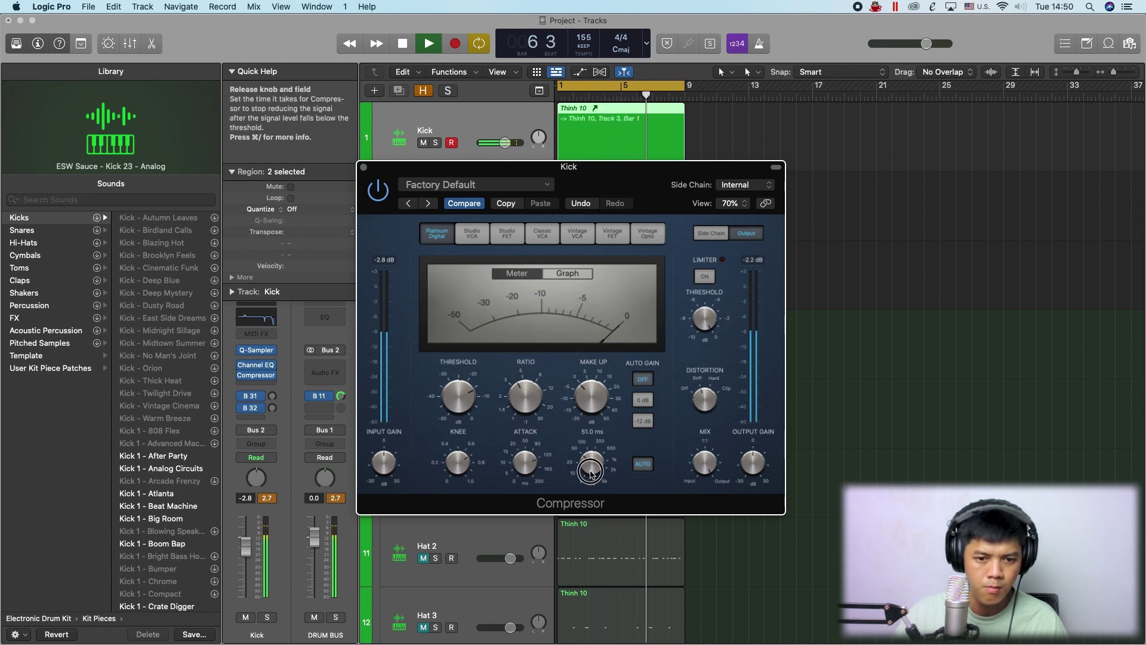
{"action": "mouse_move", "coordinate": [590, 494]}
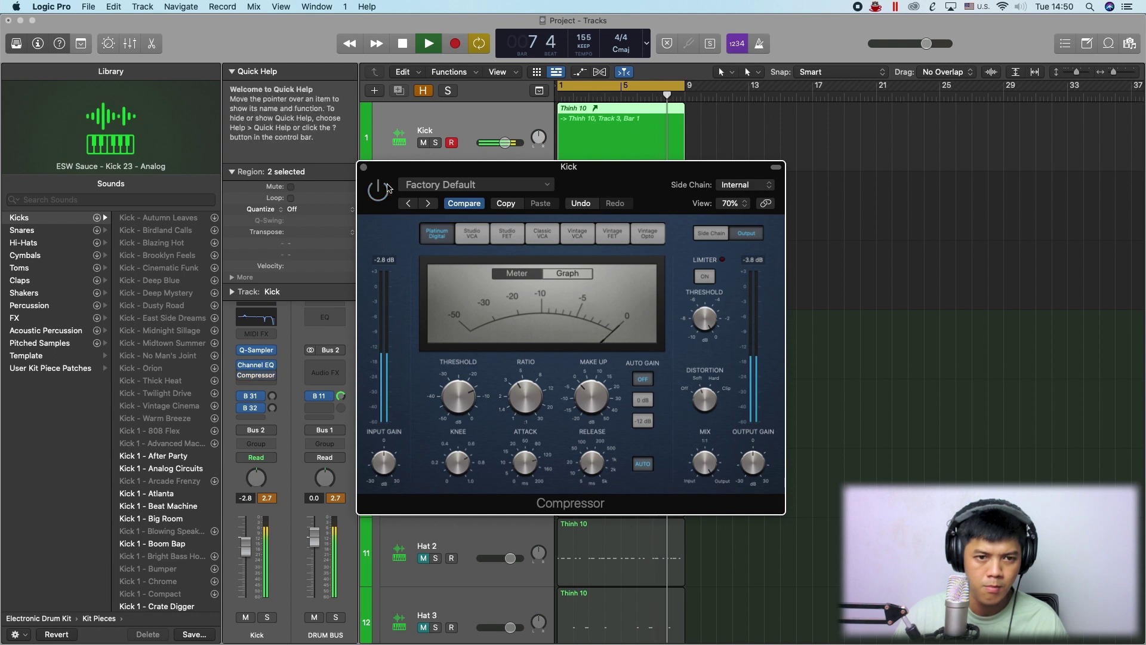
Close the Kick compressor and solo Snare 1 to Snare 3 in the mixer during playback.
{"action": "key", "text": "space"}
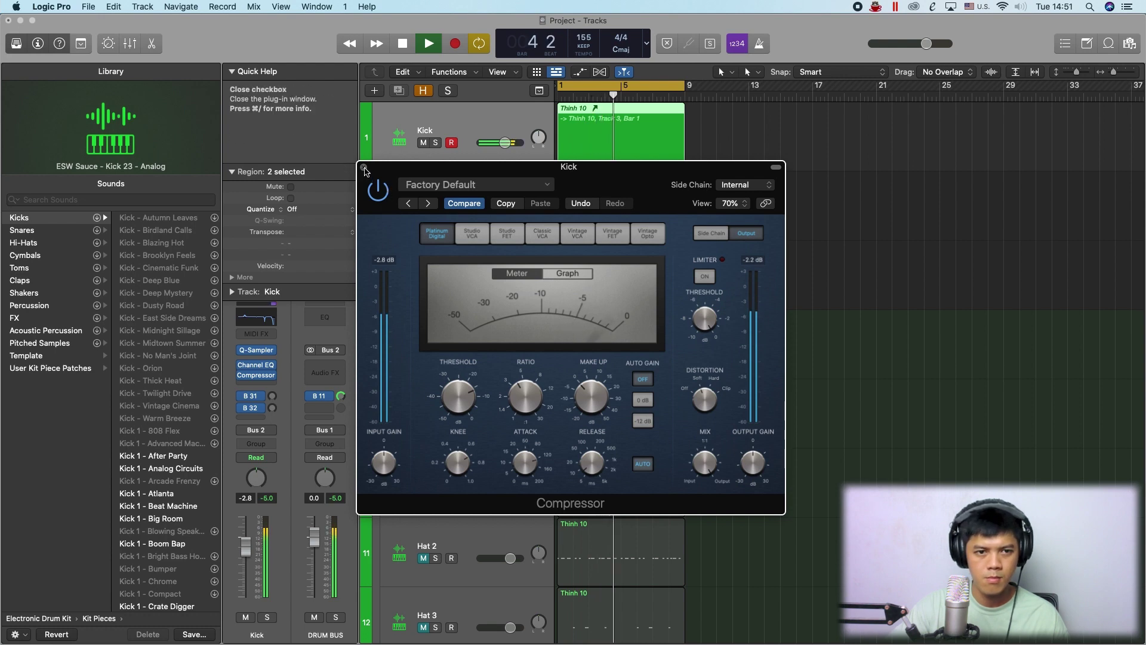
{"action": "left_click", "coordinate": [364, 167]}
{"action": "key", "text": "x"}
{"action": "left_click", "coordinate": [488, 612]}
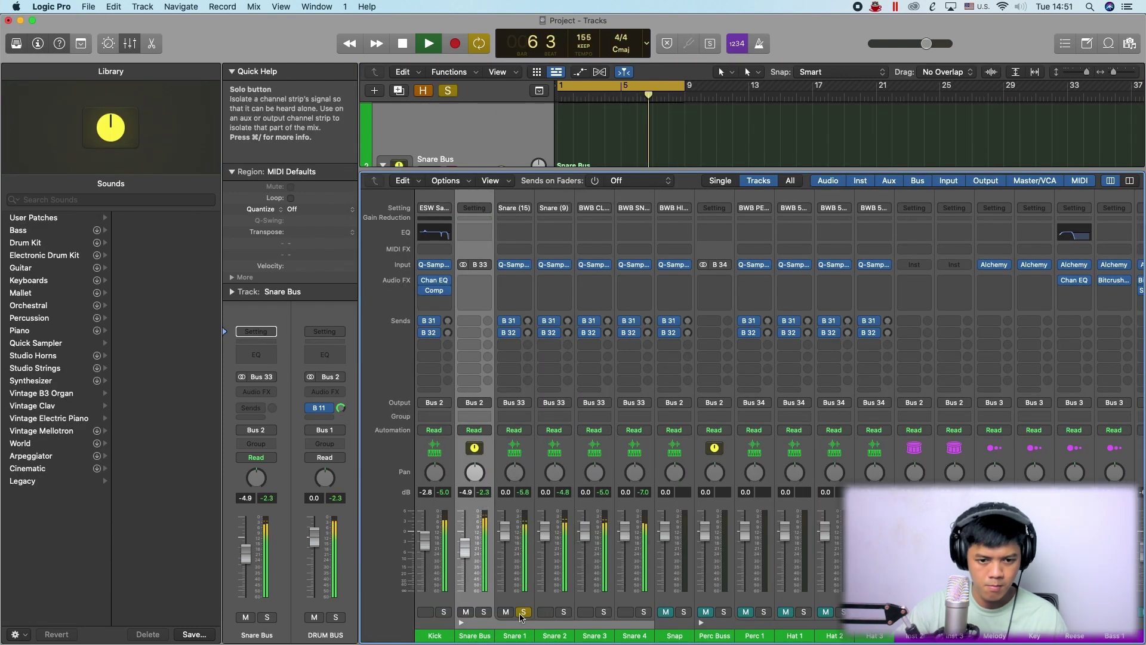
{"action": "left_click", "coordinate": [603, 612]}
Insert a Sample Delay on the Snare 3 channel.
{"action": "left_click", "coordinate": [595, 280]}
{"action": "left_click", "coordinate": [682, 394]}
{"action": "left_click", "coordinate": [471, 358]}
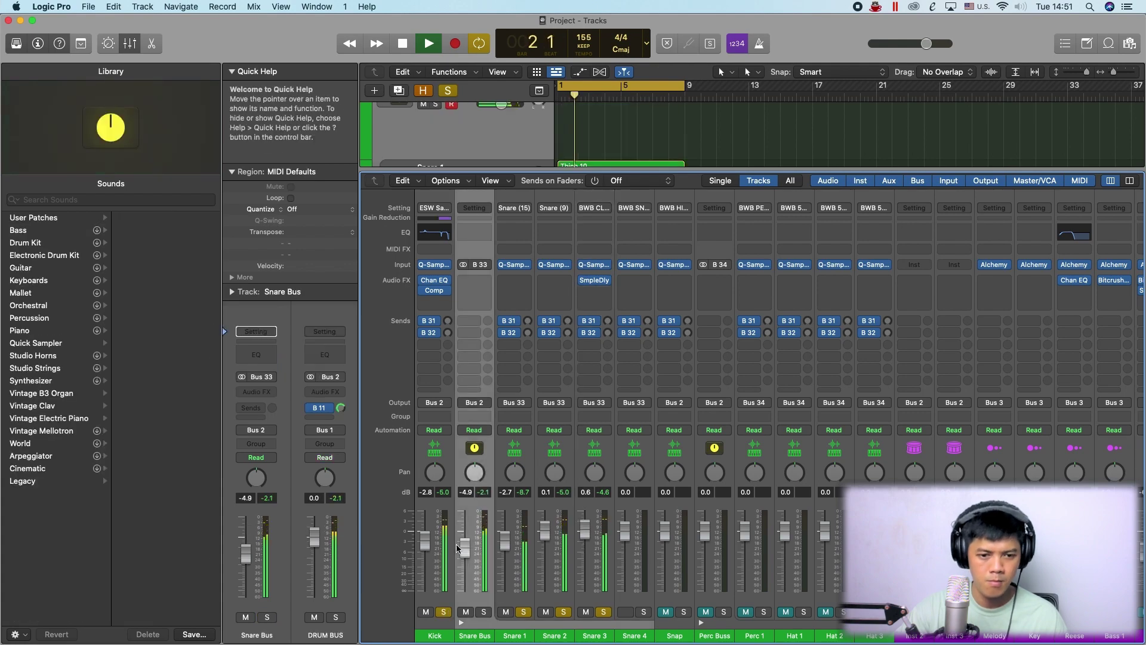
Check the Kick compressor and insert the BPB Saturator plug-in on the Snare Bus.
{"action": "left_click", "coordinate": [434, 290]}
{"action": "key", "text": "super+w"}
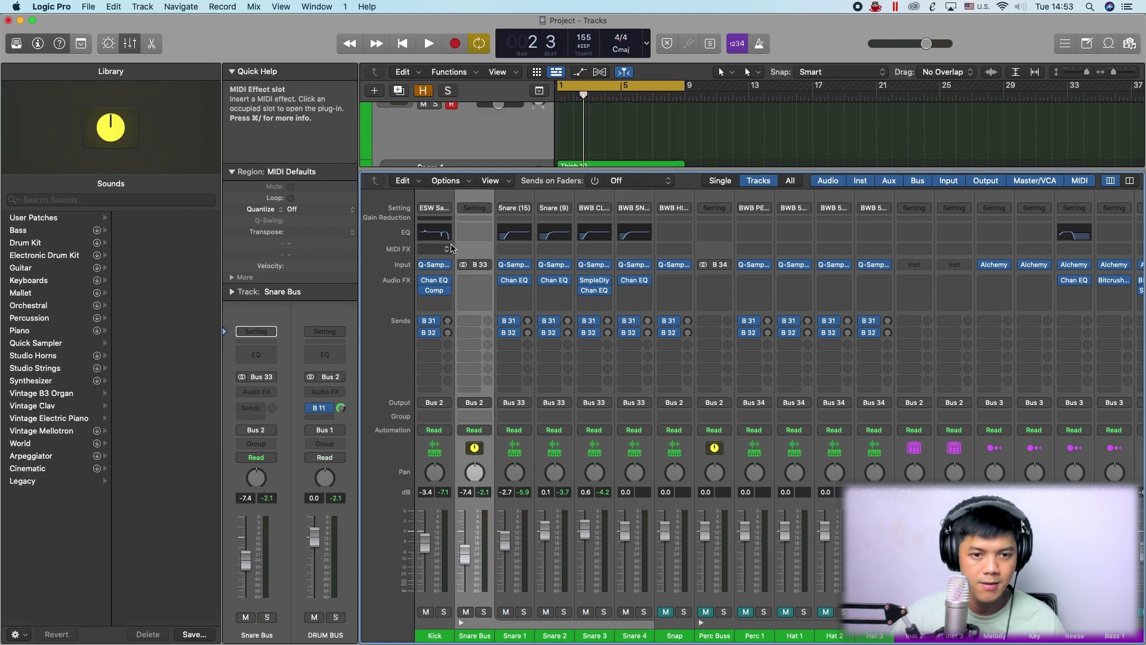
{"action": "left_click", "coordinate": [474, 280]}
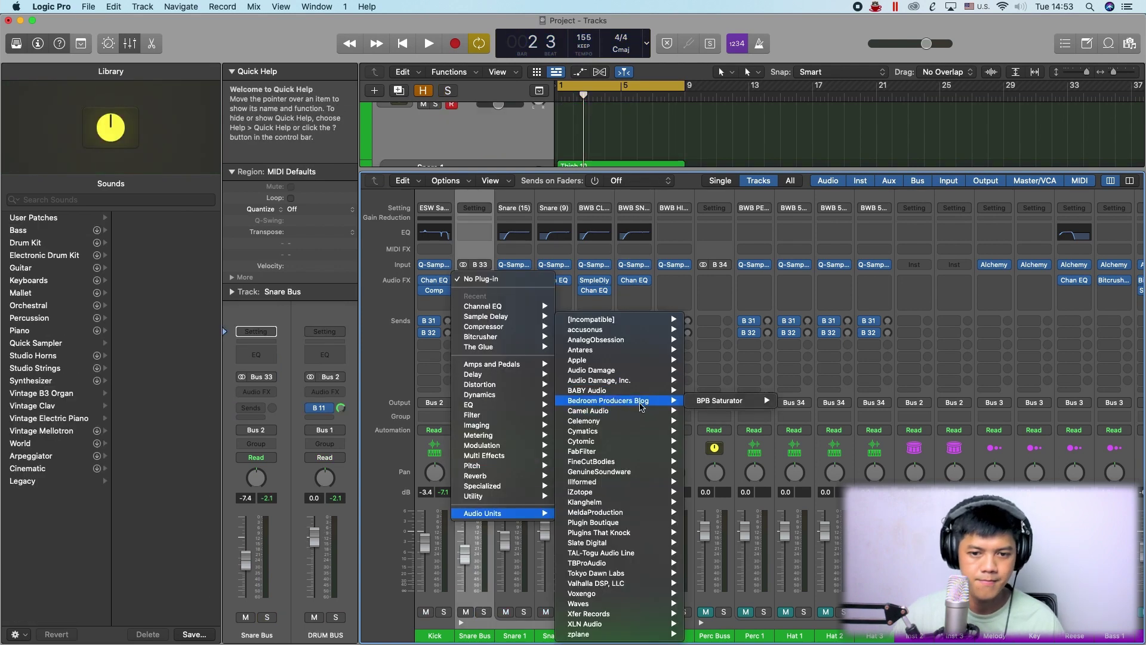
{"action": "left_click", "coordinate": [752, 402]}
{"action": "key", "text": "space"}
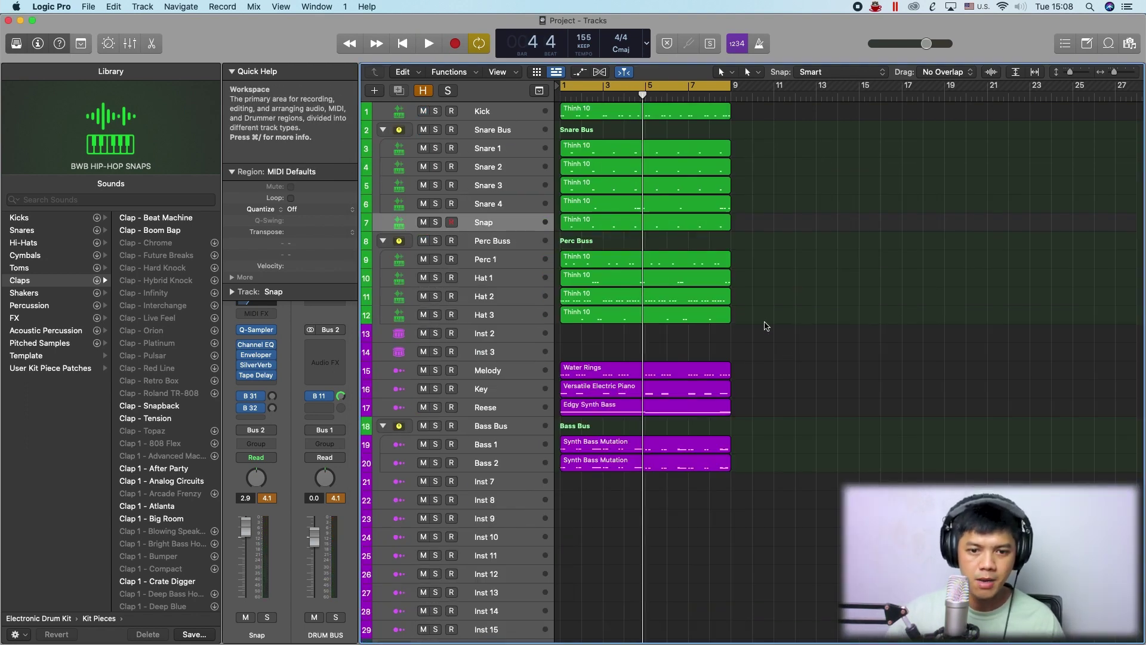
Copy the Melody track's Water Rings region beyond its original and place a copy of the Snap region at bar 17.
{"action": "left_click_drag", "start_coordinate": [686, 370], "coordinate": [991, 369]}
{"action": "key", "text": "space"}
{"action": "key", "text": "super+Left"}
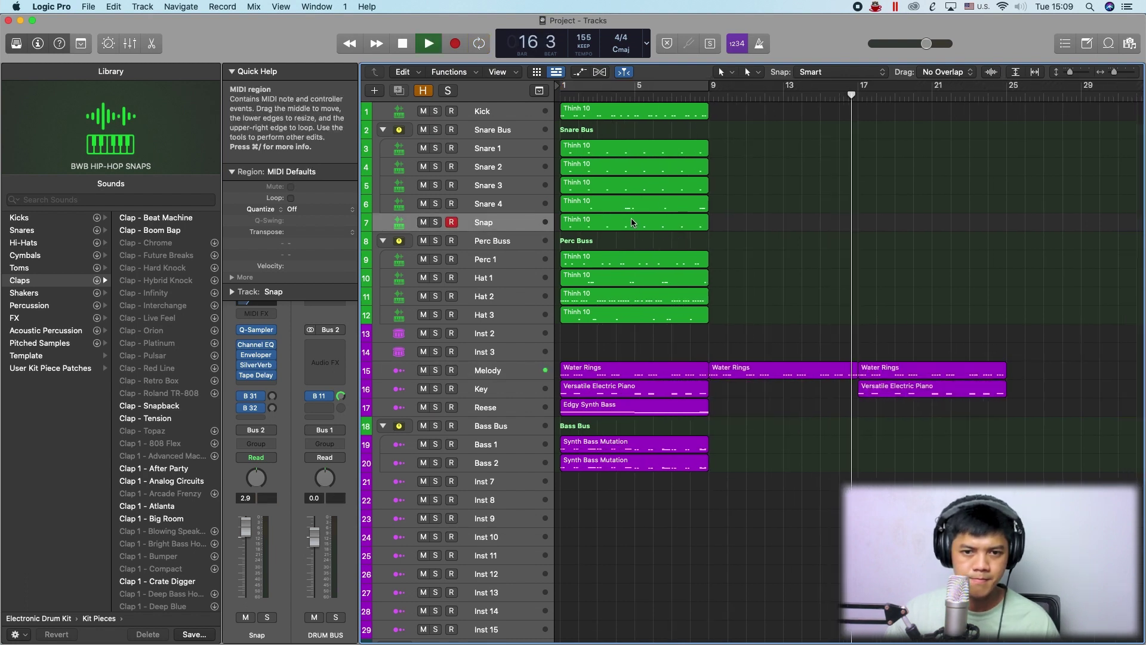
{"action": "left_click_drag", "start_coordinate": [633, 222], "coordinate": [928, 233]}
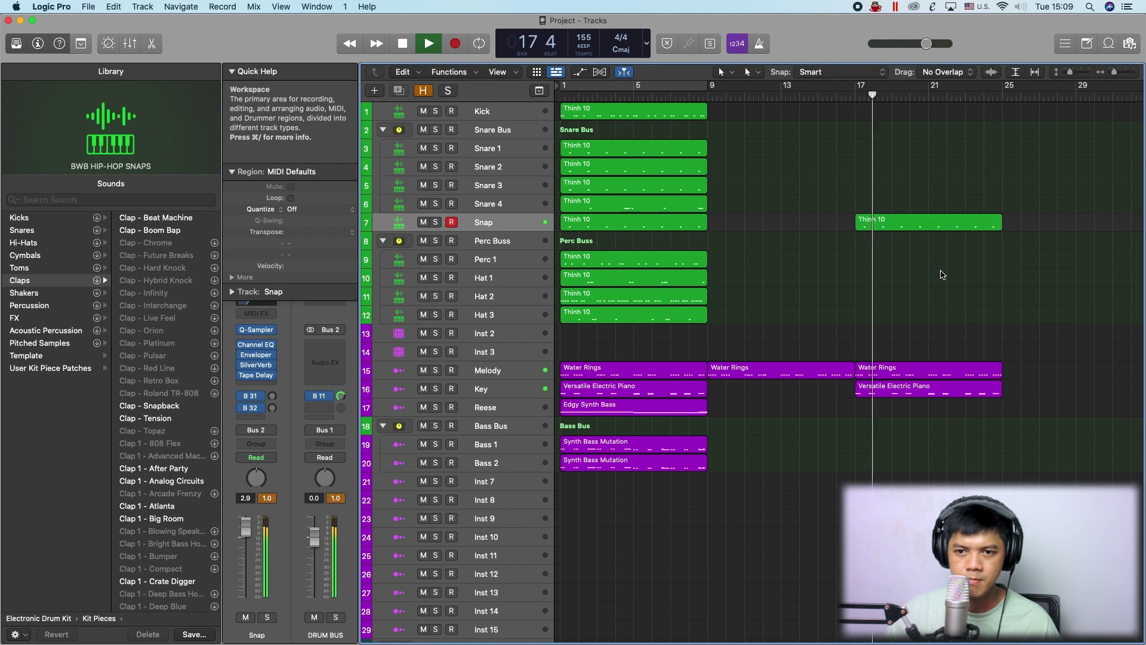
{"action": "key", "text": "super+Left"}
{"action": "key", "text": "super+Down"}
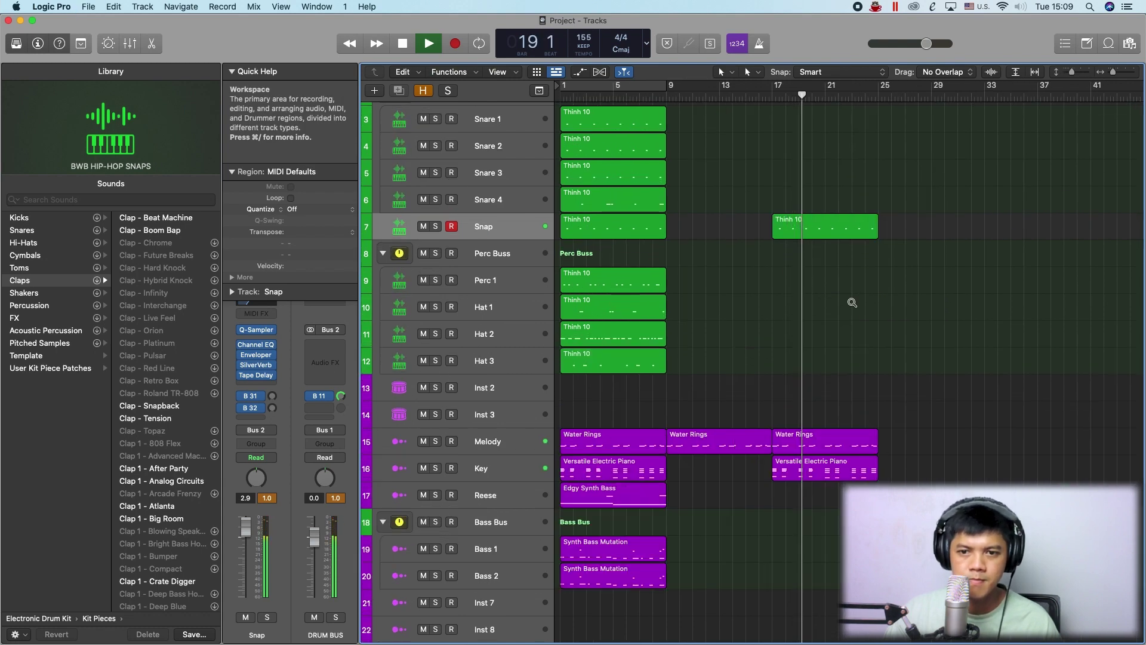
{"action": "key", "text": "super+Left"}
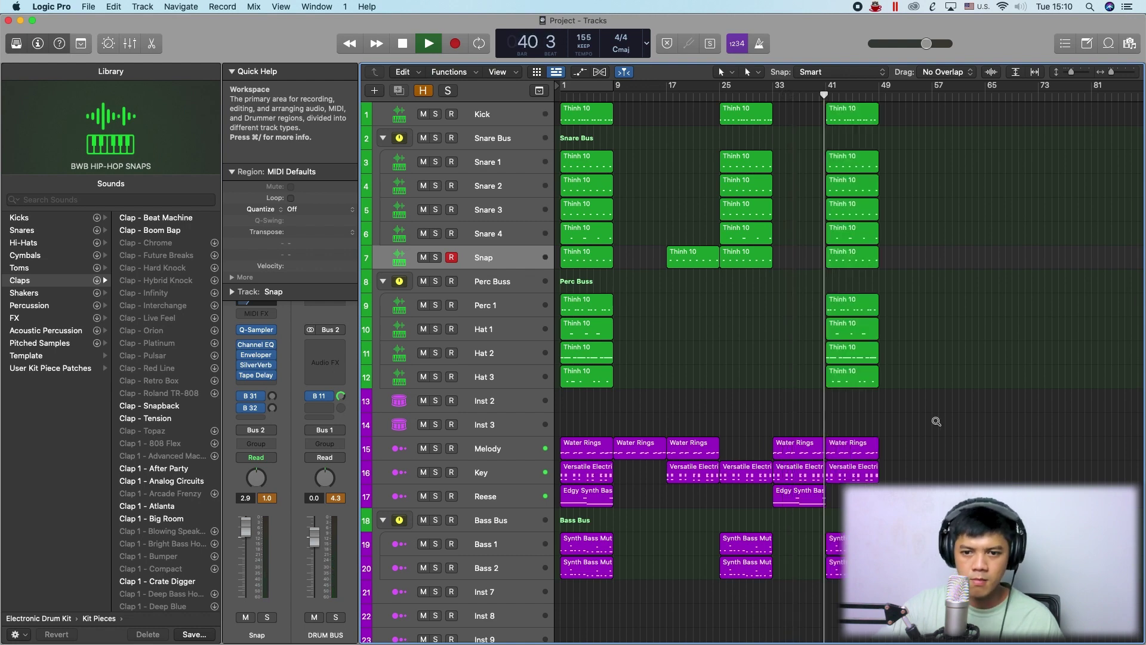
Set the Hat 2 channel's volume to -2.7 dB in the mixer while the arrangement plays.
{"action": "key", "text": "super+Right"}
{"action": "key", "text": "super+Right"}
{"action": "key", "text": "super+Right"}
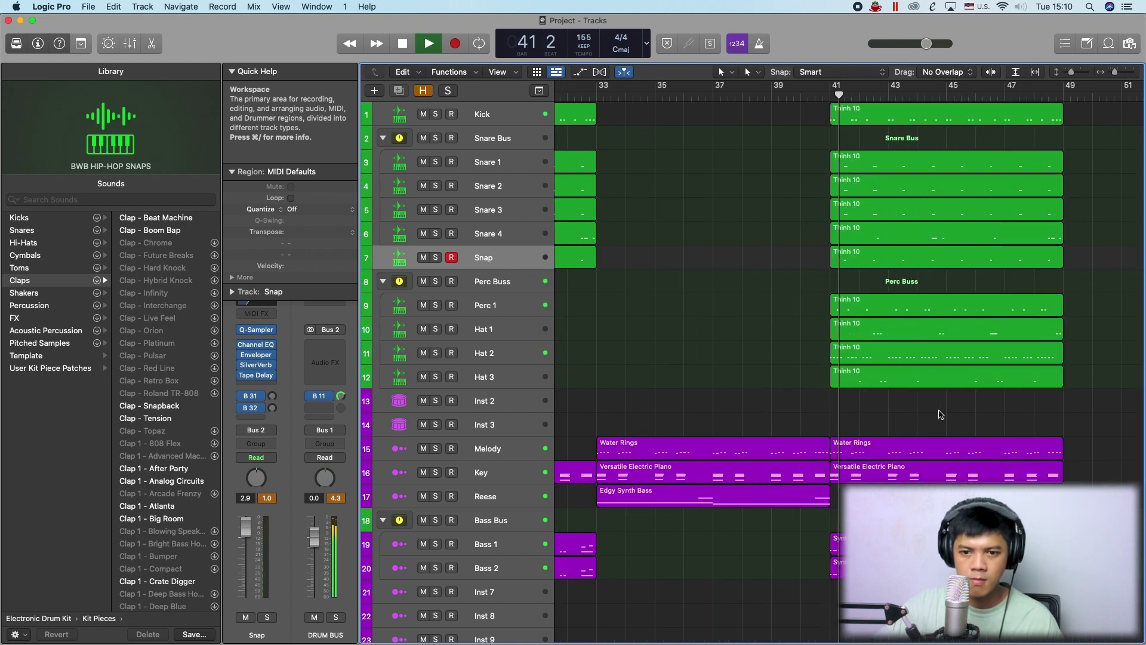
{"action": "key", "text": "super+Left"}
{"action": "key", "text": "super+Left"}
{"action": "key", "text": "super+Right"}
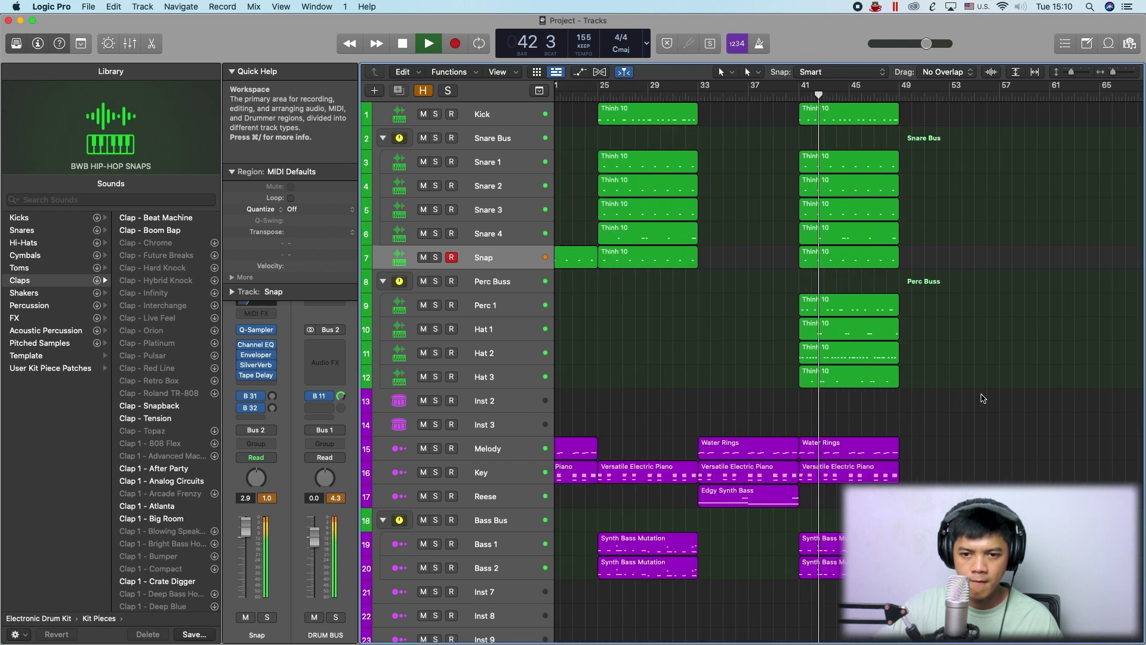
{"action": "left_click", "coordinate": [514, 352]}
{"action": "key", "text": "x"}
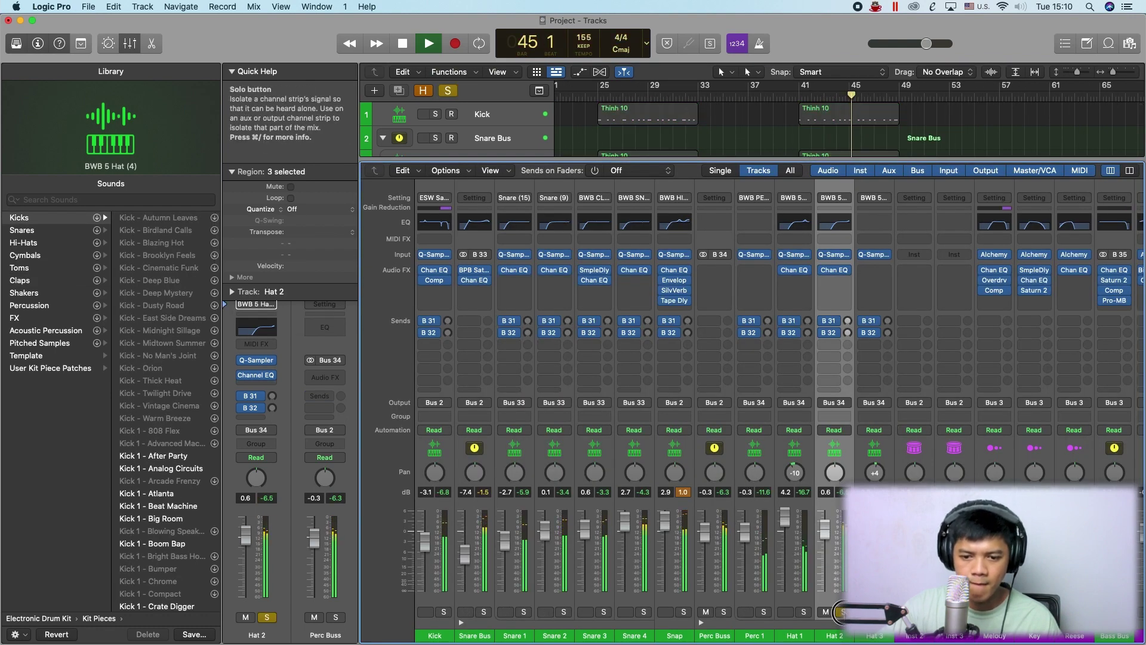
{"action": "left_click_drag", "start_coordinate": [834, 552], "coordinate": [827, 555]}
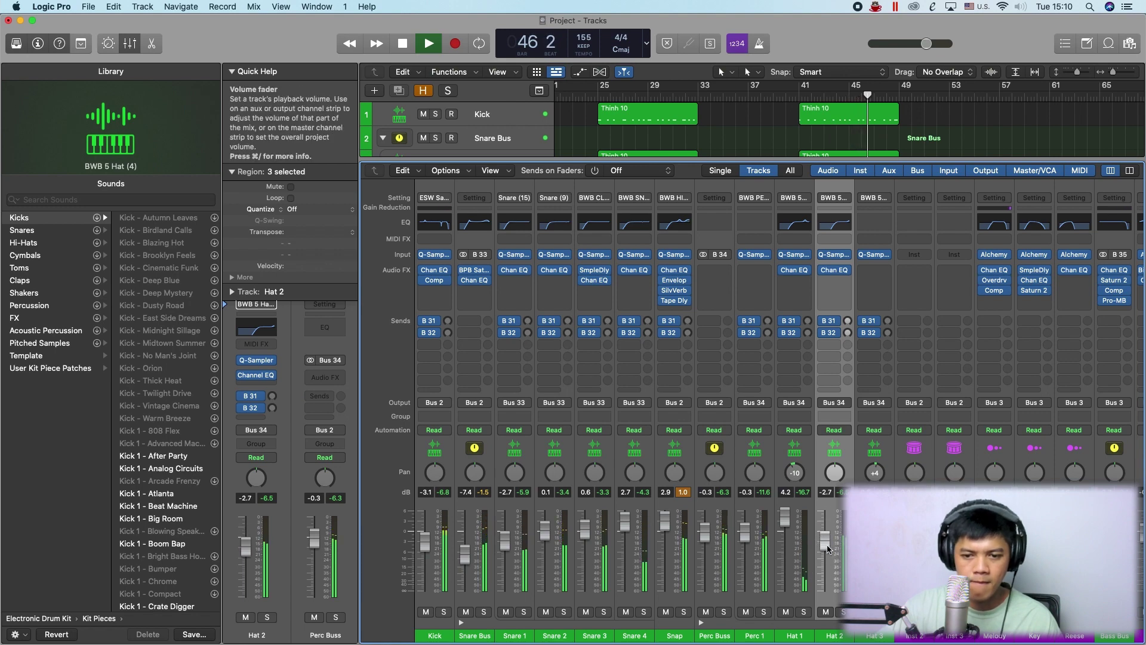
{"action": "key", "text": "x"}
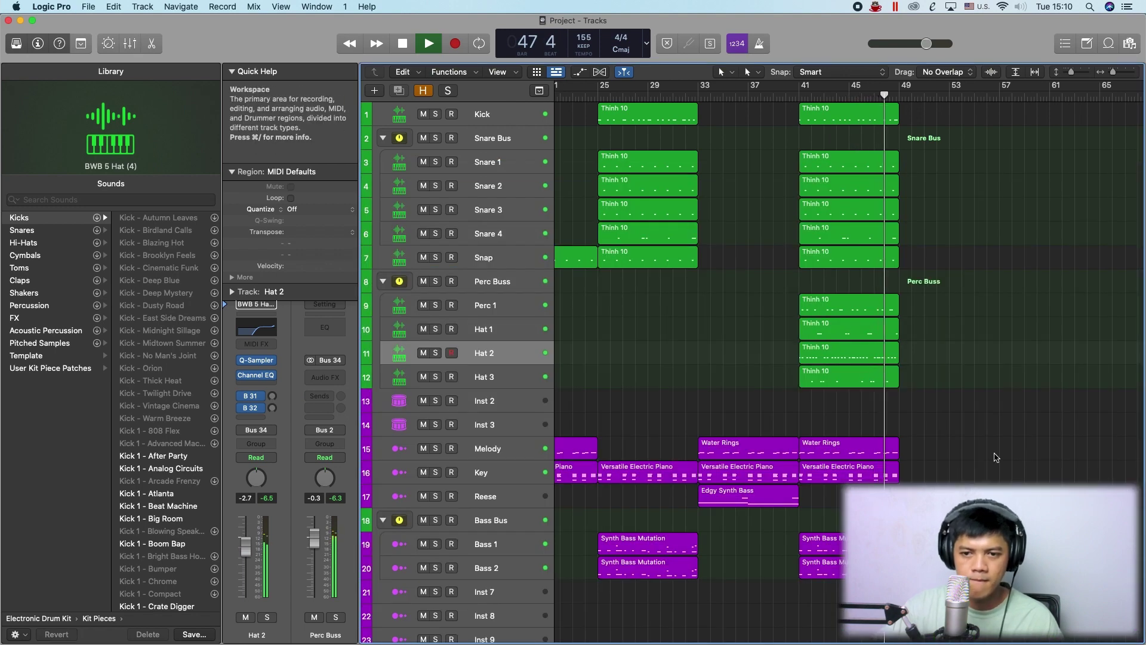
Repeat the bar 41 section's regions at bar 49 and place a four-bar Kick region at bar 61.
{"action": "scroll", "coordinate": [995, 458], "scroll_direction": "right", "scroll_amount": 2}
{"action": "left_click_drag", "start_coordinate": [931, 486], "coordinate": [796, 77]}
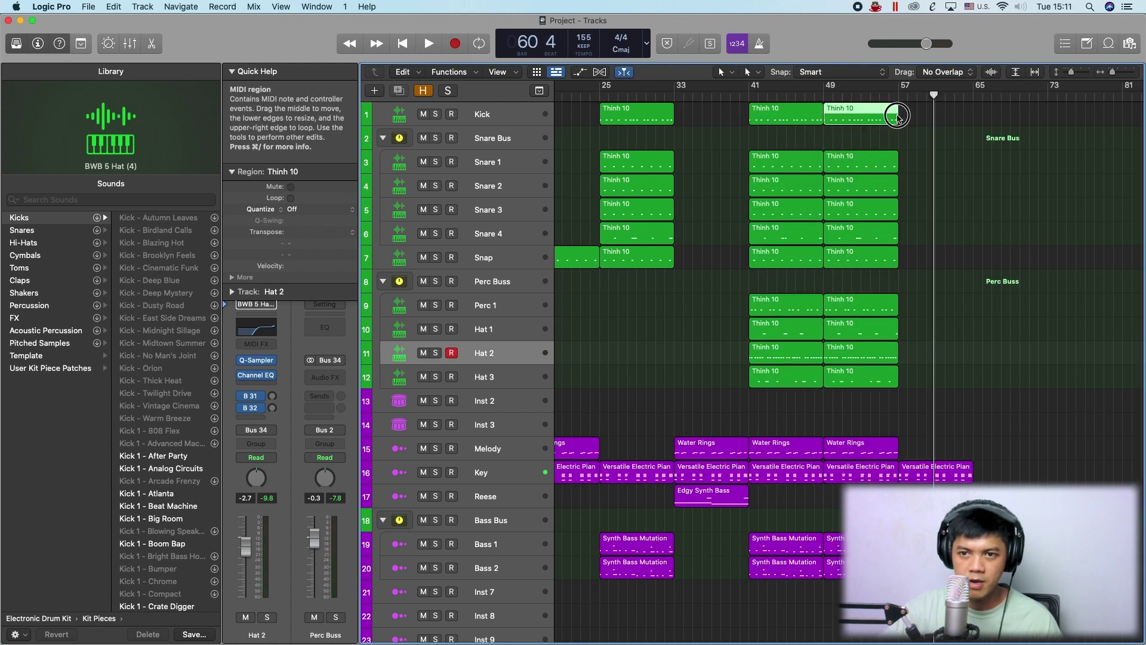
{"action": "left_click_drag", "start_coordinate": [898, 116], "coordinate": [935, 116]}
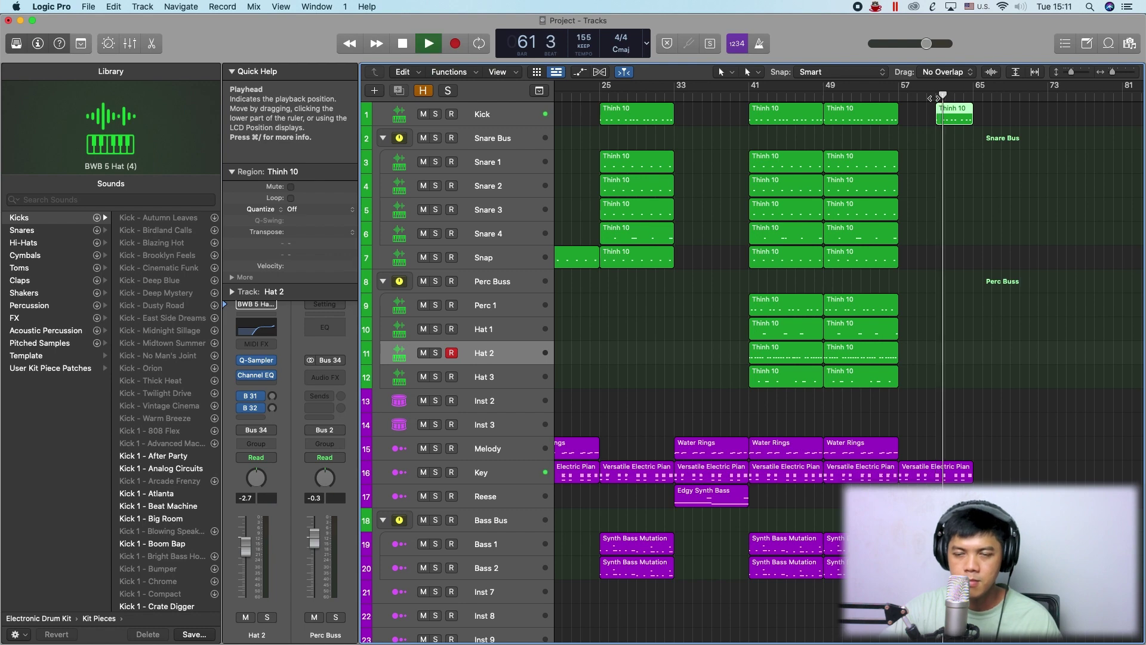
{"action": "left_click", "coordinate": [999, 223]}
{"action": "key", "text": "super+Right"}
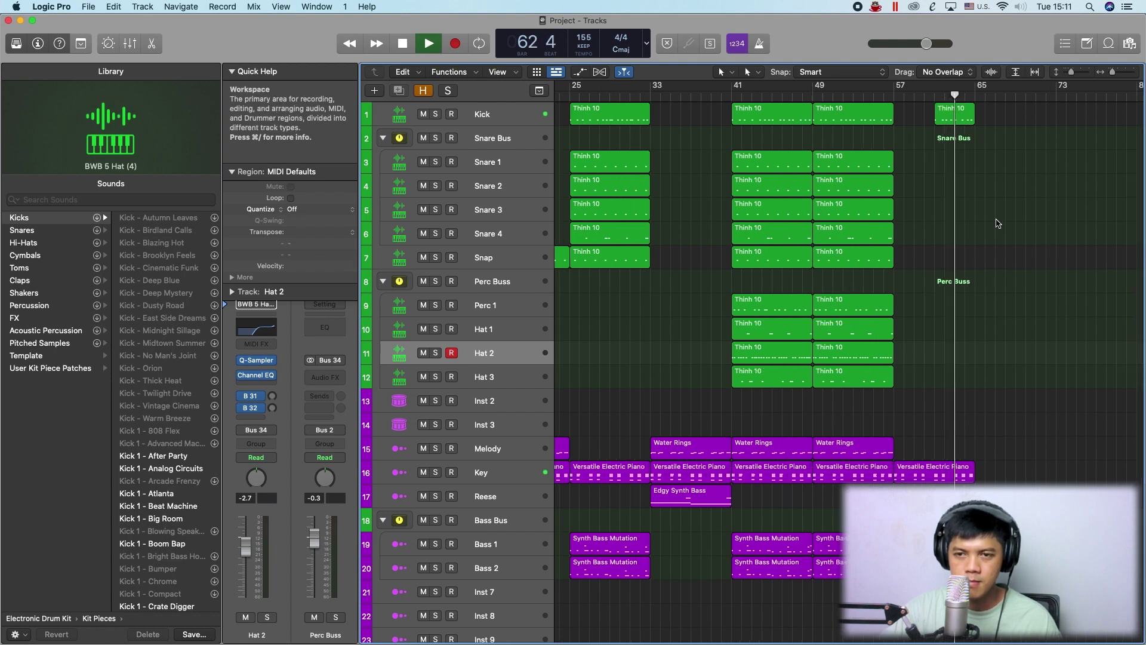
{"action": "key", "text": "super+Down"}
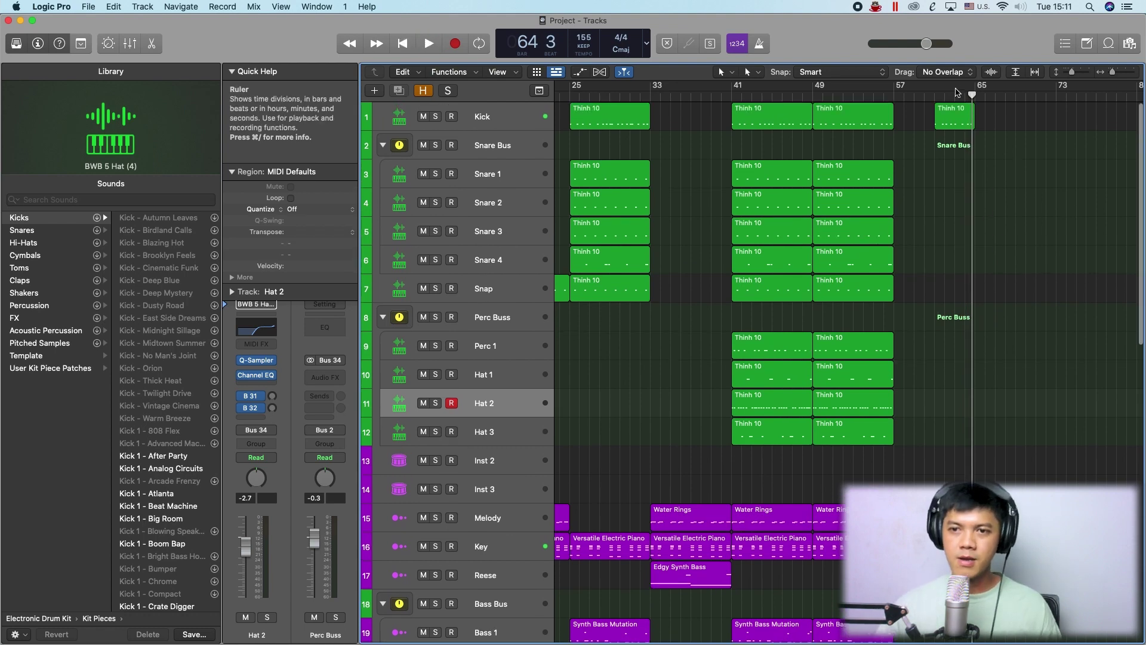
{"action": "key", "text": "0"}
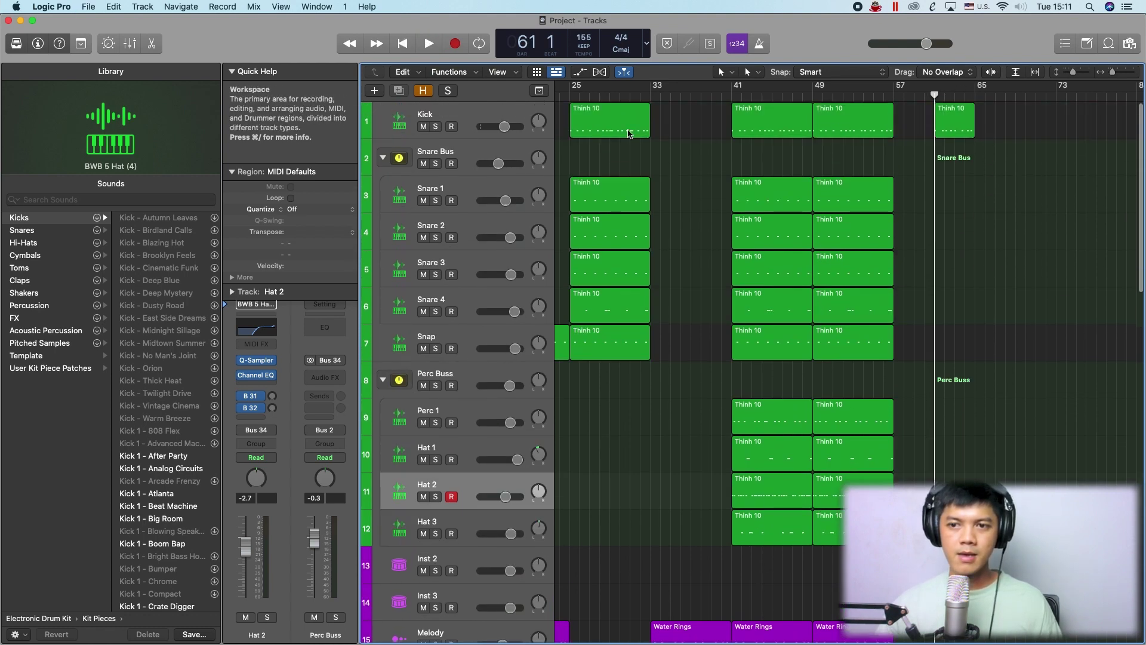
Insert a second Channel EQ after the Compressor on the Kick track.
{"action": "key", "text": "x"}
{"action": "left_click", "coordinate": [431, 290]}
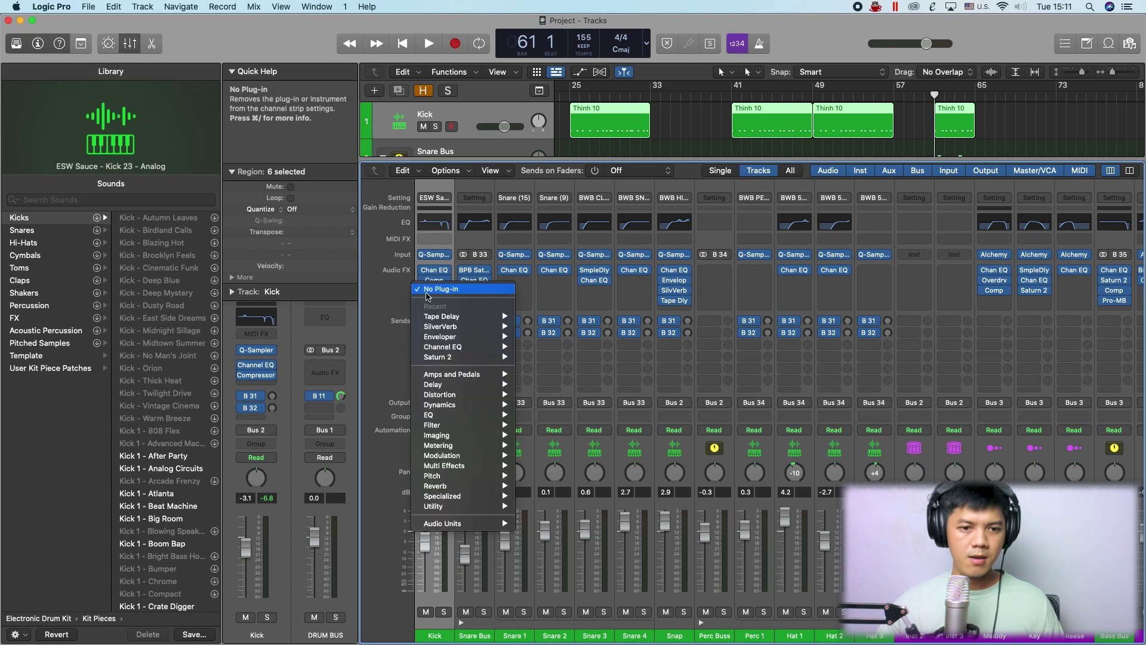
{"action": "mouse_move", "coordinate": [483, 349]}
{"action": "key", "text": "Return"}
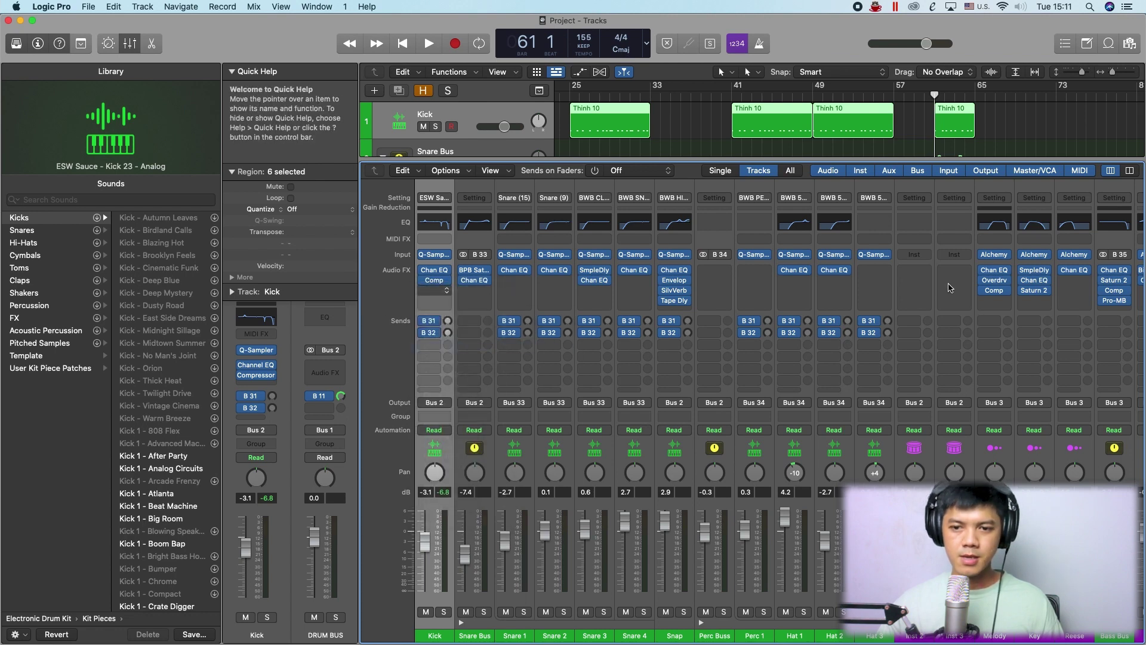
{"action": "left_click", "coordinate": [914, 227]}
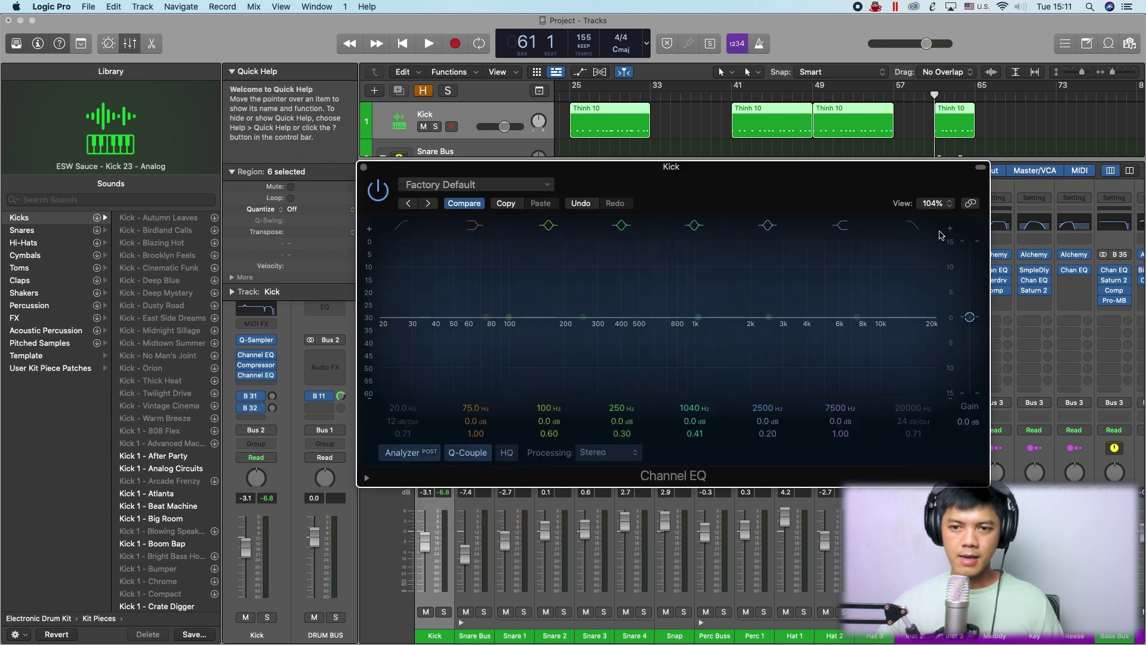
{"action": "left_click", "coordinate": [364, 167]}
{"action": "key", "text": "x"}
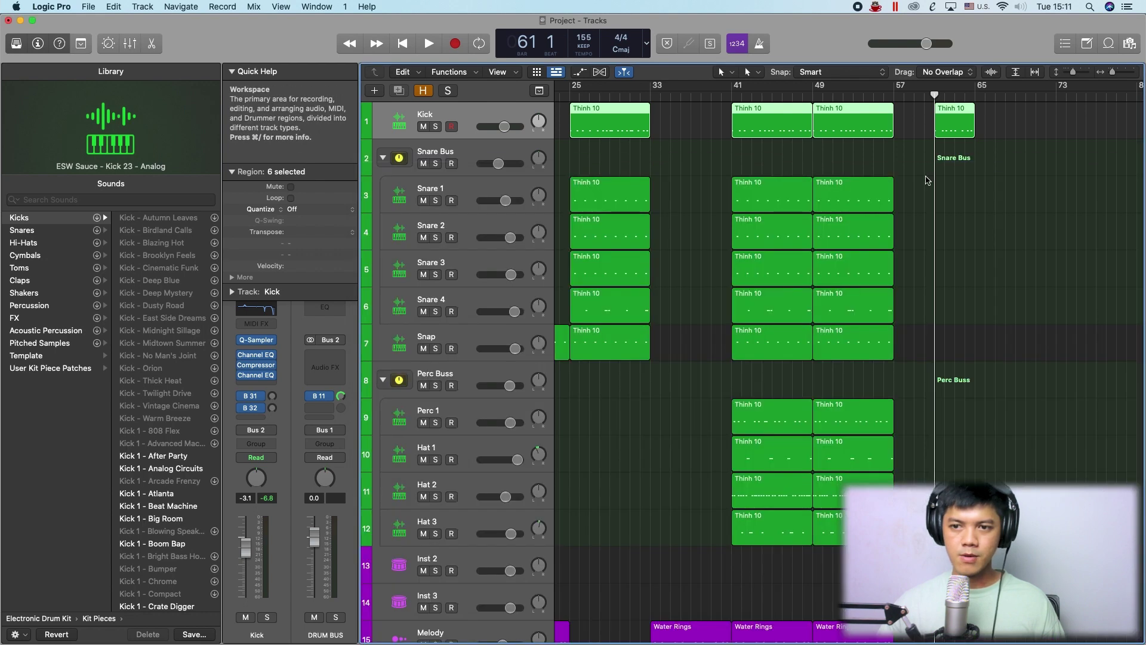
Automate the high-cut frequency of the Kick's second Channel EQ from 20000 Hz down to 340 Hz between bars 61 and 65.
{"action": "left_click", "coordinate": [1002, 142]}
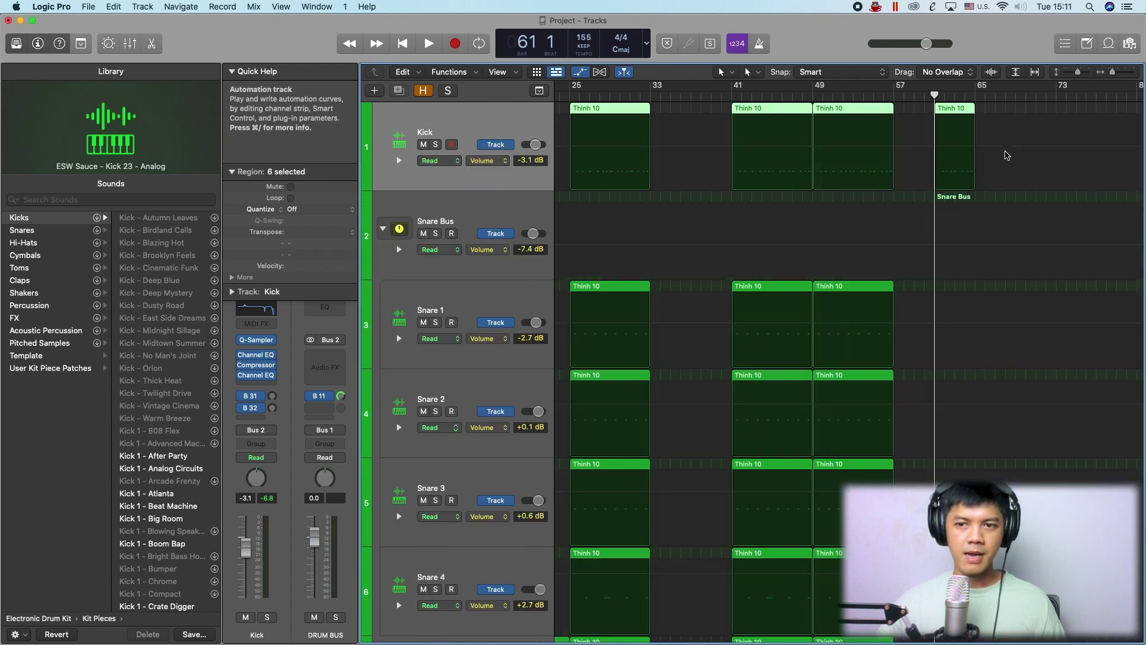
{"action": "key", "text": "a"}
{"action": "scroll", "coordinate": [1014, 155], "scroll_direction": "up", "scroll_amount": 3}
{"action": "scroll", "coordinate": [1019, 160], "scroll_direction": "right", "scroll_amount": 5}
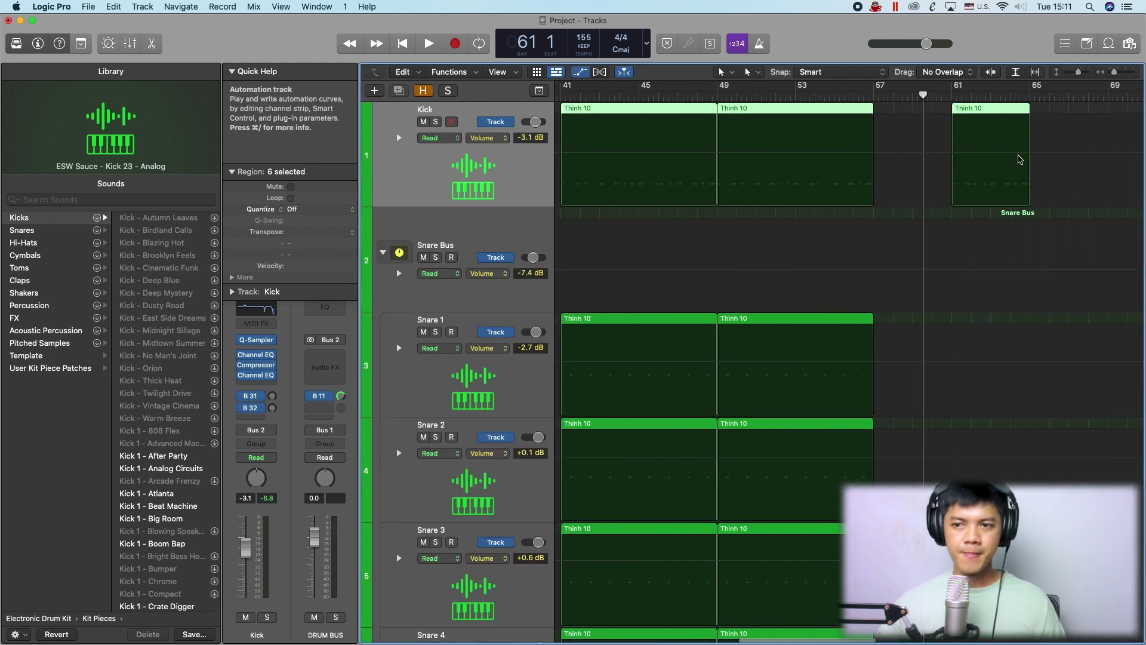
{"action": "left_click", "coordinate": [501, 141]}
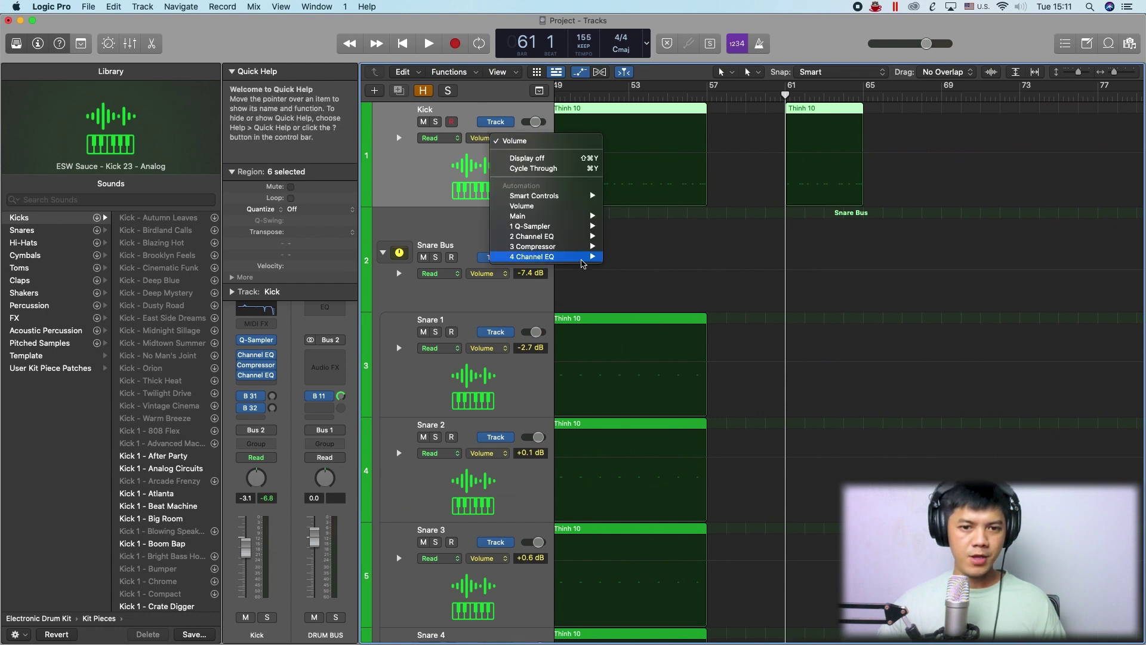
{"action": "mouse_move", "coordinate": [588, 257]}
{"action": "left_click", "coordinate": [659, 257]}
{"action": "scroll", "coordinate": [875, 189], "scroll_direction": "up", "scroll_amount": 2}
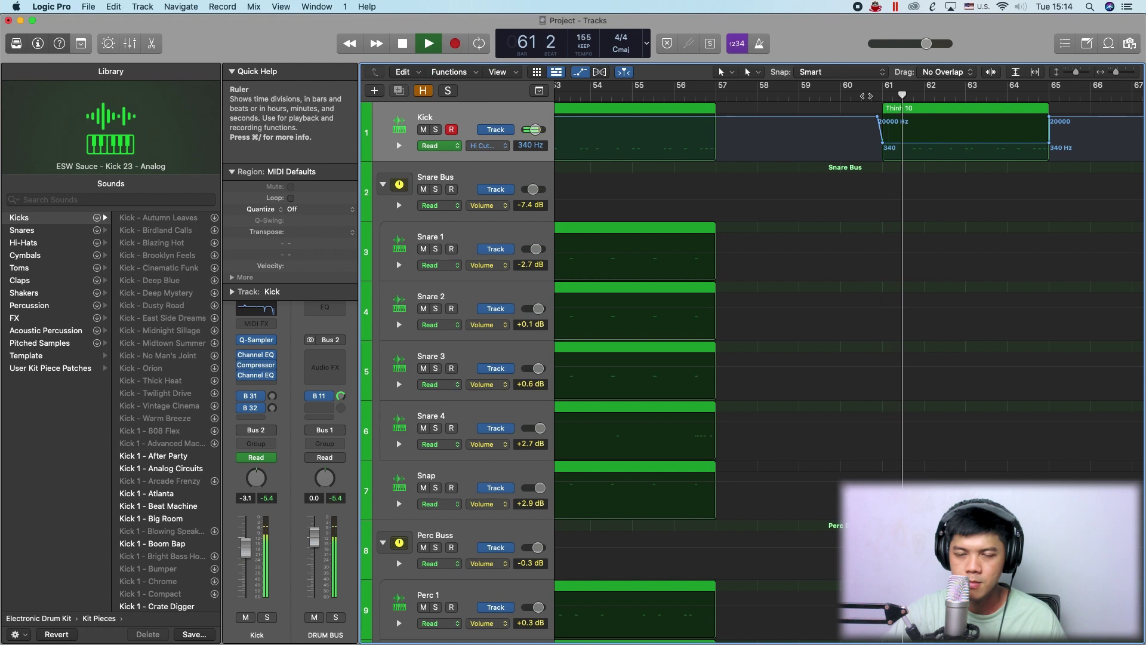
Hide the track automation lanes during playback.
{"action": "key", "text": "a"}
{"action": "scroll", "coordinate": [884, 292], "scroll_direction": "down", "scroll_amount": 3}
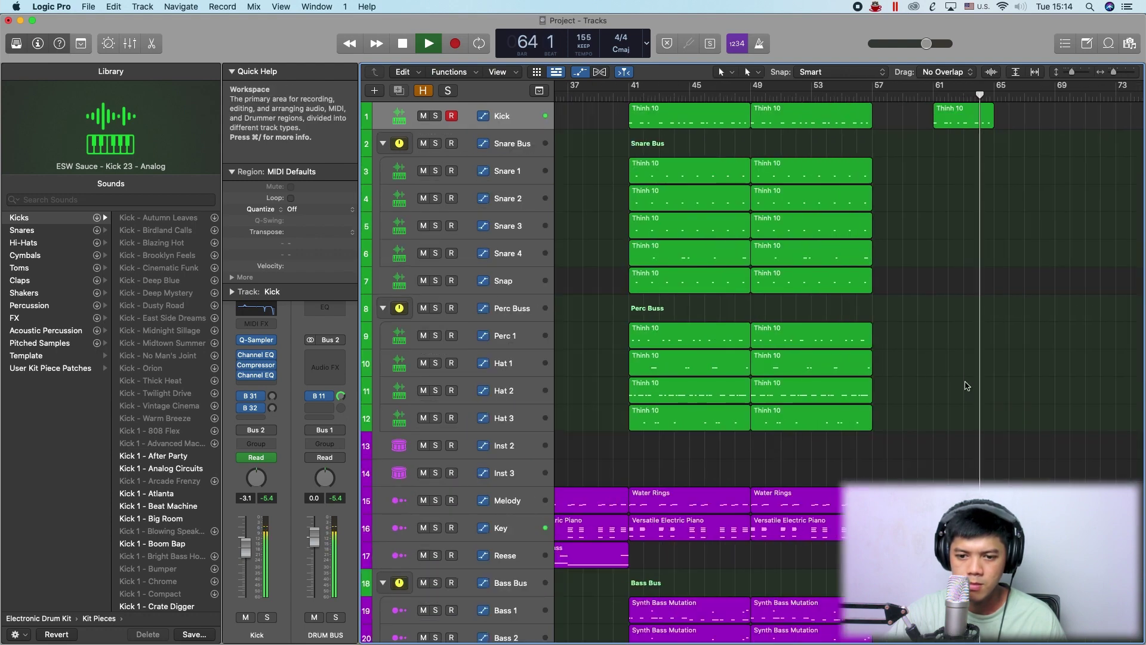
{"action": "scroll", "coordinate": [967, 384], "scroll_direction": "down", "scroll_amount": 2}
{"action": "scroll", "coordinate": [990, 367], "scroll_direction": "down", "scroll_amount": 2}
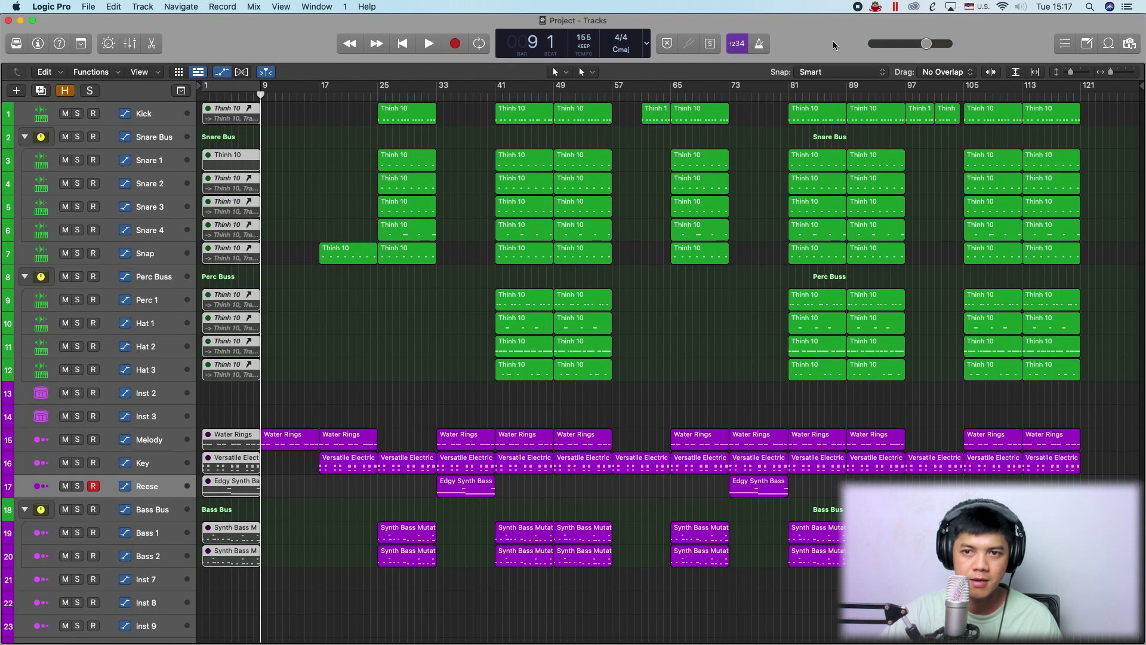